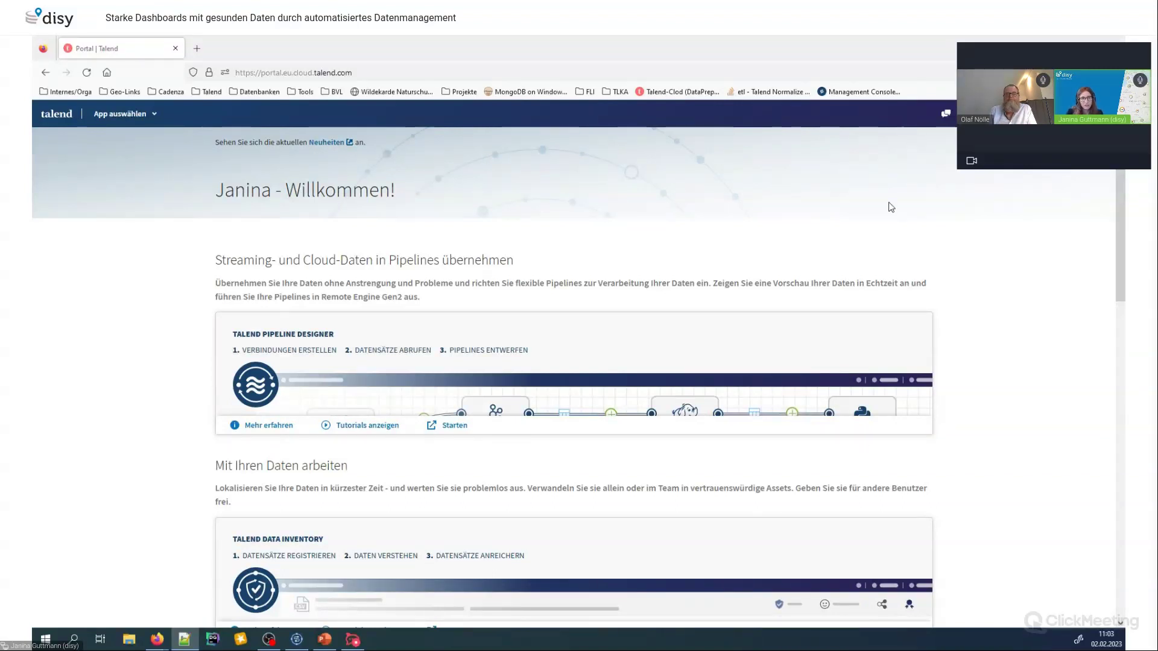
Launch Data Inventory from the Talend app list and enter the account e-mail
left_click(124, 115)
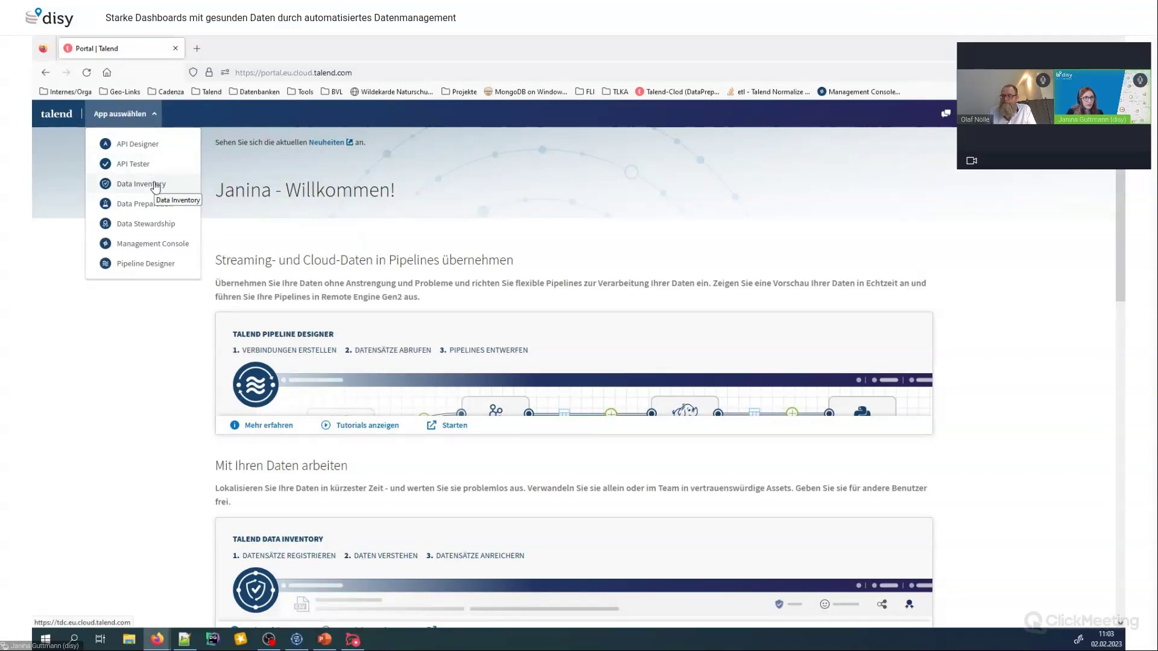
left_click(155, 185)
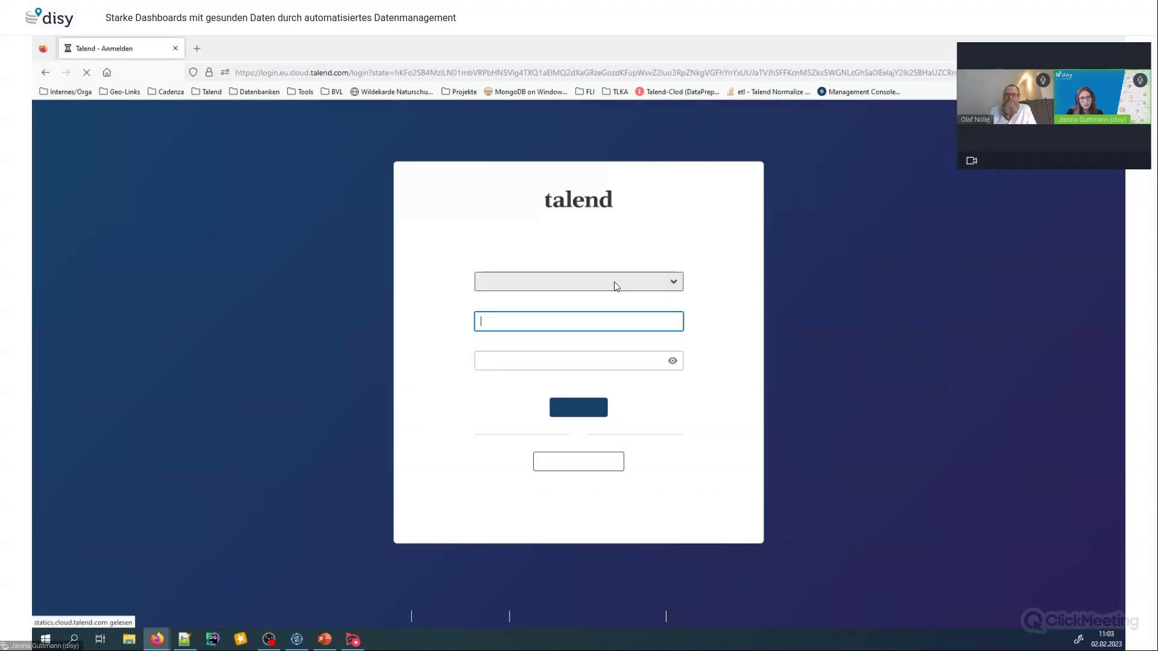
left_click(583, 318)
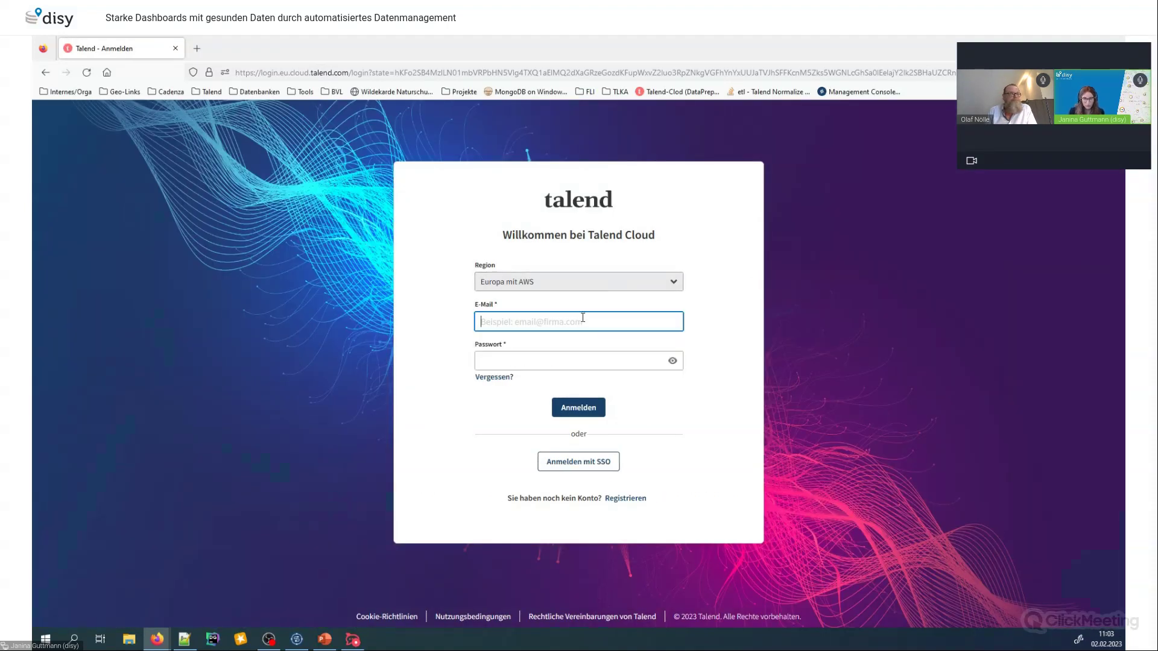
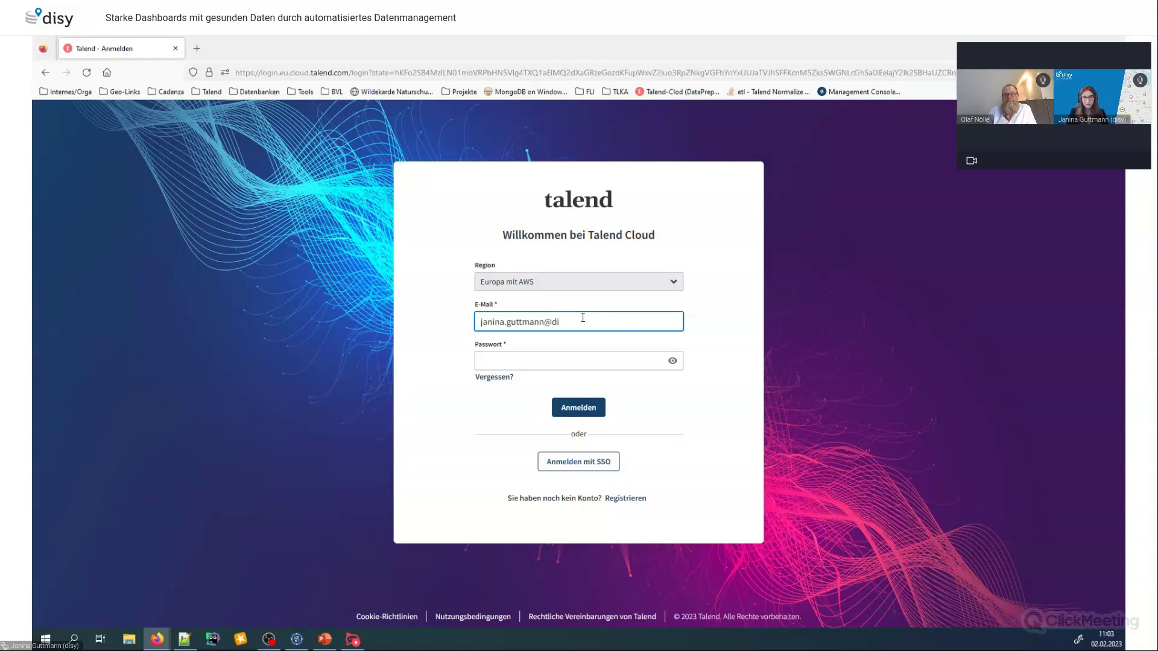
Enter the account password, correcting a mistyped attempt, and submit the login
left_click(483, 361)
type("•••••••")
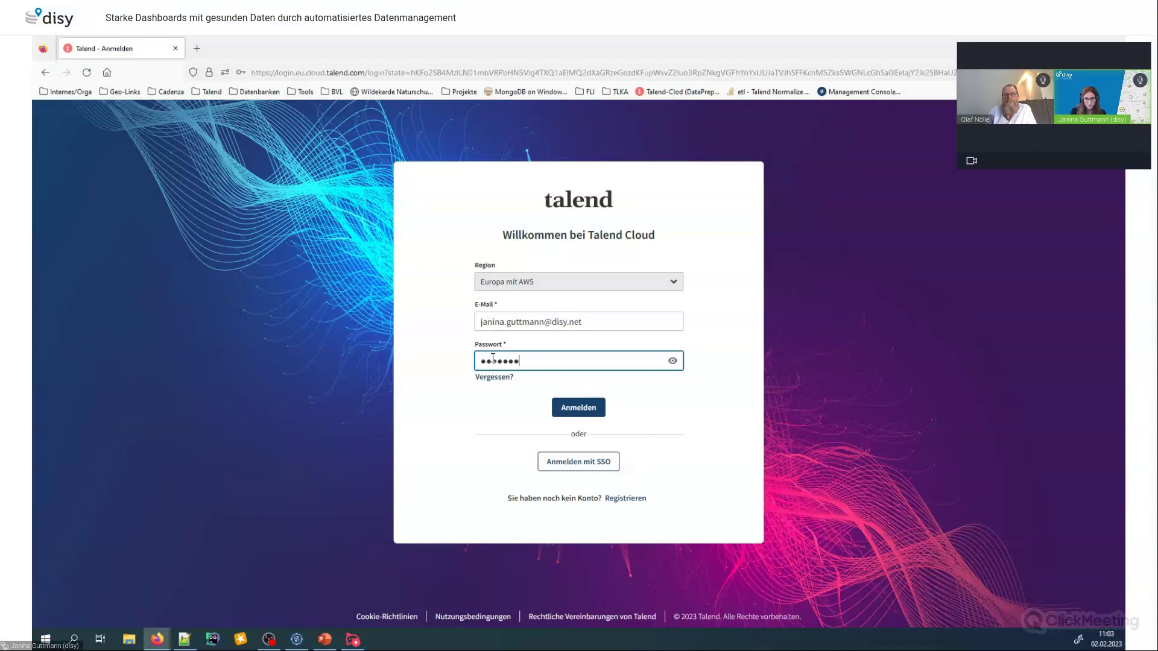
key("ctrl+a")
key("BackSpace")
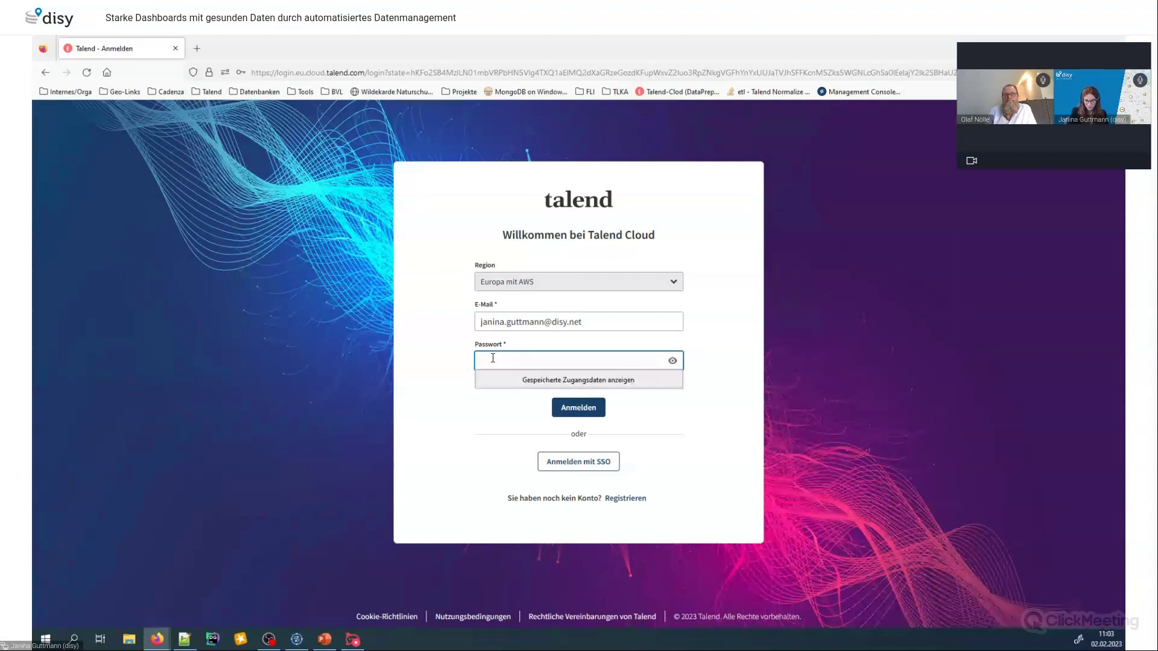
type("••••••••••••")
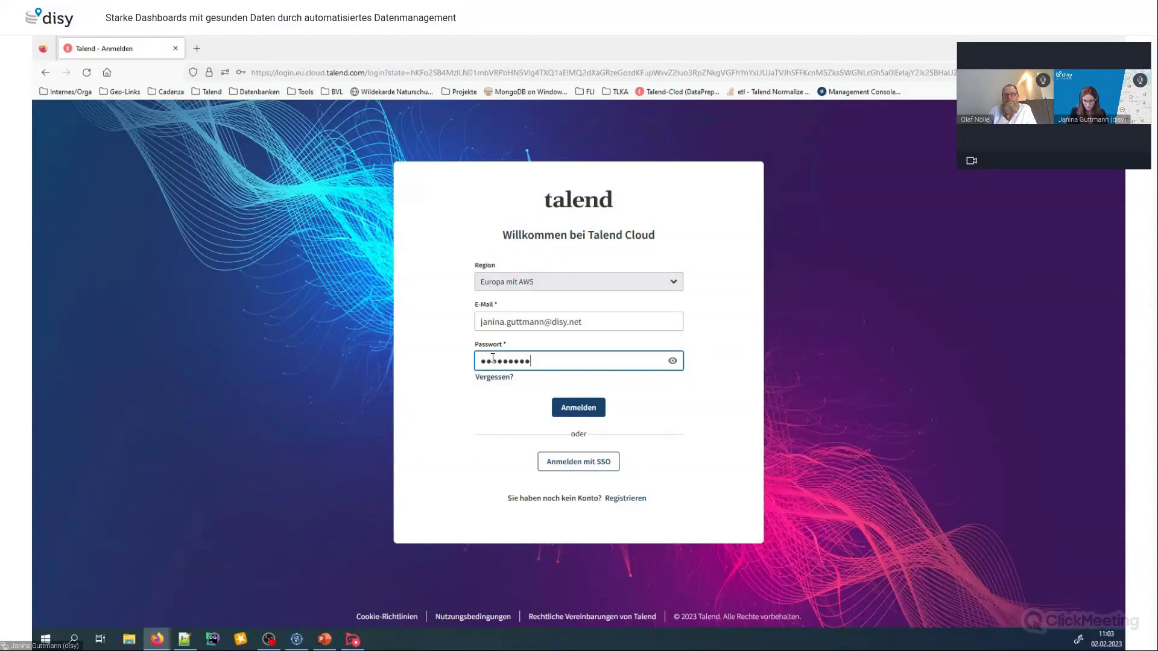
type("•••")
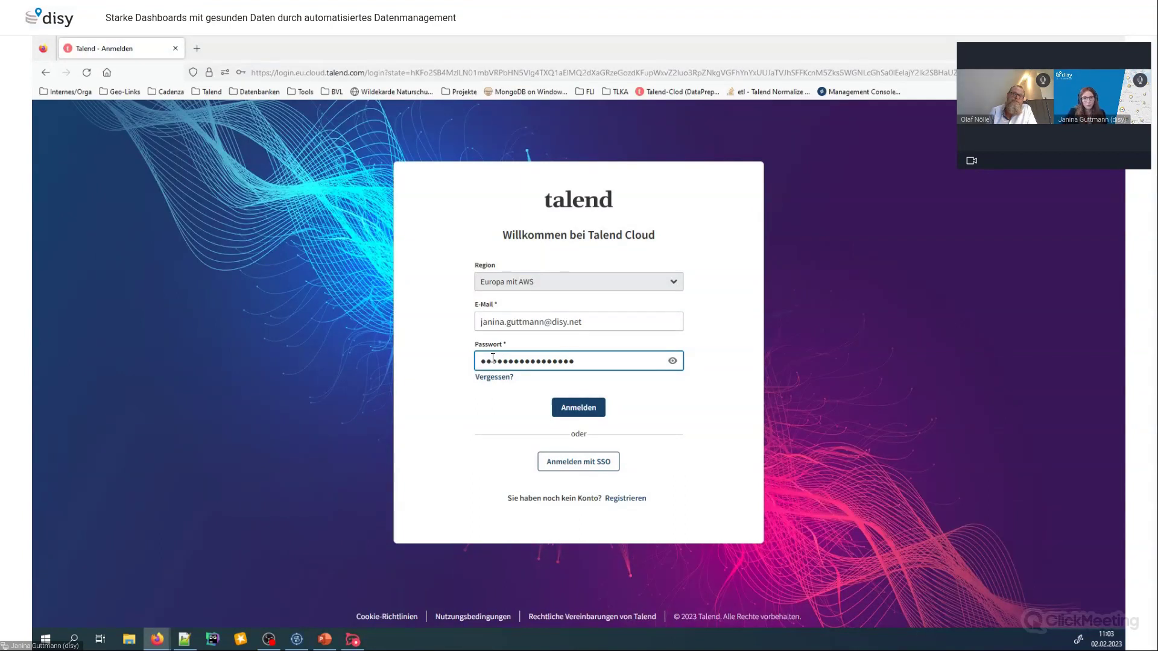
key("Return")
Decline saving the login and review the Datensätze trust scores and quality bars
left_click(397, 216)
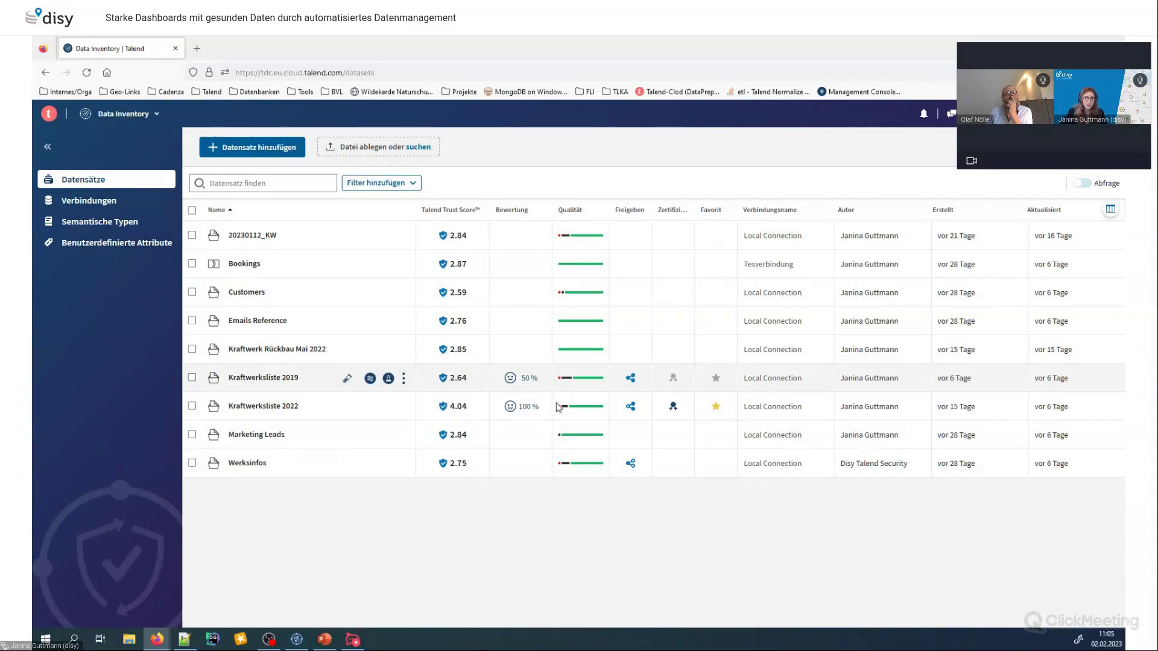
mouse_move(582, 411)
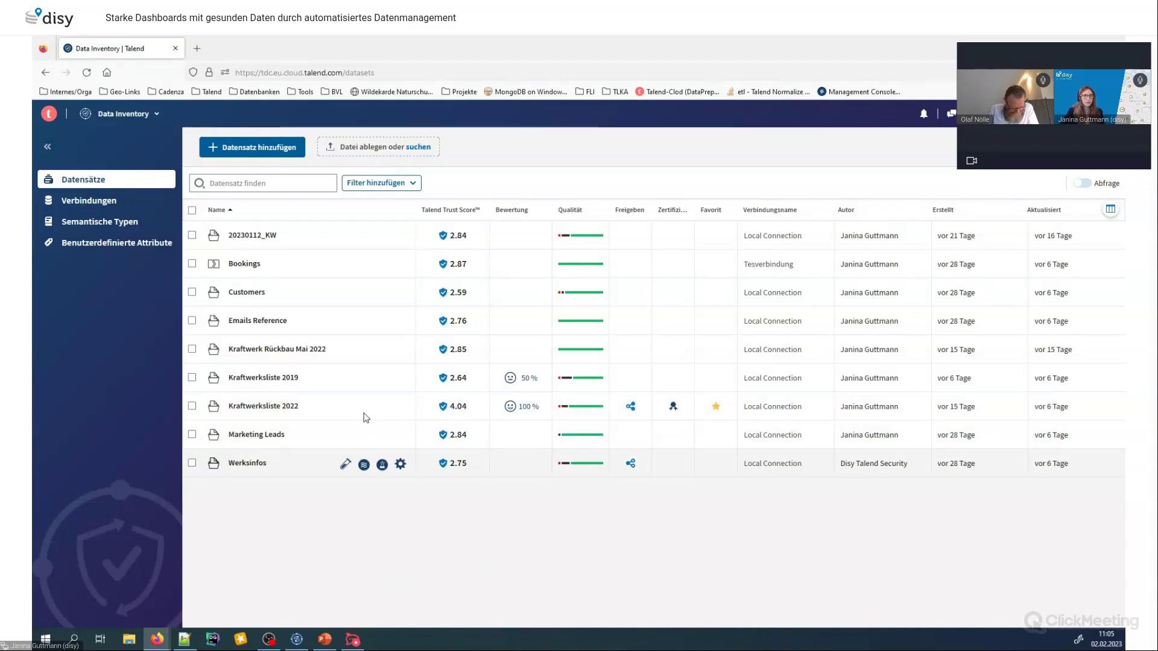
Filter the Datensätze list on 'kraftwerk' to show its three matching datasets
left_click(258, 183)
type("kraftwerk")
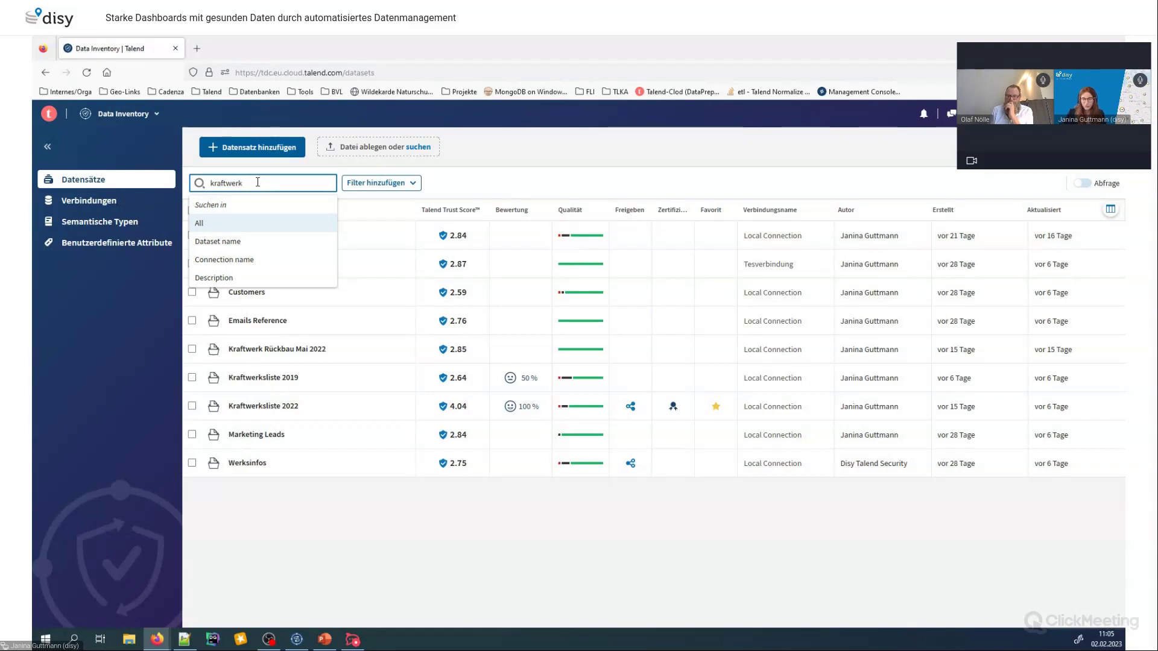
key("Return")
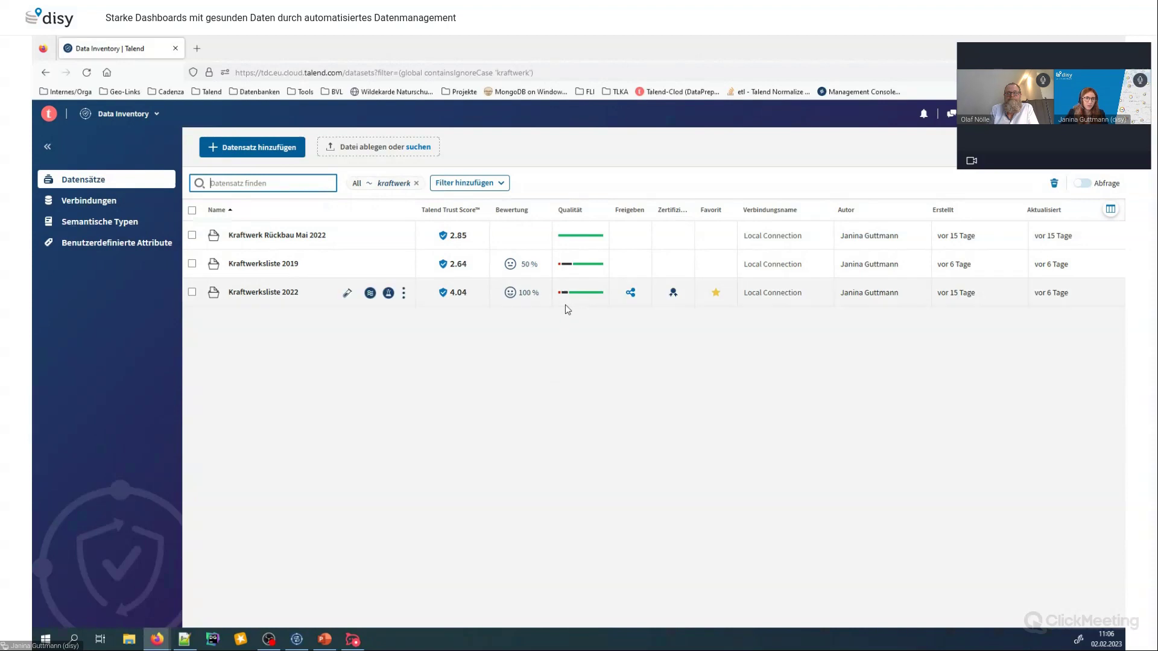
mouse_move(388, 294)
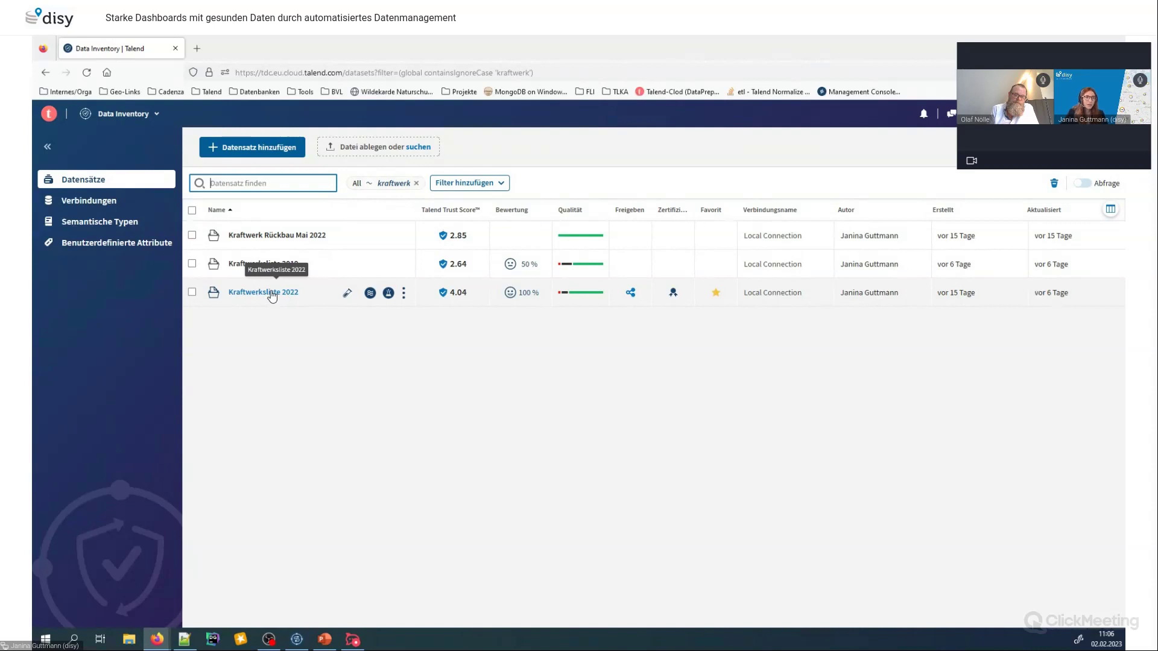
Open Kraftwerksliste 2022 and review its overview: 4.05/5 Trust Score, tags Energie, Kraftwerk, 2022
left_click(272, 292)
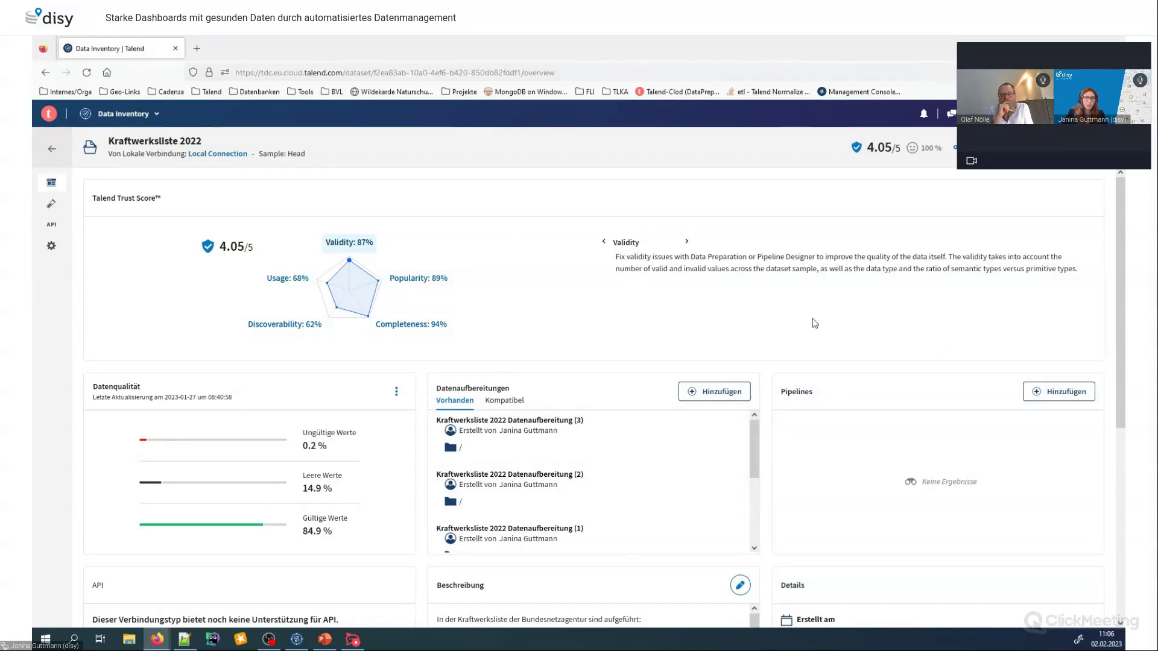
scroll(815, 324, "down", 3)
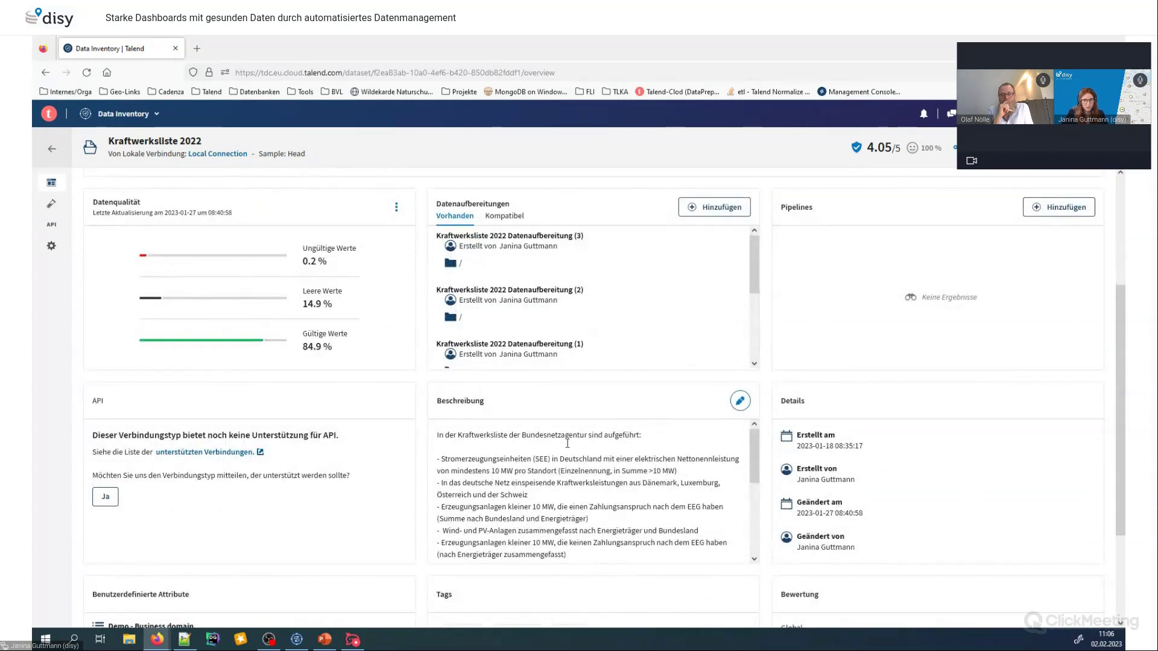
scroll(567, 443, "down", 3)
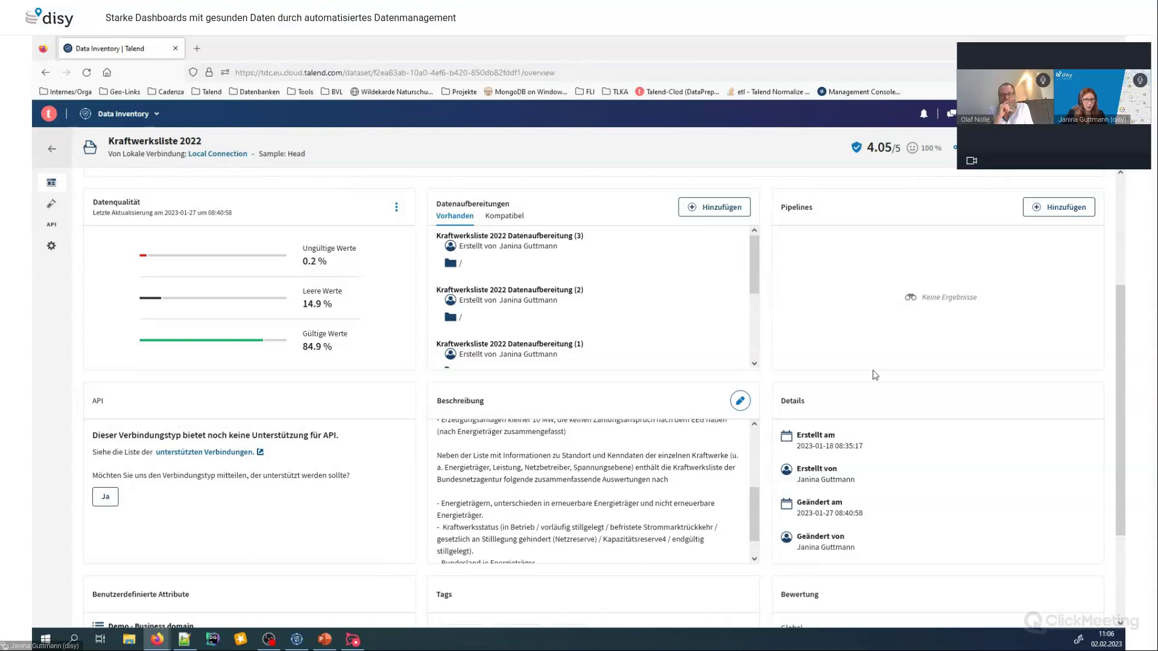
scroll(874, 375, "down", 3)
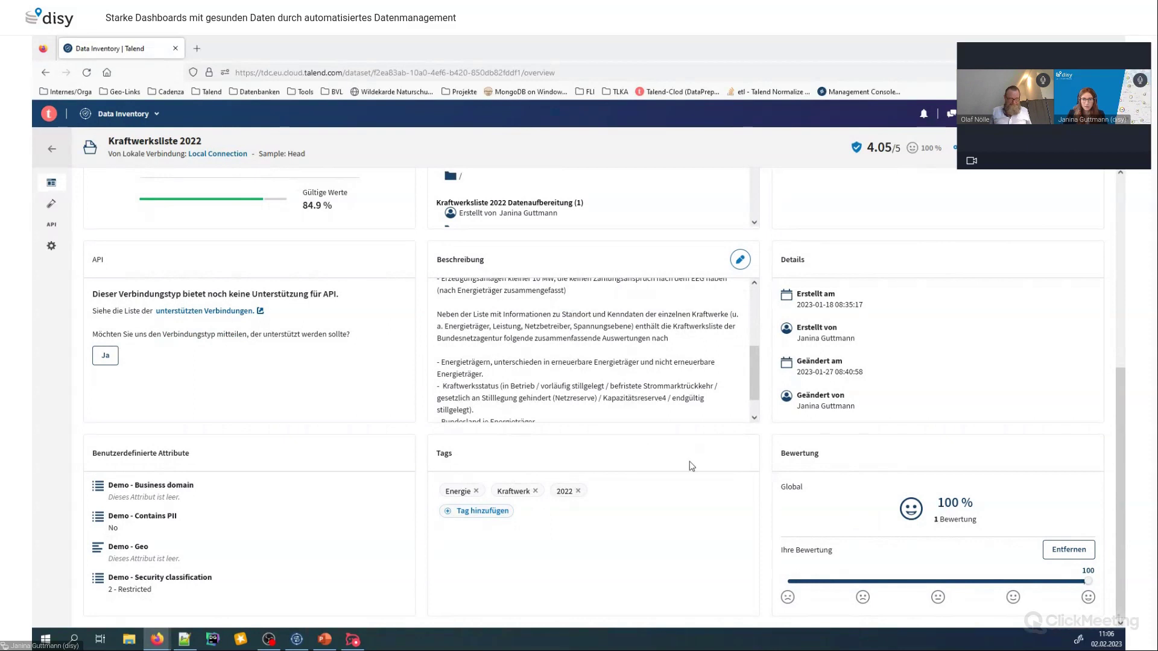
scroll(655, 456, "up", 1)
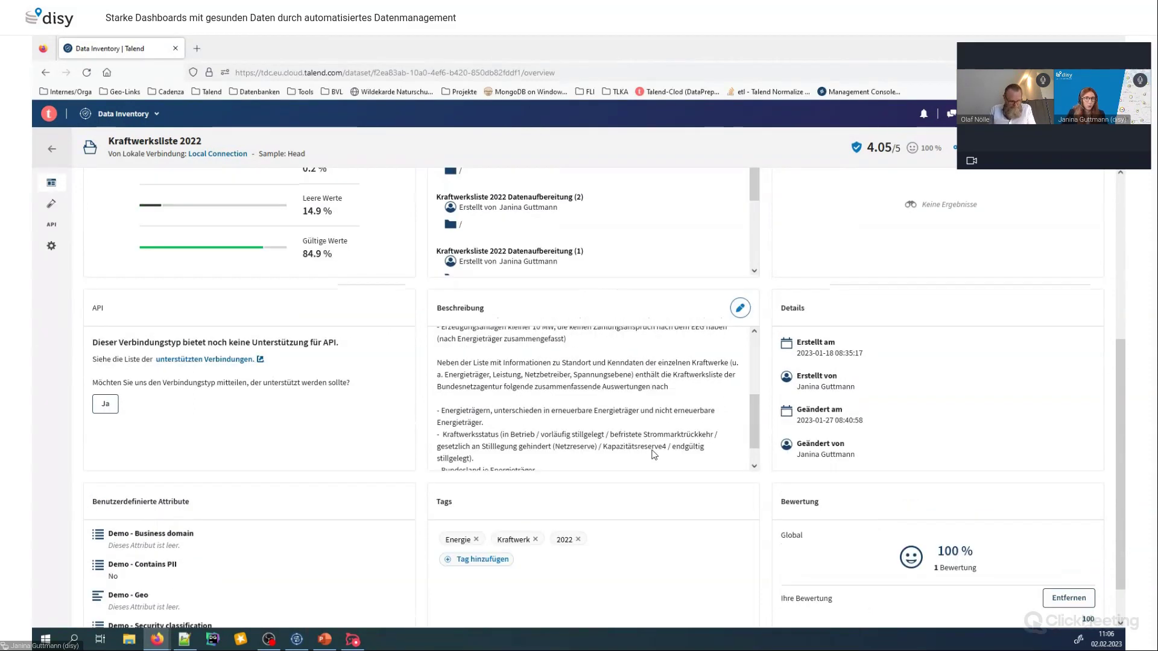
scroll(655, 456, "up", 6)
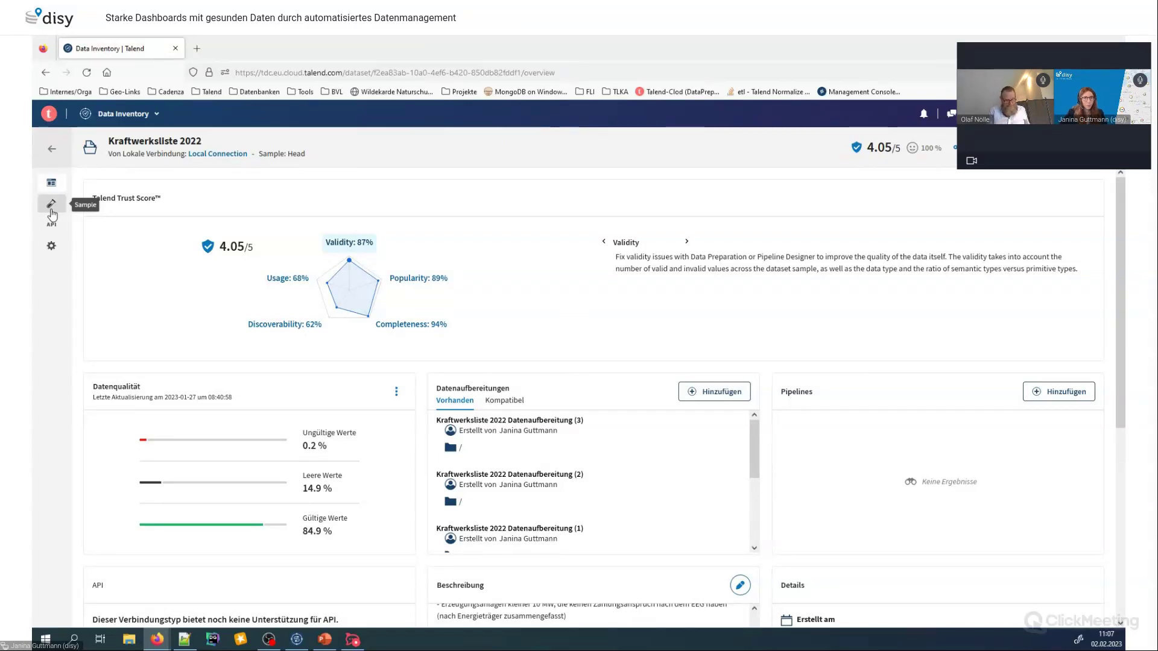
Preview the Kraftwerksliste 2022 sample rows, then add a new data preparation from its overview
left_click(52, 211)
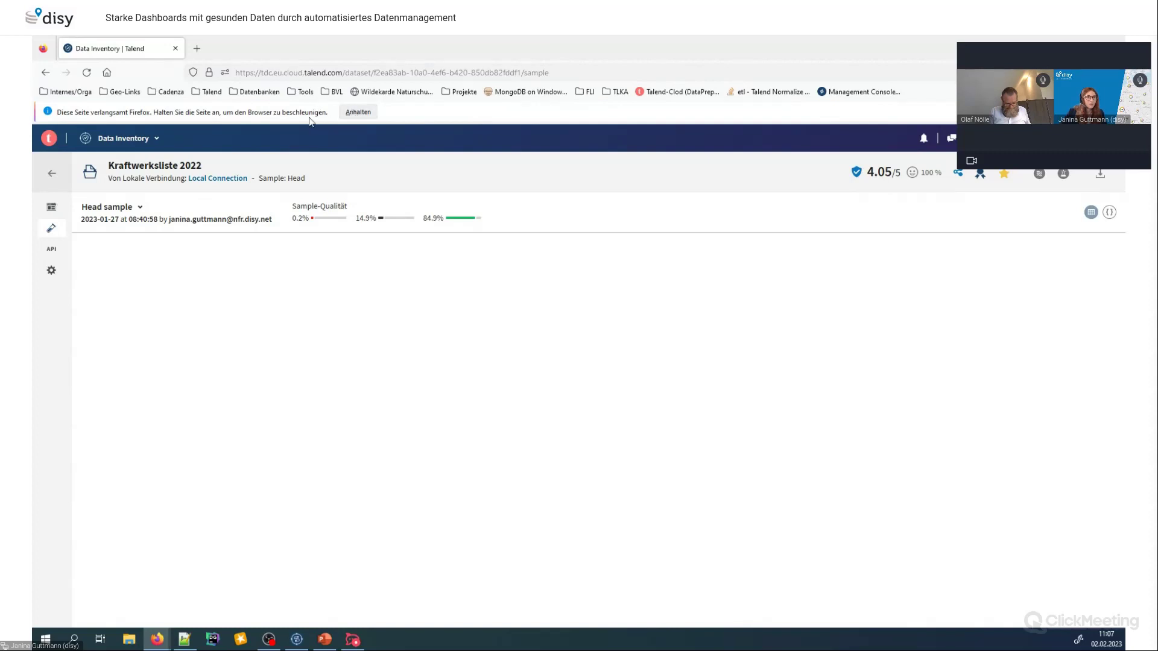
left_click(52, 184)
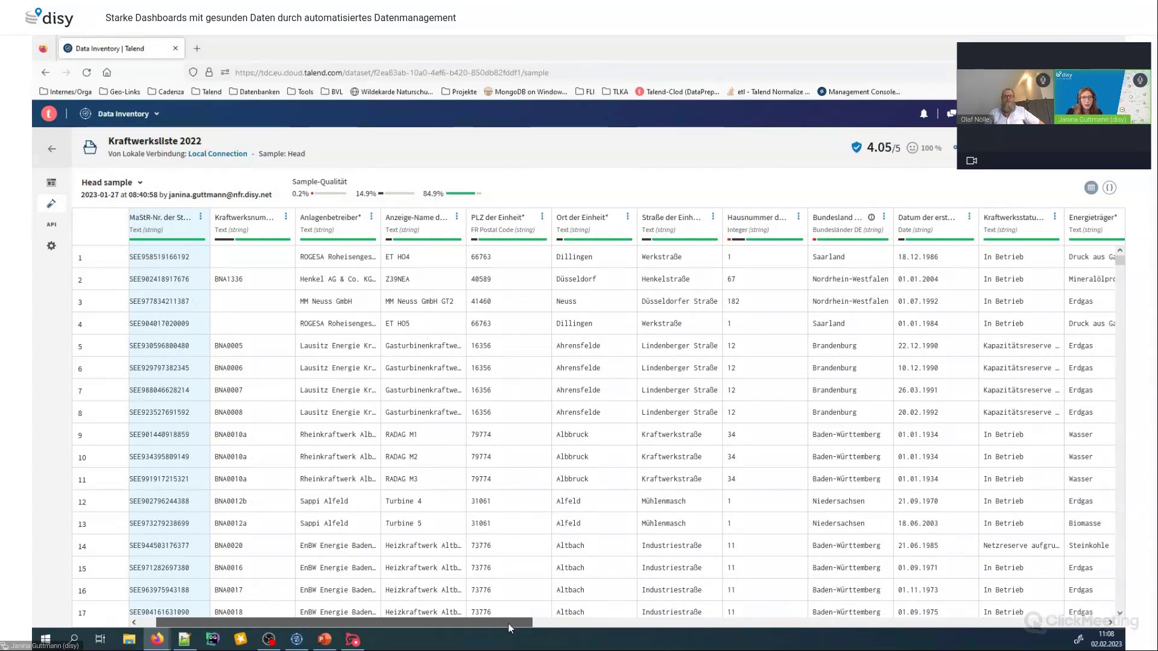
left_click_drag(509, 623, 1006, 643)
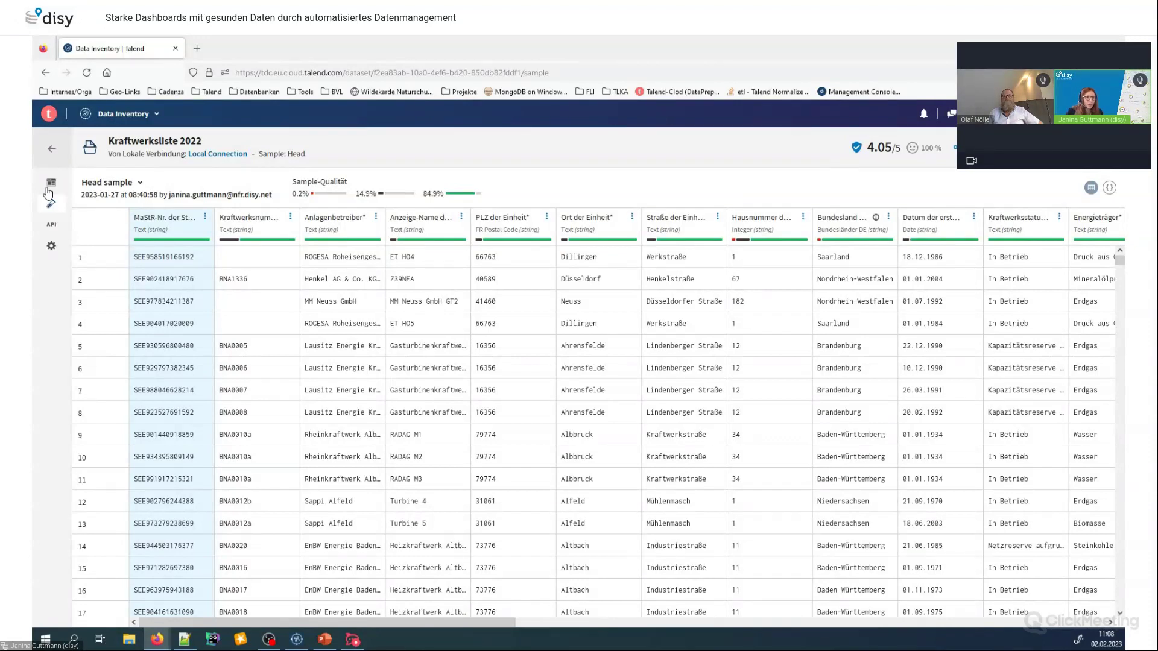
left_click(47, 188)
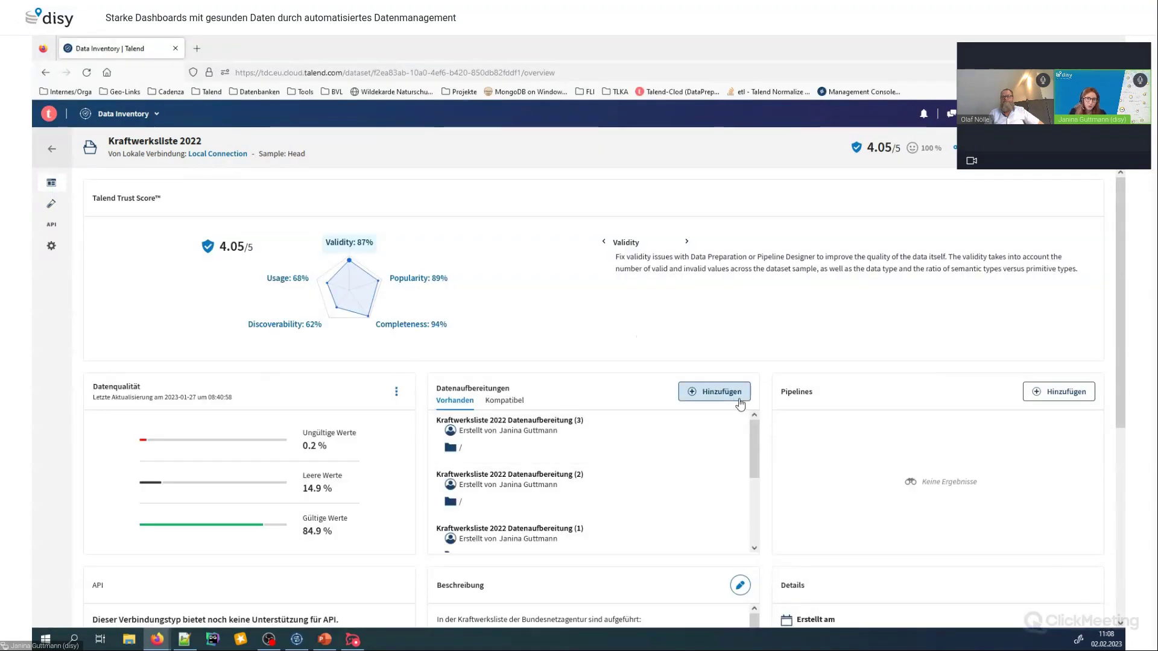
left_click(703, 393)
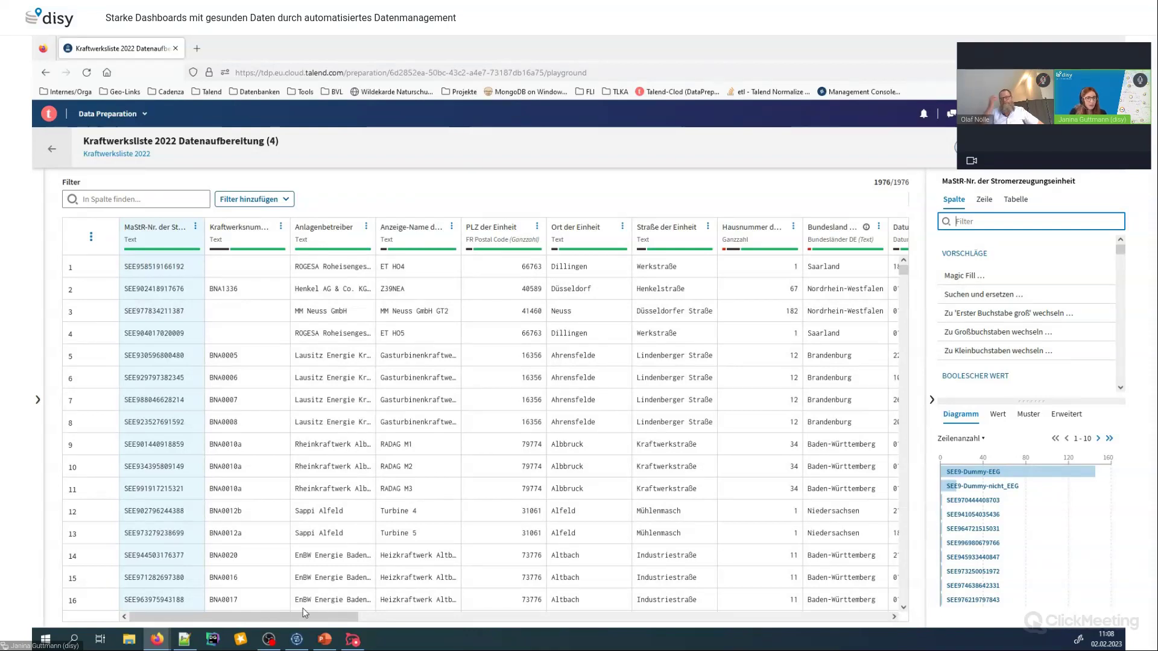
Scroll across the 1976-row grid to inspect columns such as Spannungsebene and Anschlussnetzbetreiber
left_click_drag(304, 622, 849, 614)
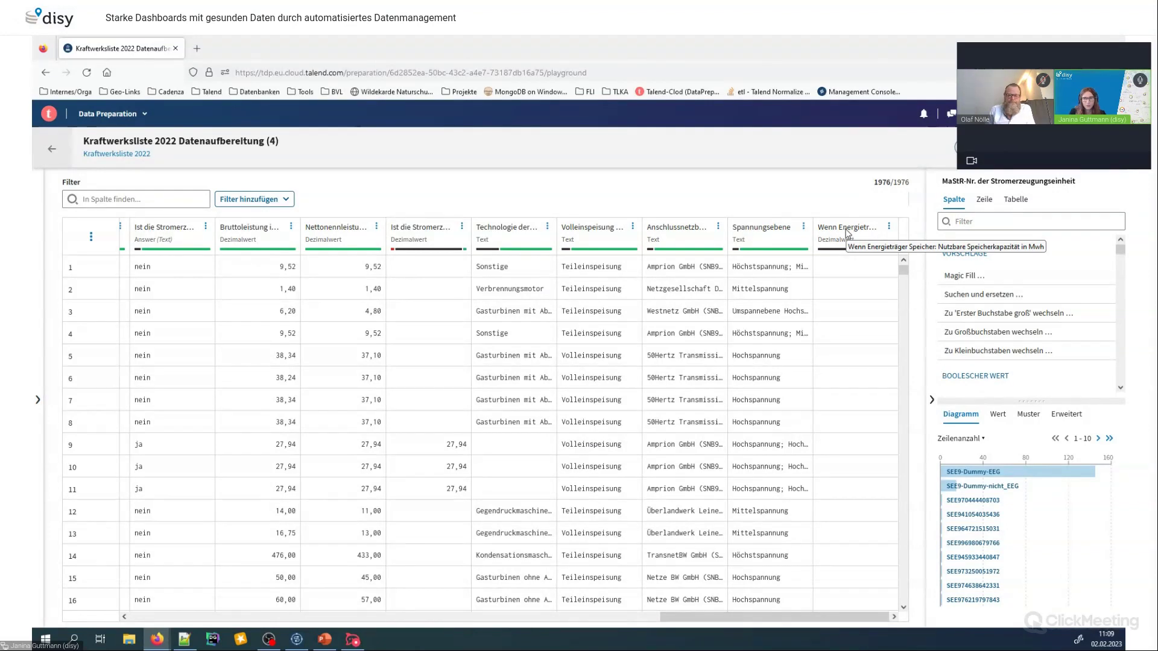
mouse_move(853, 254)
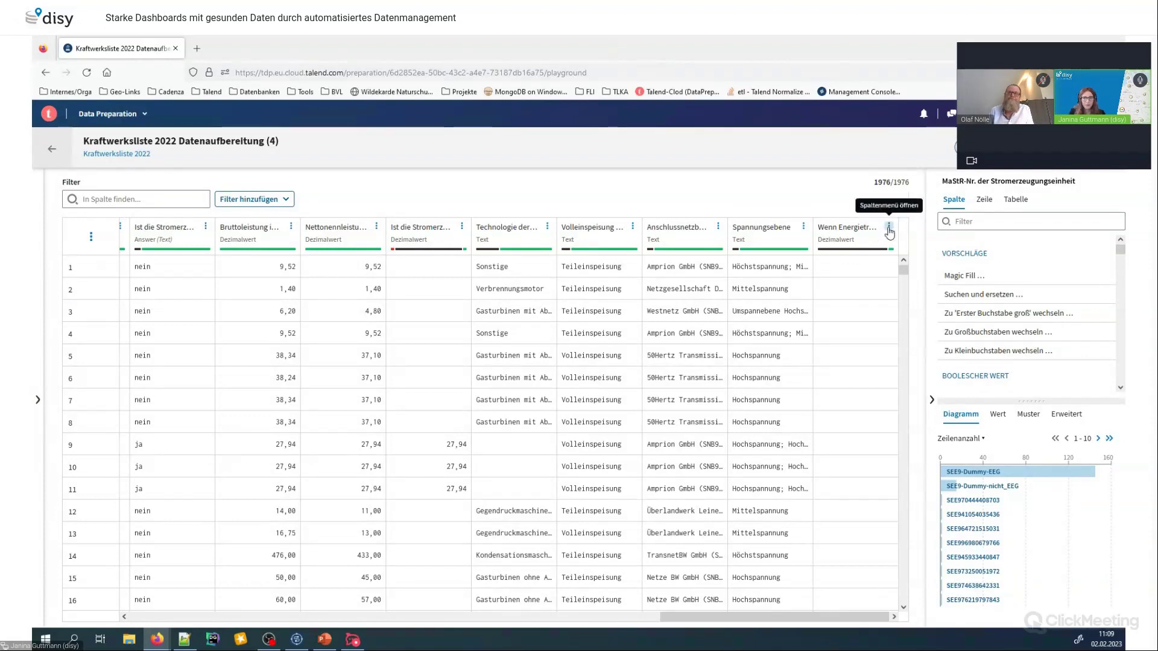
Delete the 'Wenn Energieträger Speicher: Nutzbare Speicherkapazität in Mwh' column
left_click(889, 228)
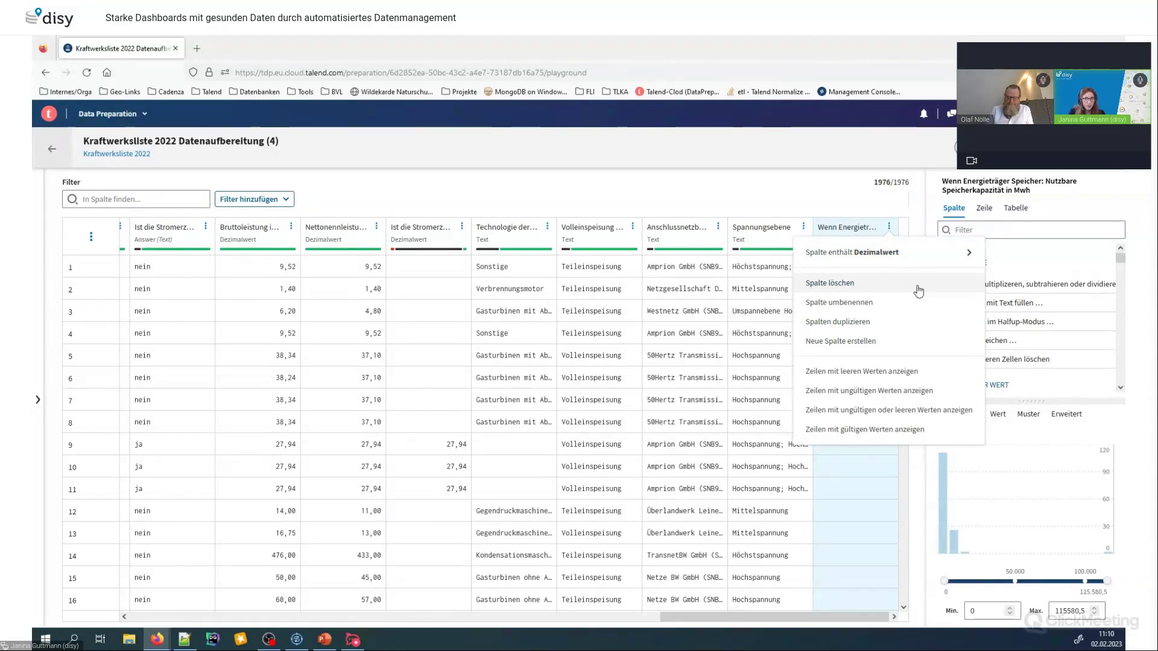
left_click(859, 288)
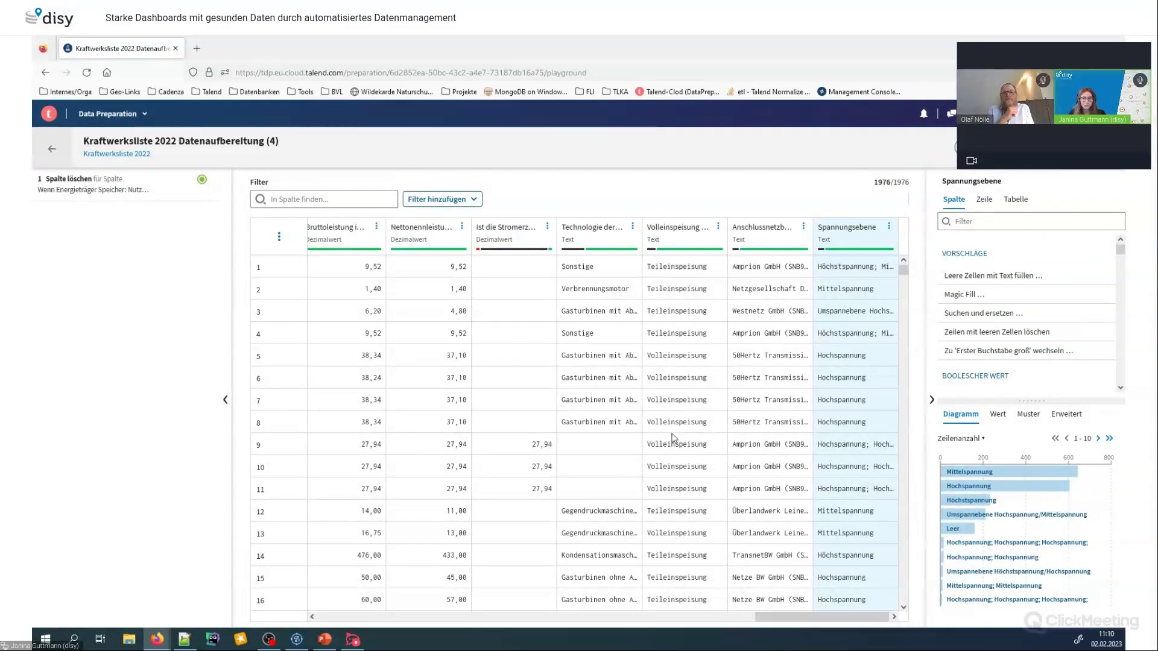
left_click_drag(816, 622, 353, 620)
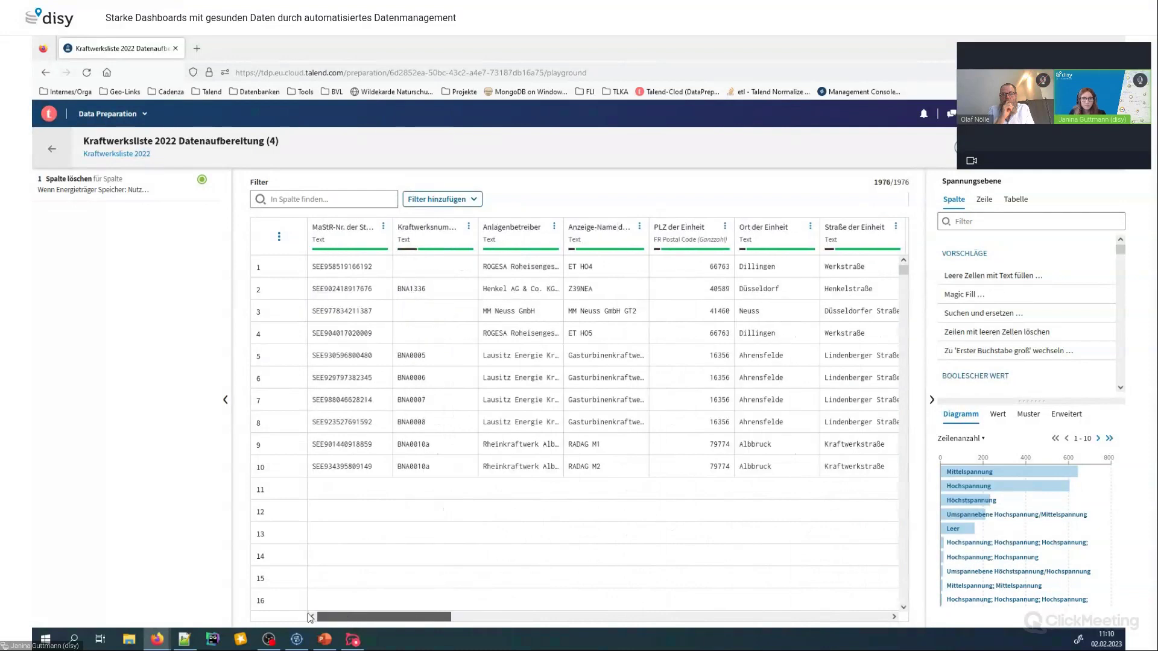
Delete rows with invalid Bundesland der Einheit values like Österreich and Schweiz, then clear the filter
left_click_drag(347, 617, 504, 619)
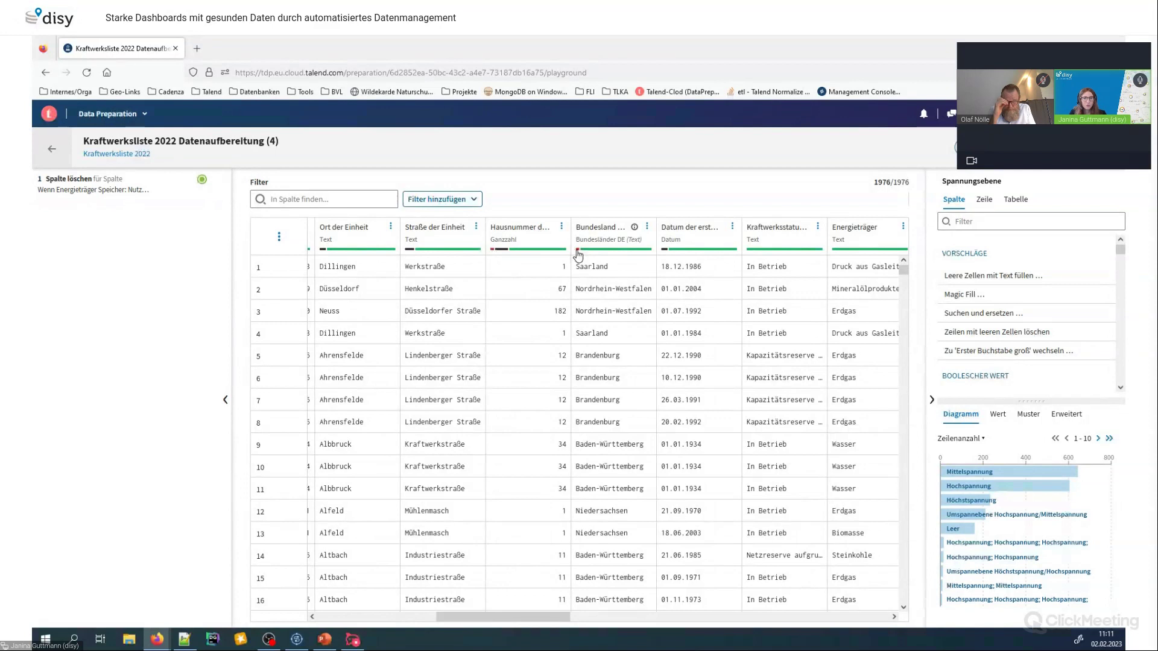
left_click(578, 255)
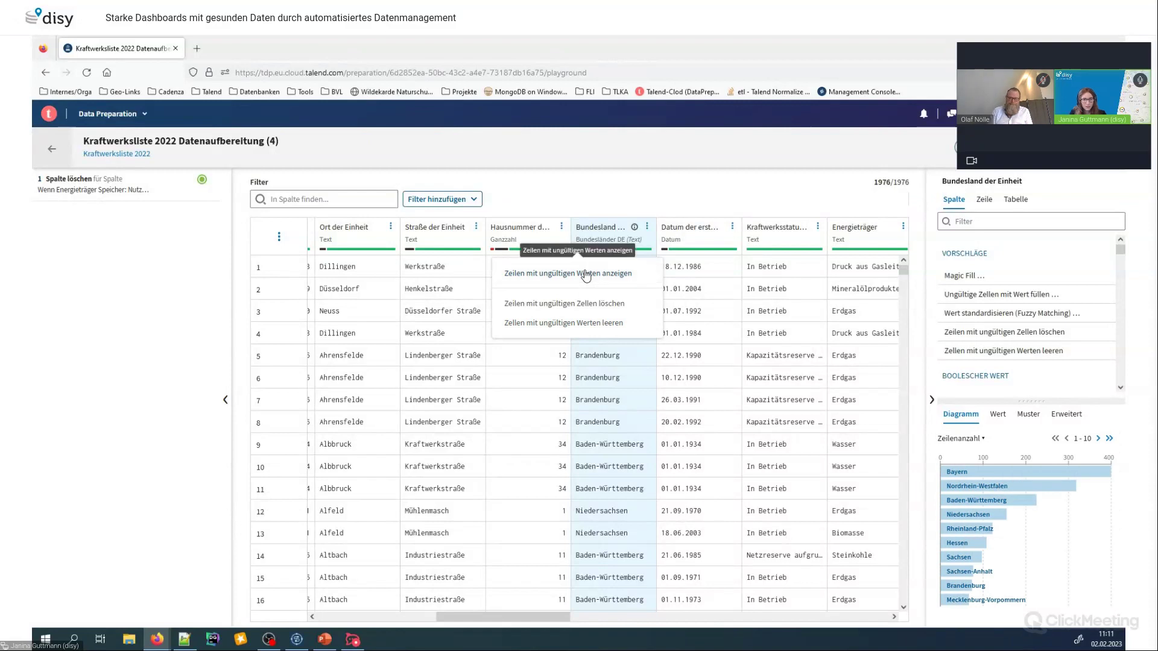
left_click(585, 275)
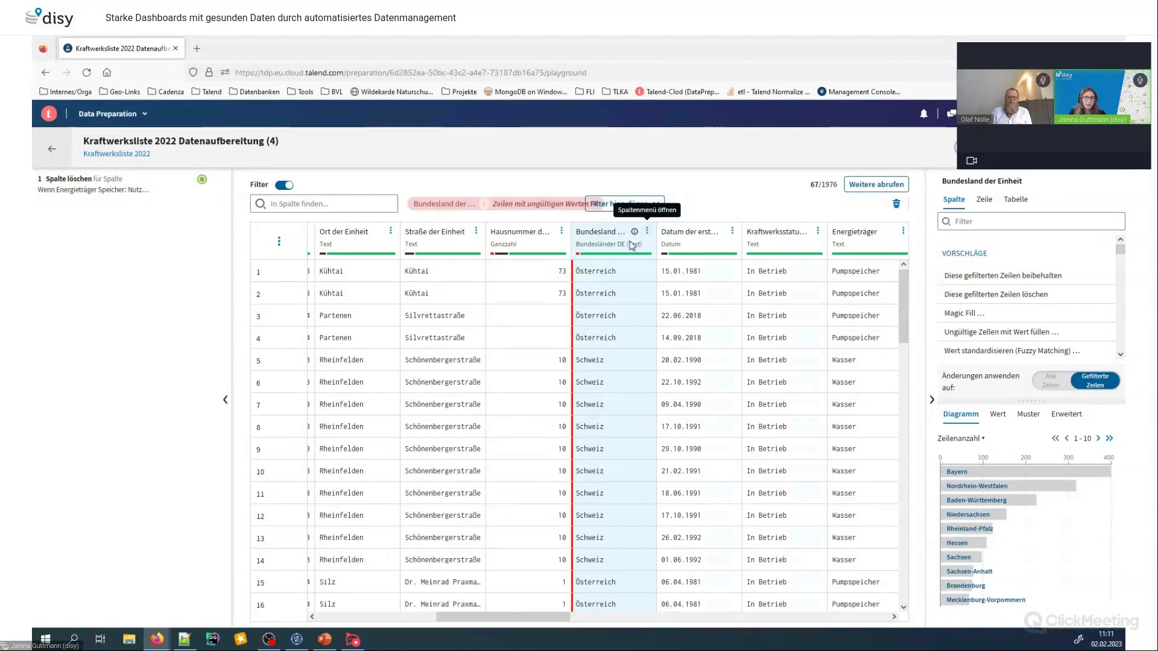
left_click(577, 255)
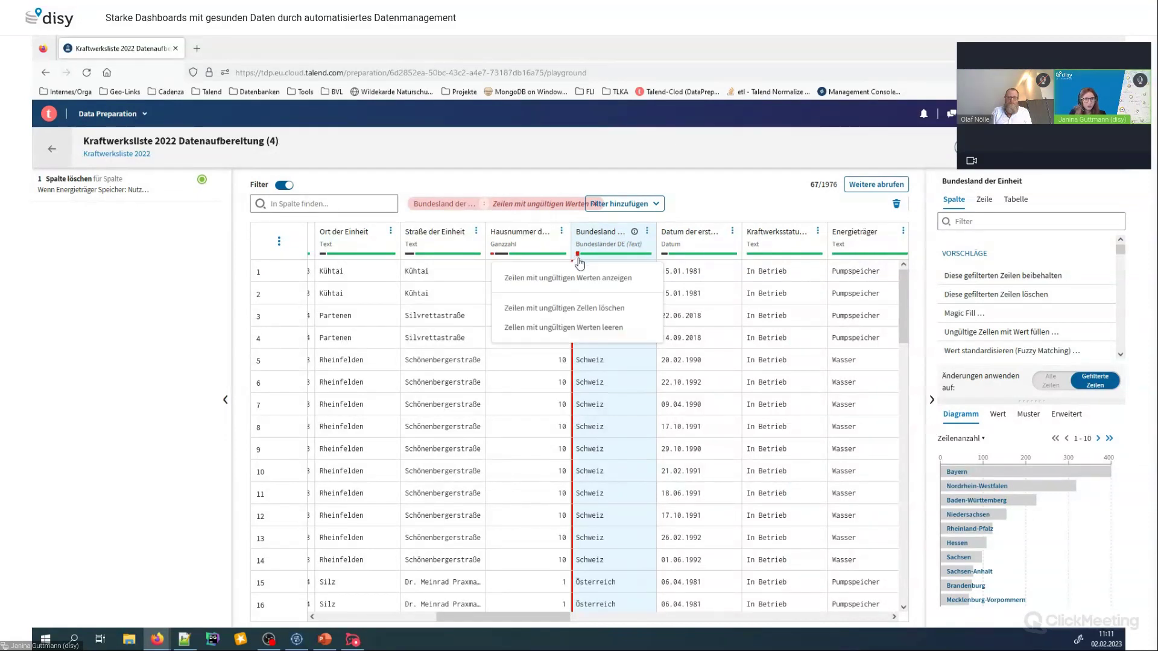
left_click(590, 310)
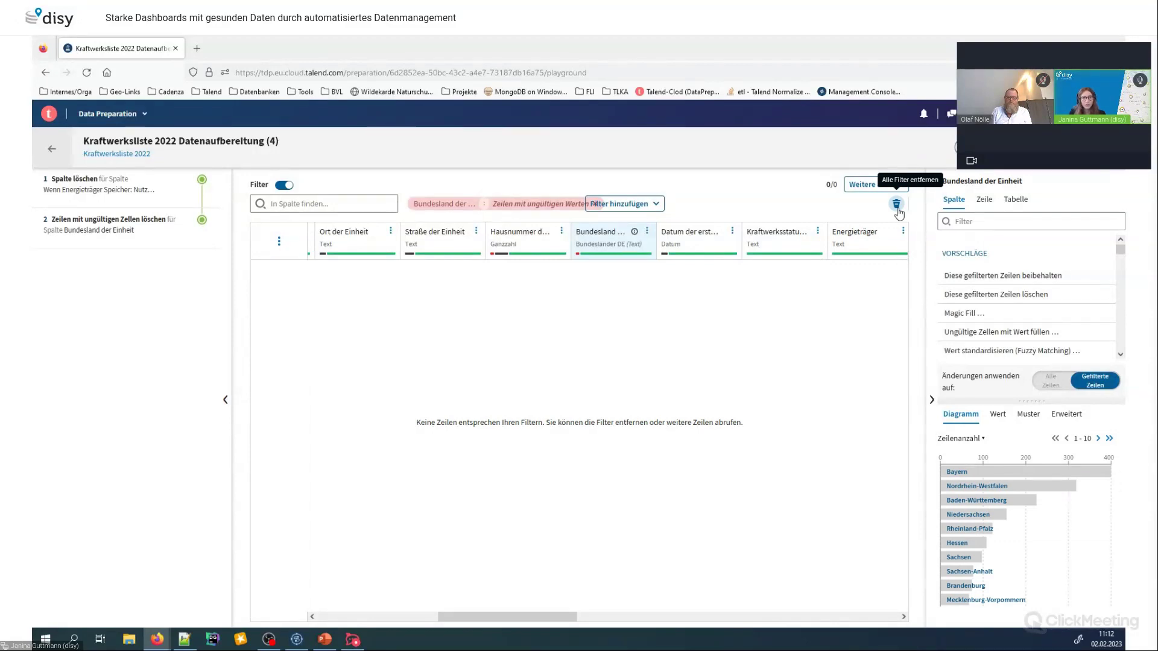
left_click(897, 206)
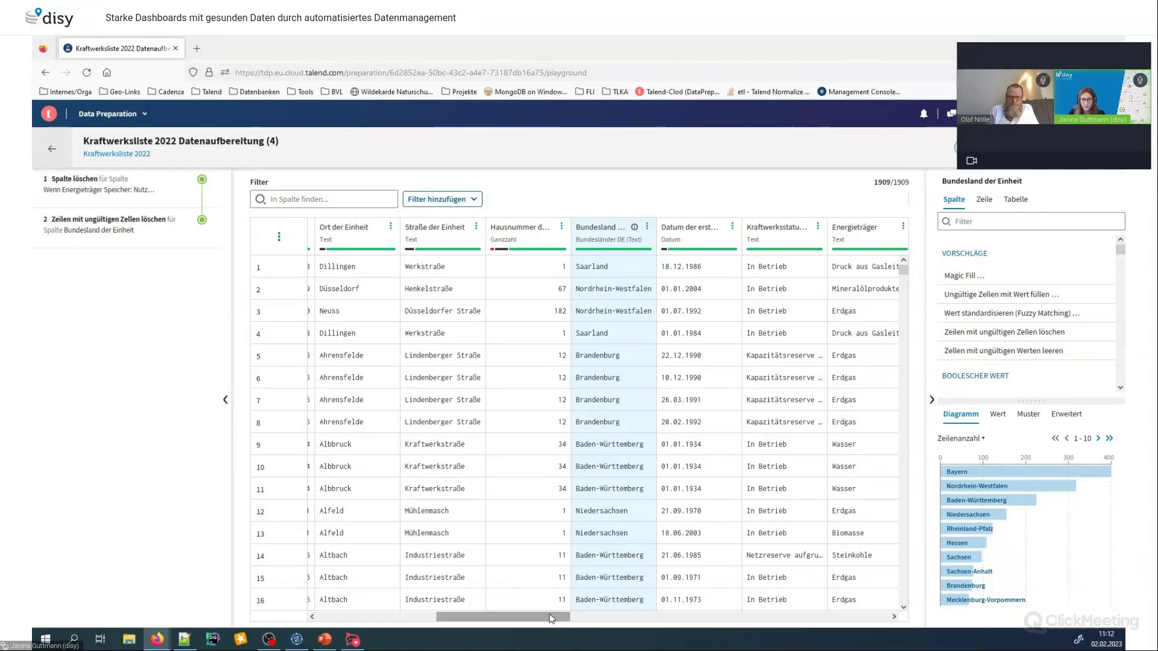
Drag the Anschlussnetzbetreiber column wider so full grid-operator names are readable
left_click_drag(550, 619, 859, 618)
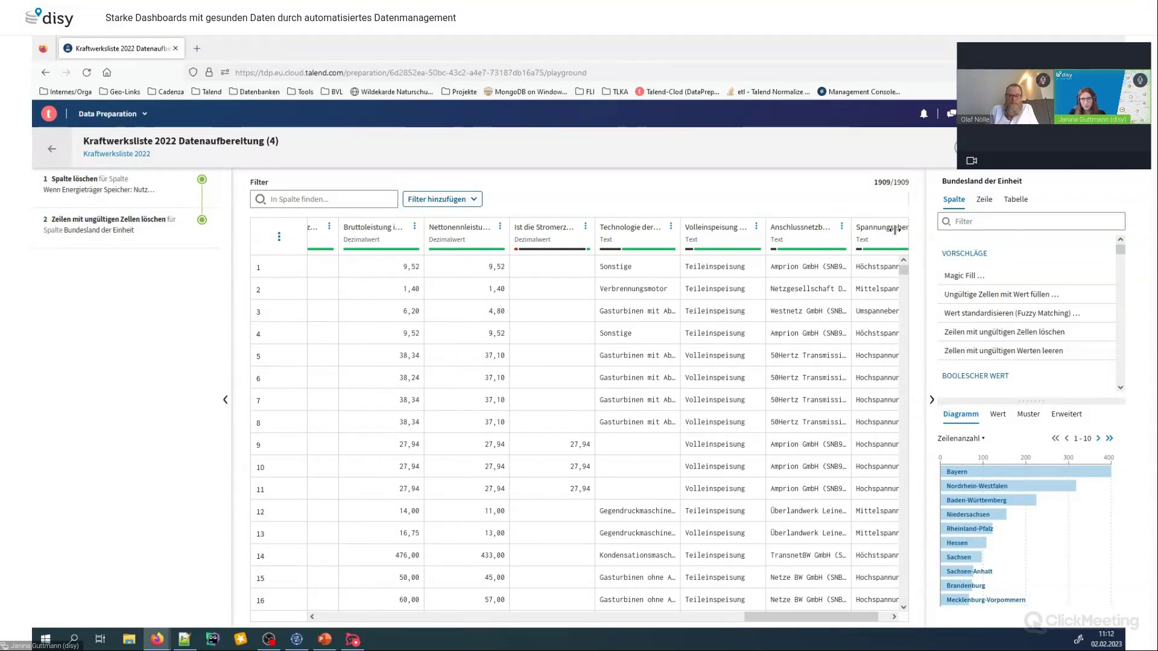
left_click_drag(909, 231, 977, 232)
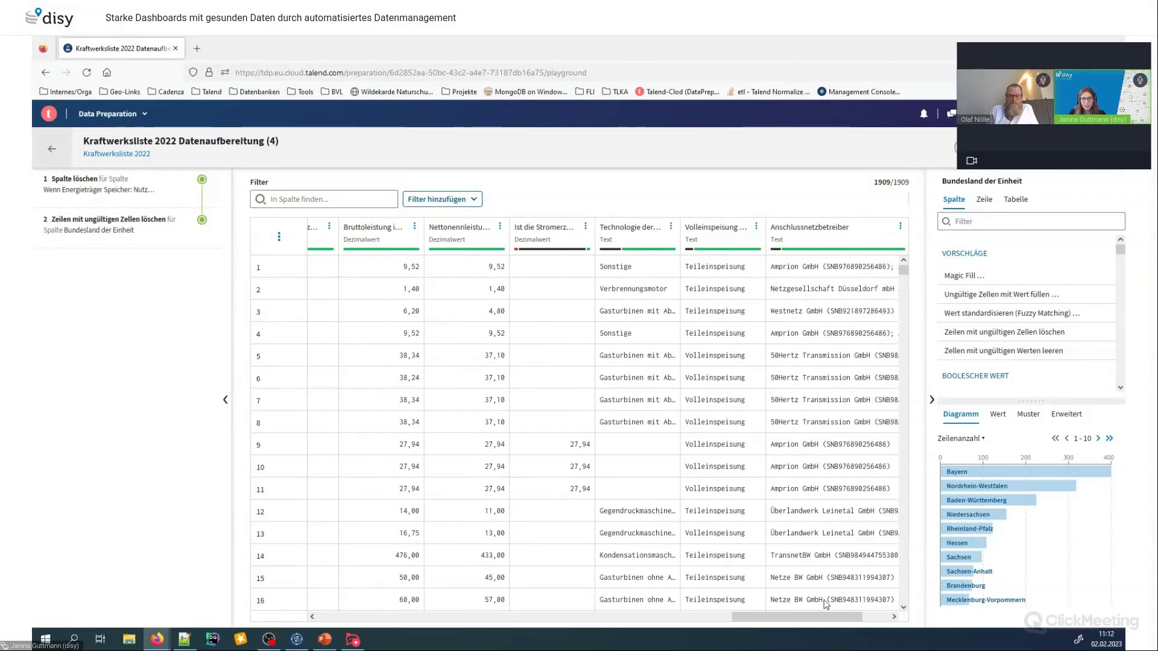
left_click_drag(821, 617, 849, 617)
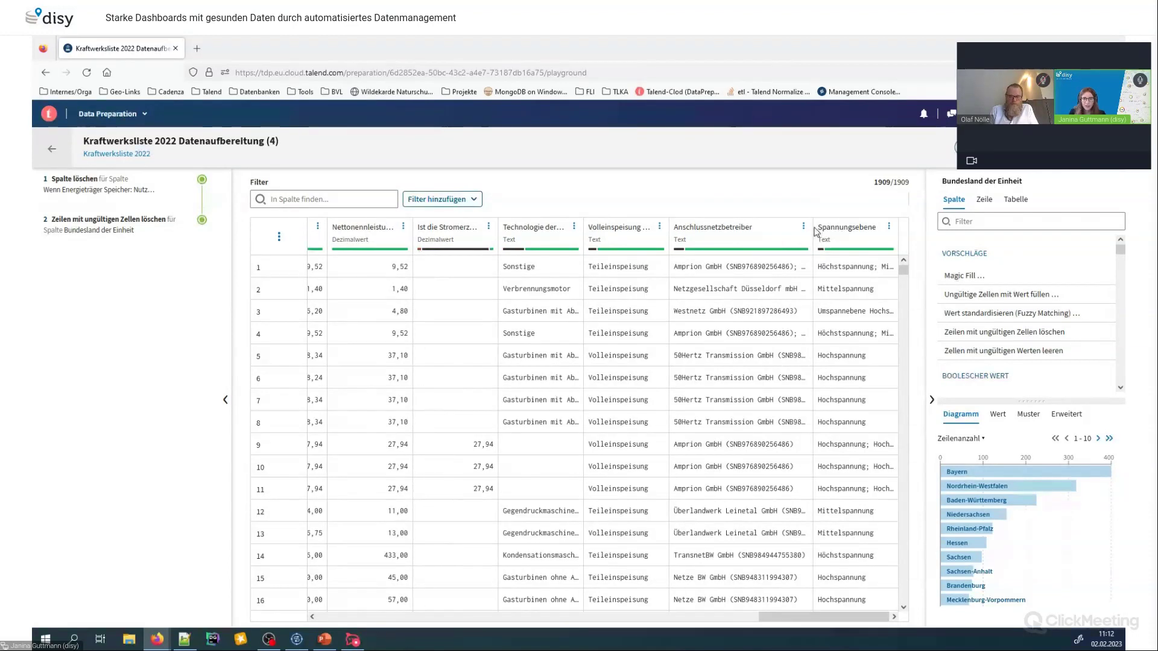
left_click_drag(814, 231, 841, 231)
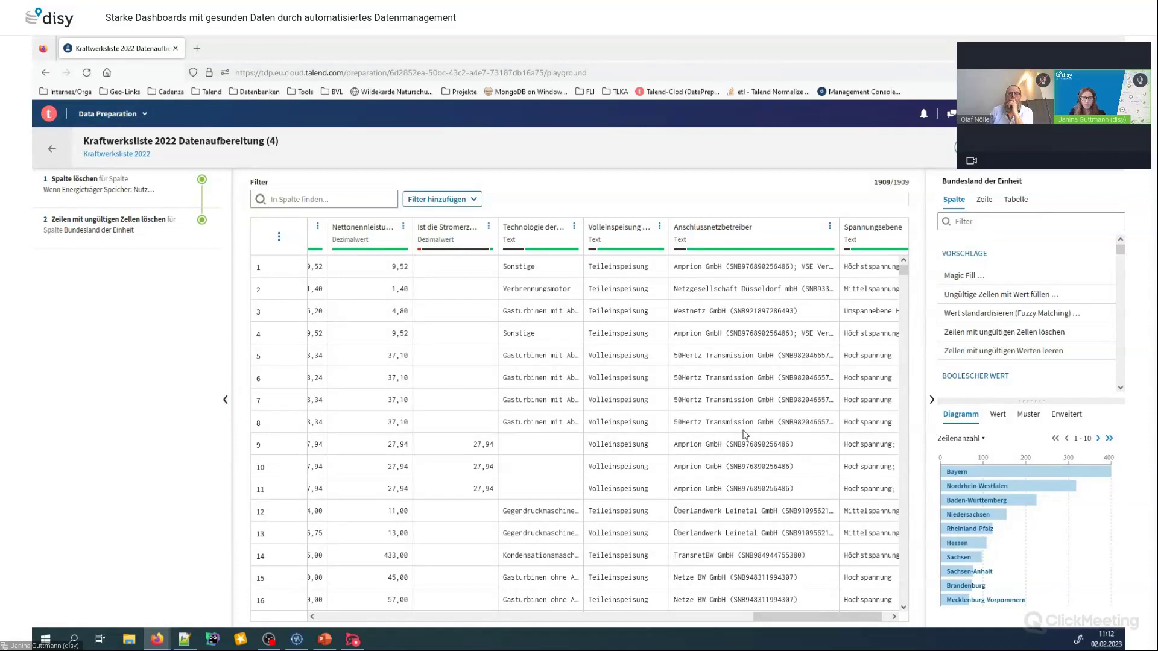
left_click(829, 227)
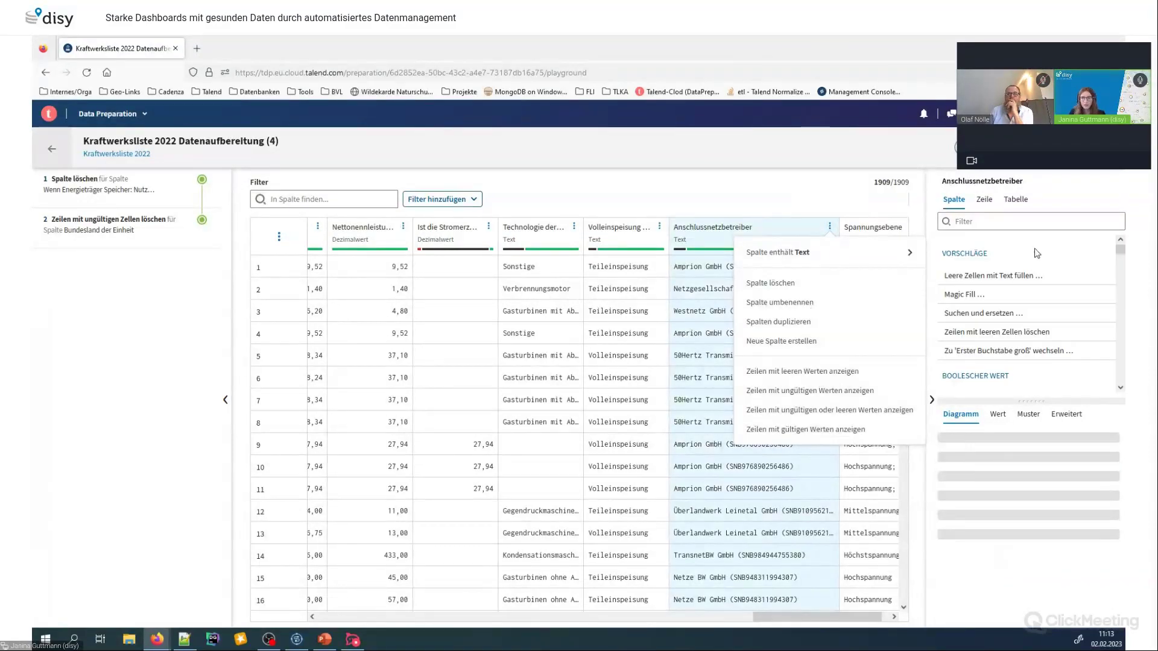
Preview splitting Anschlussnetzbetreiber into 2 parts at ';' using Text in Teile untergliedern
left_click(1038, 220)
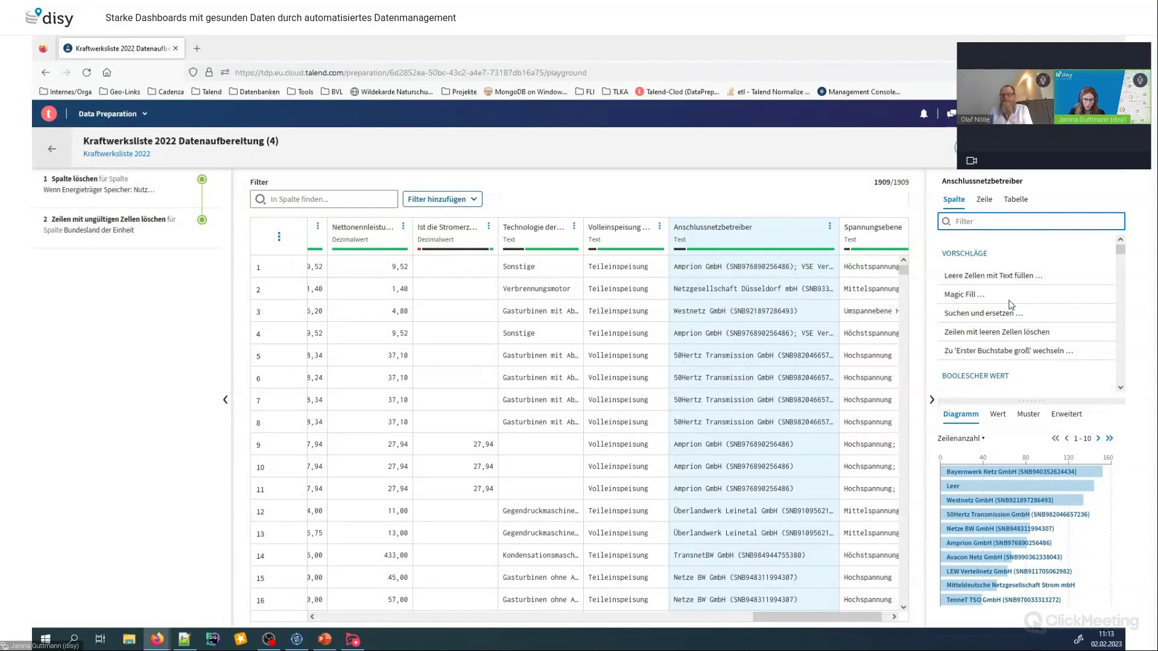
type("teilen")
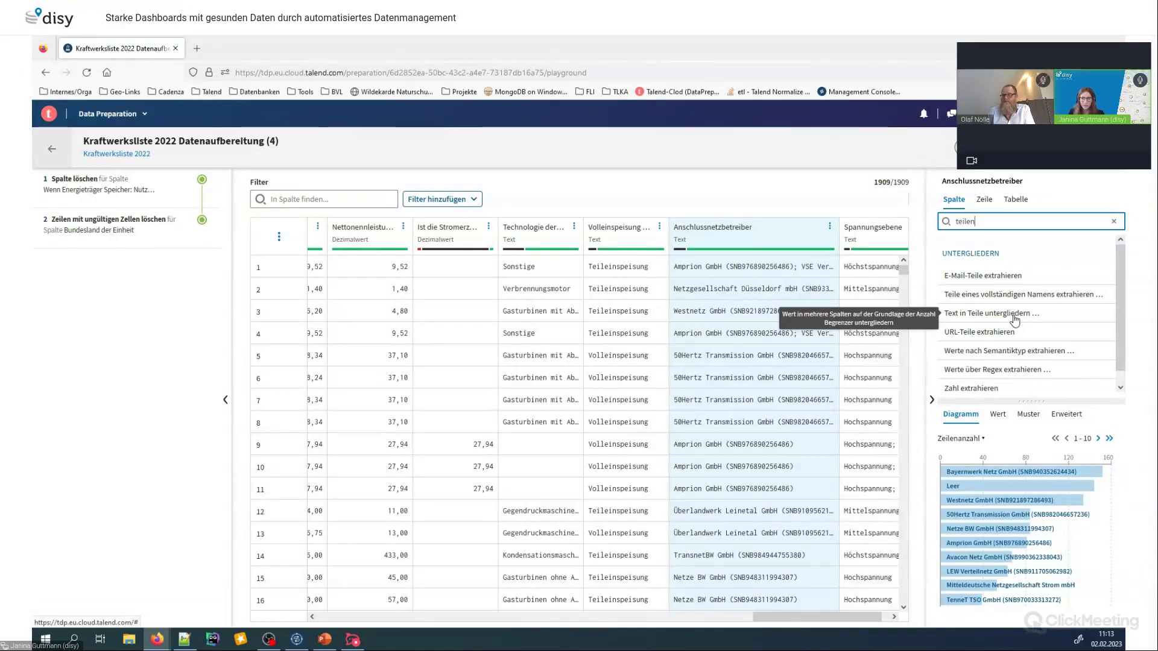
left_click(1015, 320)
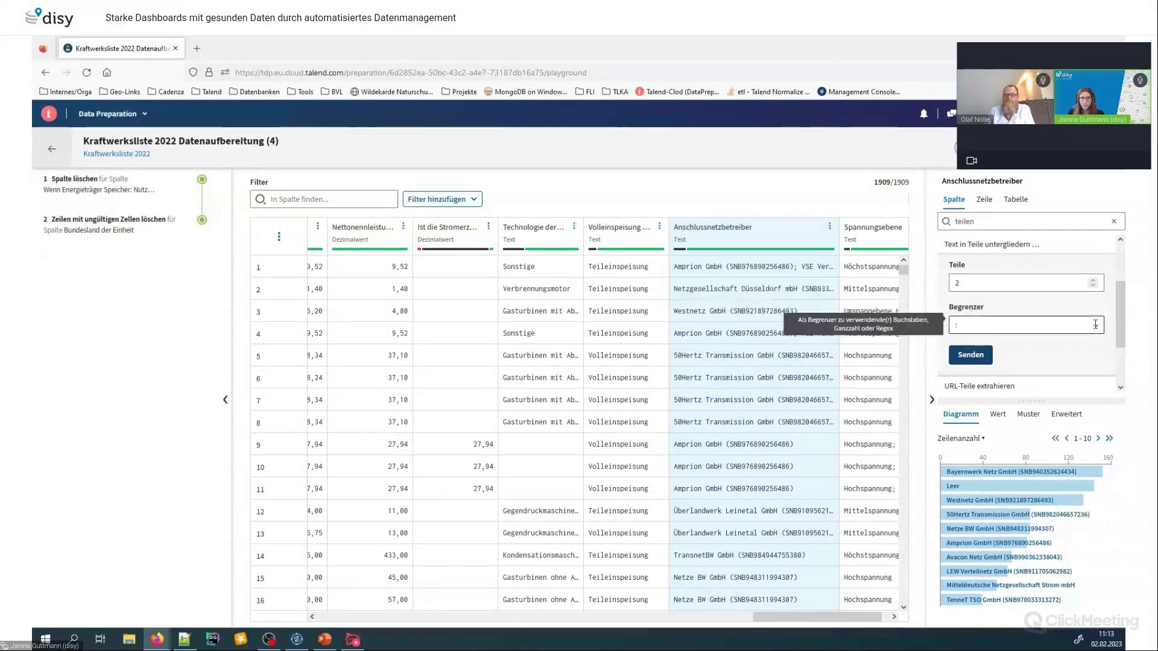
left_click(1062, 326)
left_click(1064, 372)
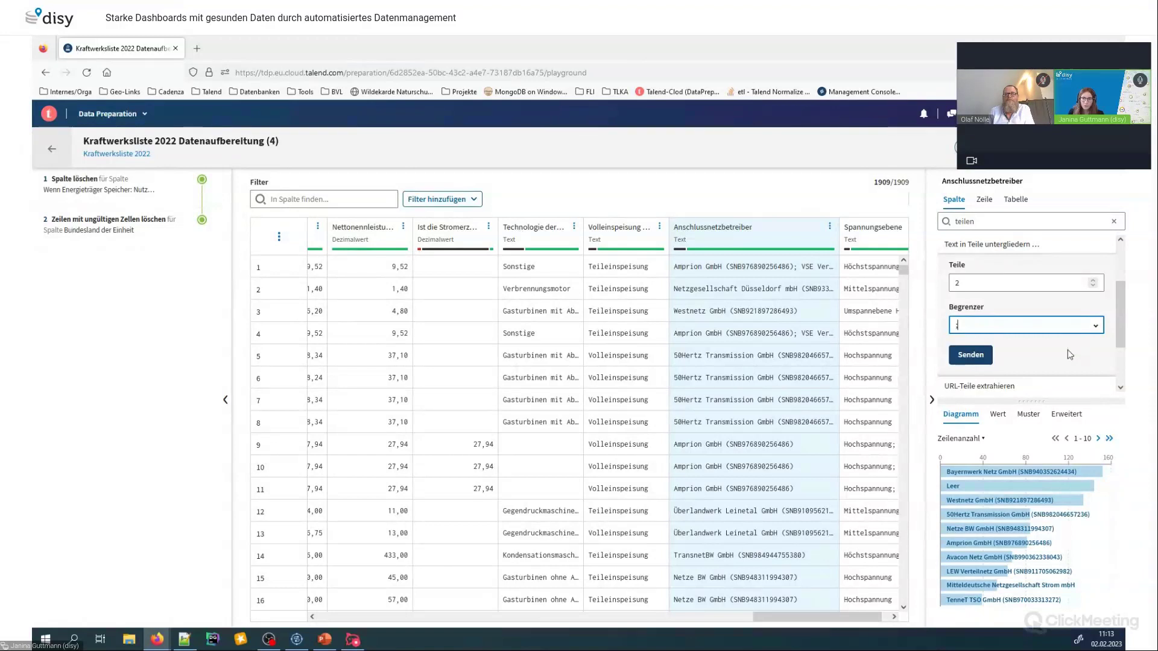
mouse_move(968, 365)
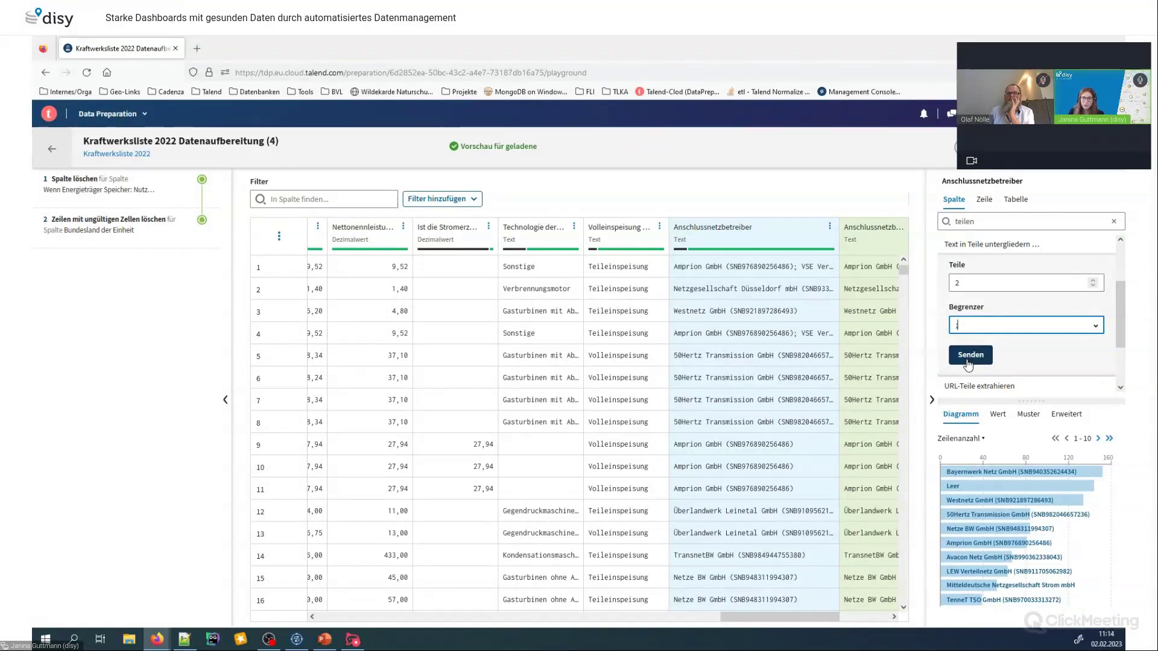
Apply the semicolon split of Anschlussnetzbetreiber and scroll to view the two new split columns
left_click(968, 357)
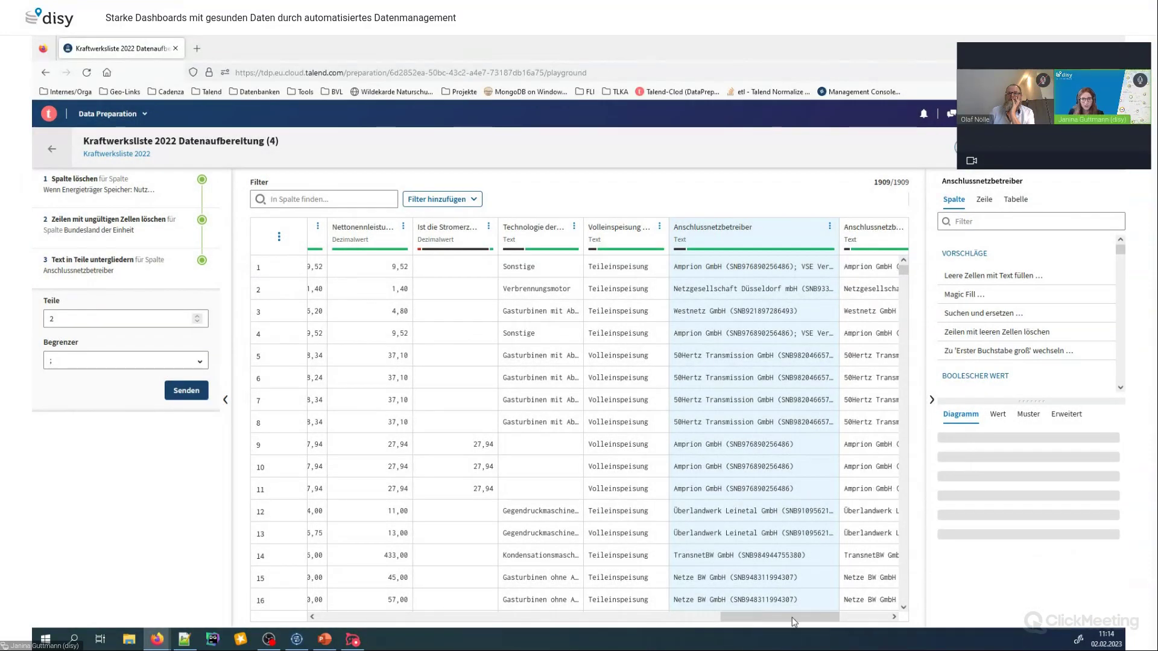
left_click_drag(818, 623, 878, 624)
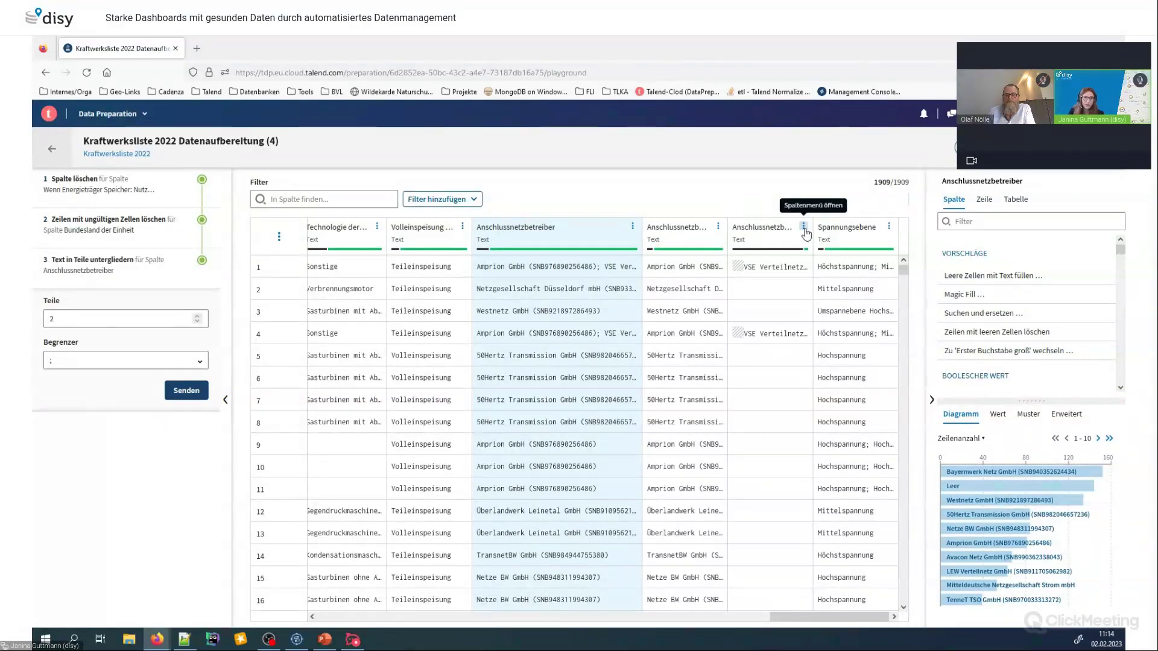
Rename column Anschlussnetzbetreiber_split_2 to ZweiterAnschlussnetzbetreiber using Spalte umbenennen
left_click(804, 226)
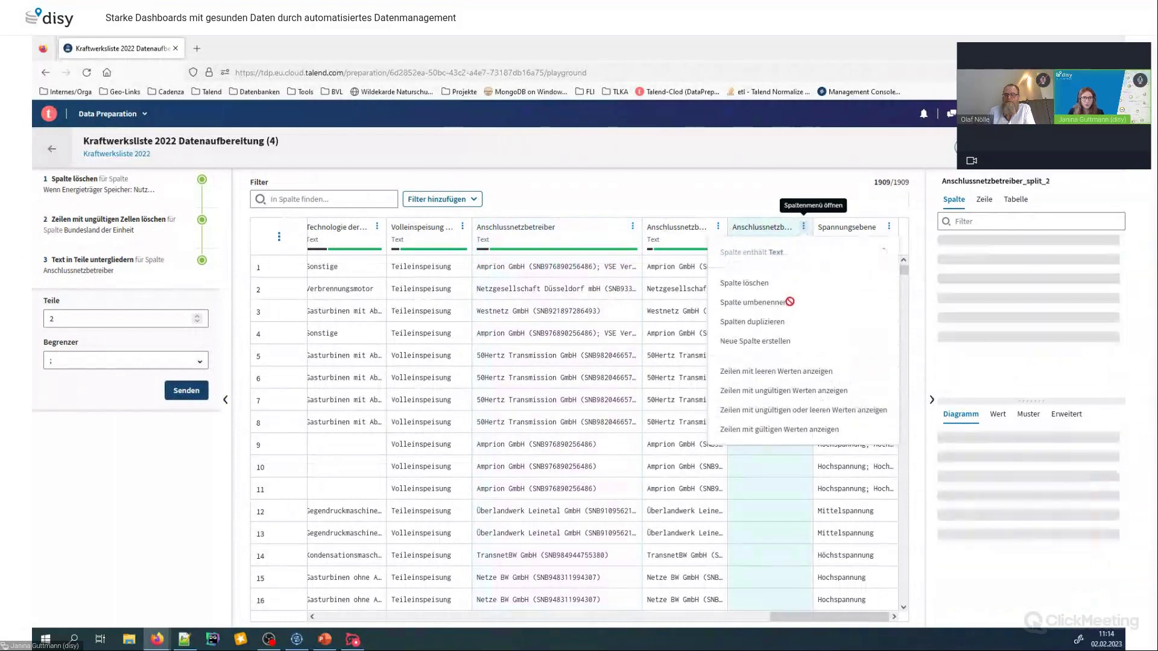
left_click(781, 304)
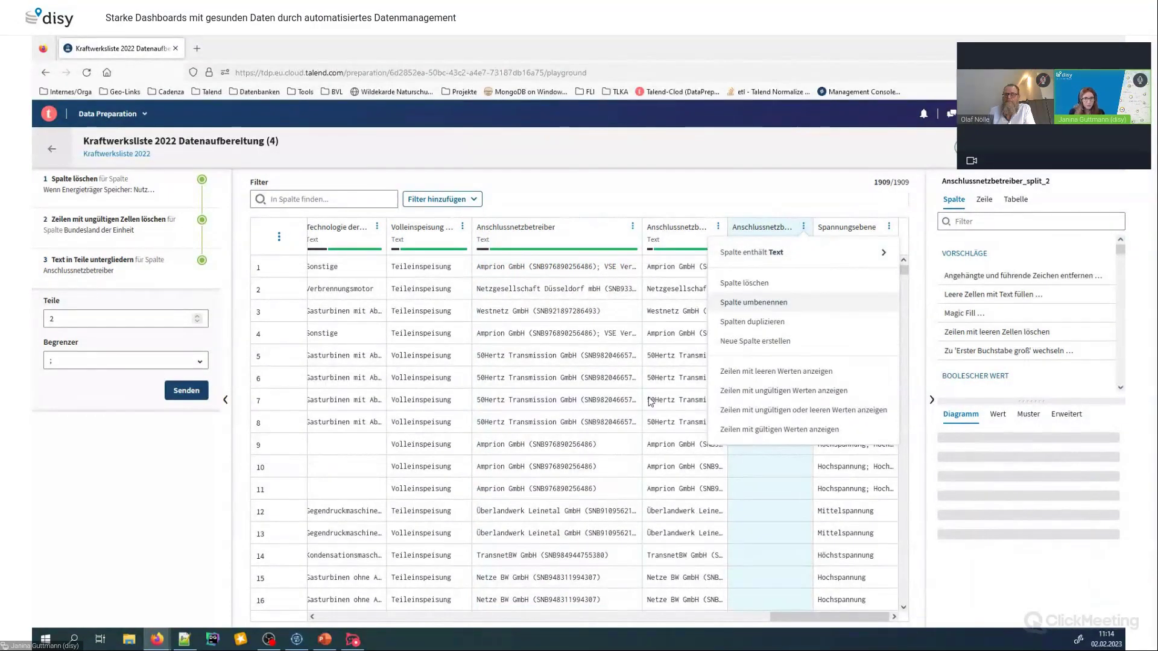
left_click(487, 210)
type("zweiter")
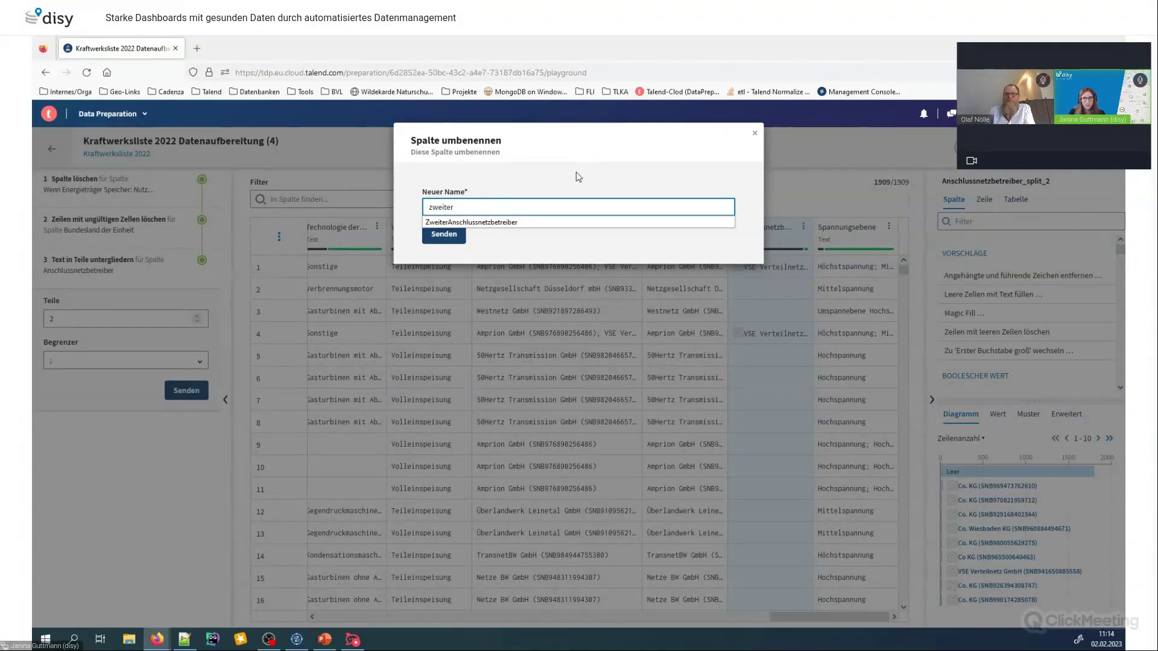
key("Down")
key("Return")
key("Return")
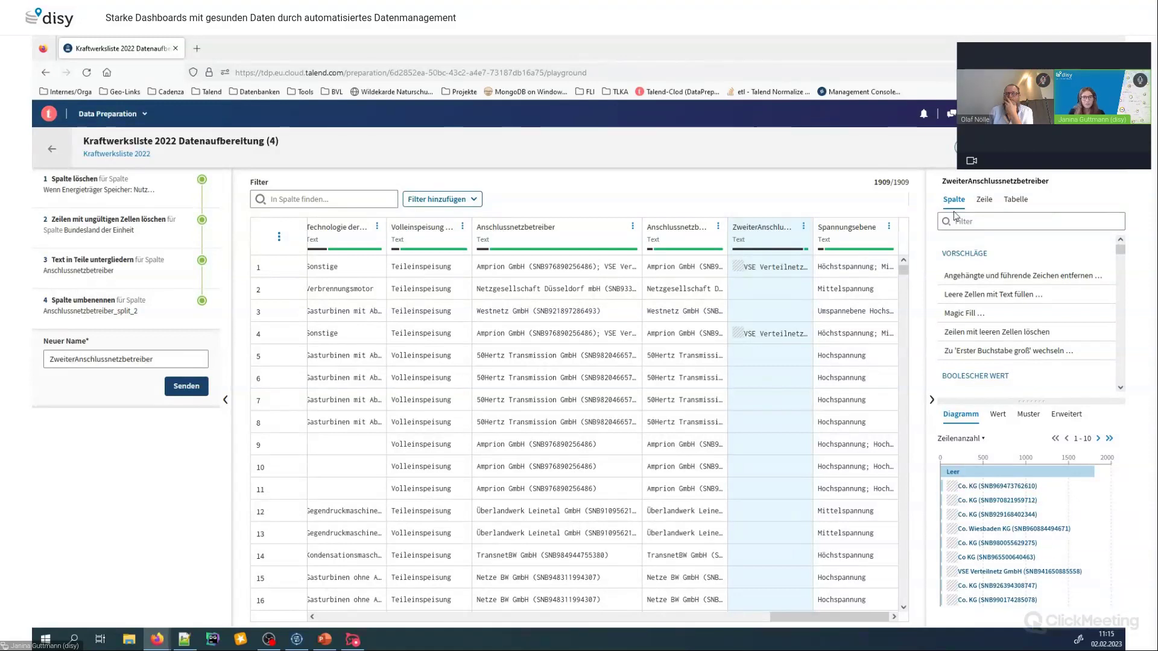
Apply 'Angehängte und führende Zeichen entfernen' with Leerzeichen padding to ZweiterAnschlussnetzbetreiber
left_click(986, 223)
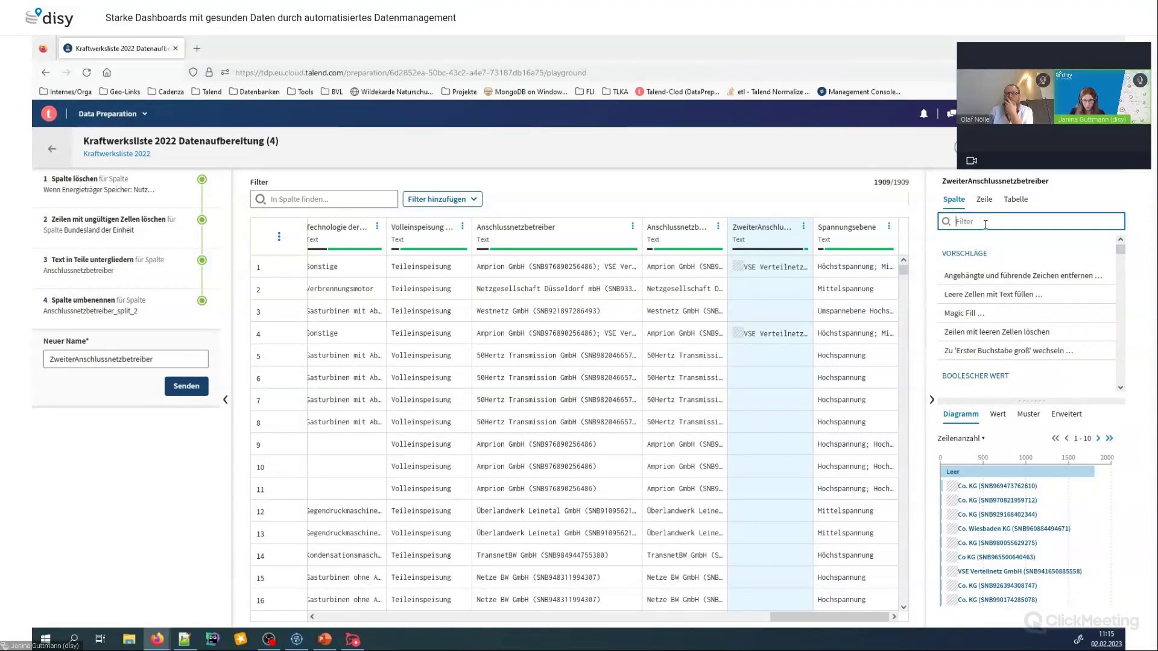
type("leerzeichen")
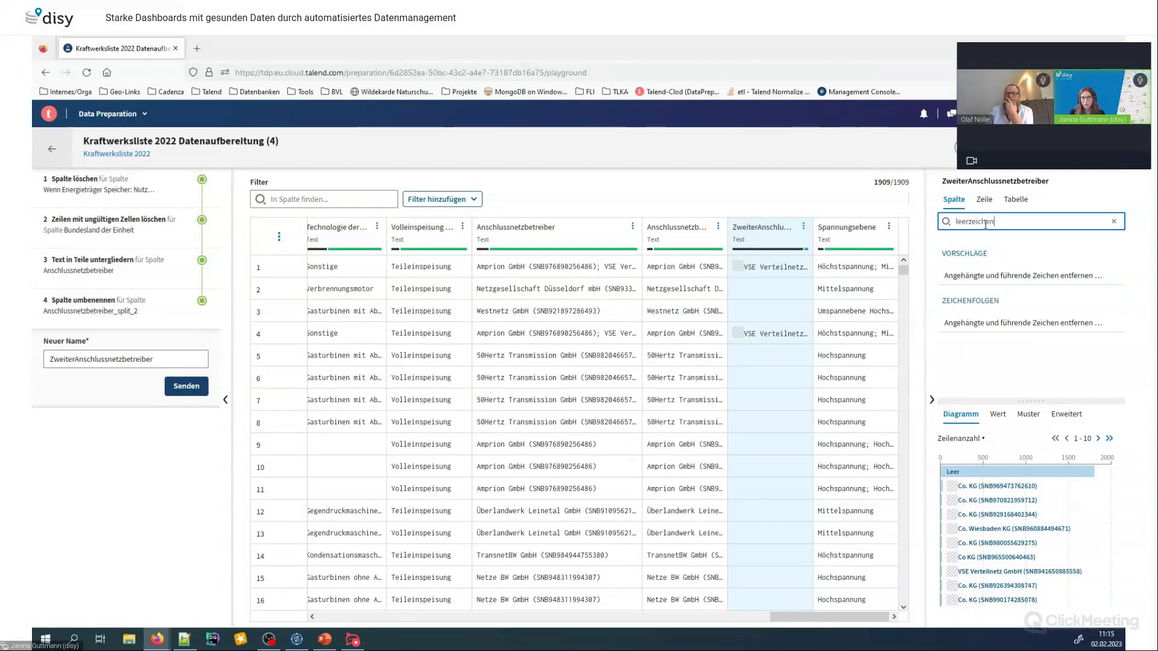
left_click(1007, 276)
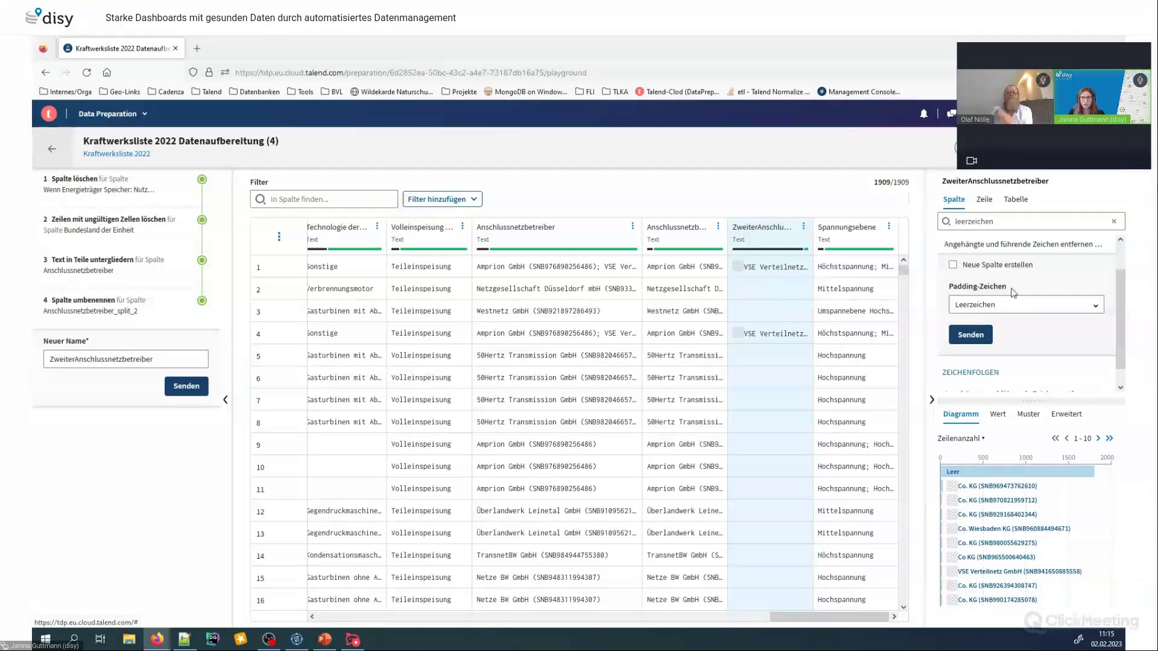
left_click(989, 335)
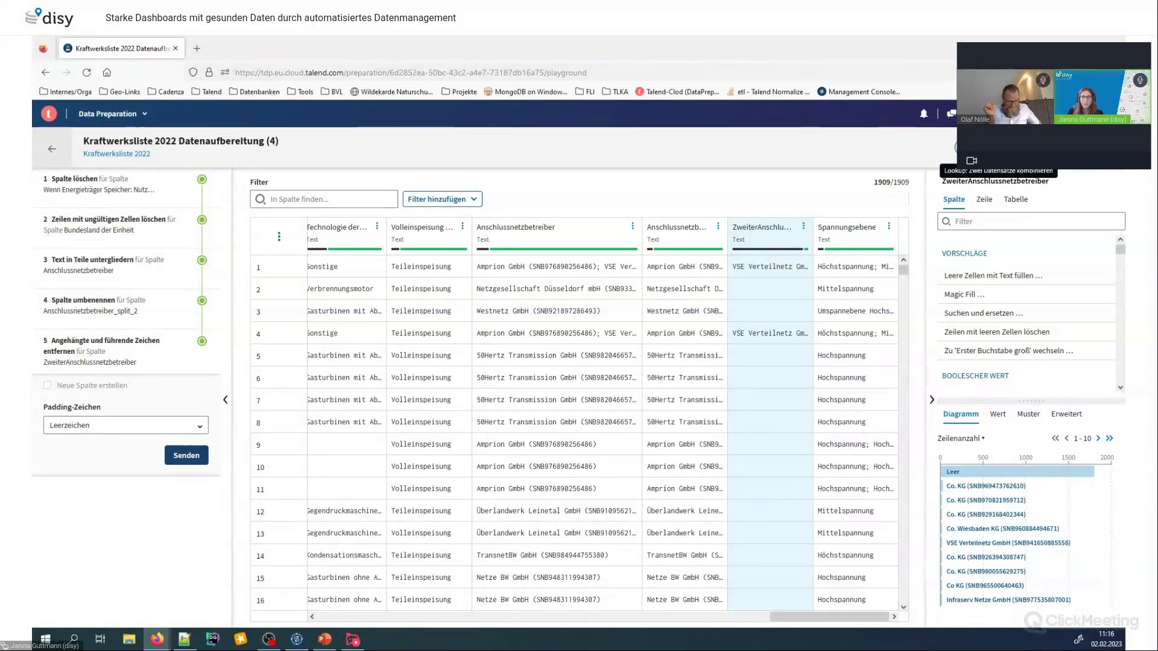
Start a lookup and select Kraftwerk Rückbau Mai 2022 as the lookup dataset, found by searching 'rückbau'
left_click(999, 150)
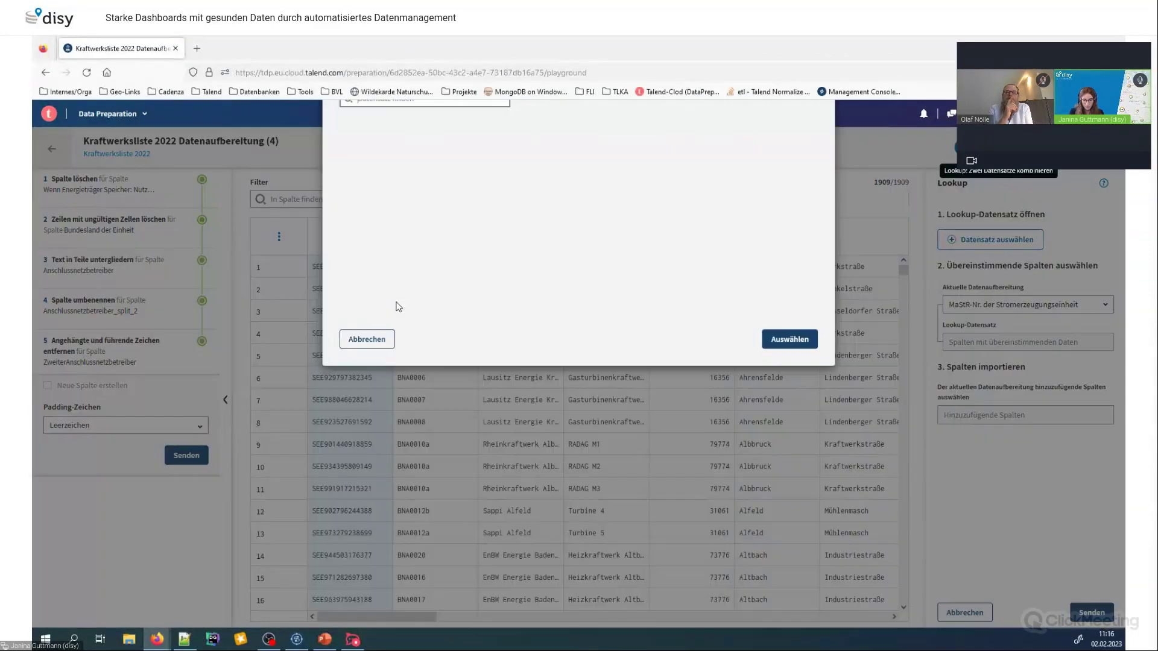
type("rp")
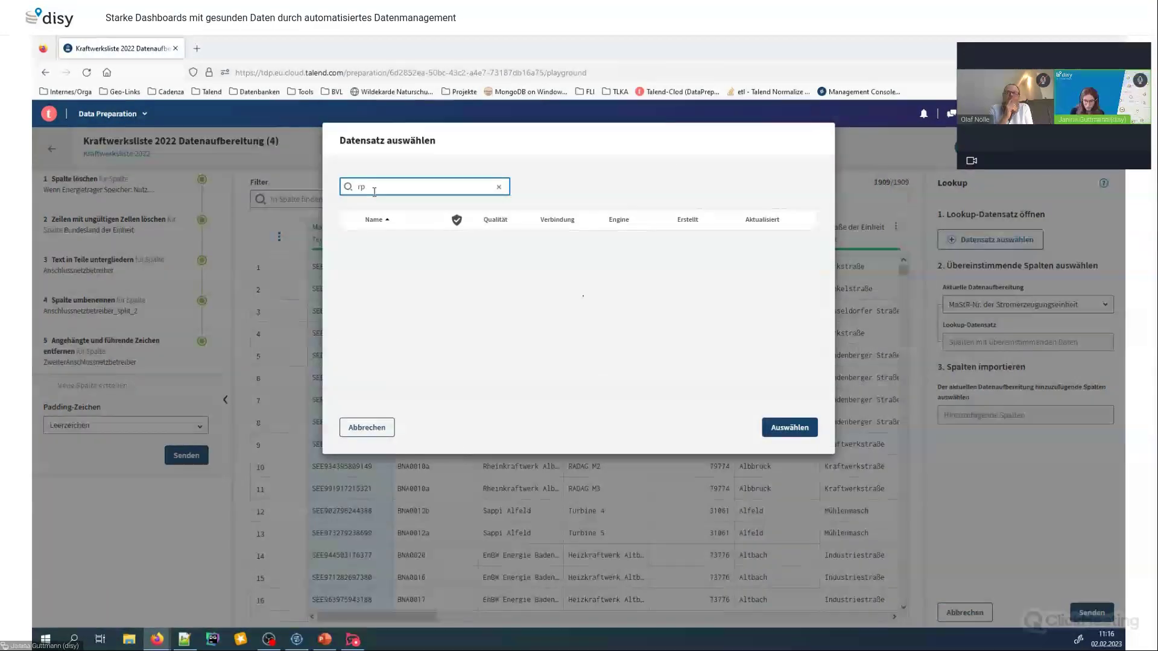
key("BackSpace")
type("ückbau")
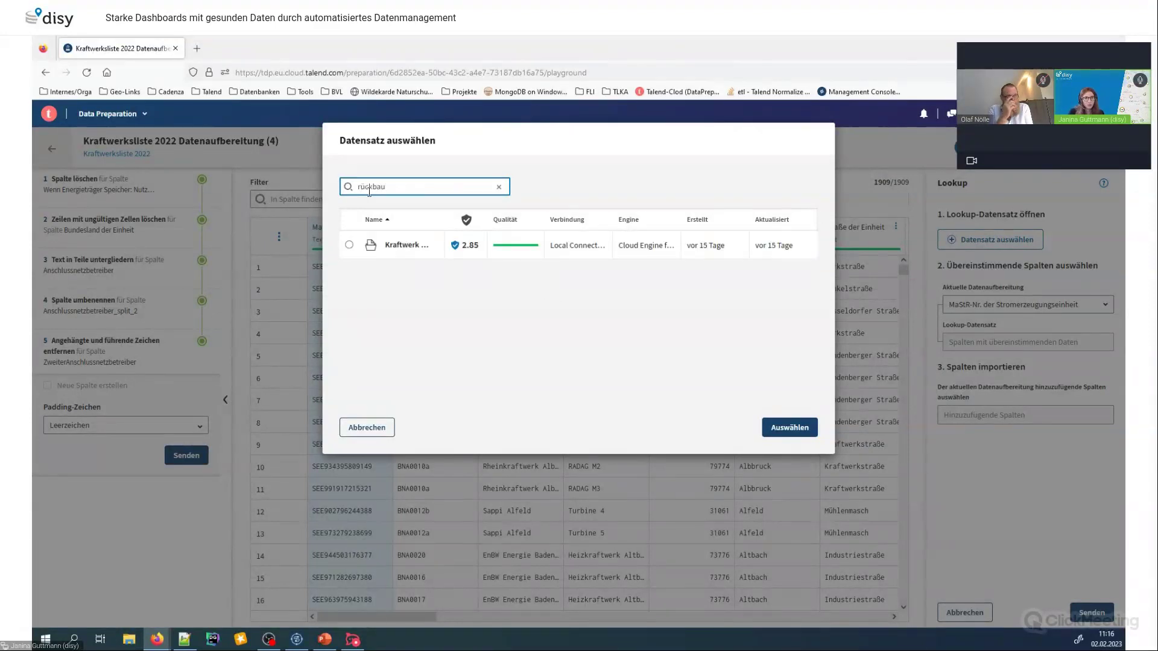
left_click(392, 245)
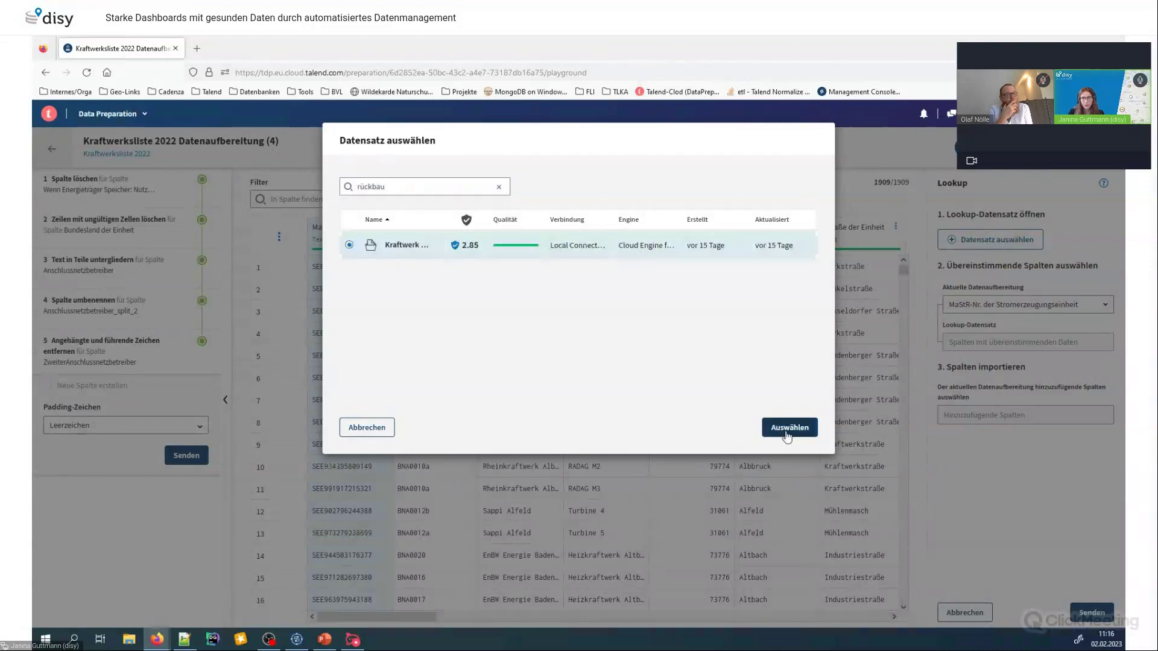
left_click(789, 427)
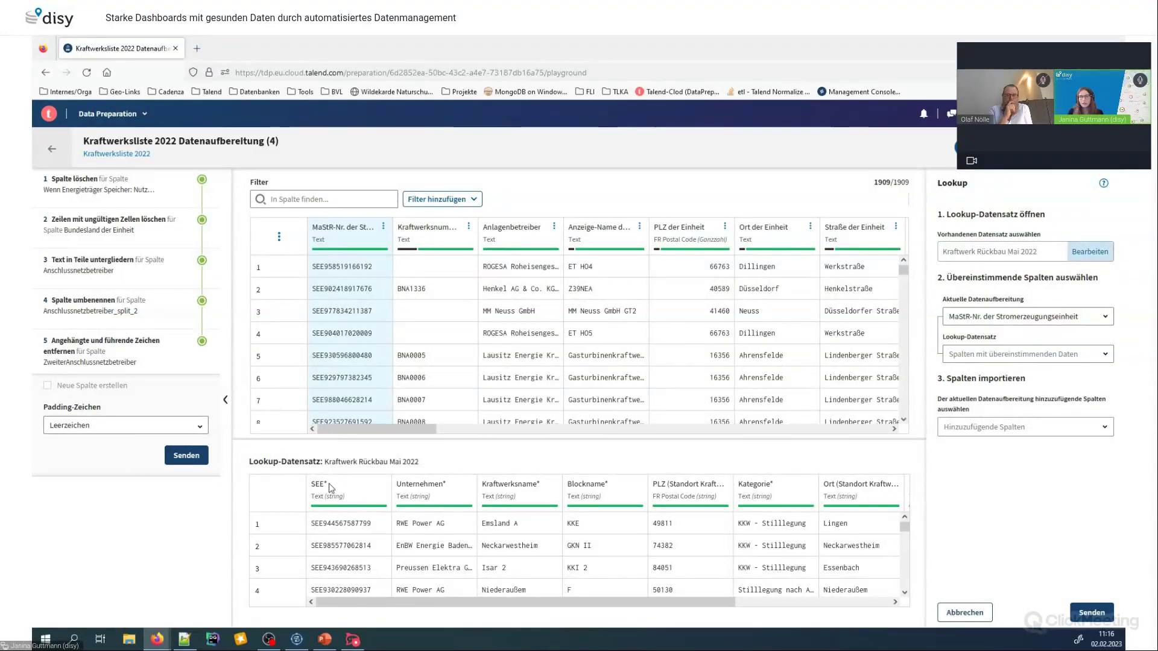
Match the lookup on the SEE column and import Leistung in MW into the table
left_click(1025, 354)
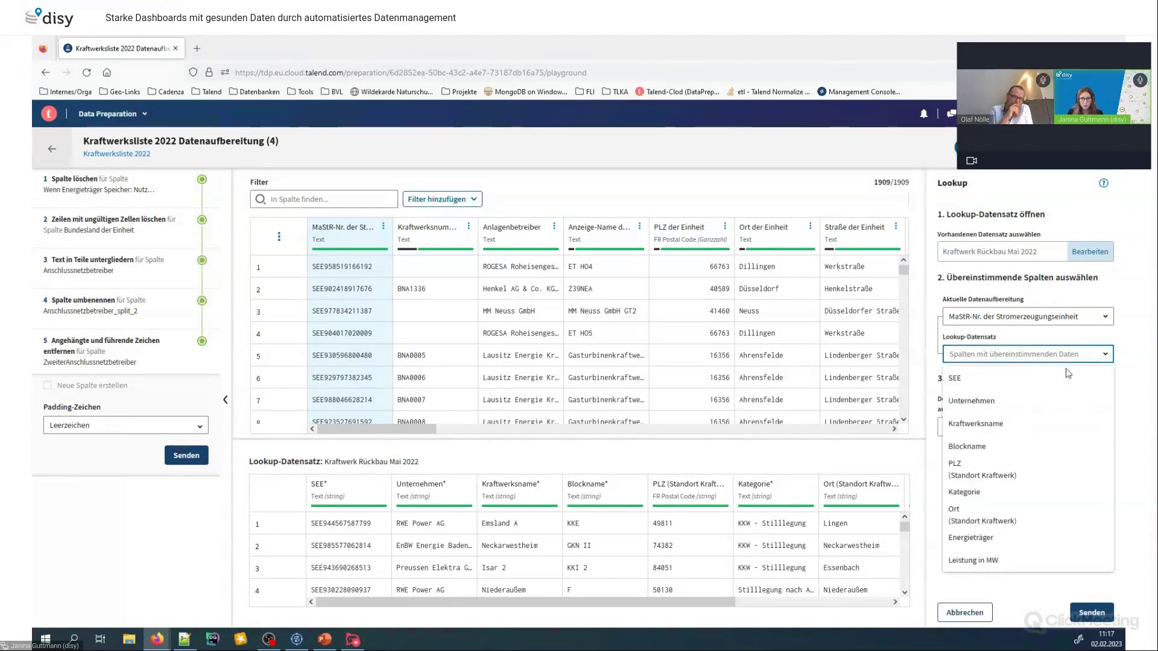
left_click(1009, 378)
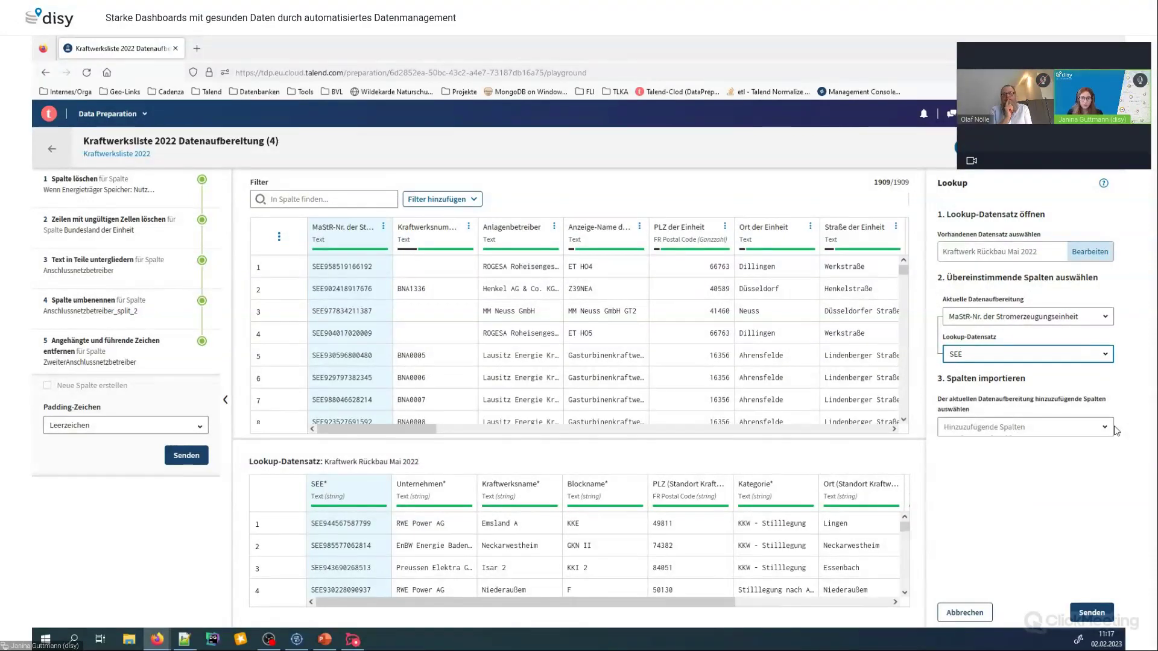
left_click(1112, 428)
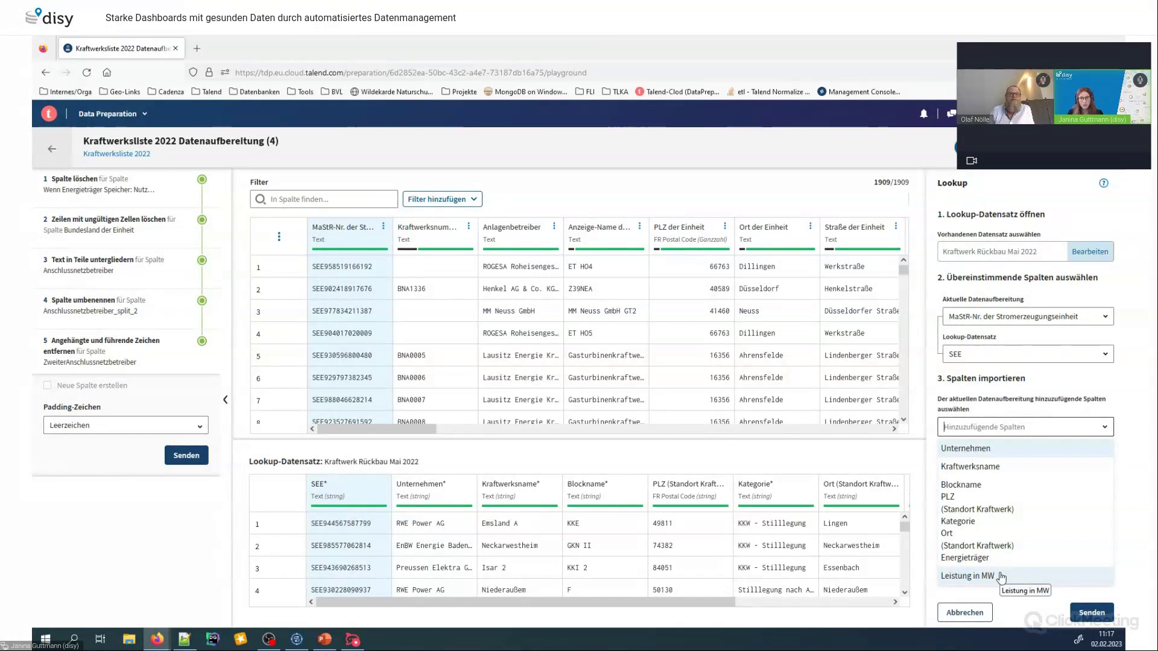
left_click(1001, 577)
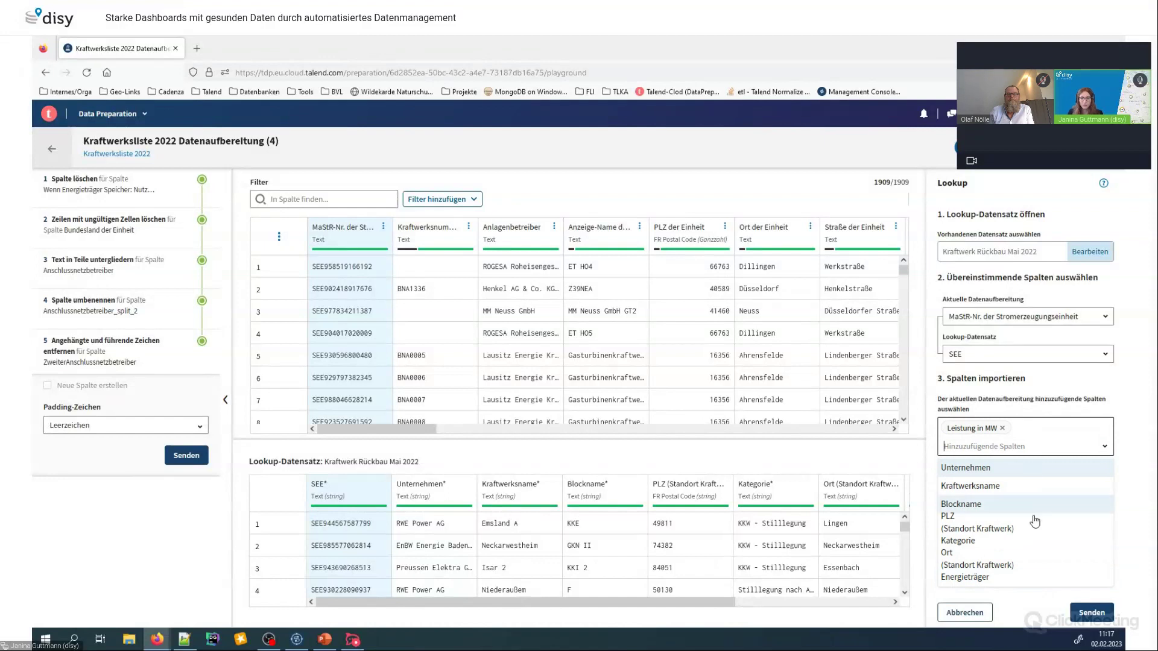
left_click(1094, 613)
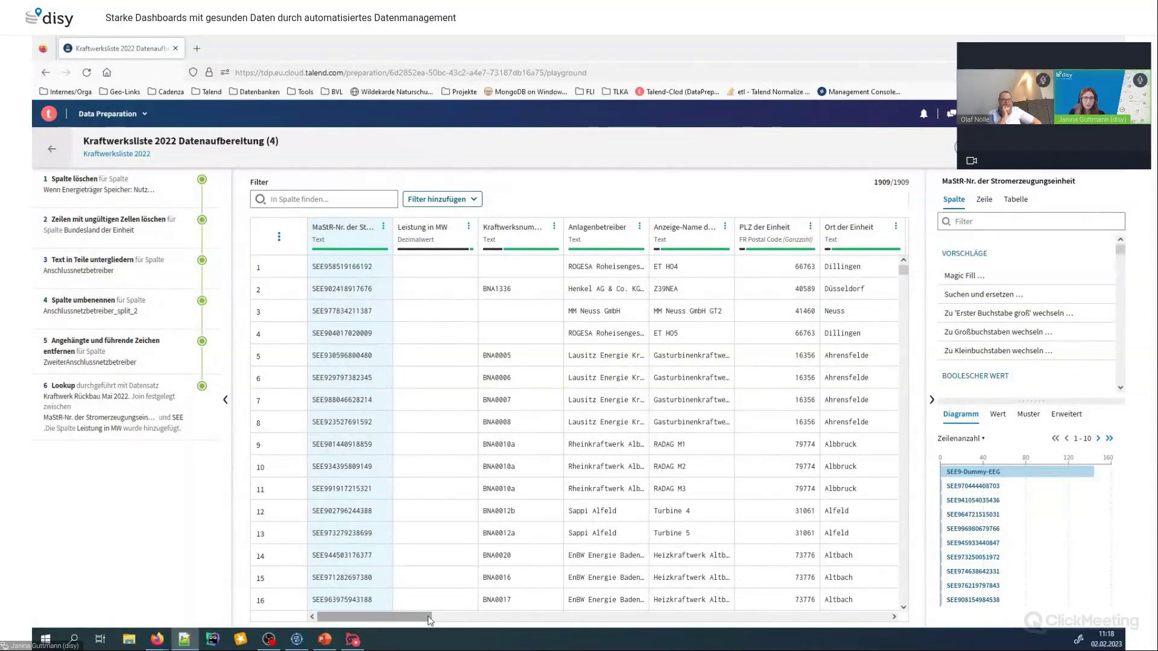
Scroll the grid to check the new Leistung in MW column, then show the Windows desktop
left_click_drag(461, 618, 470, 622)
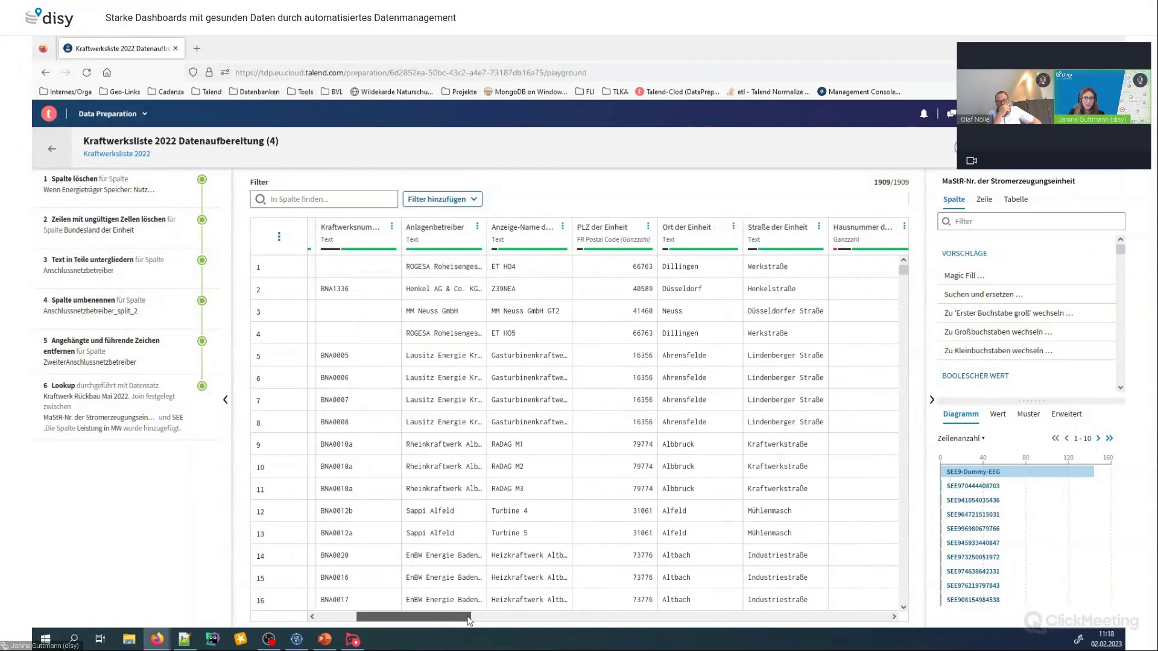
left_click_drag(469, 621, 431, 621)
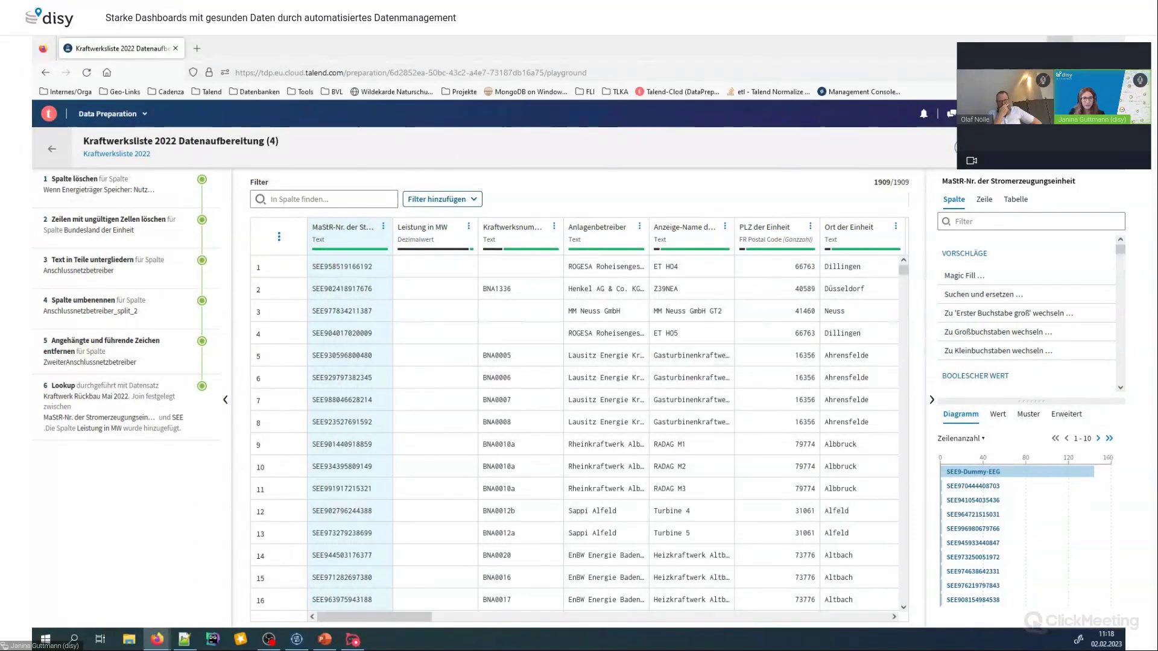
key("super+d")
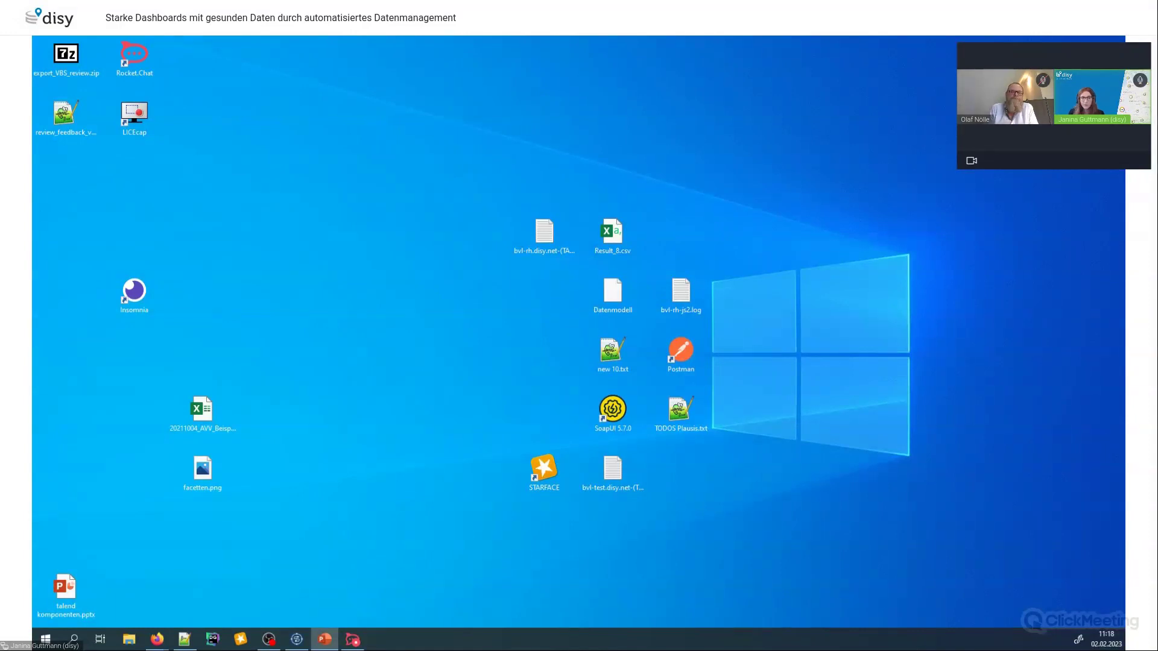
Return to the PowerPoint slideshow and advance to the 'Marktstammdaten einlesen' slide
key("alt+Tab")
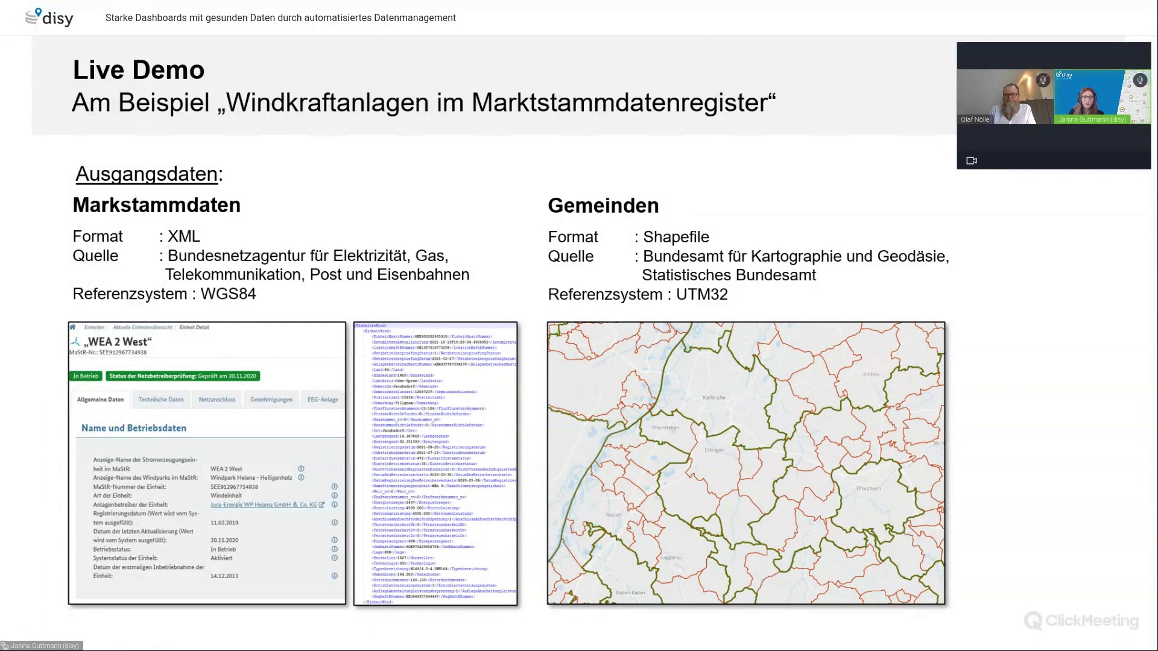
key("Right")
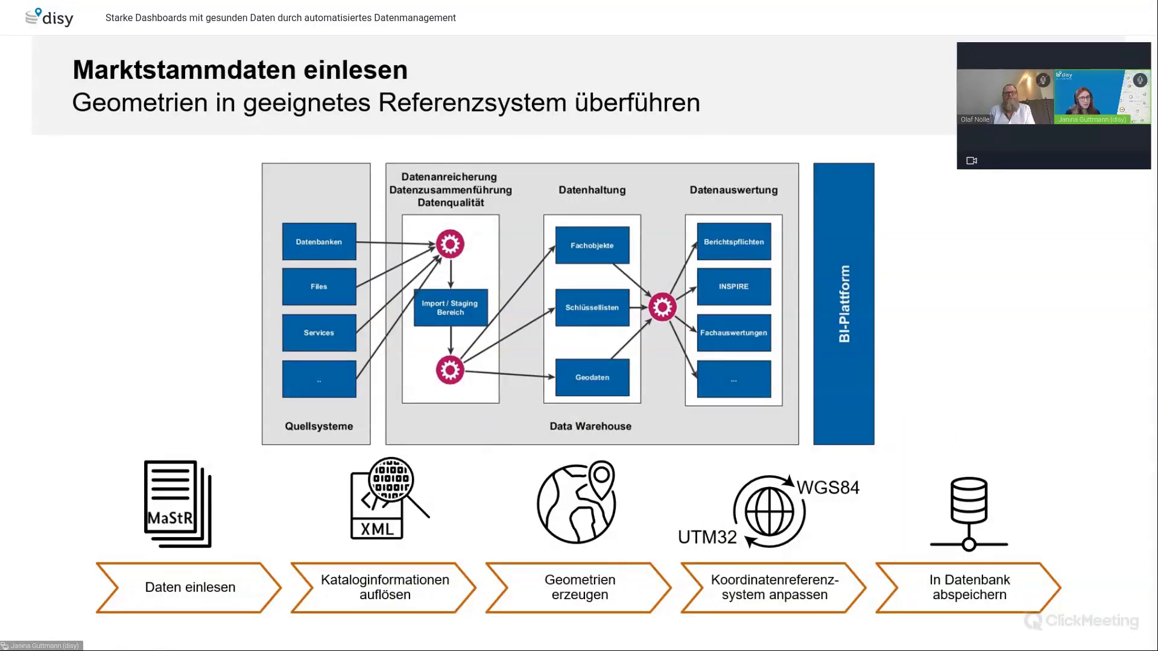
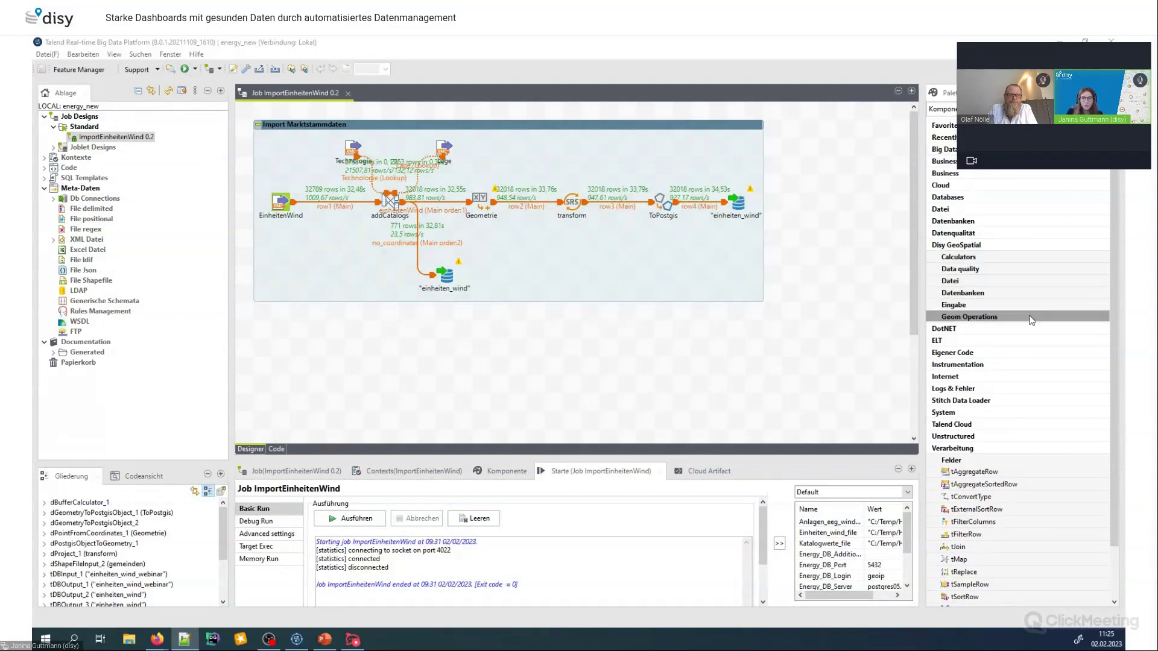
Expand the Geom Operations and Datei groups of the Disy GeoSpatial palette
left_click(992, 318)
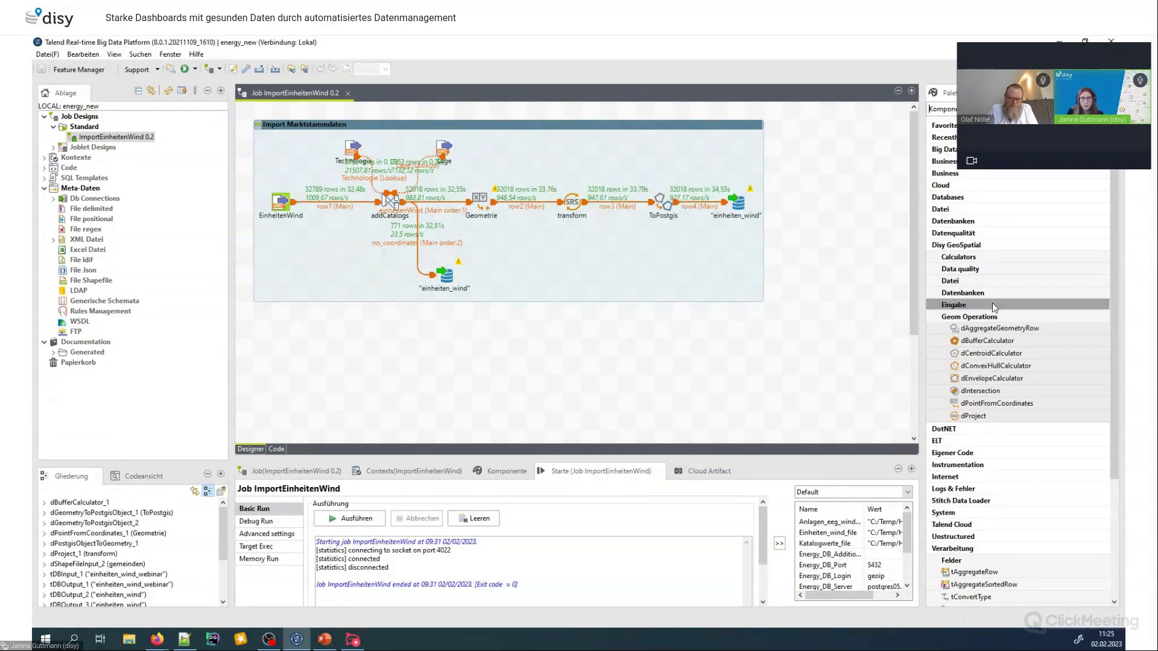
left_click(991, 282)
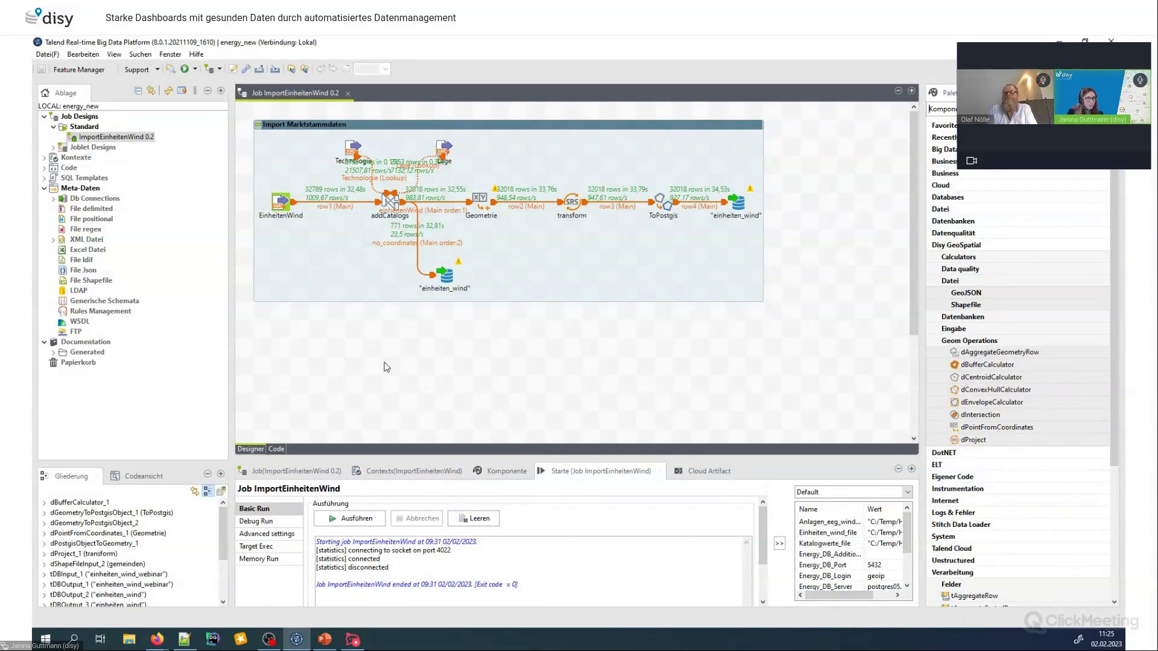
Create a new standard job named KorrekturGeo under Job Designs > Standard
right_click(85, 129)
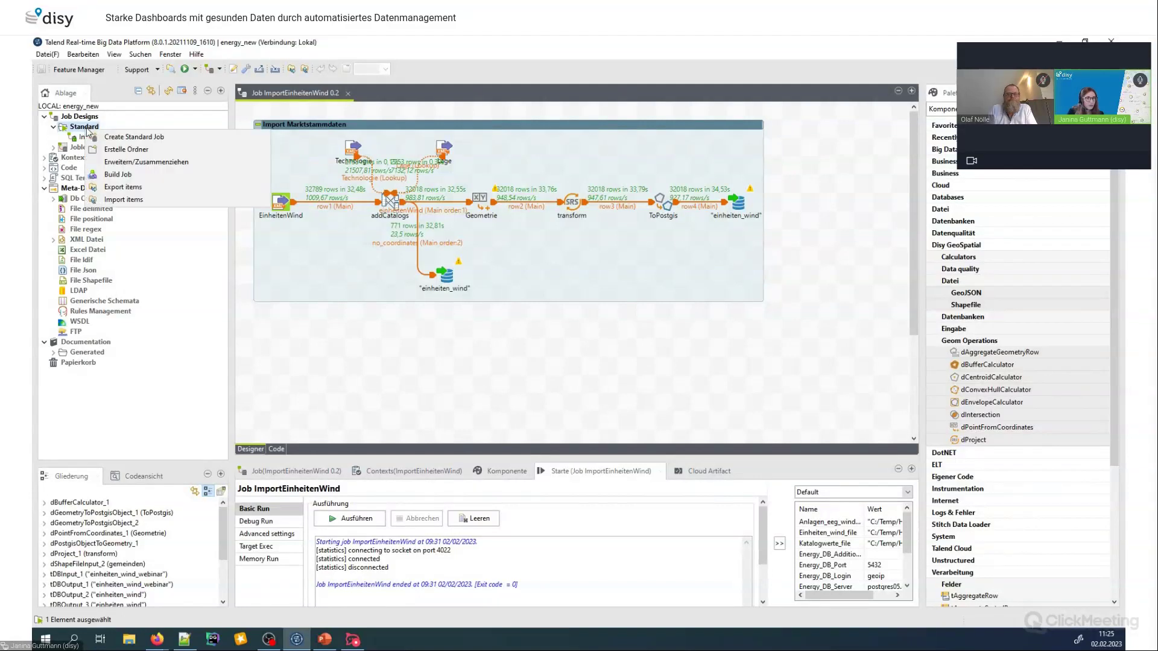
left_click(130, 139)
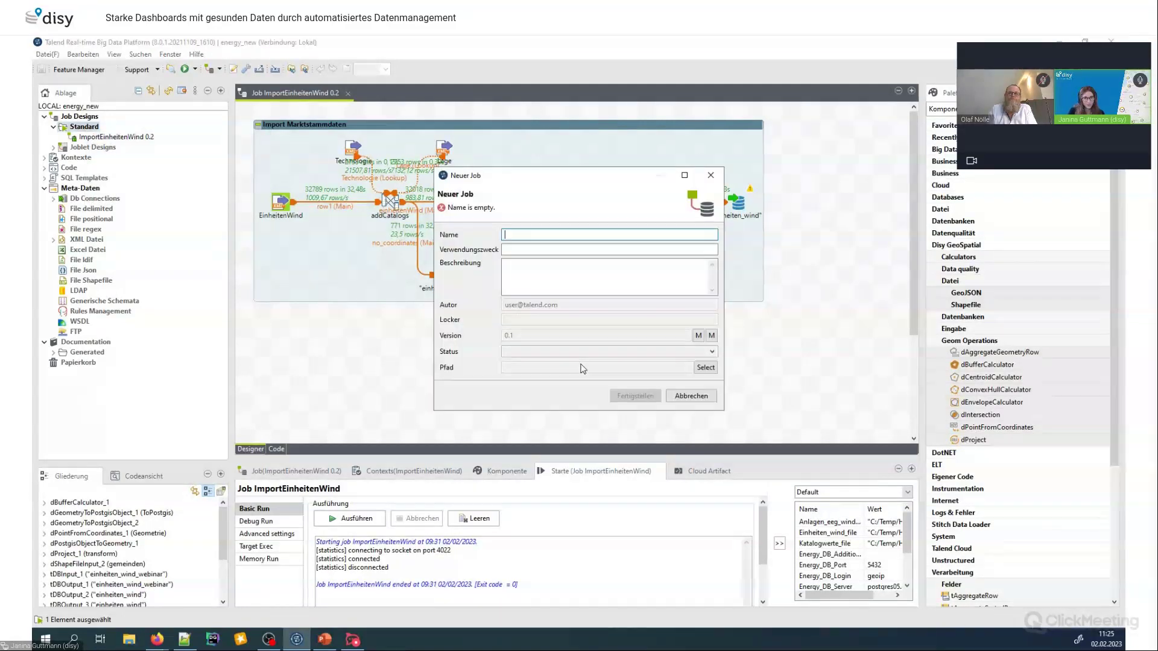
type("Ko")
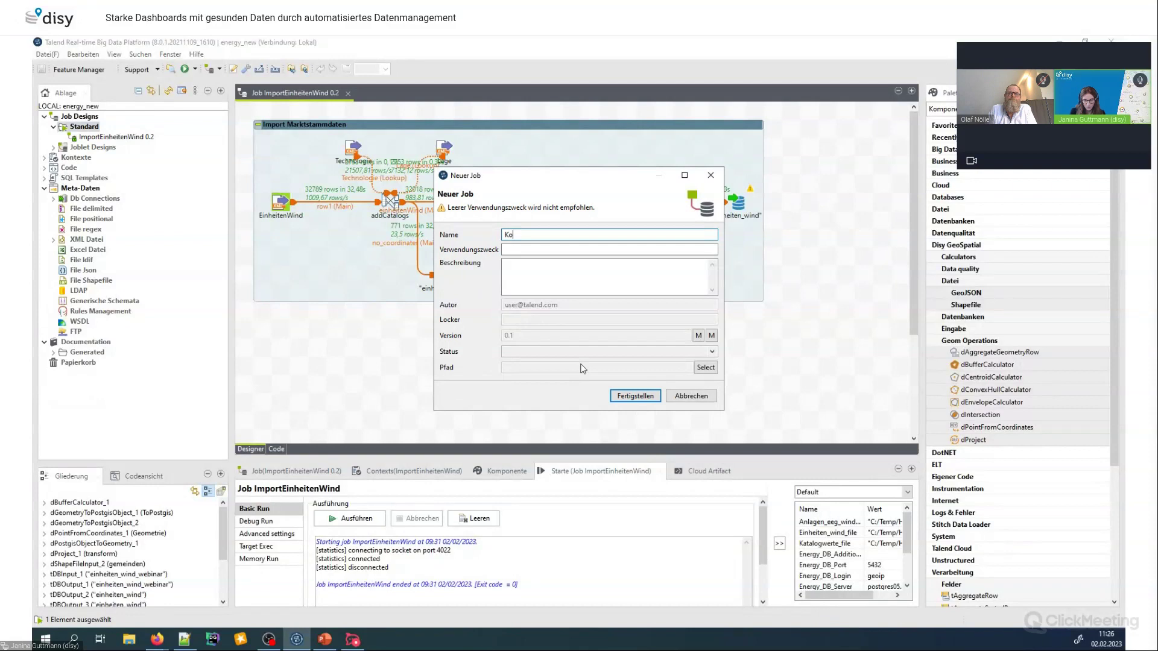
type("rrekturGeo")
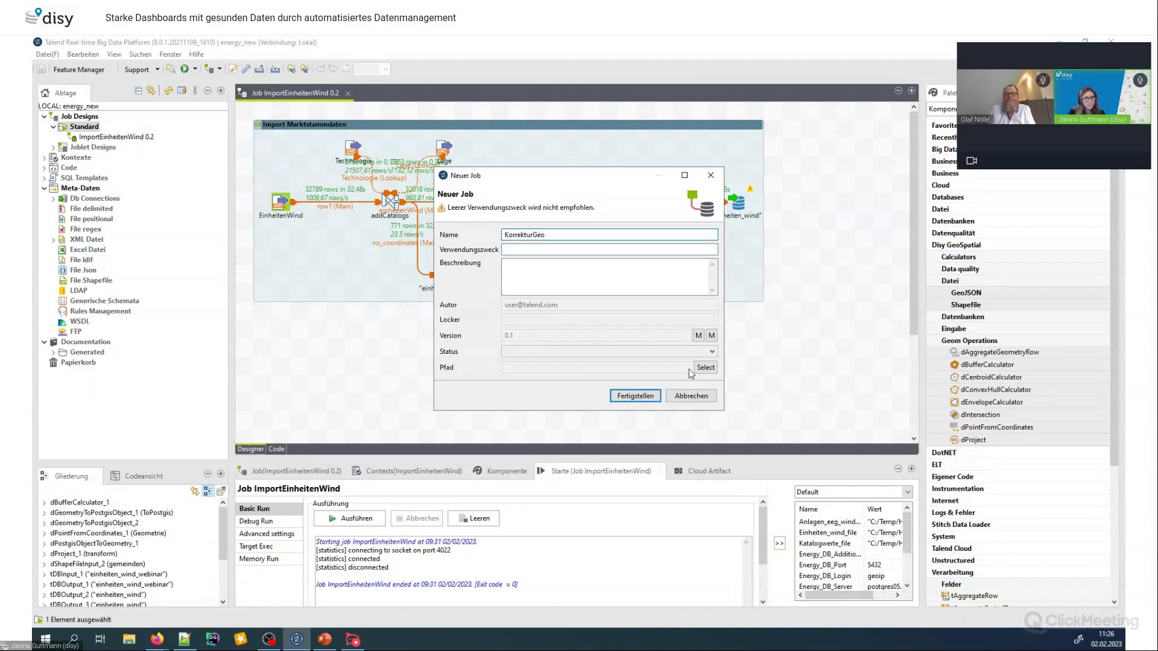
left_click(635, 396)
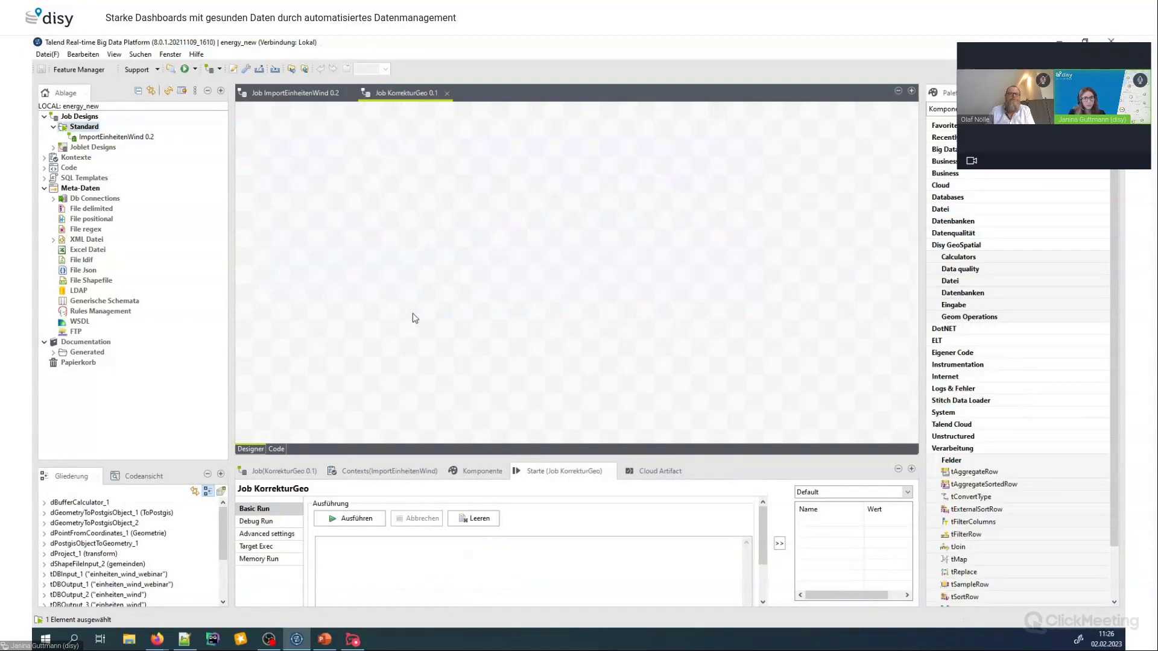
Drop Energy_DB's einheiten_wind table onto the canvas as tDBInput (PostgreSQL), adding context parameters
left_click(53, 208)
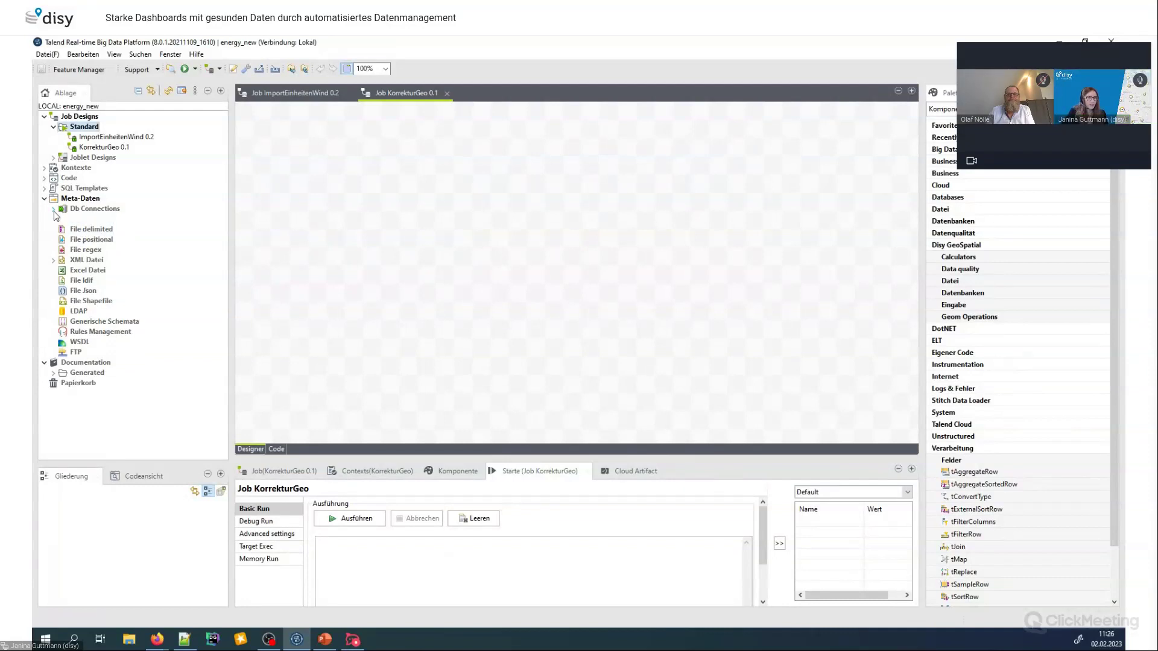
left_click(62, 220)
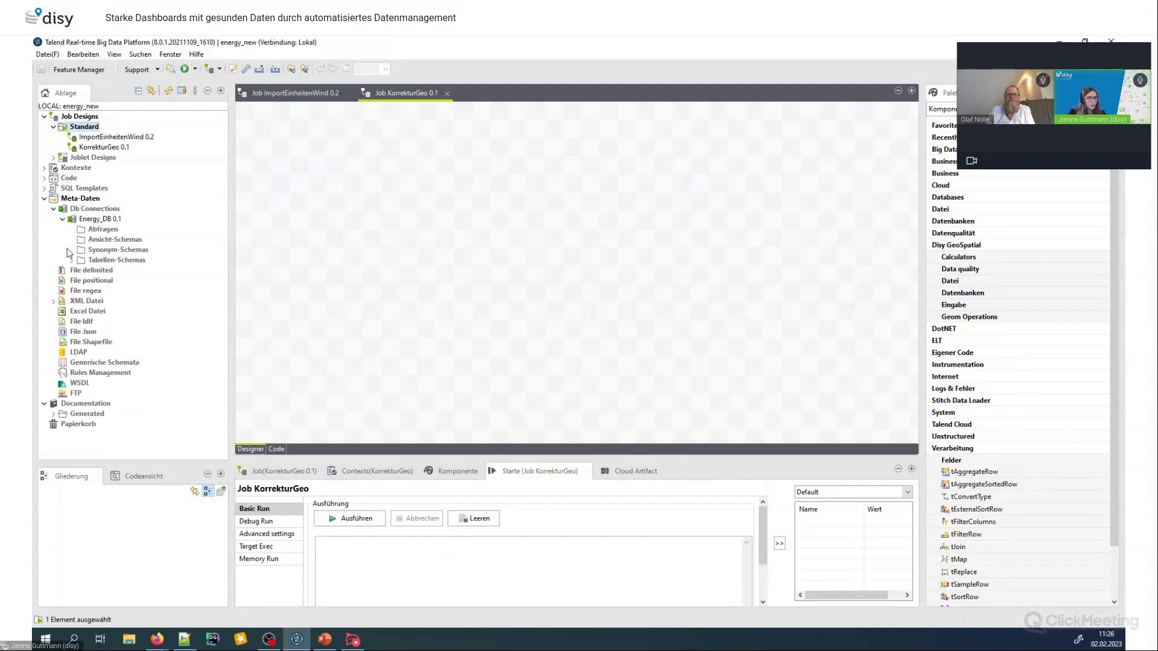
left_click(70, 260)
left_click(115, 270)
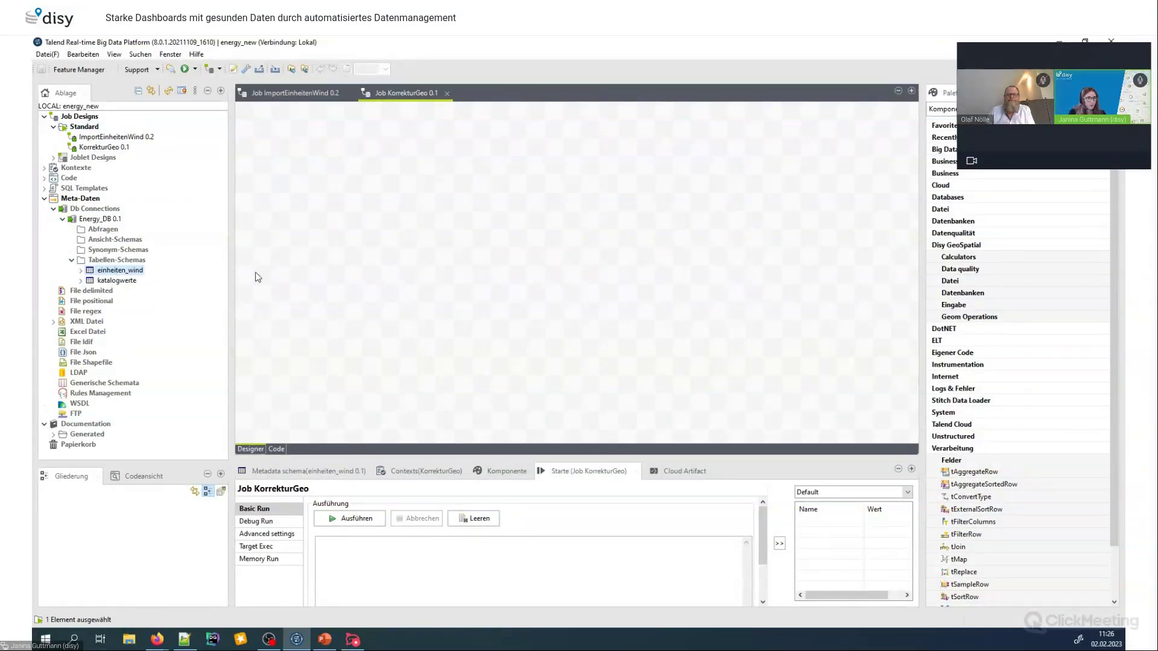
left_click_drag(85, 265, 98, 274)
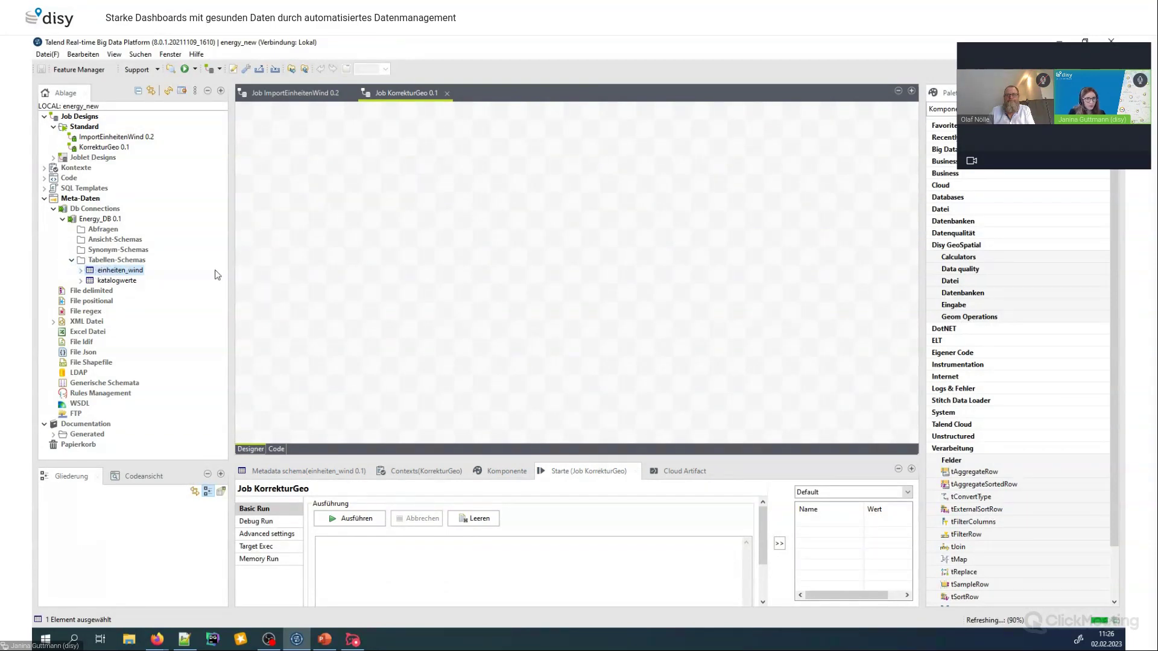
left_click_drag(375, 273, 375, 275)
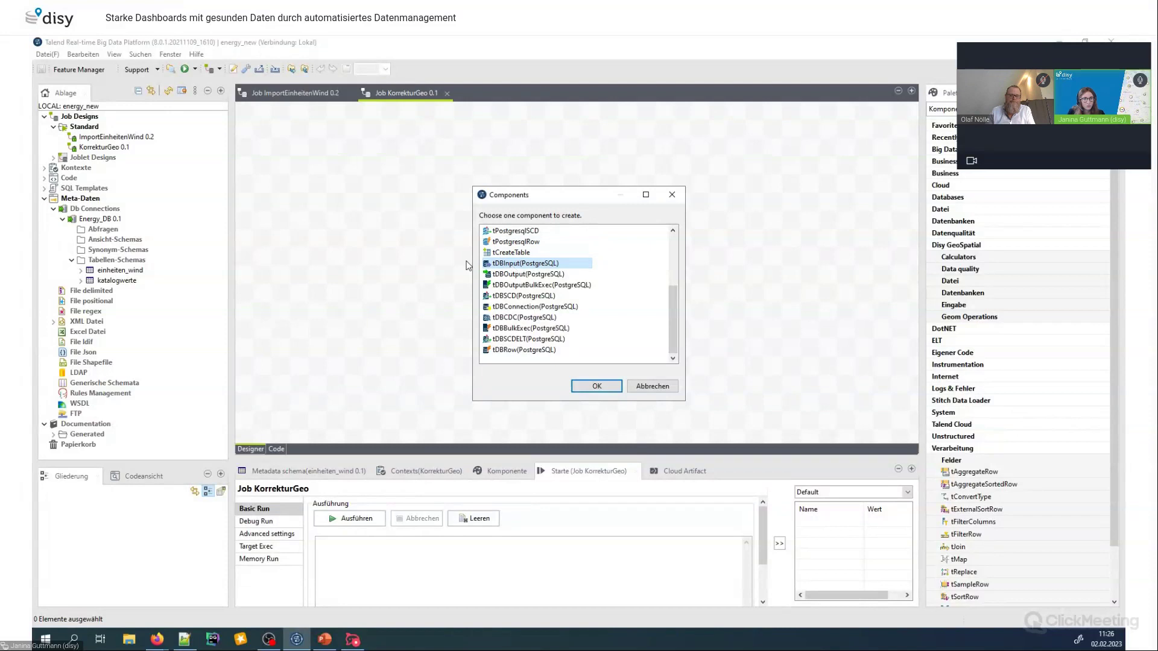
left_click(594, 386)
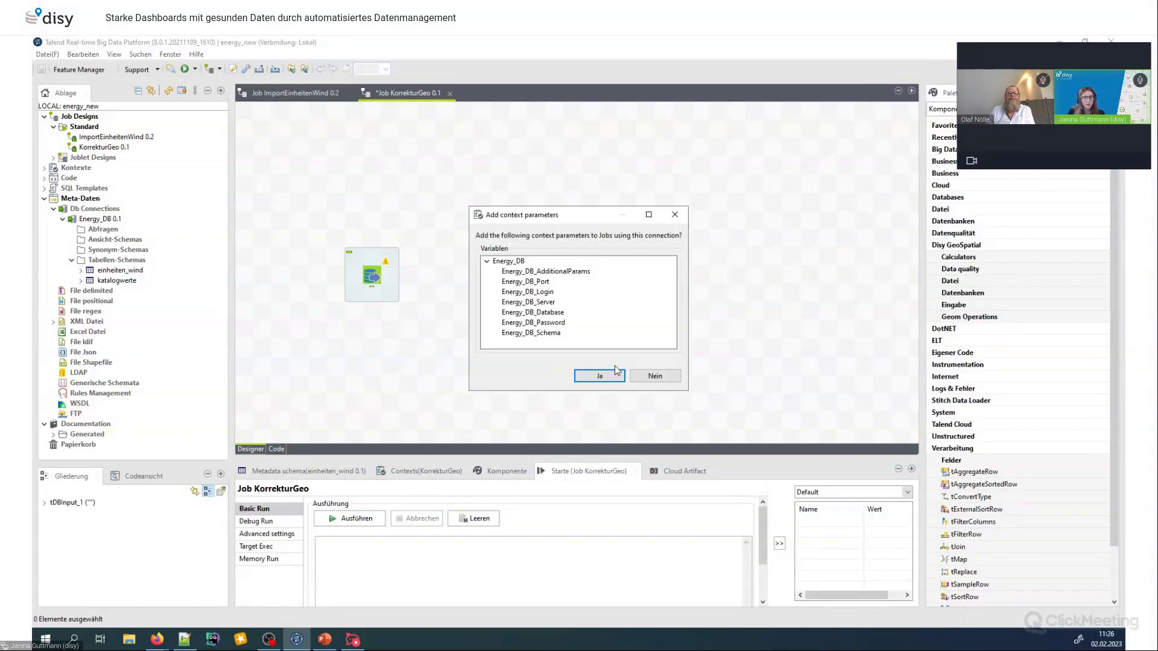
left_click(609, 374)
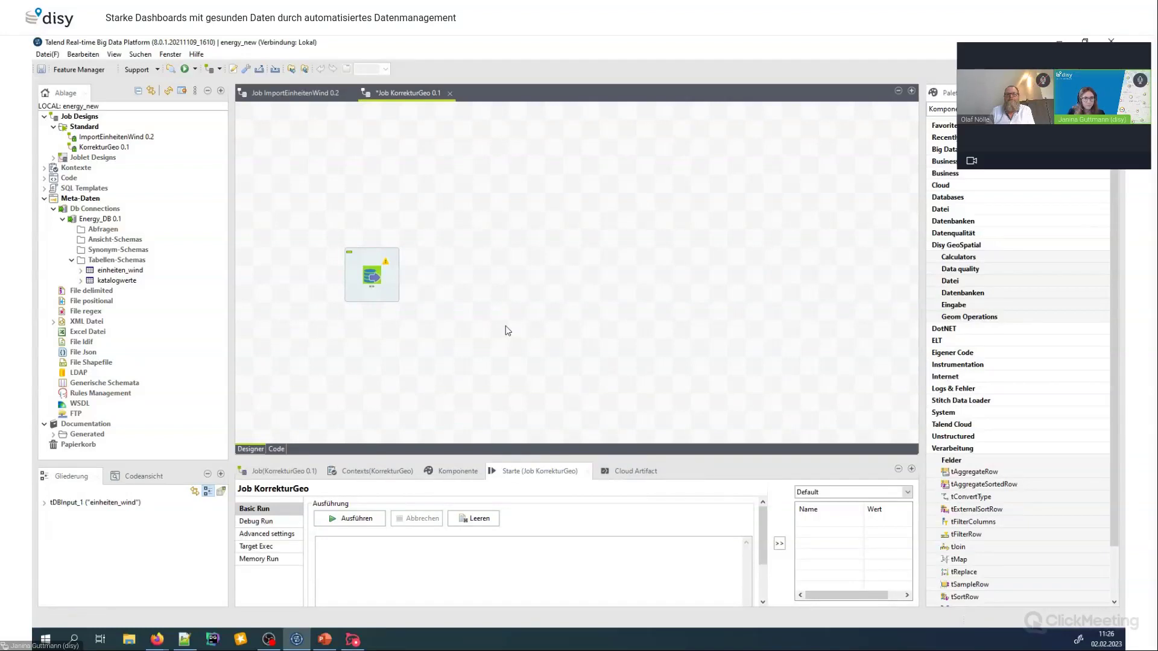
Add a tFilterRow component and connect einheiten_wind to tFilterRow_1 with a Main row link
type("tfilte")
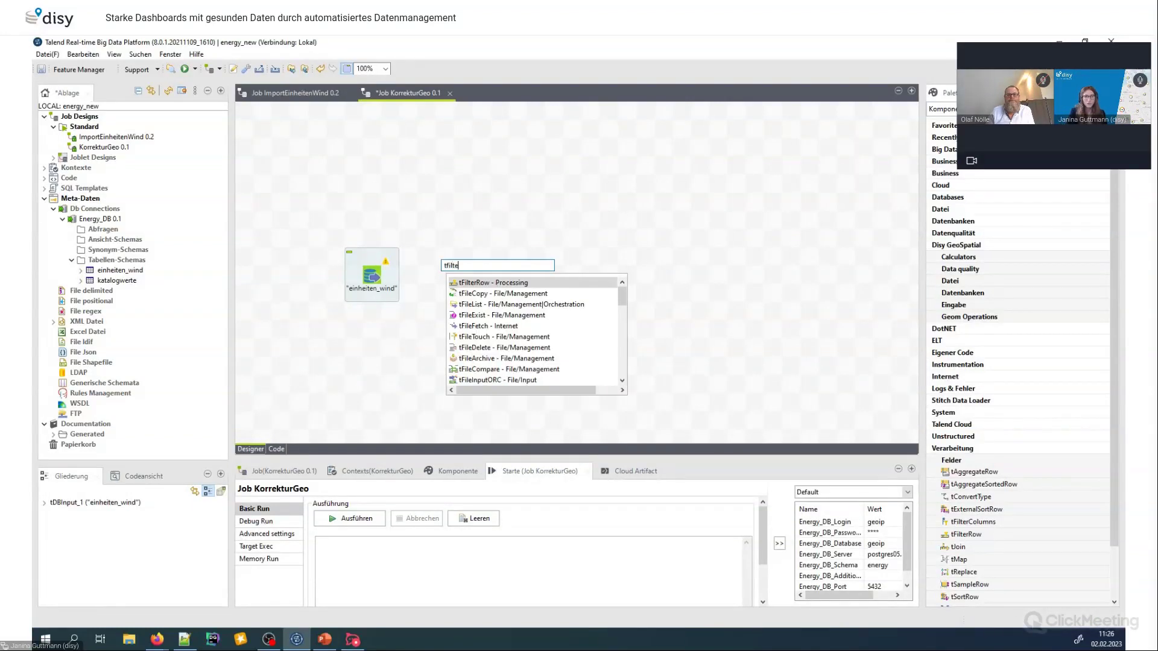
type("rRow")
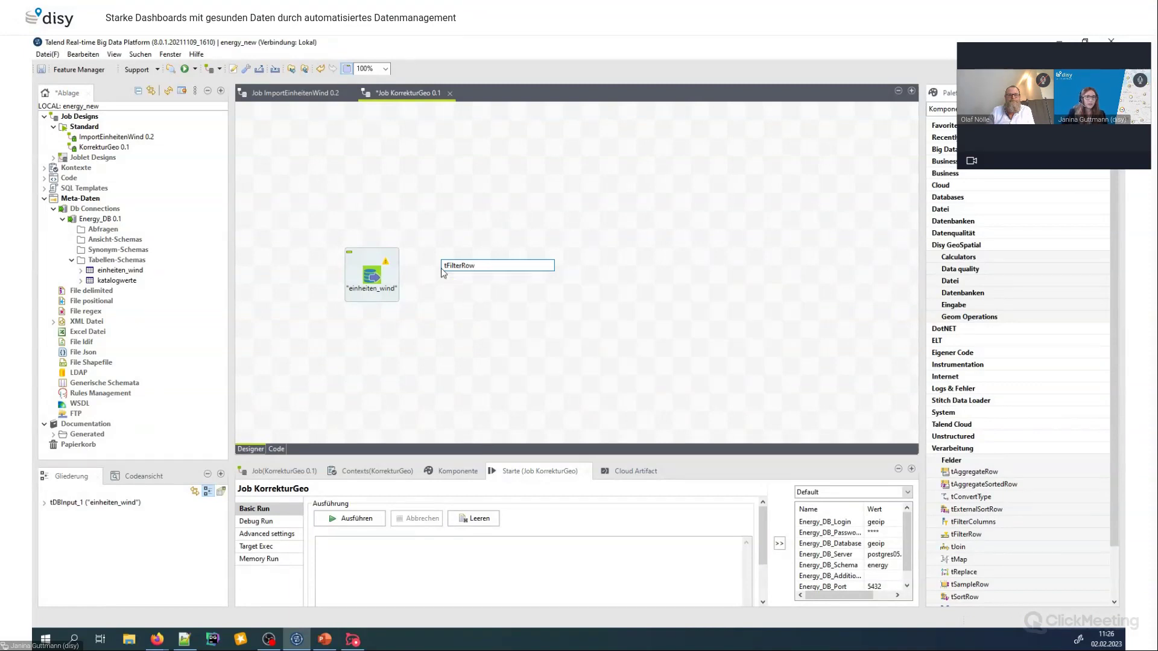
key("Return")
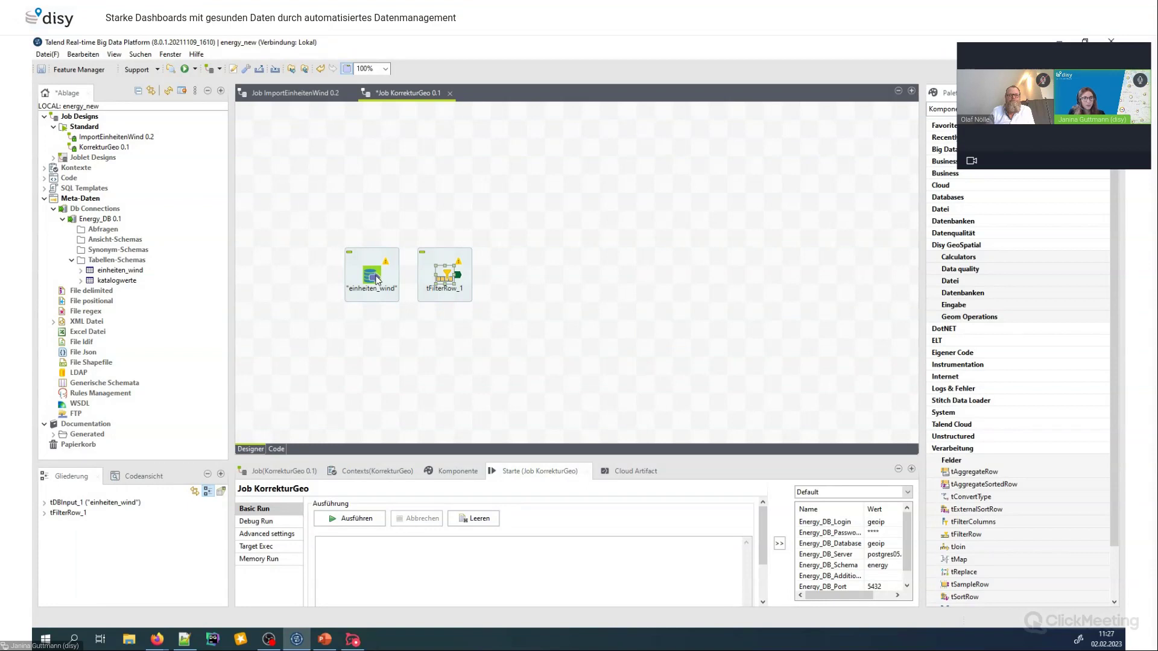
left_click(375, 277)
right_click(375, 277)
mouse_move(426, 284)
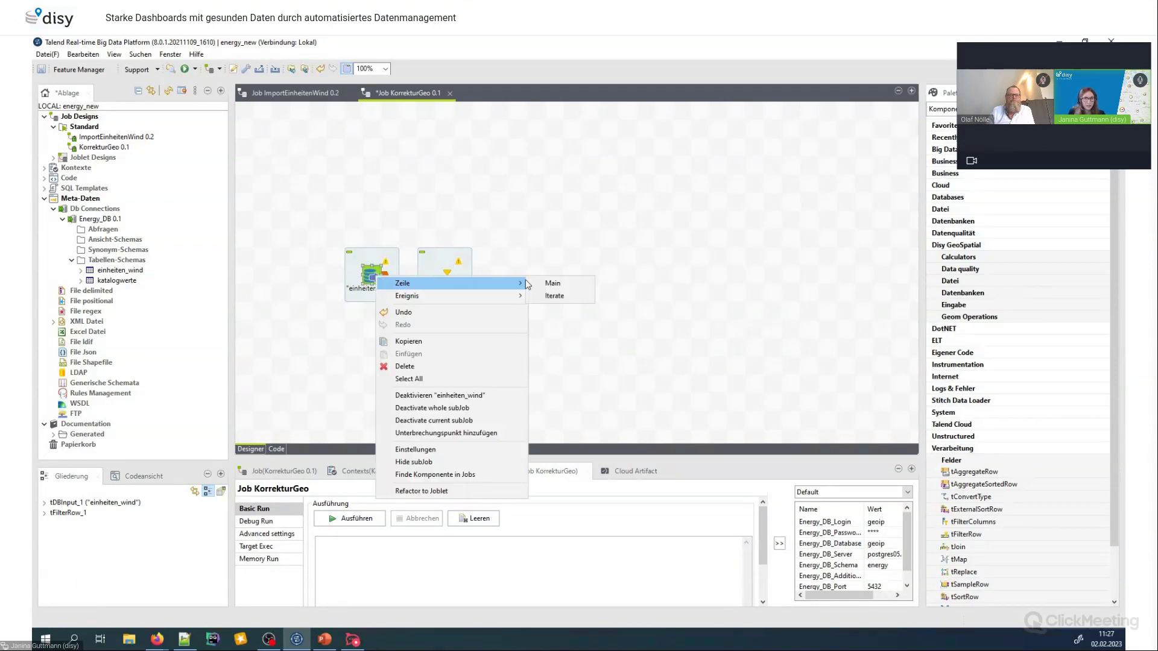
left_click(550, 283)
left_click(449, 282)
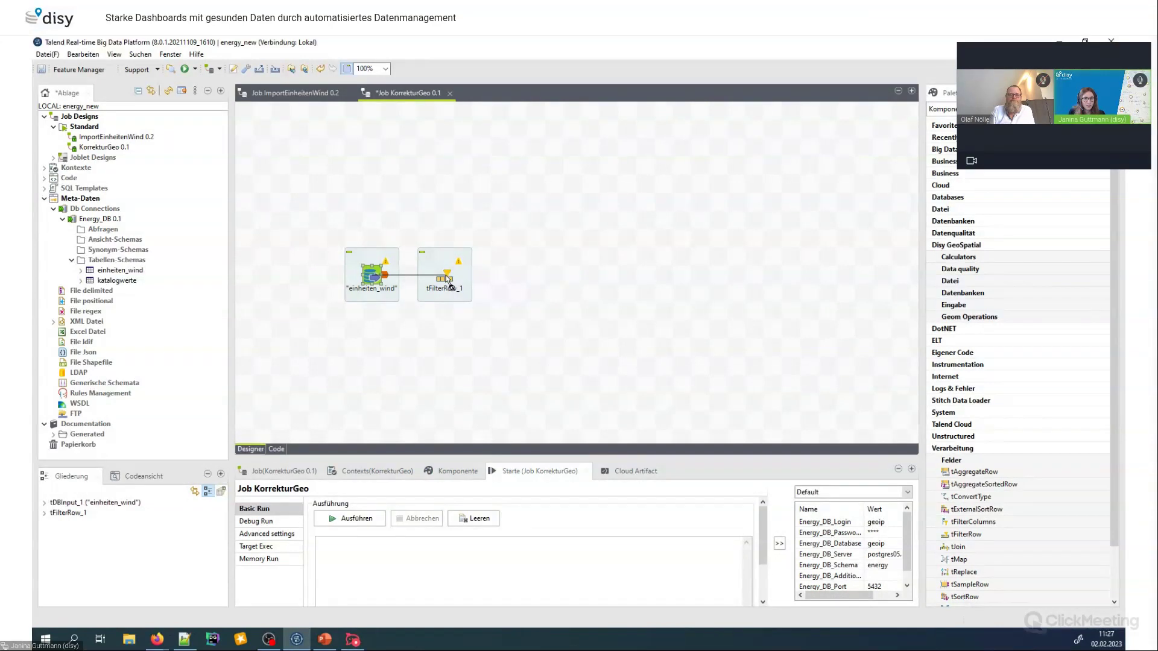
left_click(447, 279)
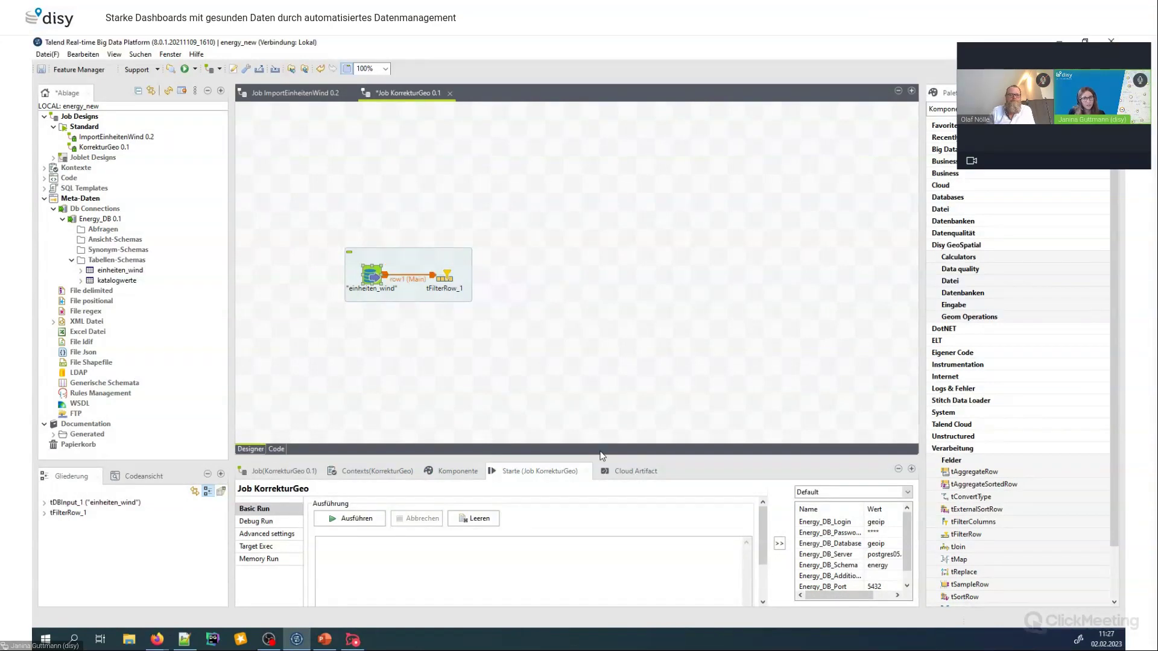
left_click_drag(596, 457, 611, 336)
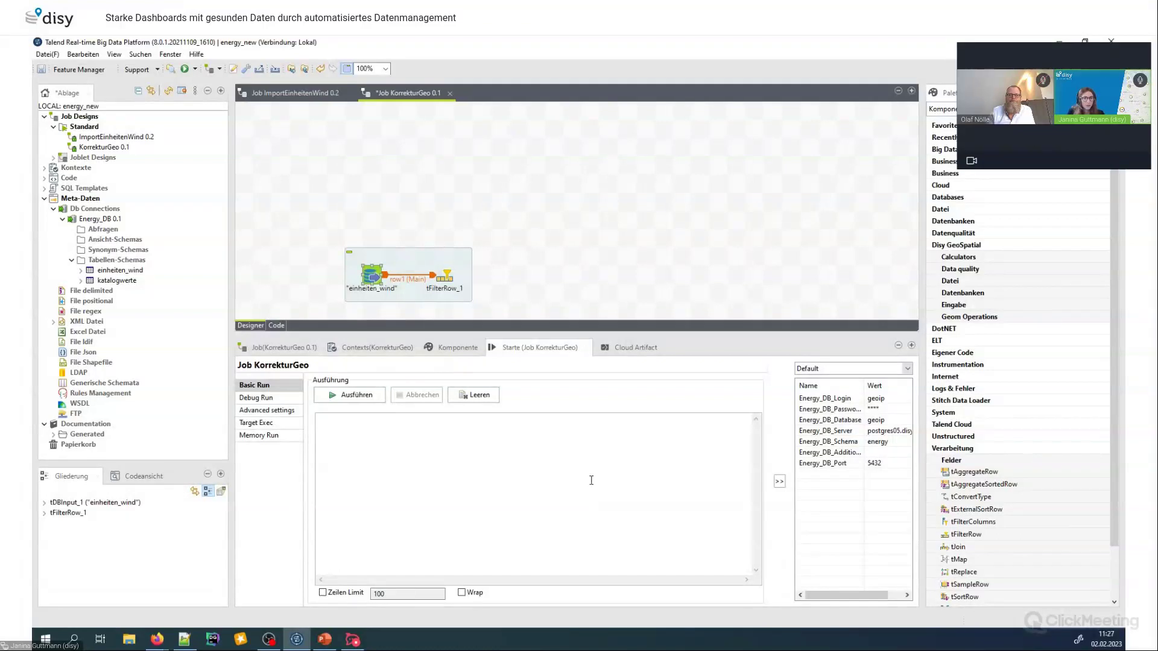
Give tFilterRow_1 an advanced condition: Lage 'Windkraft an Land', non-null Gemeindeschluessel and geom_point
left_click(448, 275)
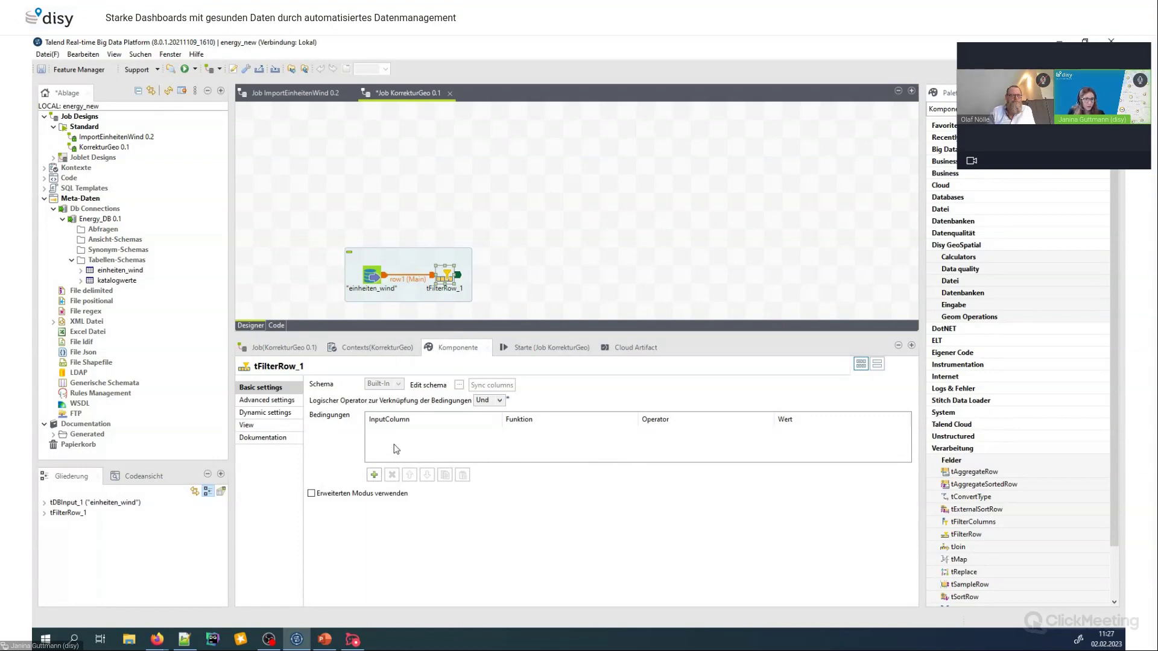
left_click(374, 475)
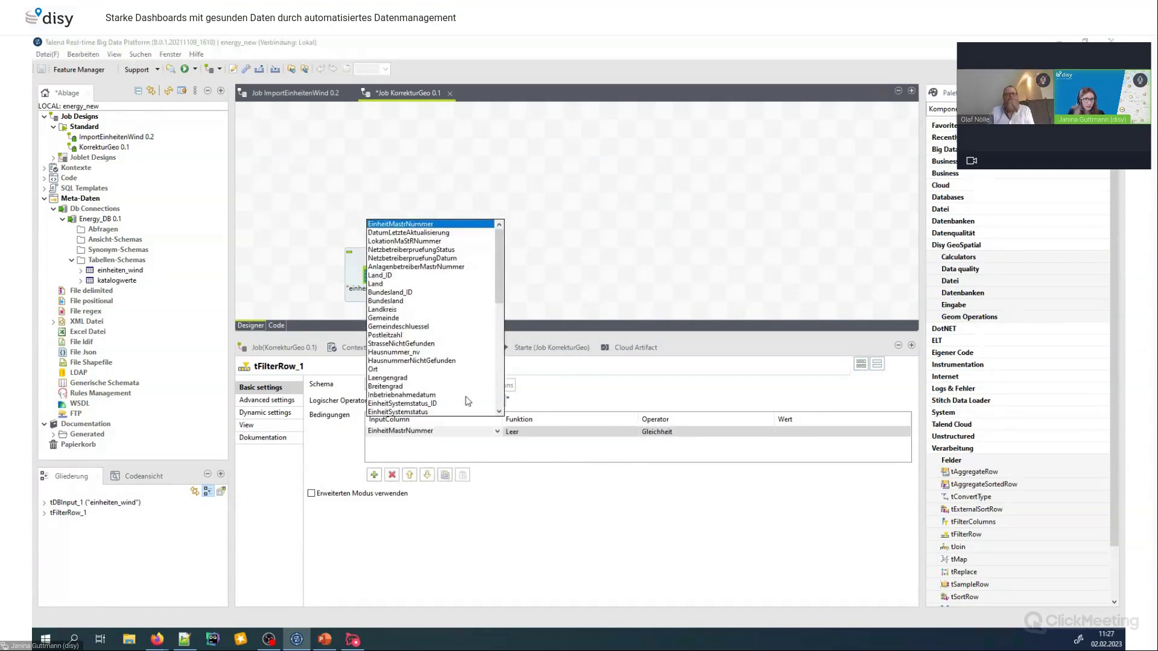
left_click(553, 414)
left_click(819, 432)
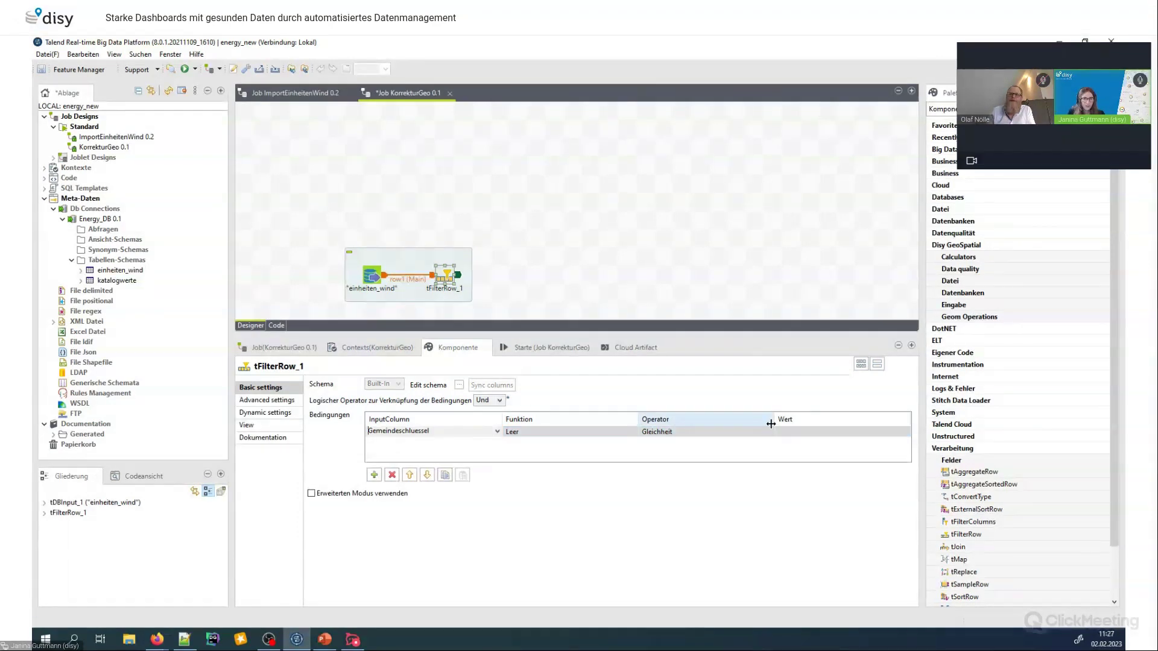
left_click(312, 494)
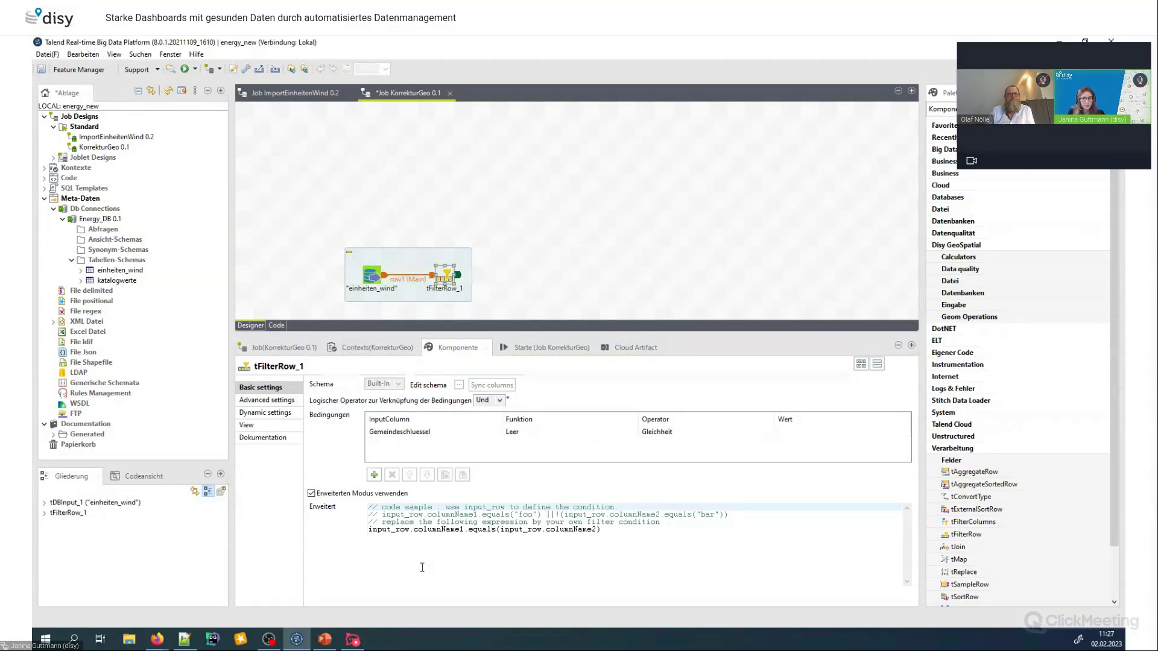
left_click(387, 434)
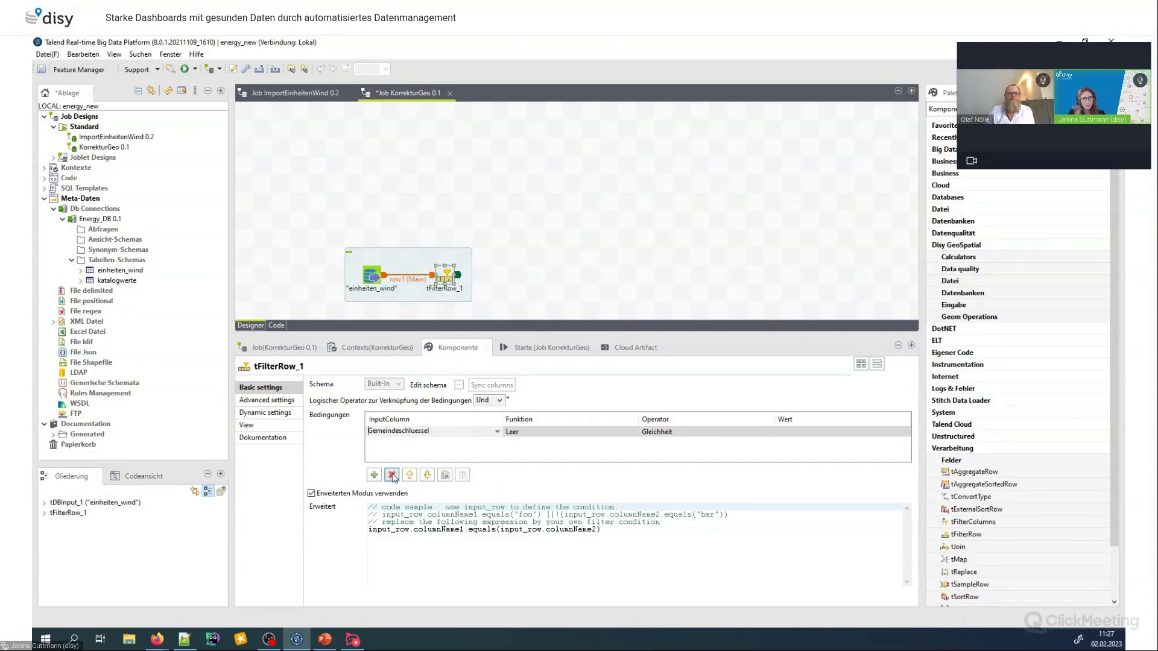
left_click(392, 475)
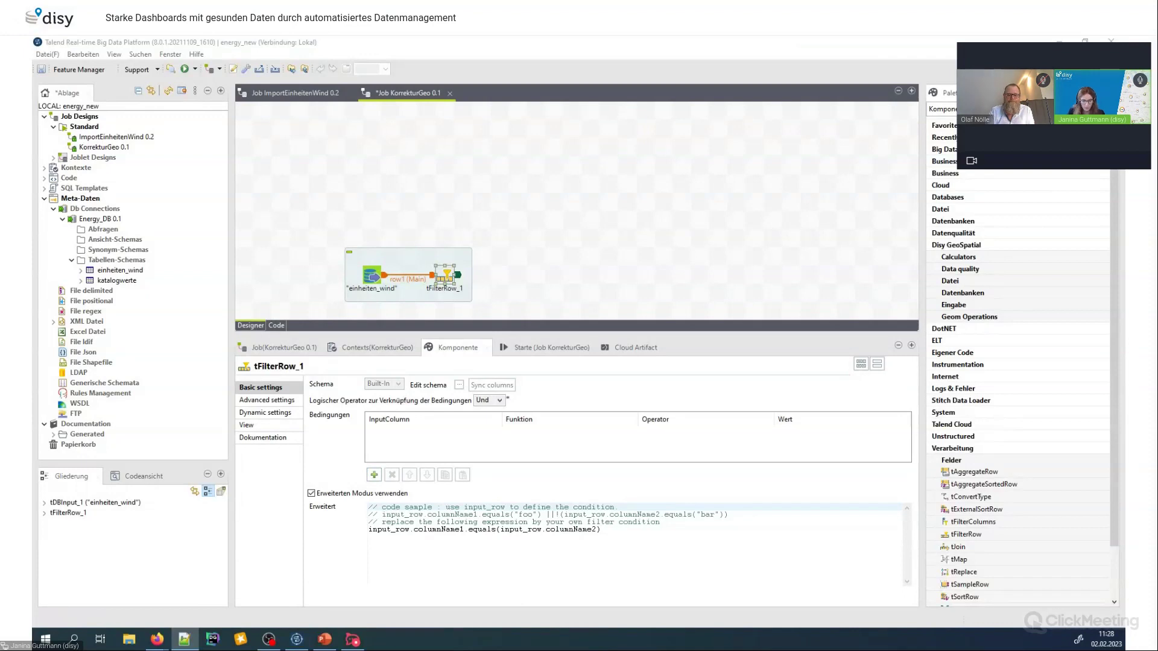
left_click_drag(600, 531, 369, 531)
type("input_row.Lage.equals(\"Windkraft an Land\")  &&  input_row.Gemeindeschluessel != null &&  input_row.geom_point != null")
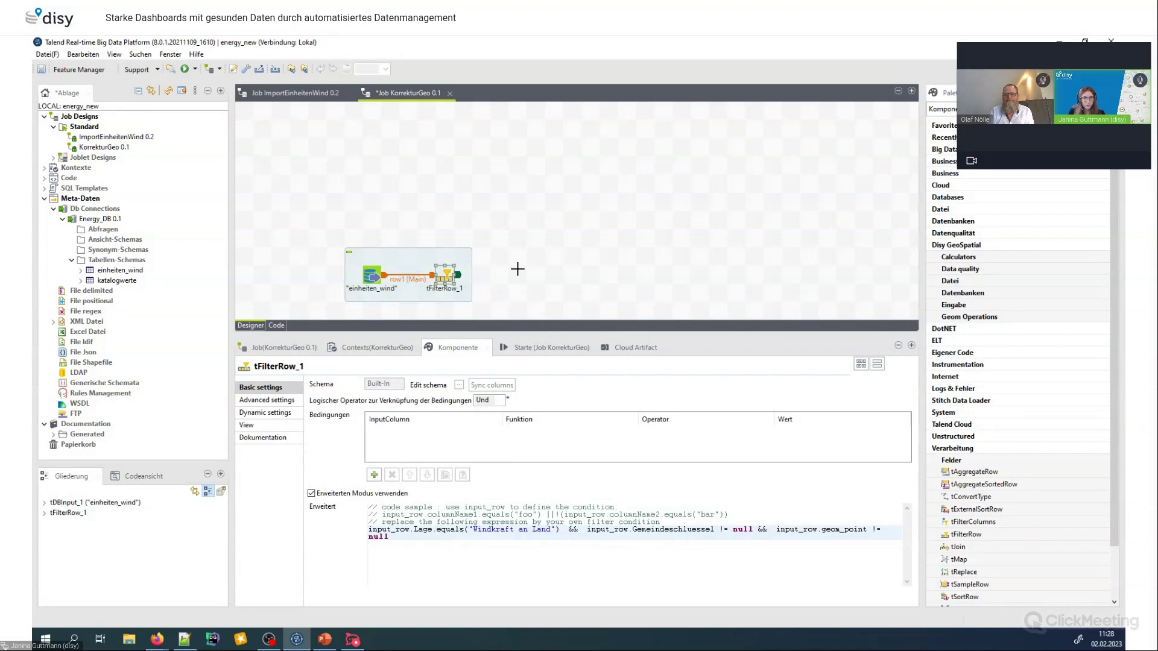
left_click(520, 267)
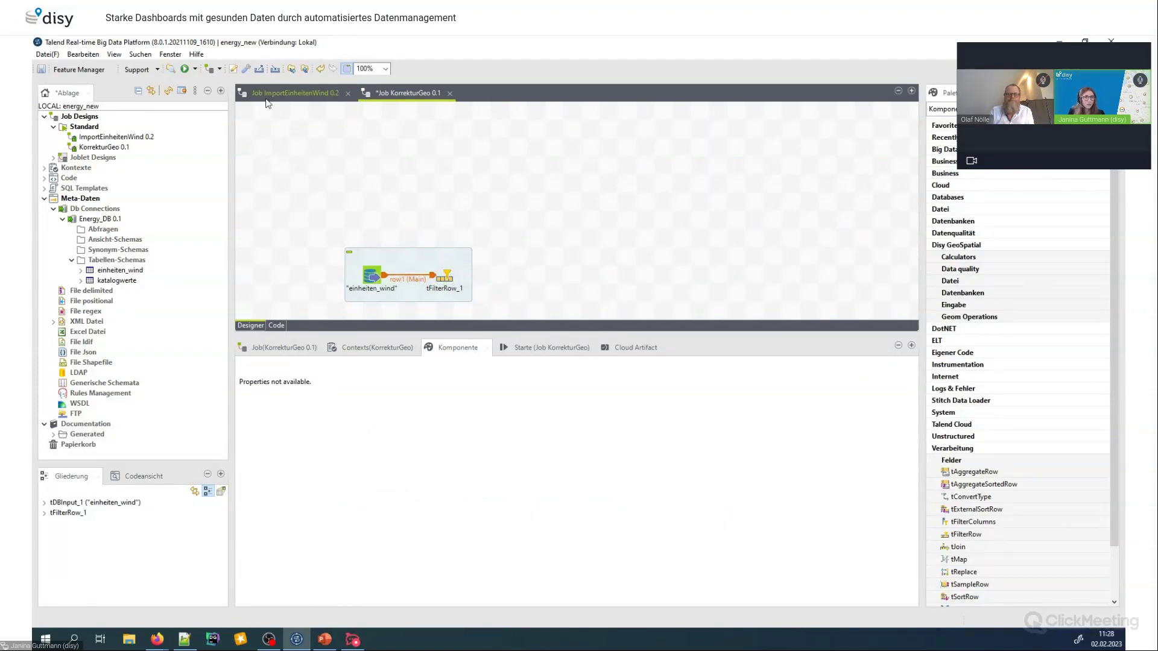
Place a dPostgisObjectToGeometry component from the PostGIS palette group right of tFilterRow_1
left_click(296, 92)
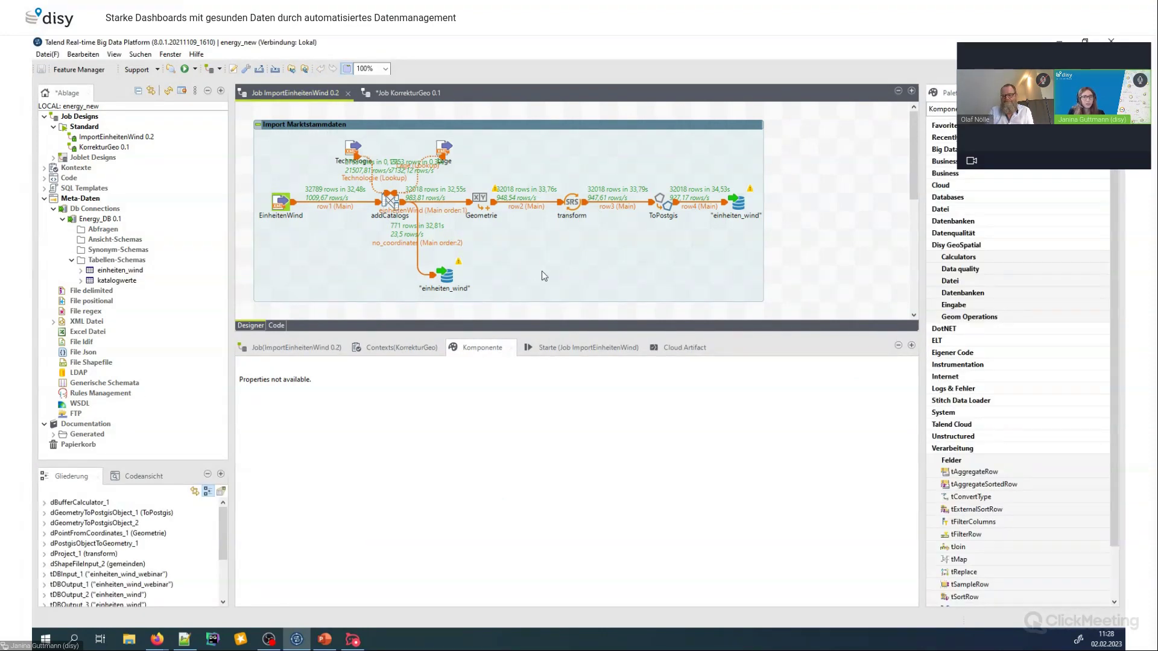
left_click(391, 92)
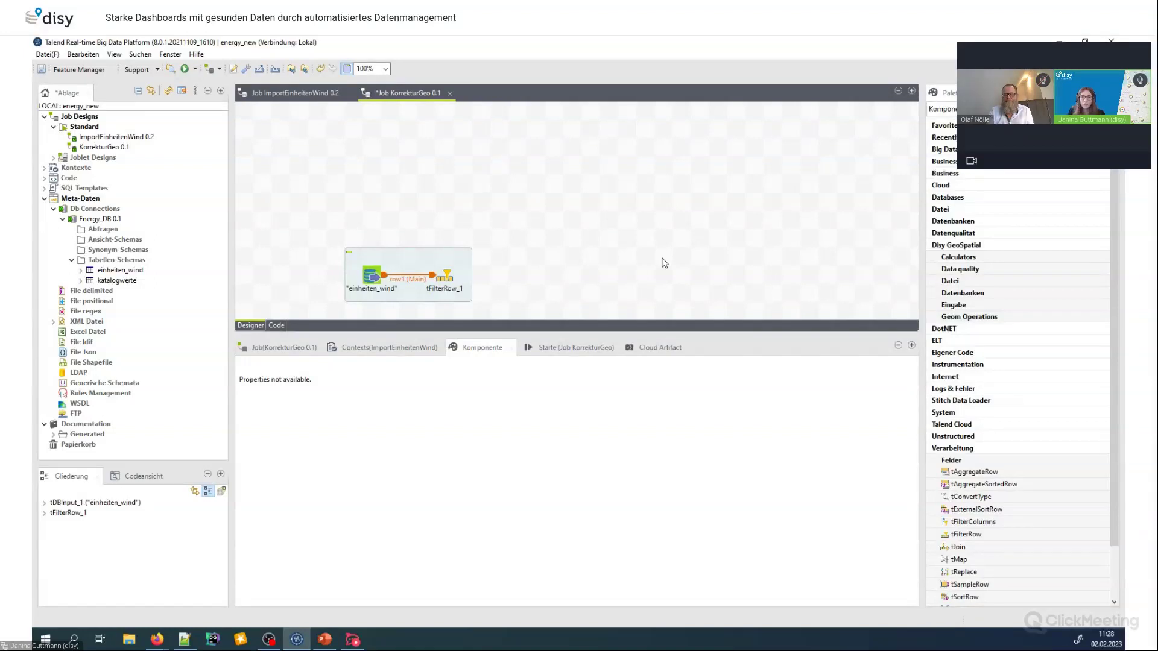
left_click(1002, 293)
left_click(1001, 317)
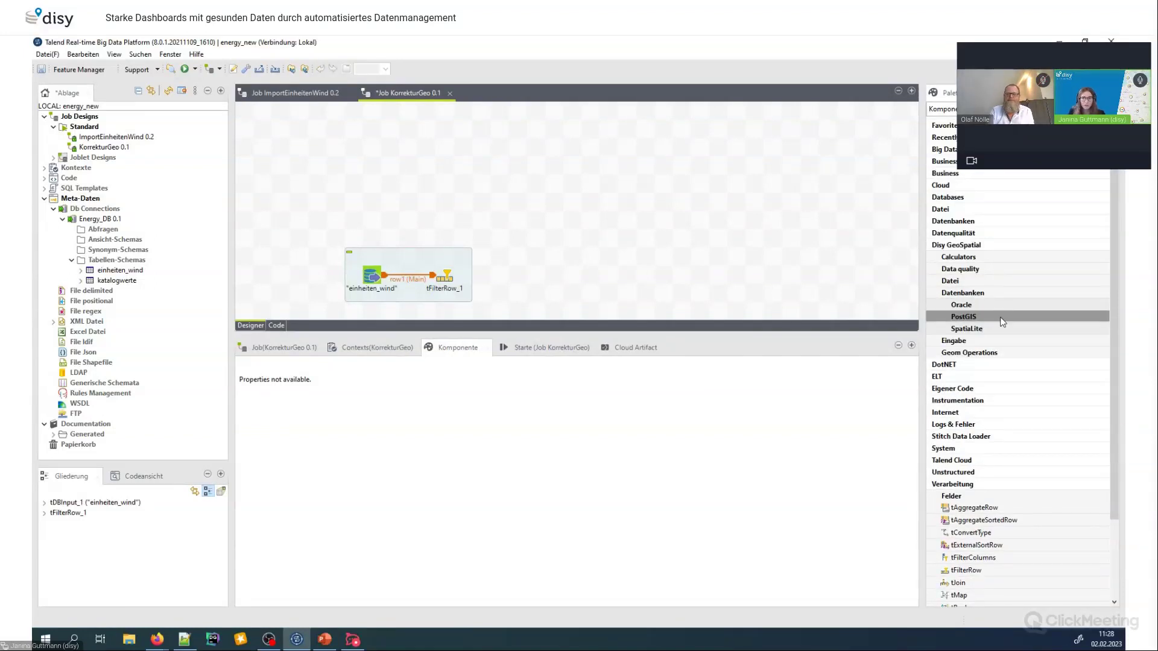
left_click(1001, 323)
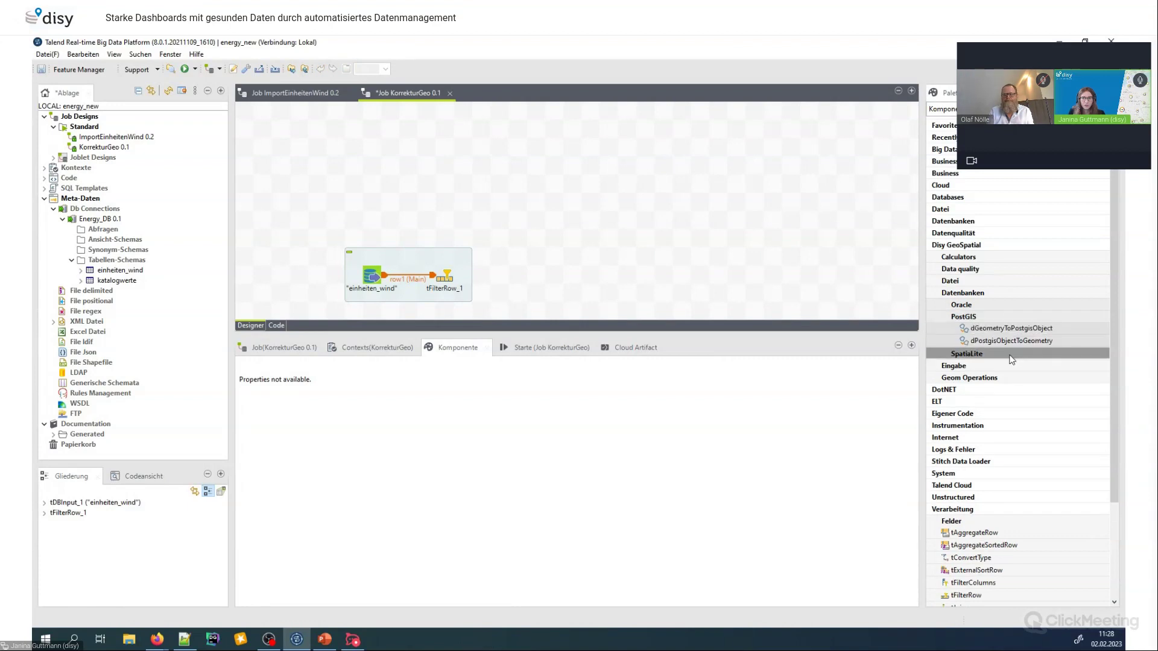
left_click_drag(1012, 338, 506, 279)
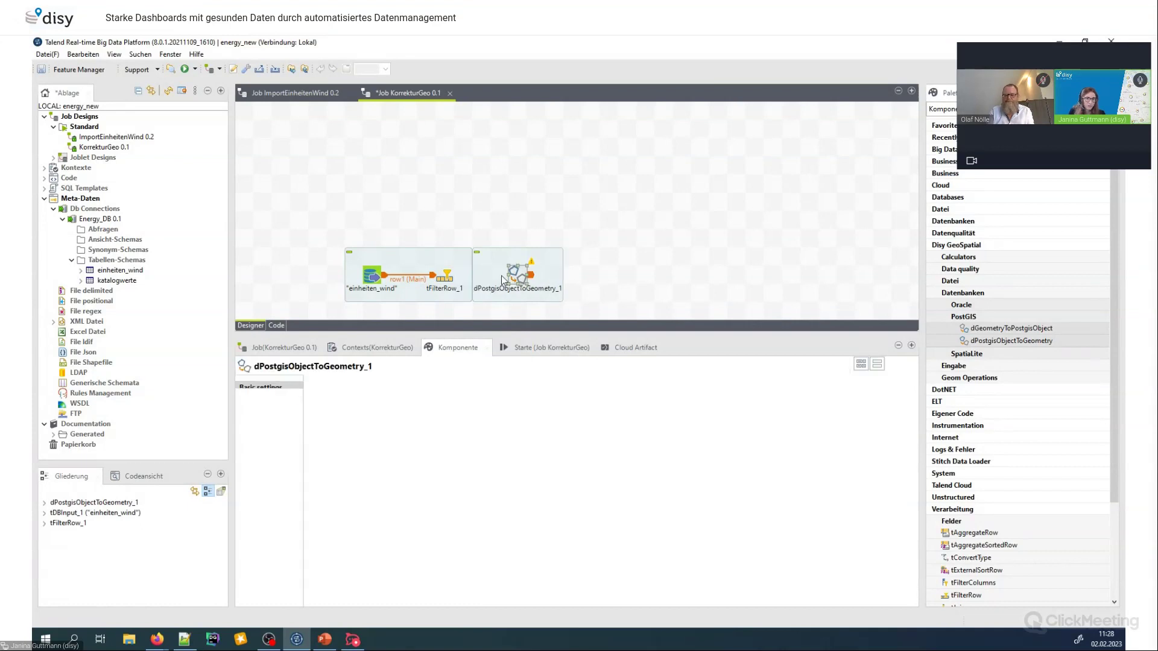
left_click(468, 281)
Link tFilterRow_1's Filter output to dPostgisObjectToGeometry_1 as row2
right_click(453, 284)
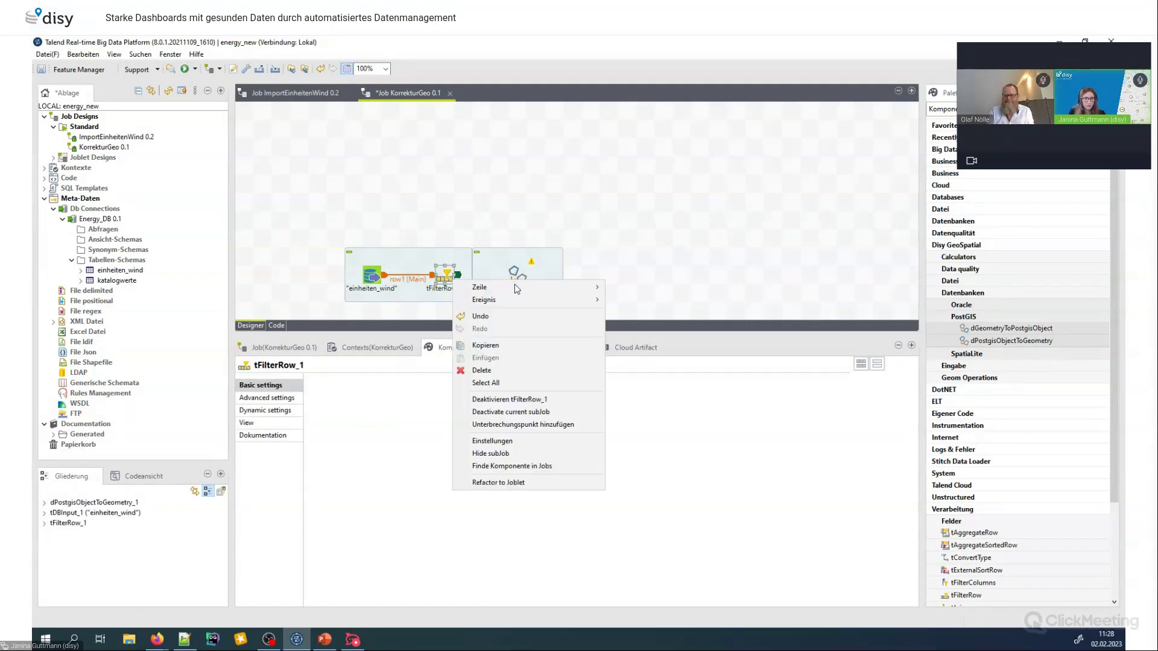
mouse_move(518, 287)
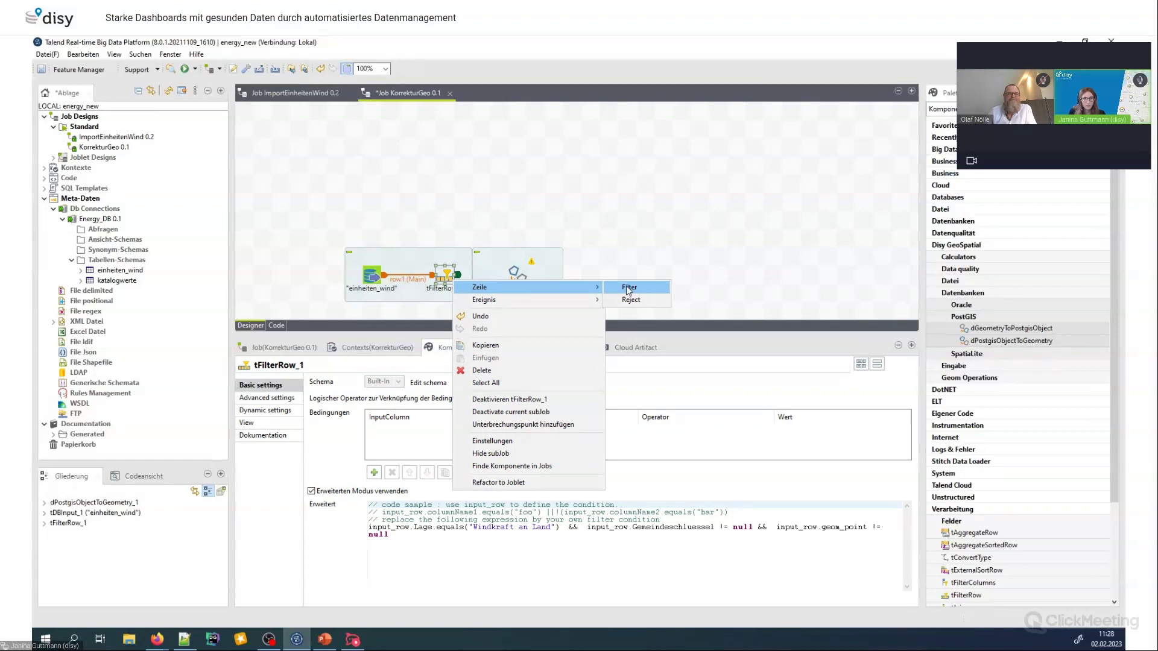
left_click(628, 287)
left_click(517, 279)
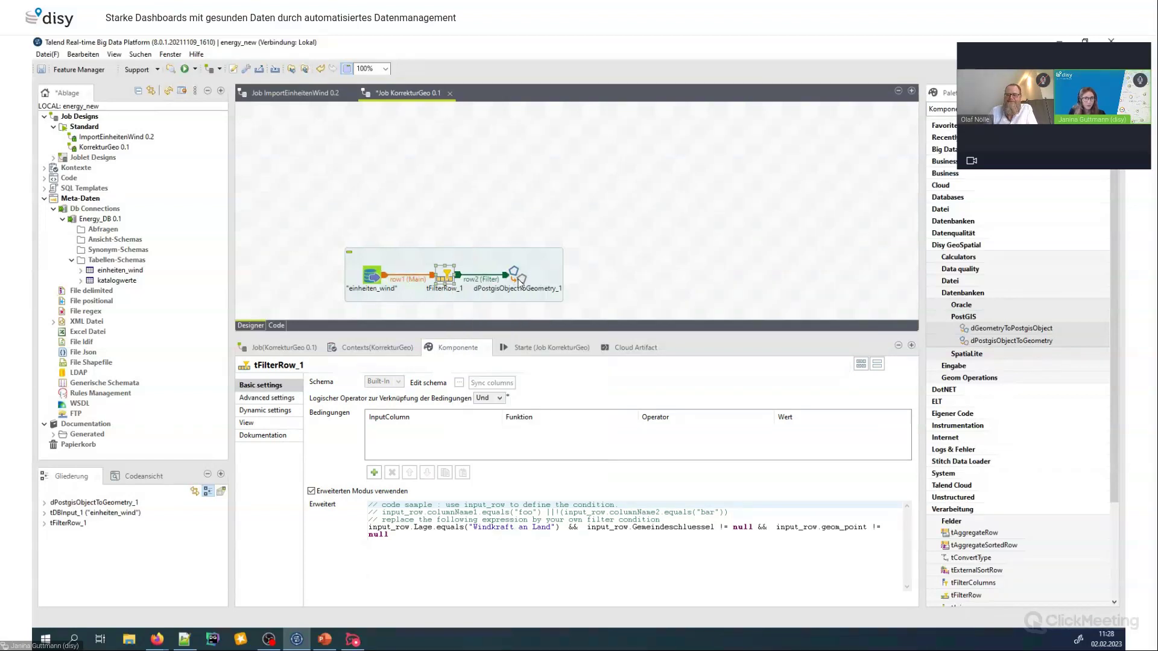
Copy all input columns into dPostgisObjectToGeometry_1's output schema and retype geom_point to DGeometry
left_click(519, 279)
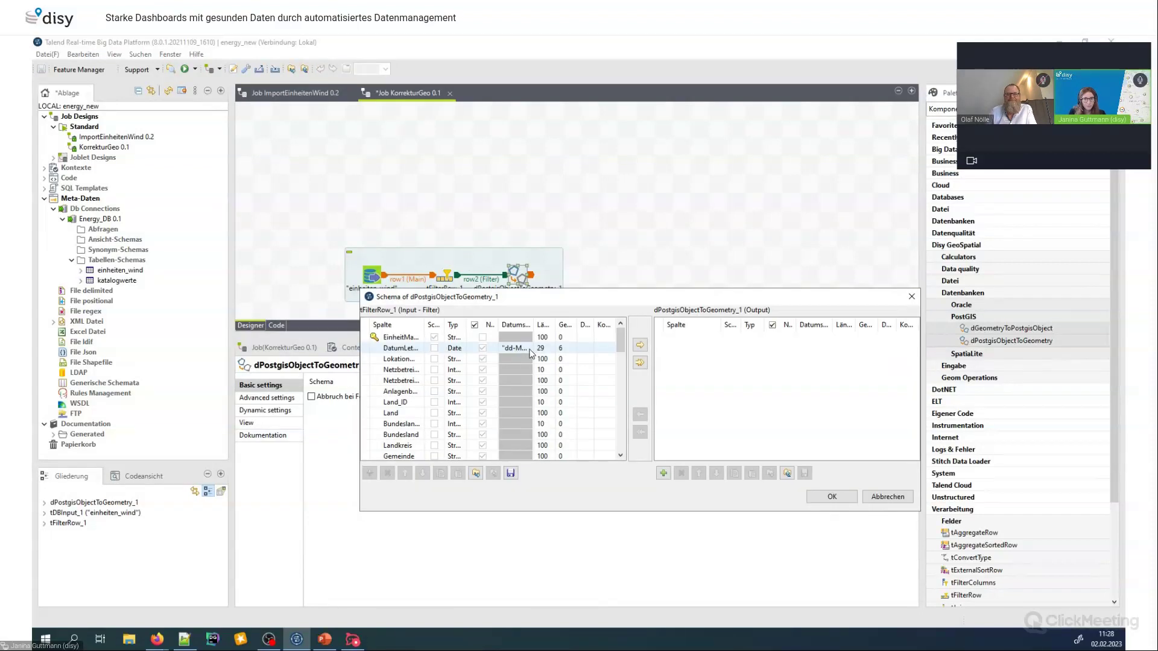
left_click(640, 363)
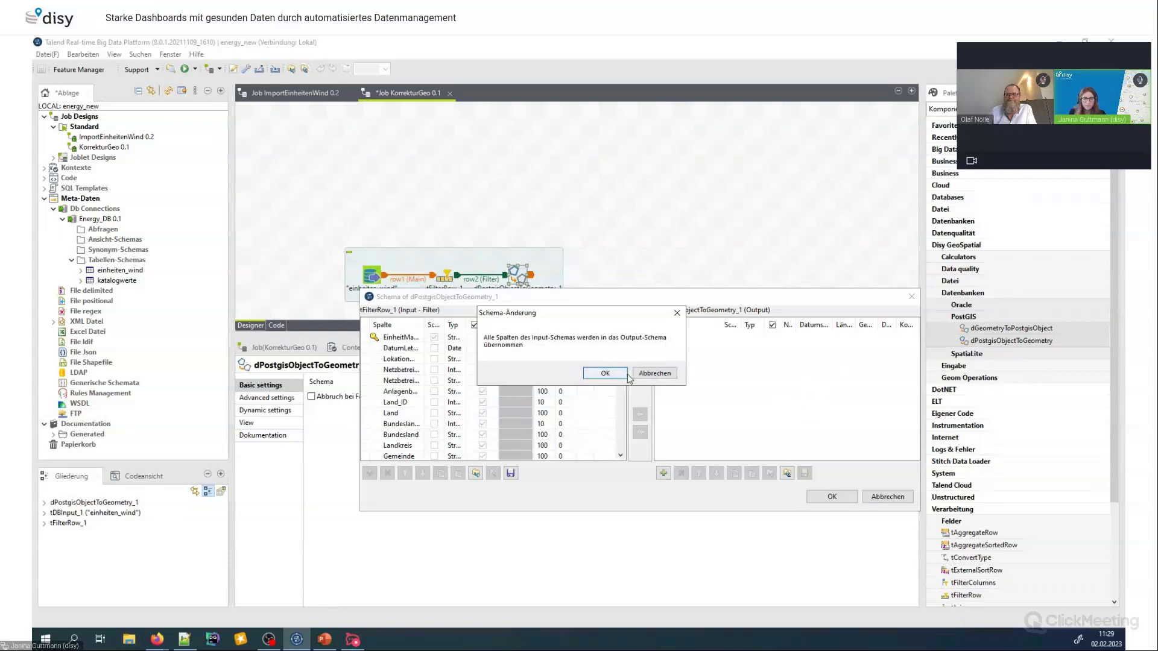
left_click(605, 373)
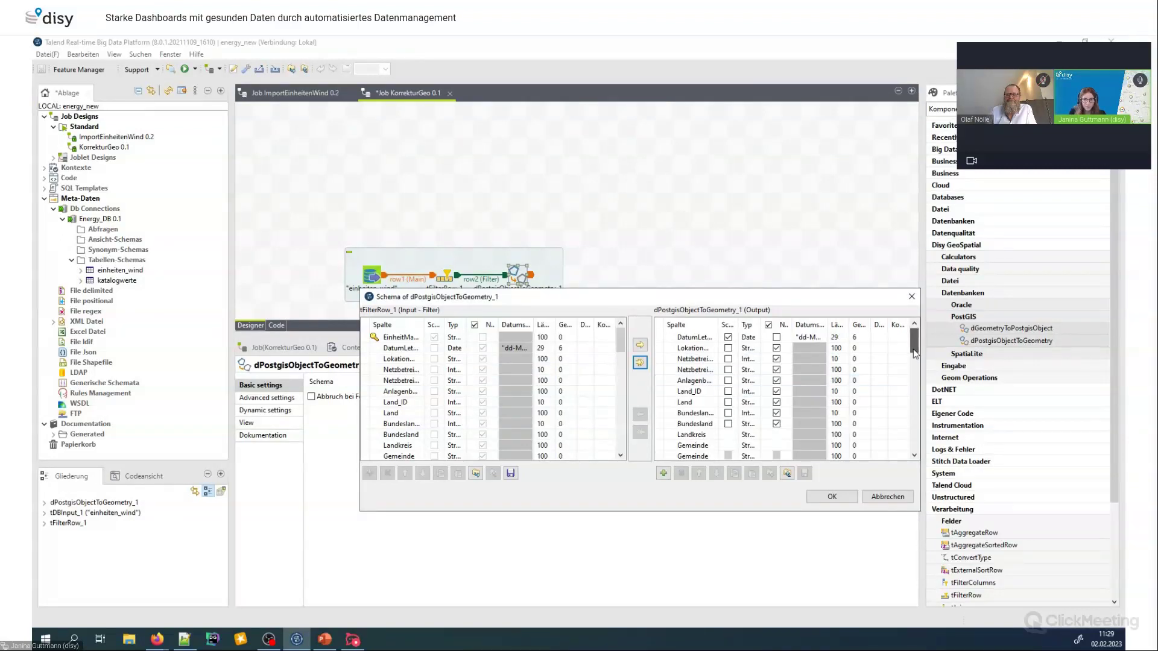
scroll(906, 396, "down", 5)
left_click(751, 435)
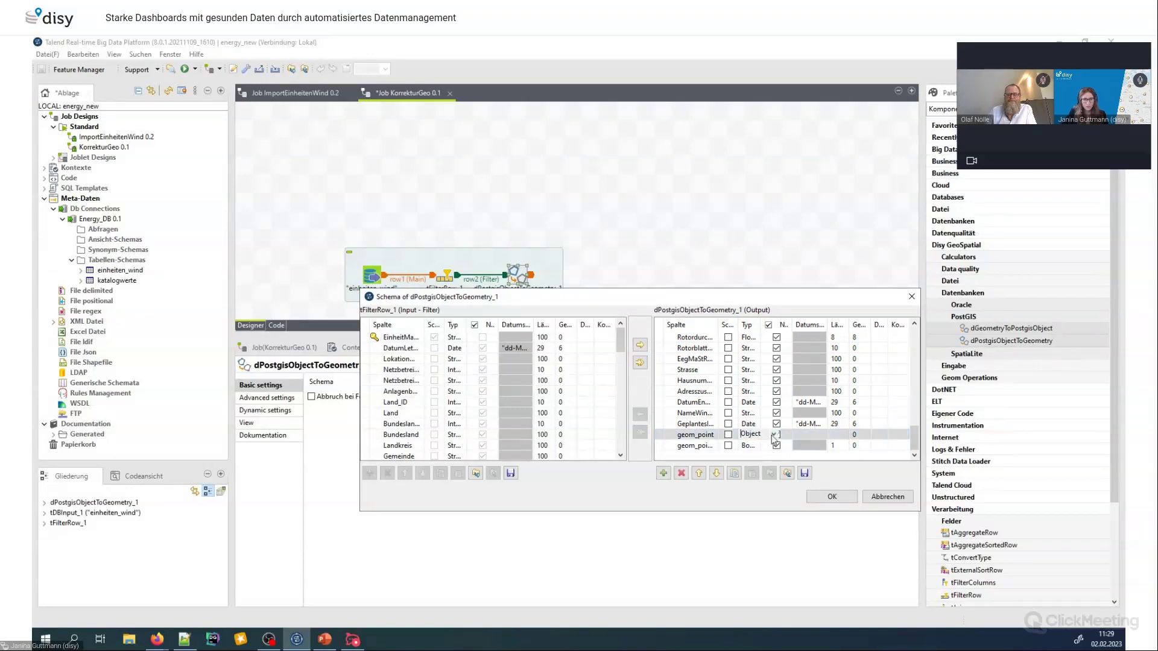
left_click(771, 435)
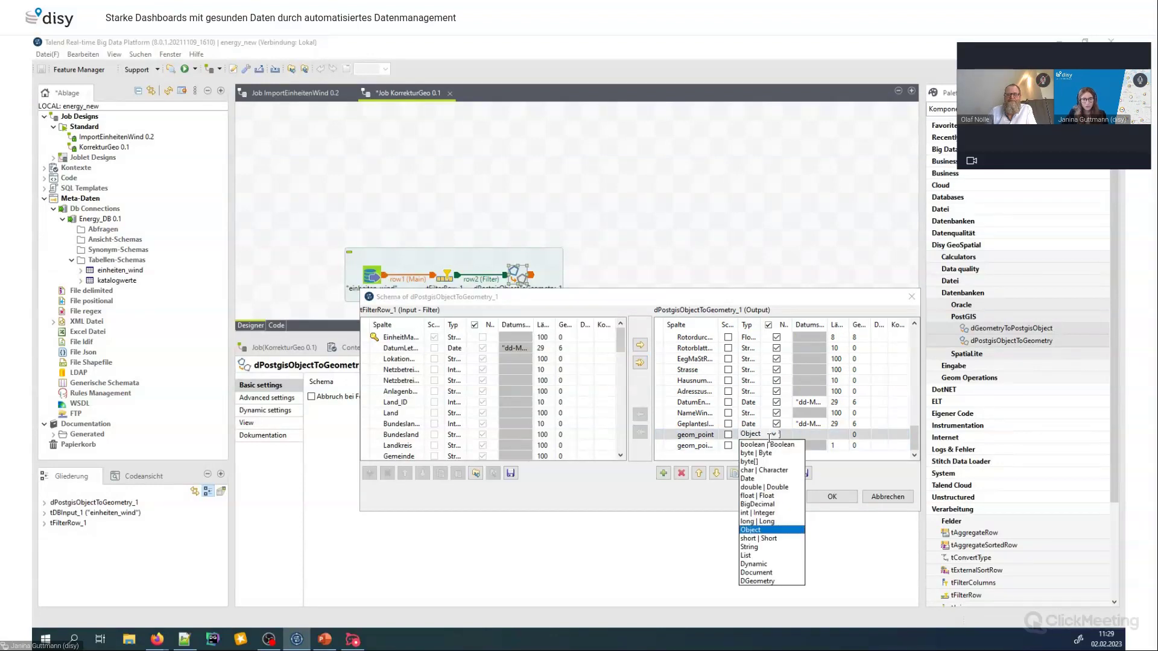
left_click(777, 582)
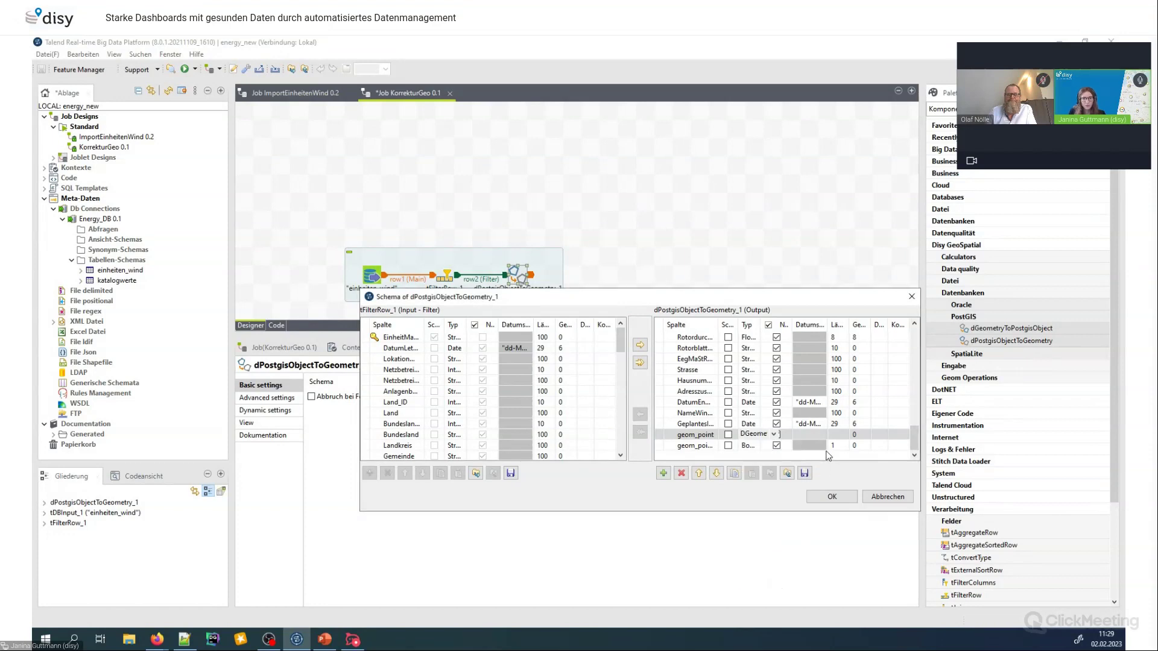
Accept the schema changes, then insert a tMap component and move tMap_1 further right
left_click(832, 496)
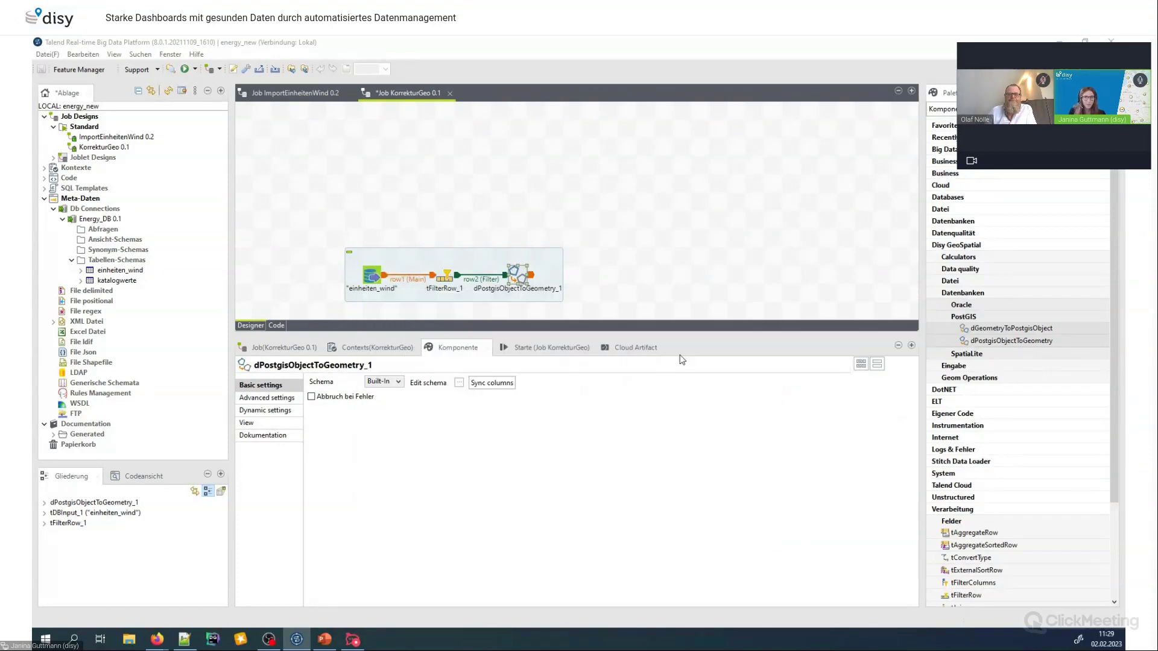
left_click(603, 272)
type("tmao")
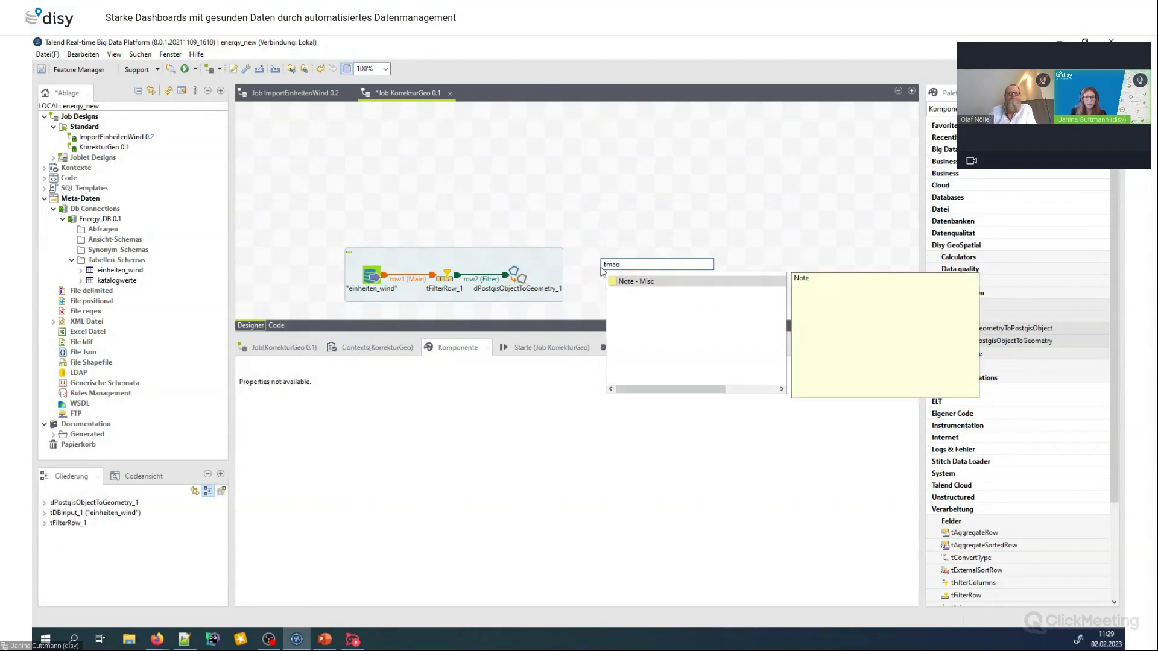
key("BackSpace")
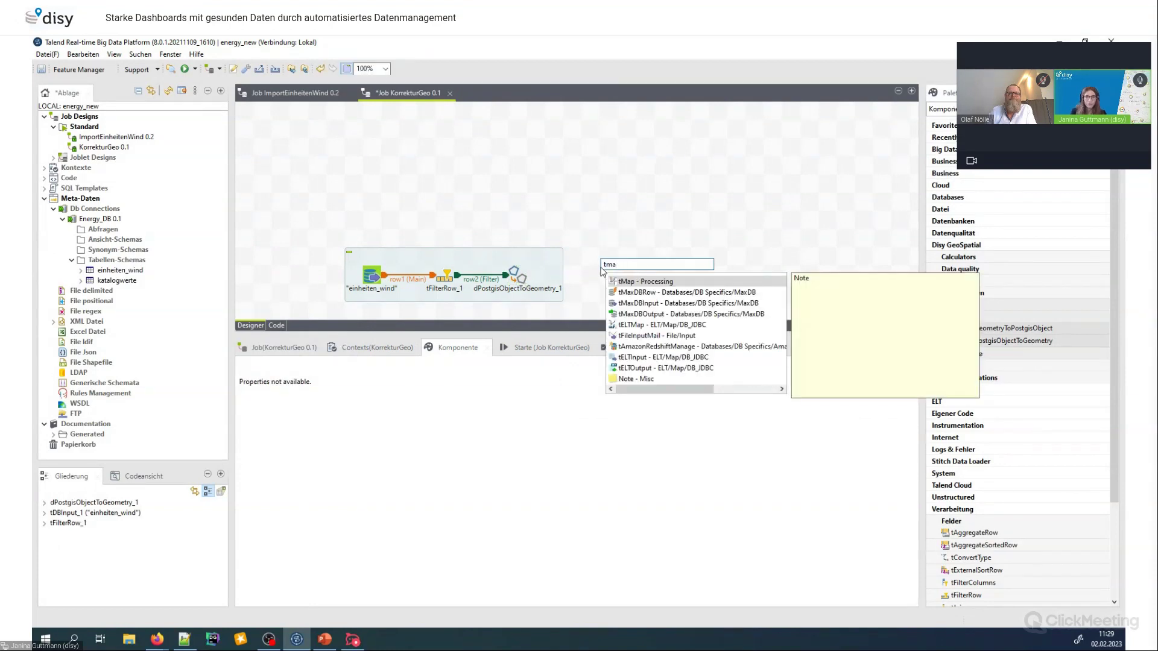
key("Return")
left_click_drag(610, 275, 682, 275)
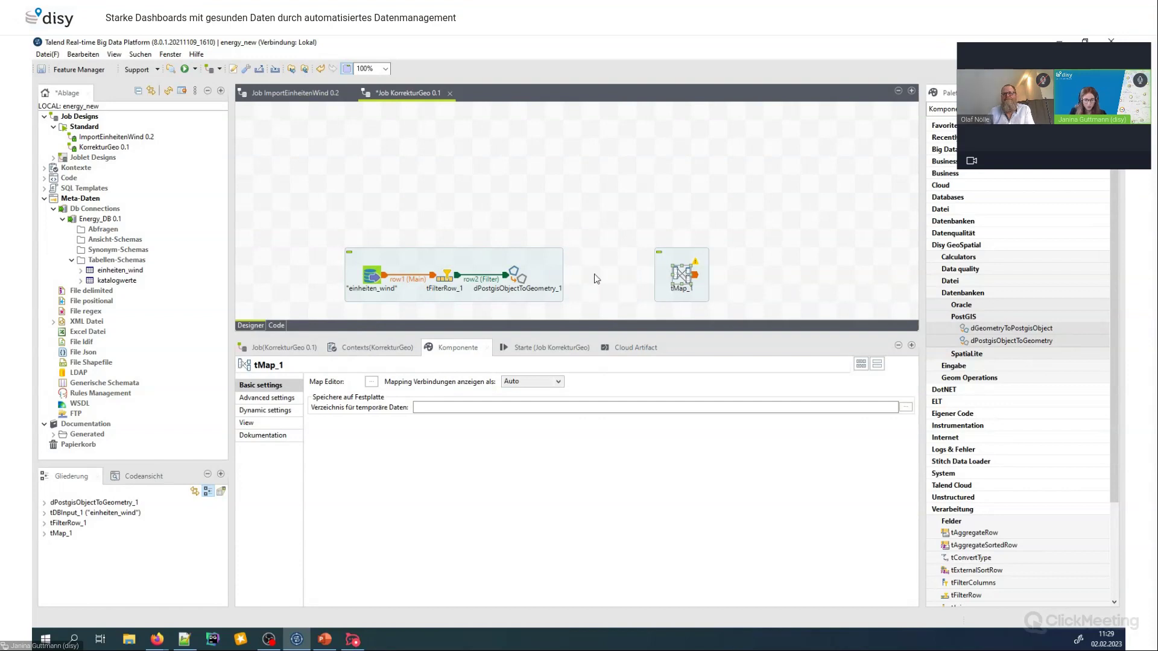
left_click(596, 279)
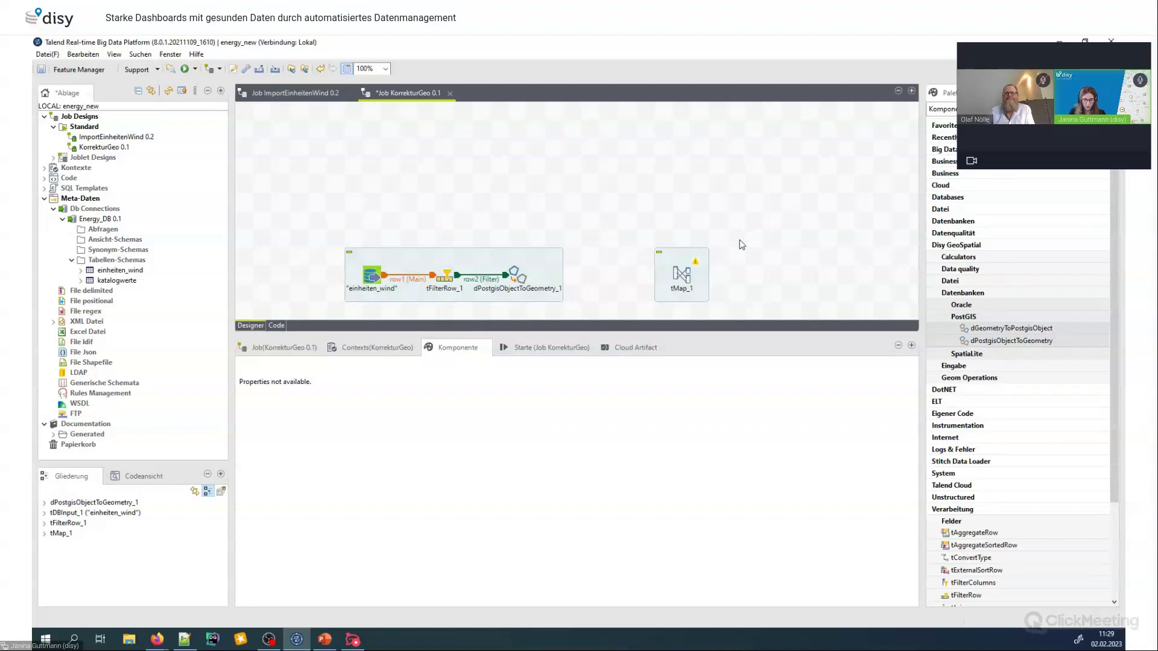
type("tm")
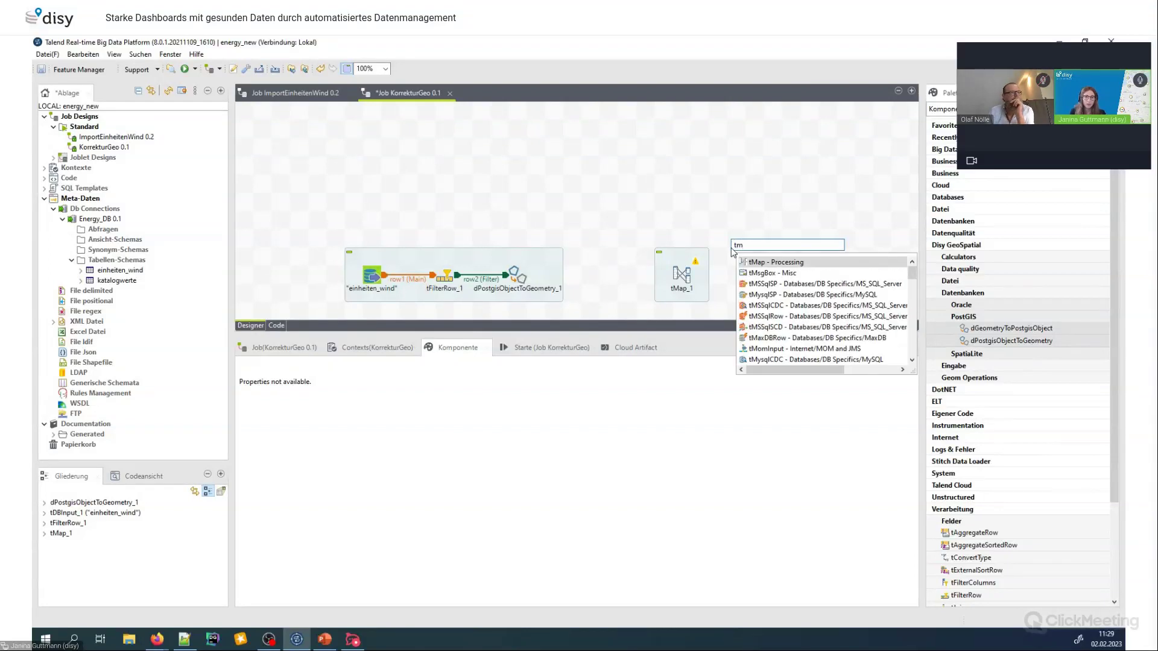
key("BackSpace")
key("BackSpace")
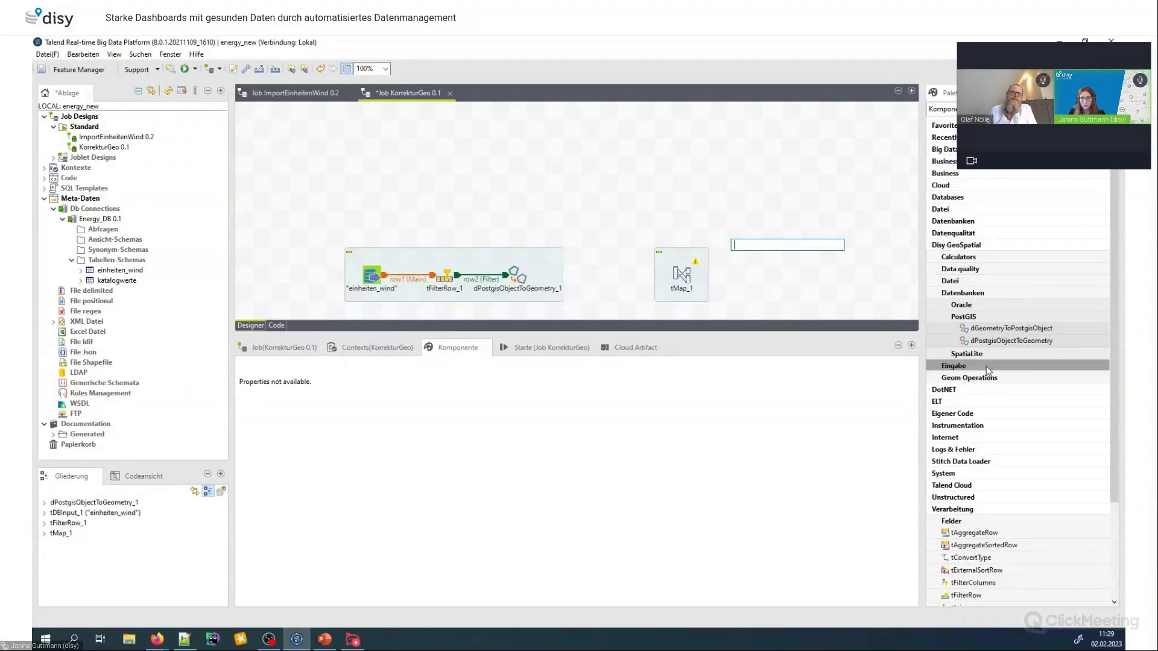
Add dBufferCalculator from Geom Operations and feed it from dPostgisObjectToGeometry_1 via a Main row3 link
left_click(980, 380)
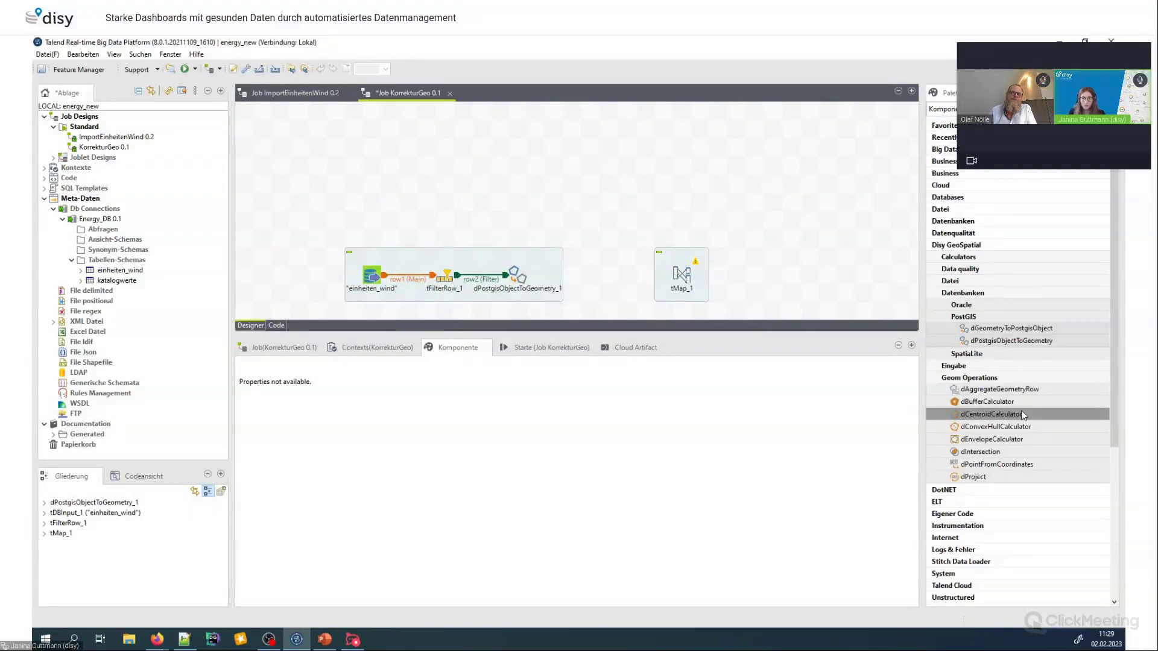
left_click_drag(1000, 409, 610, 281)
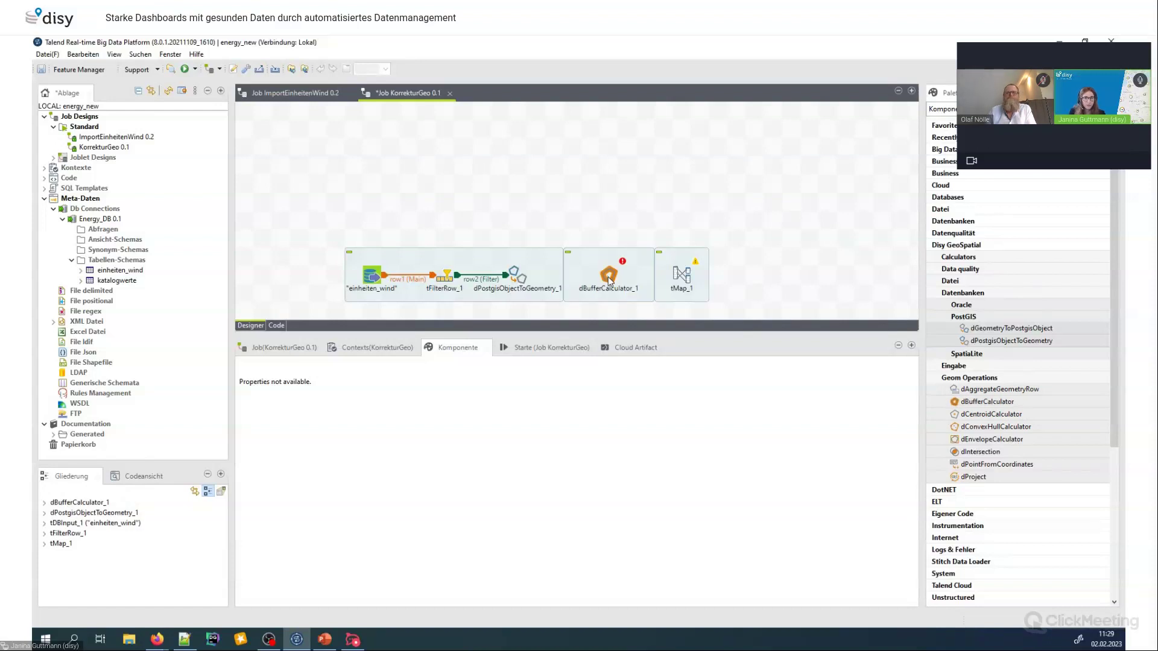
right_click(524, 279)
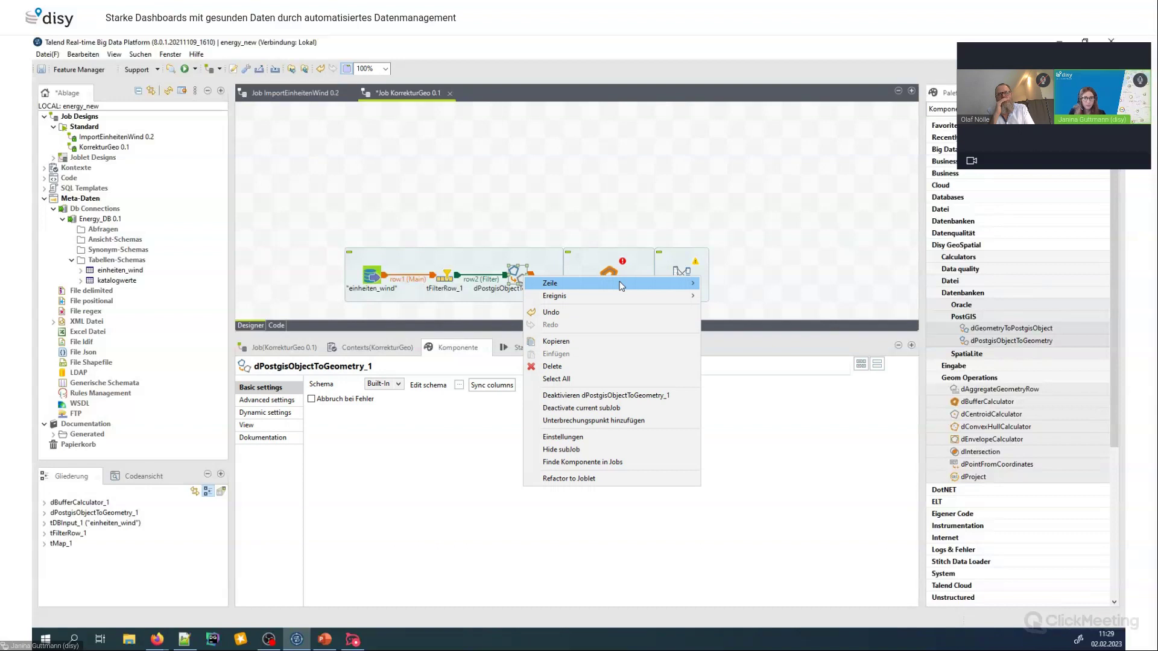
mouse_move(663, 283)
left_click(727, 284)
left_click(609, 275)
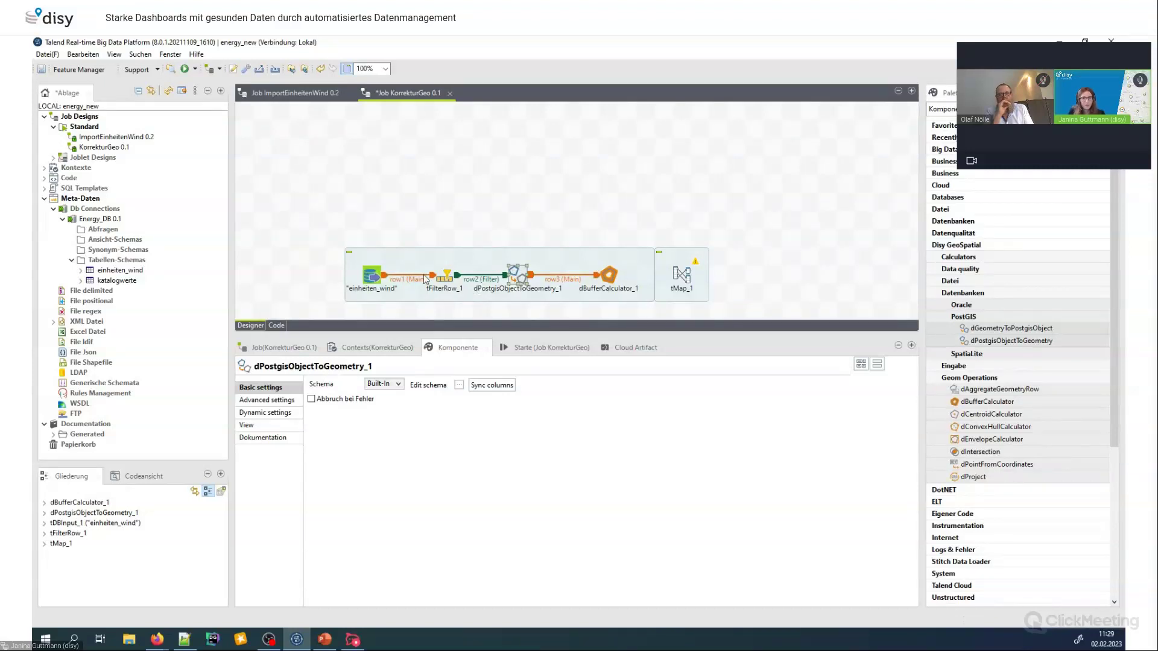
Choose geom_point as dBufferCalculator_1's geometry column and open its schema editor
left_click(609, 281)
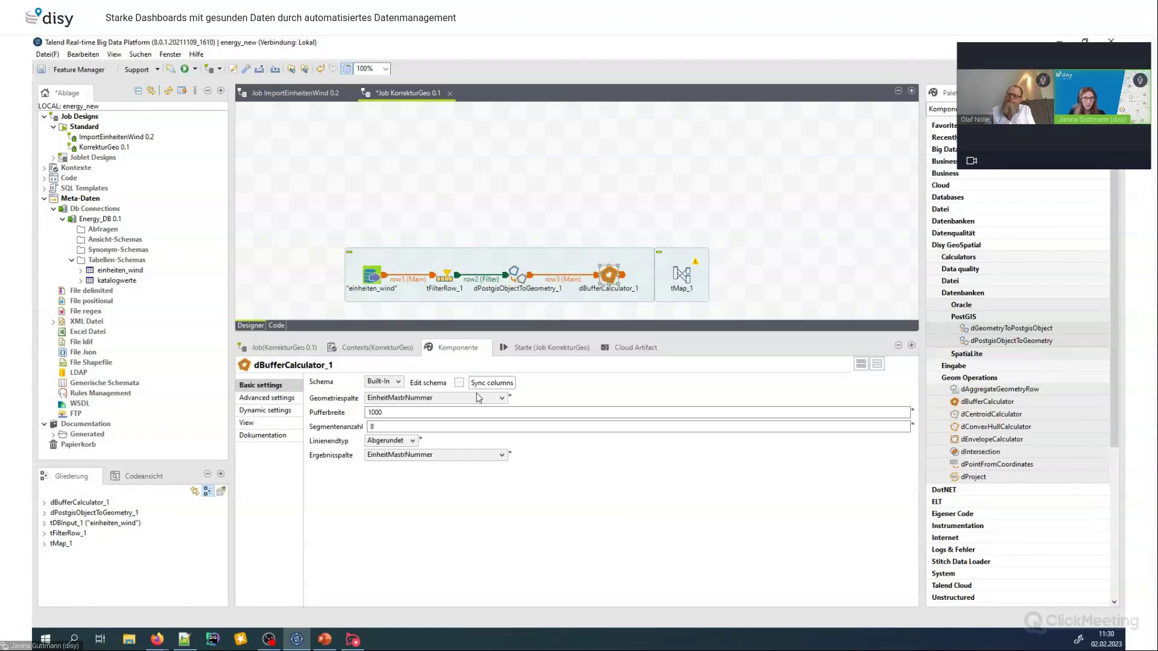
left_click(502, 399)
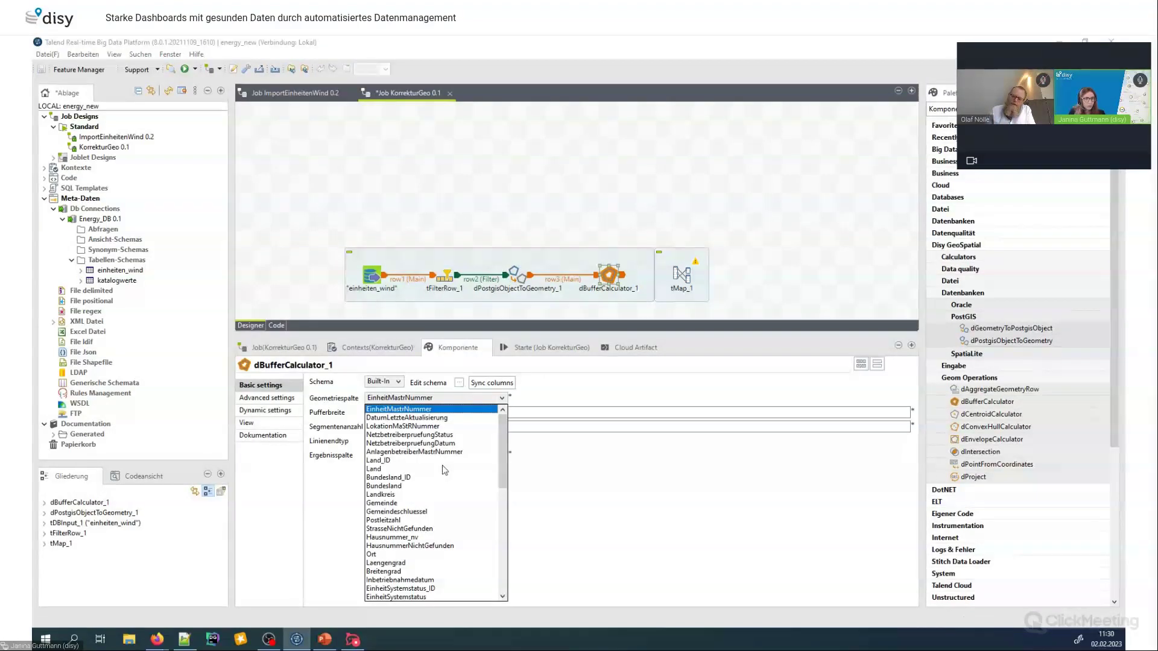
scroll(453, 508, "down", 3)
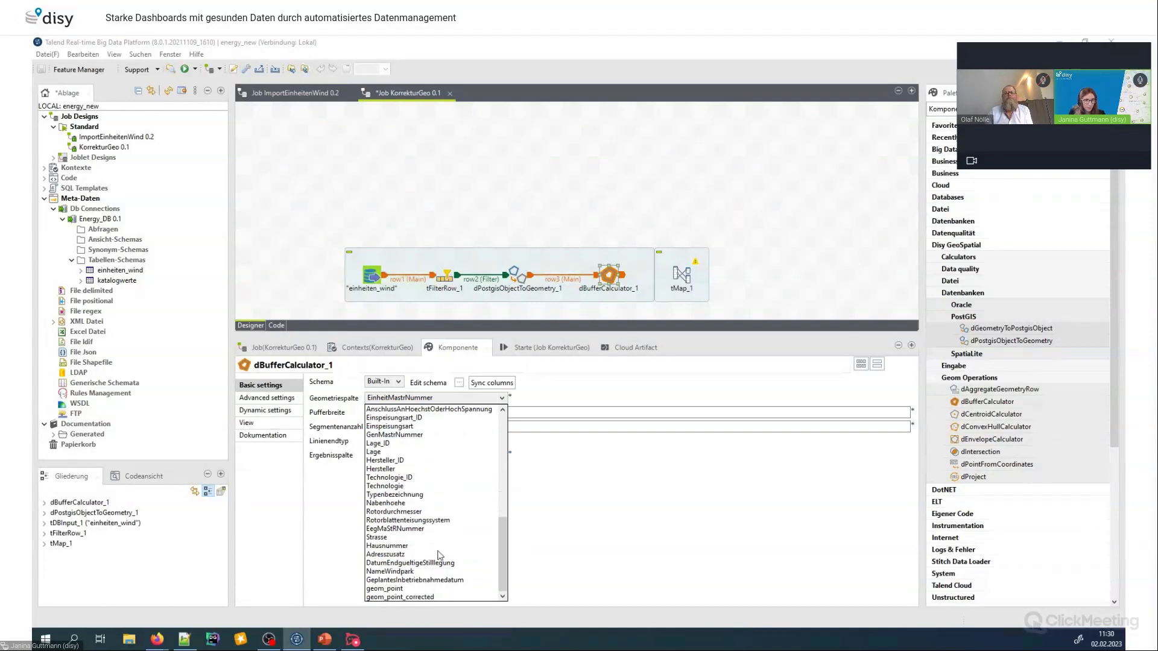
left_click(384, 589)
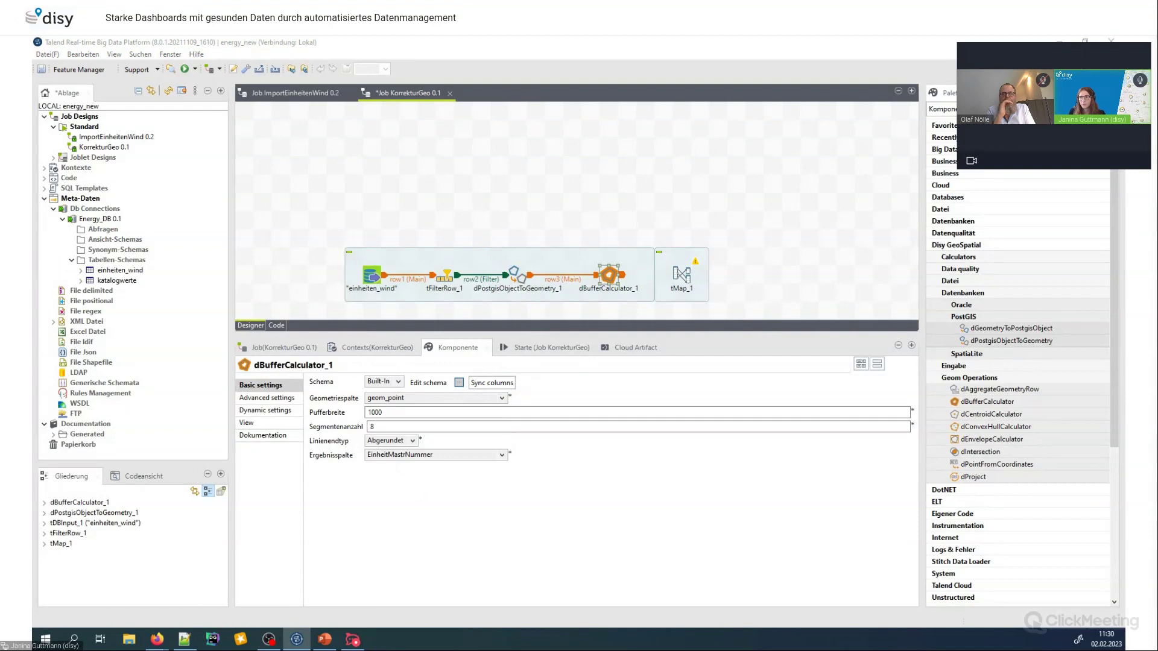
left_click(459, 382)
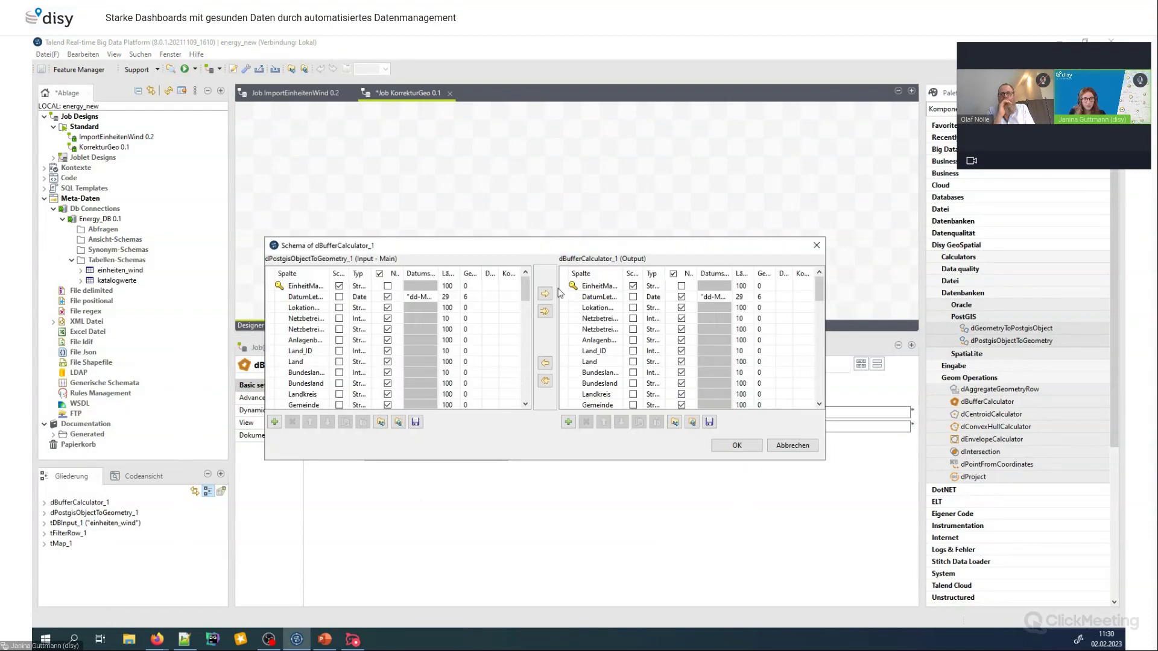
Append a DGeometry column named geom_point_bufferd to the dBufferCalculator_1 output schema and confirm
scroll(634, 335, "down", 15)
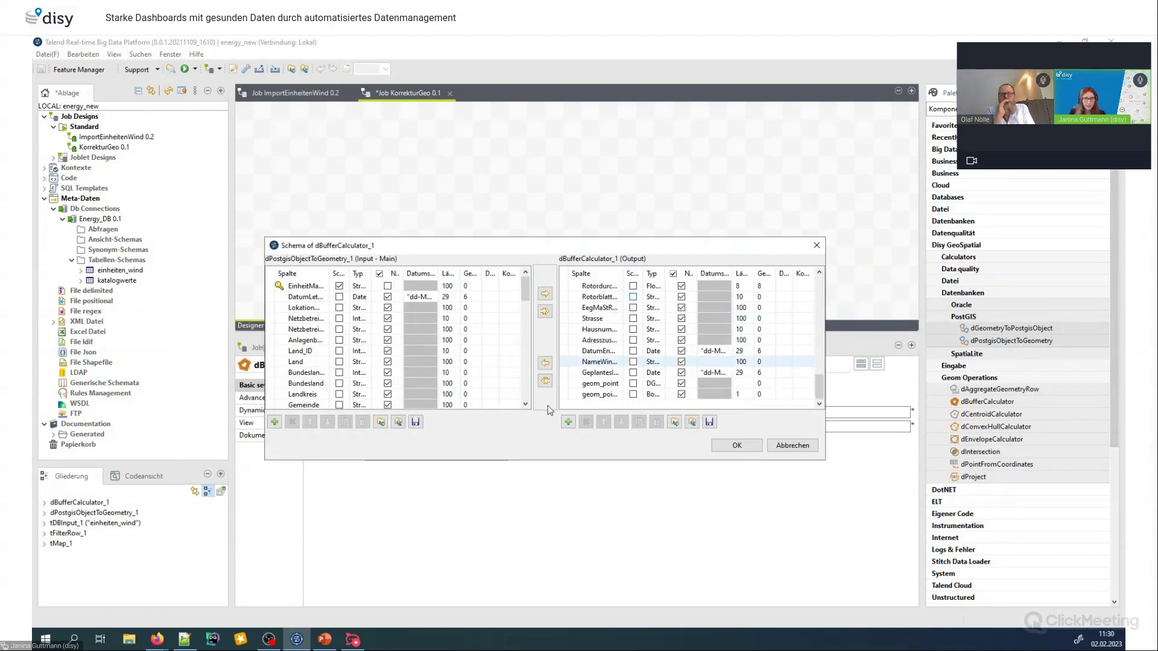
left_click(568, 422)
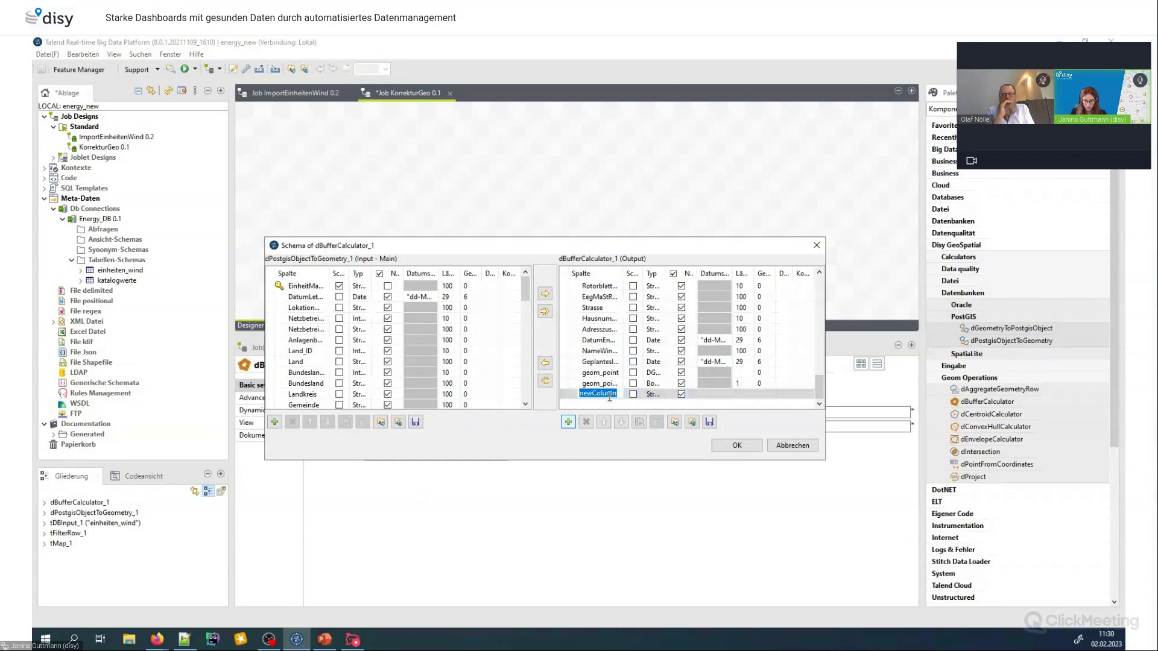
type("geom_po")
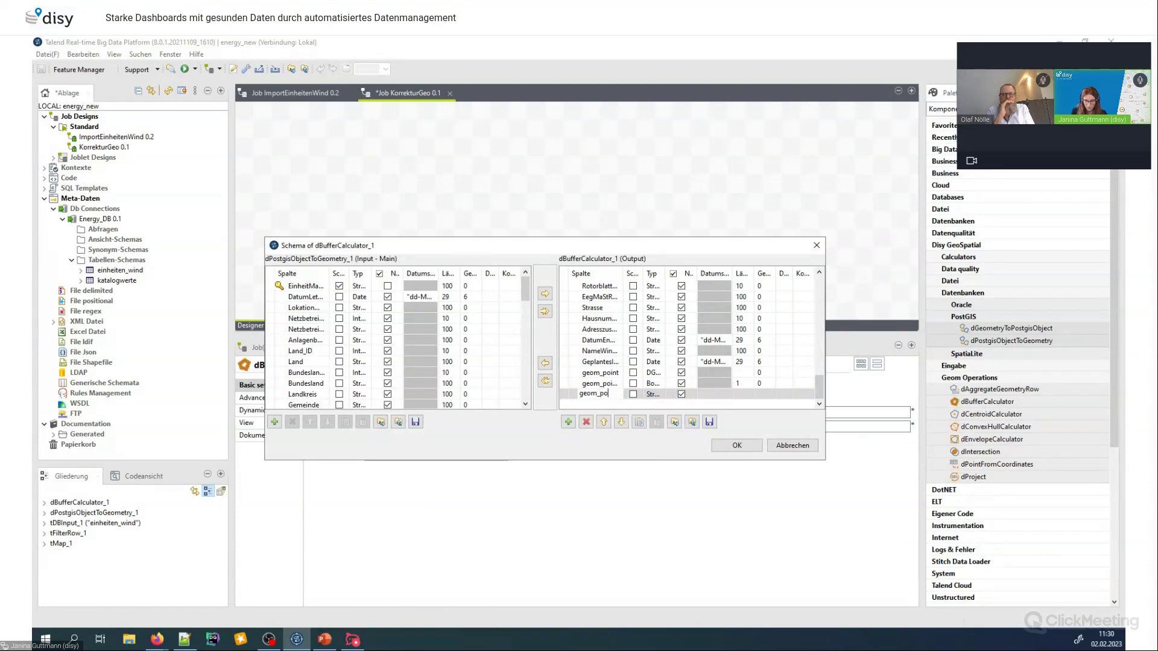
type("int_buffer")
key("Return")
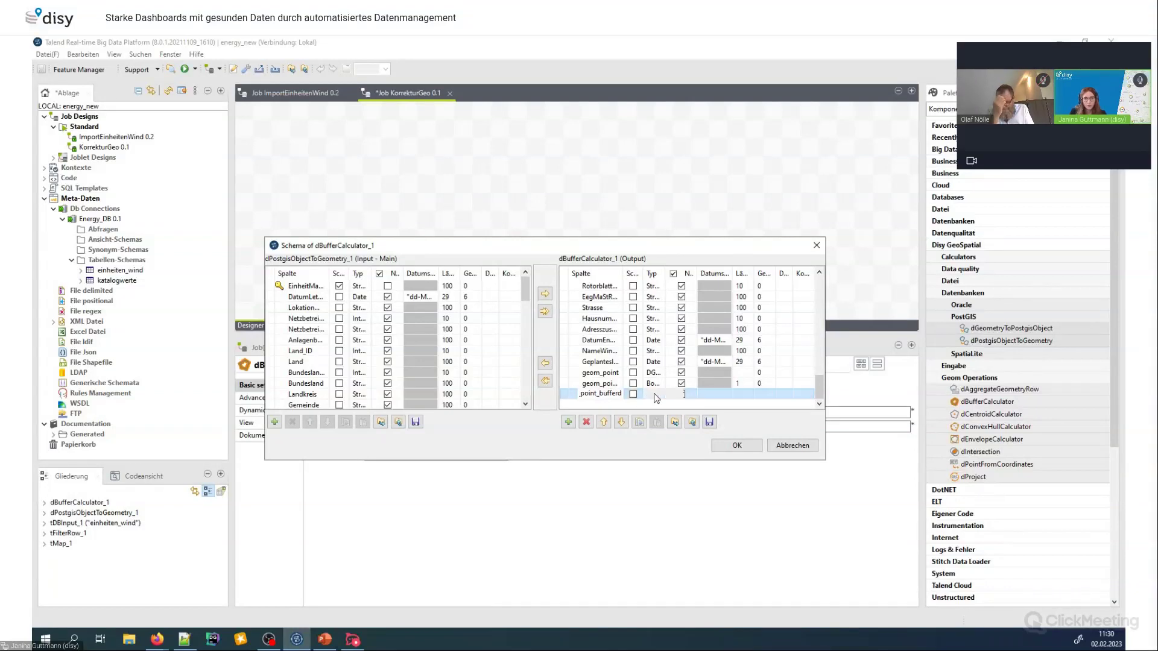
left_click(679, 395)
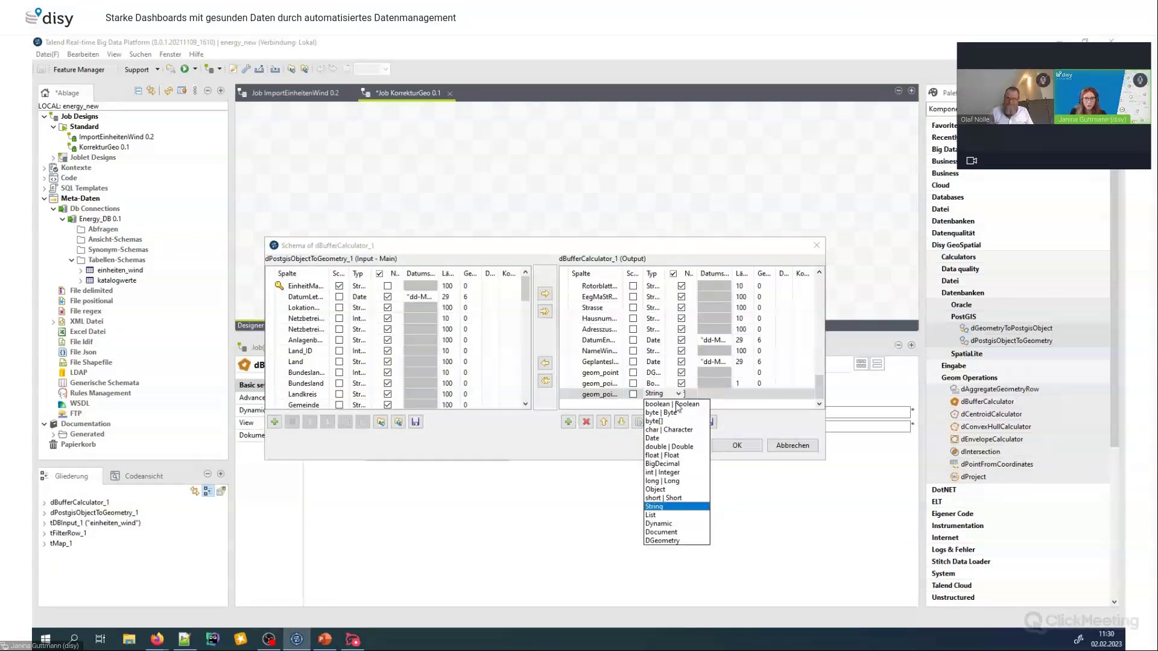
left_click(682, 542)
left_click(748, 450)
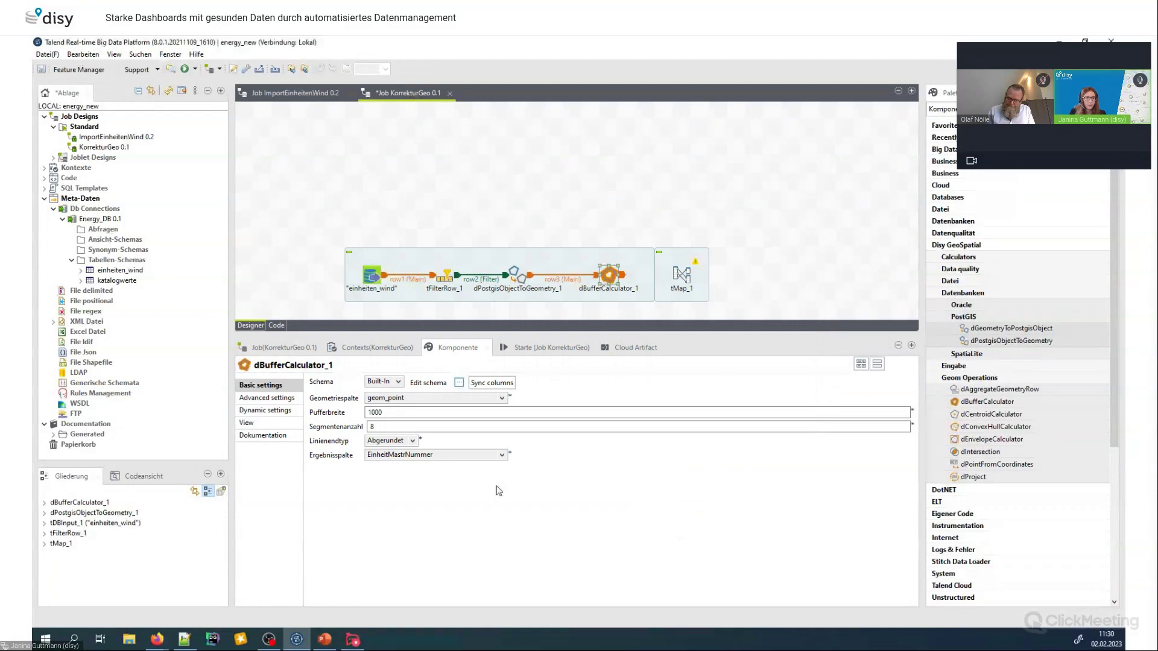
Change Pufferbreite from 1000 to 5000 and set Ergebnisspalte to geom_point_bufferd
left_click_drag(405, 414, 353, 415)
type("5")
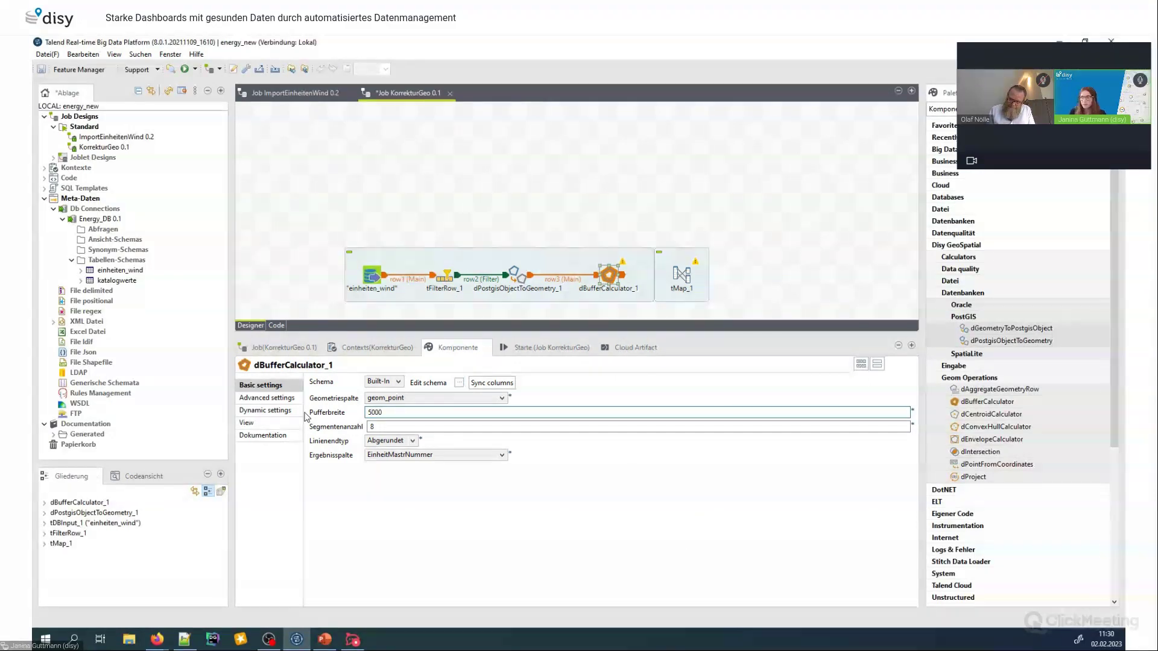
left_click(442, 455)
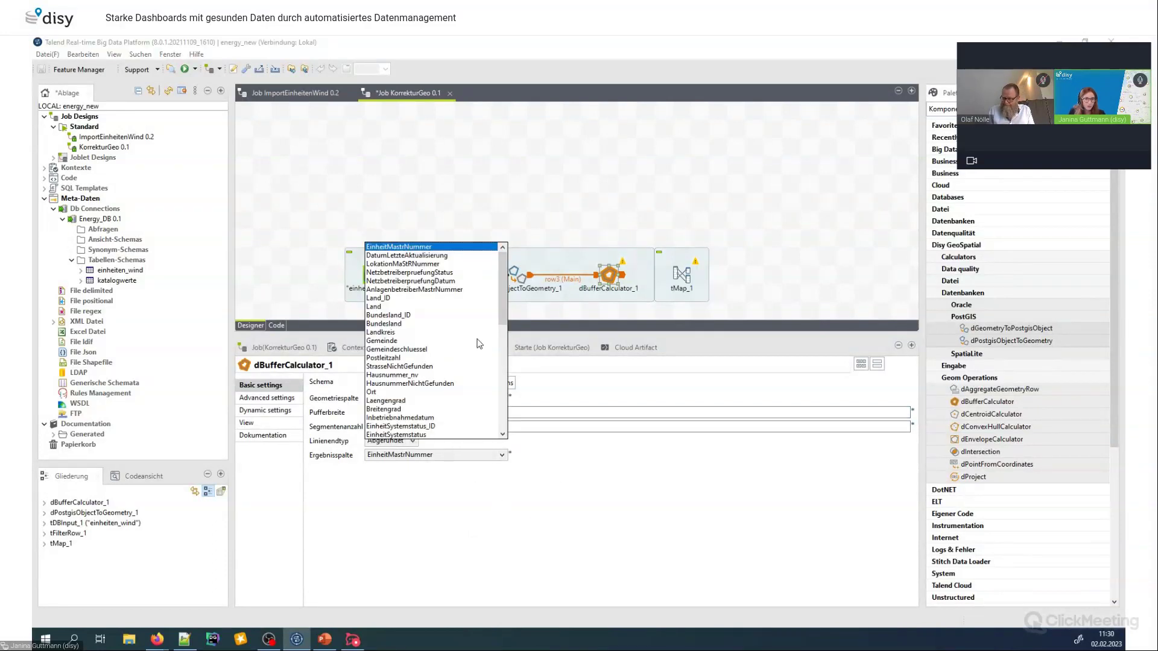
scroll(426, 384, "down", 5)
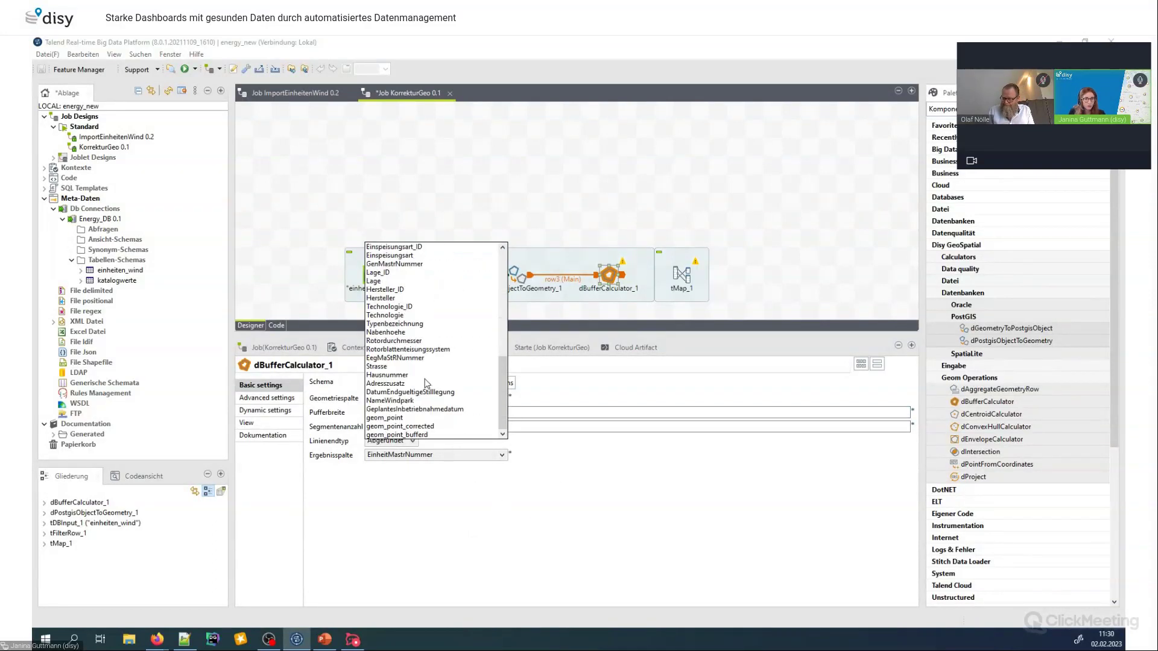
left_click(425, 436)
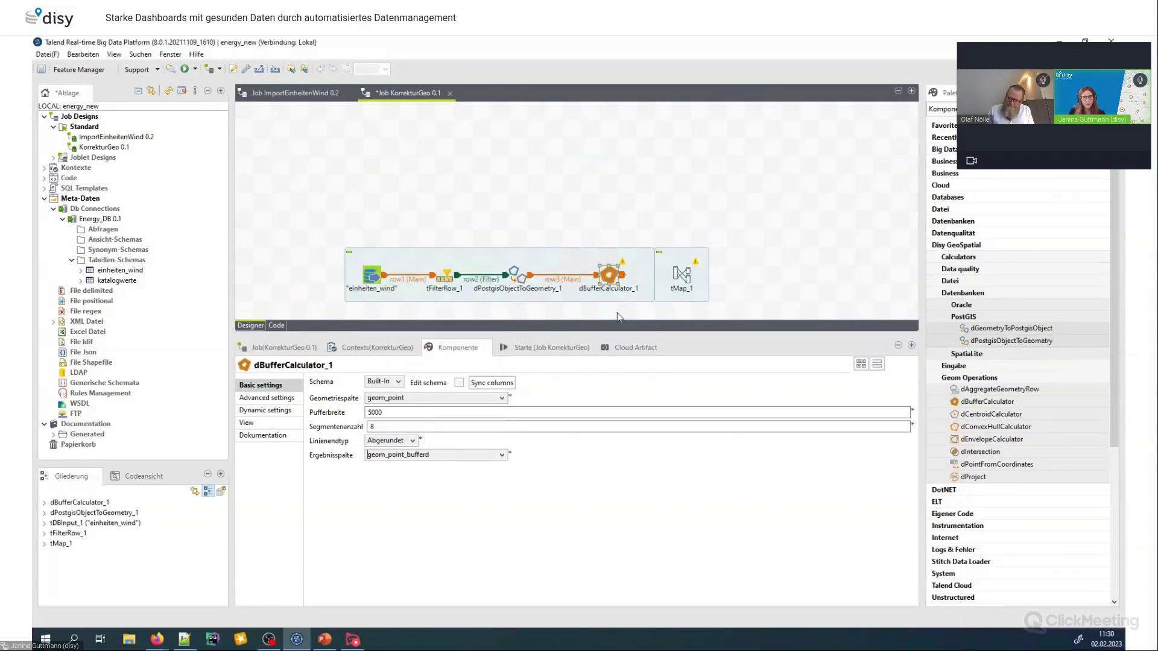
left_click(681, 278)
Connect dBufferCalculator_1 to tMap_1 with a Main row link and select tMap_1
right_click(608, 277)
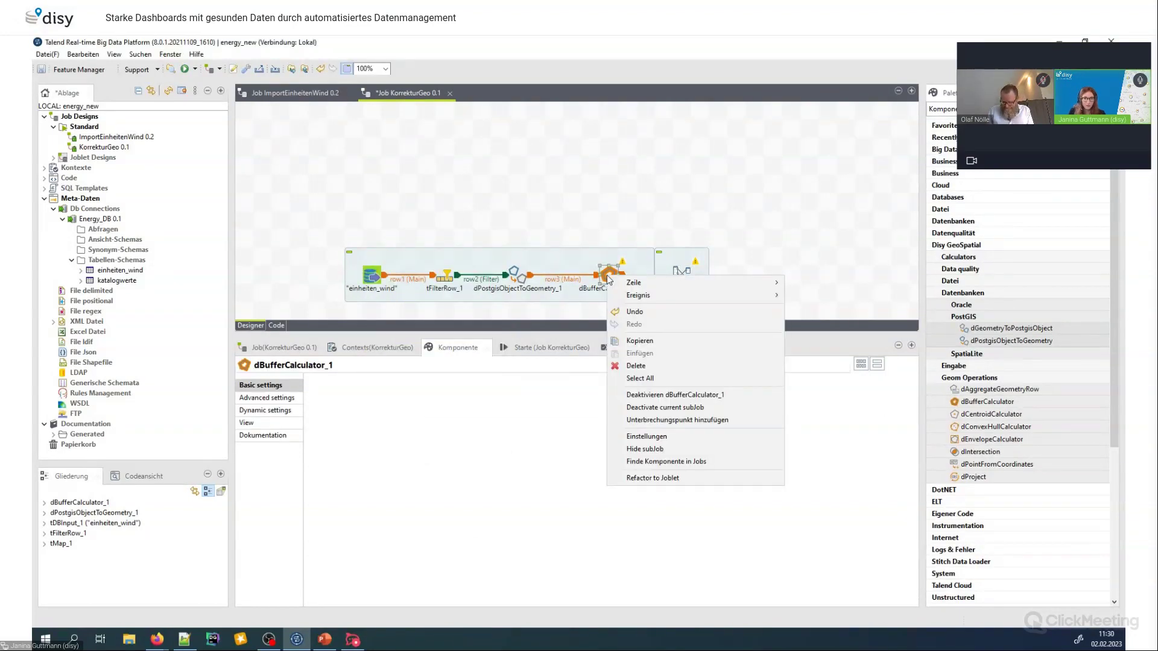
mouse_move(711, 284)
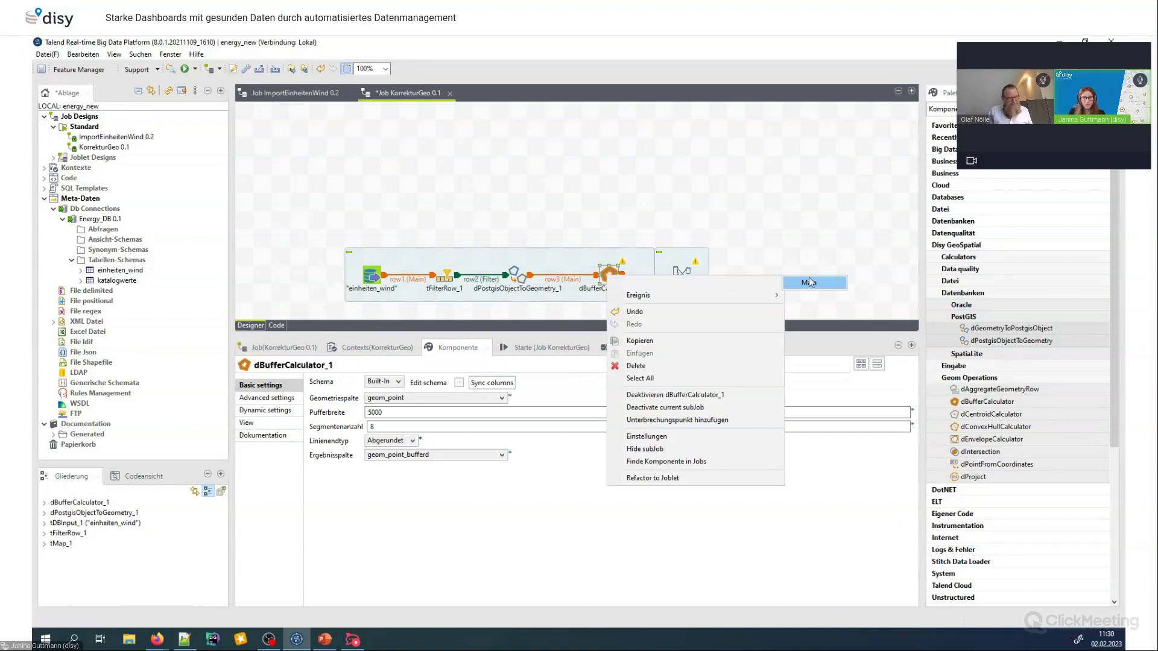
left_click(812, 283)
left_click(680, 279)
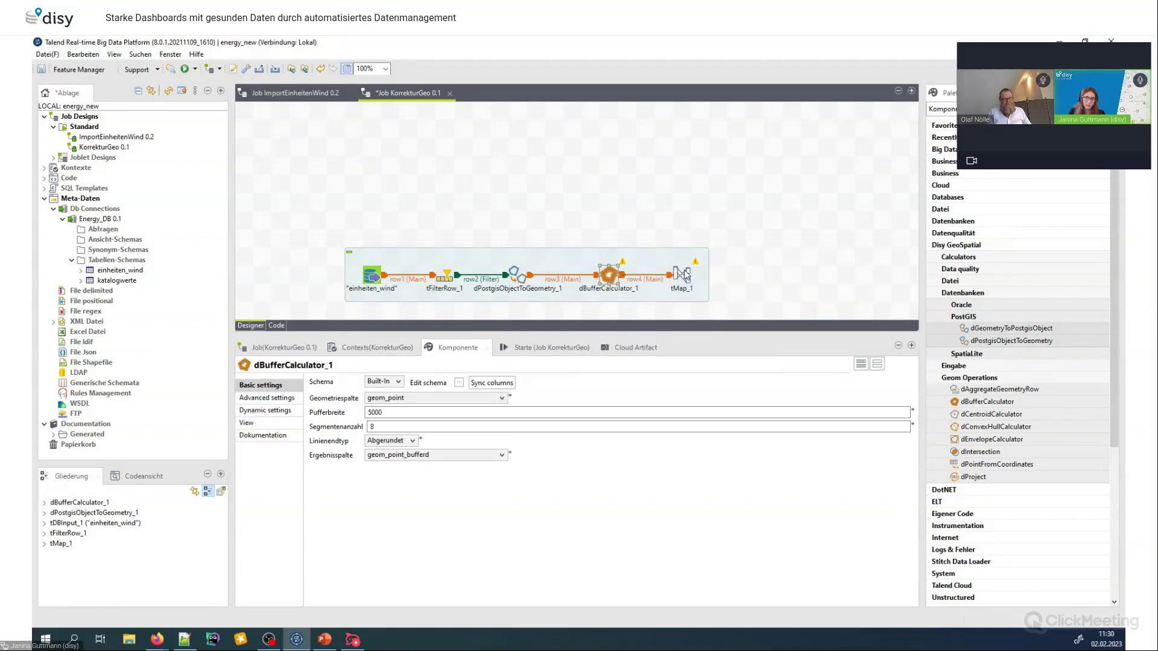
left_click(685, 277)
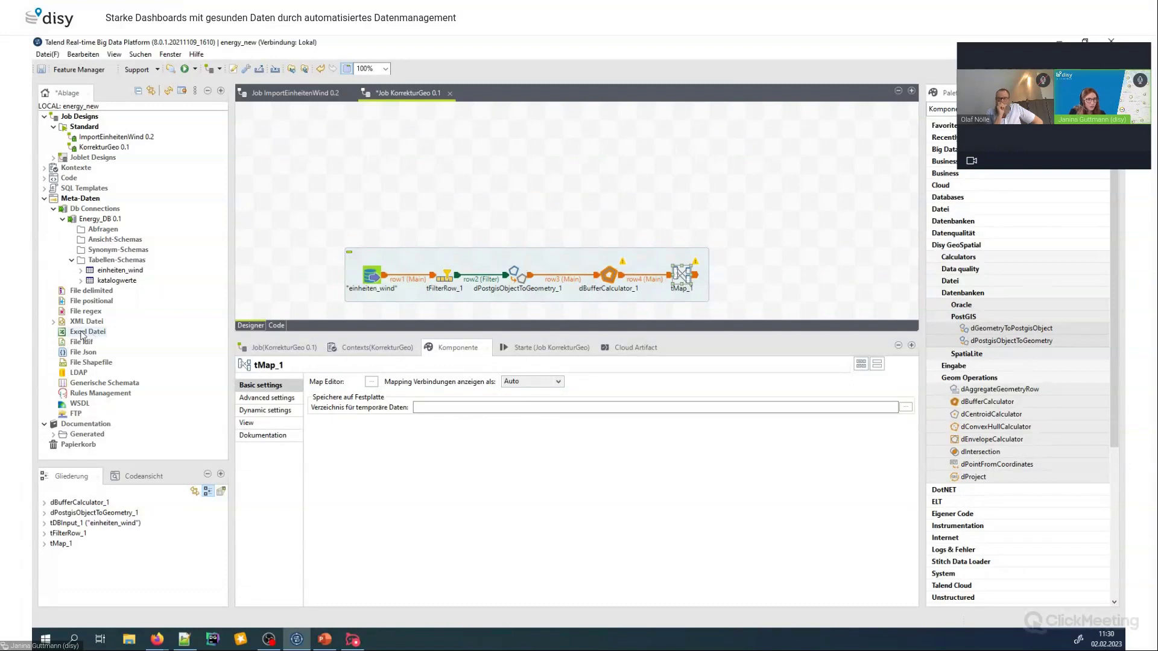
Start new Gemeinden shapefile metadata and load the VG250_GEM.shp file into the wizard
right_click(96, 368)
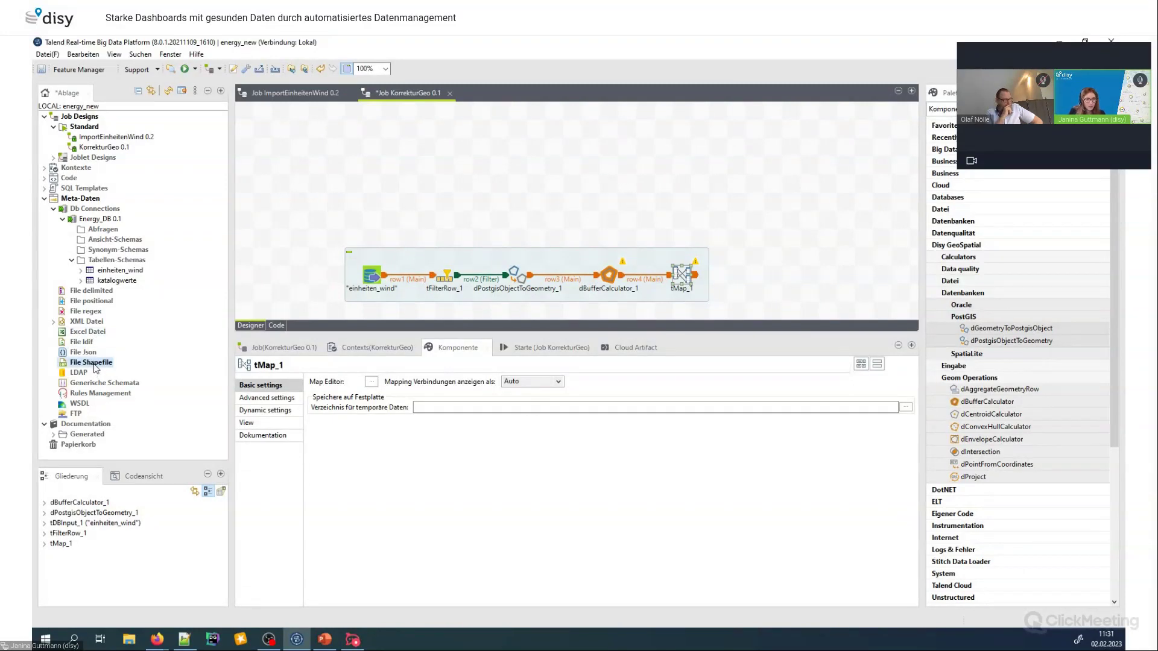
key("Escape")
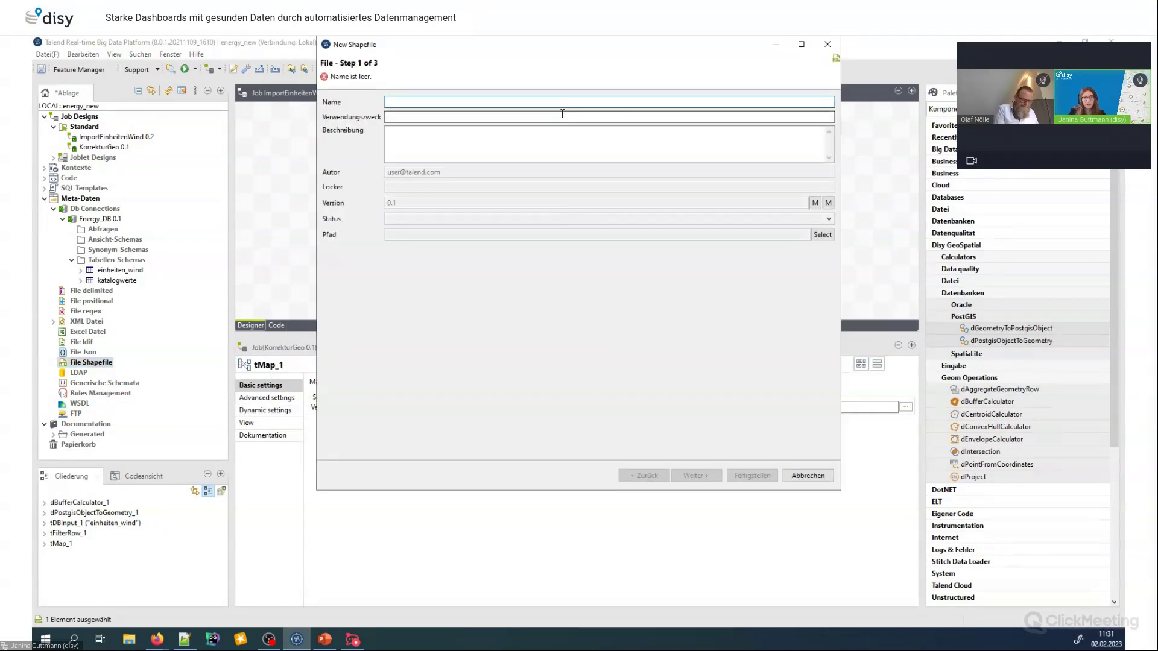
type("Geme3inden")
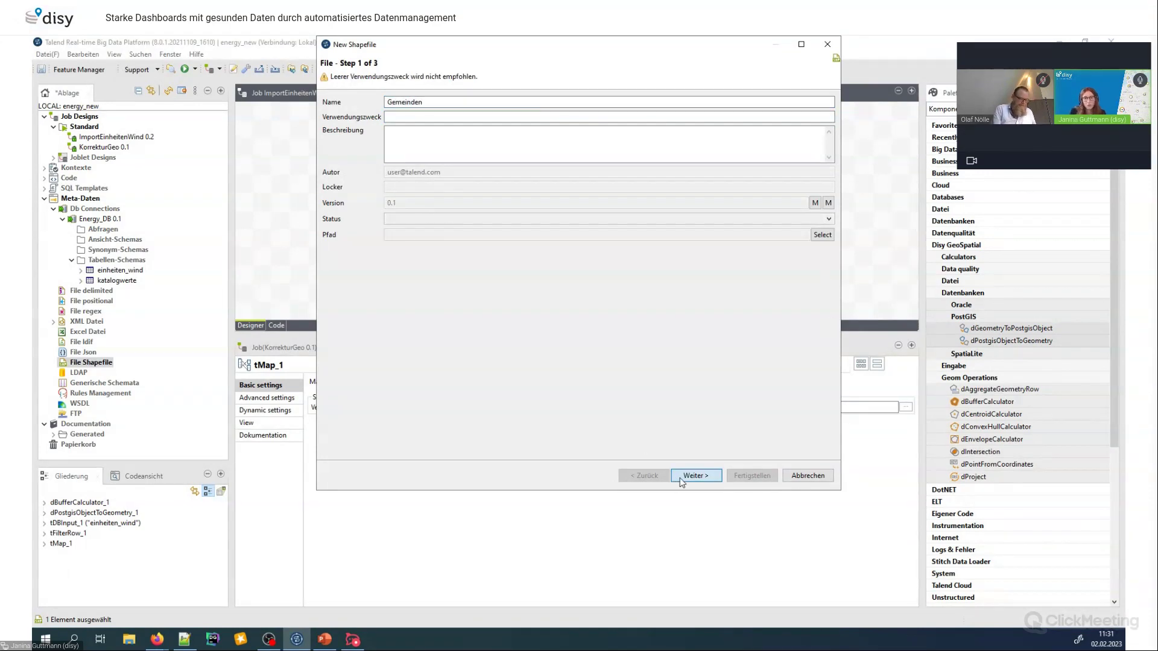
left_click(696, 475)
left_click(814, 104)
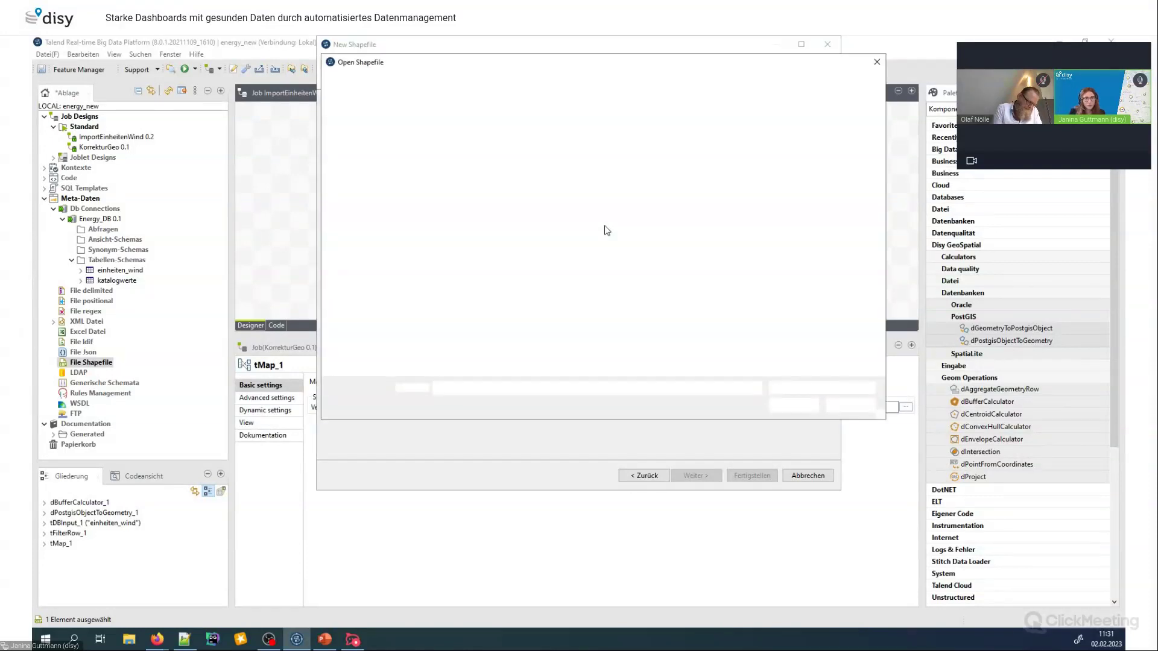
left_click(554, 136)
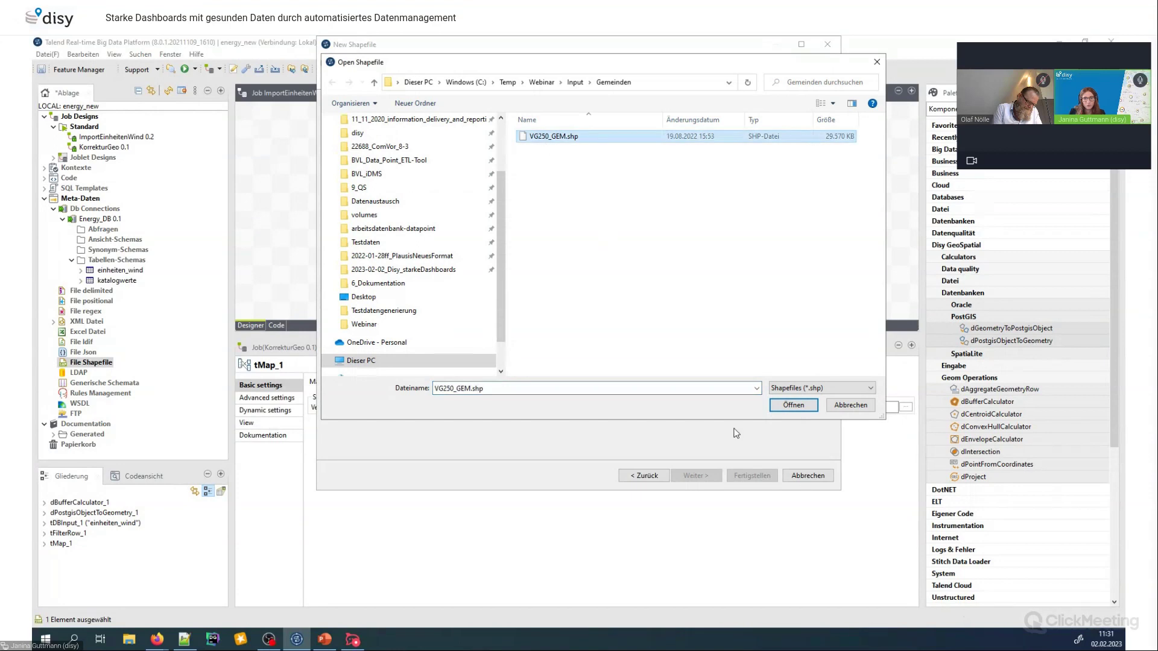
left_click(794, 405)
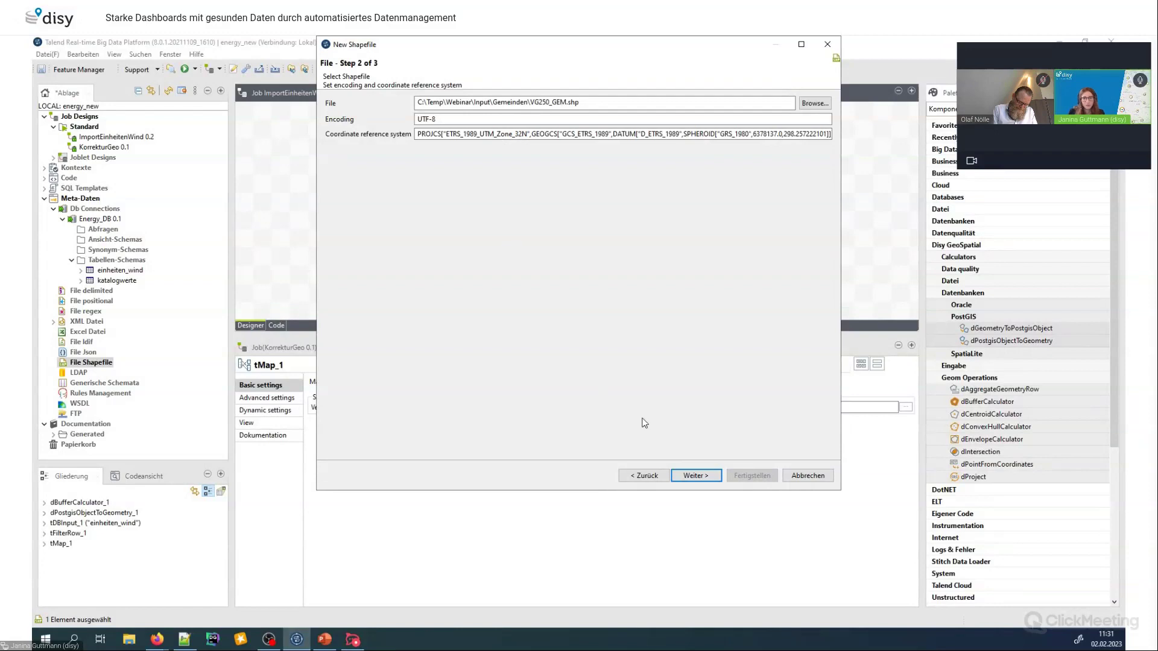
Review the shapefile schema and finish creating the Gemeinden metadata
left_click(694, 476)
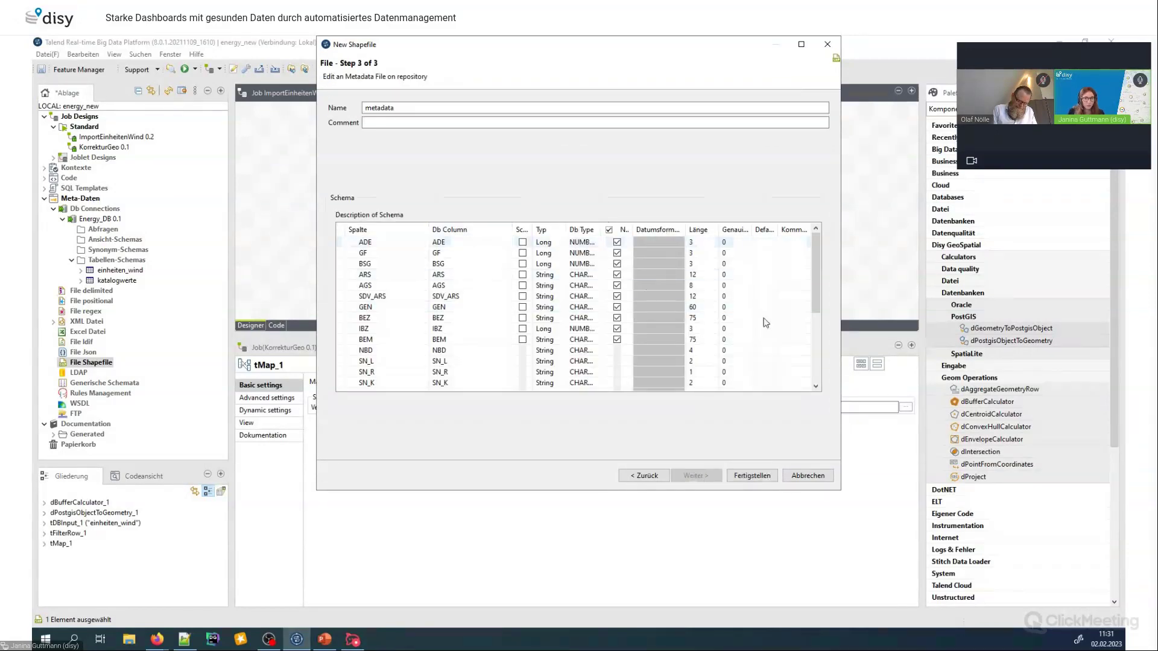
scroll(784, 320, "down", 5)
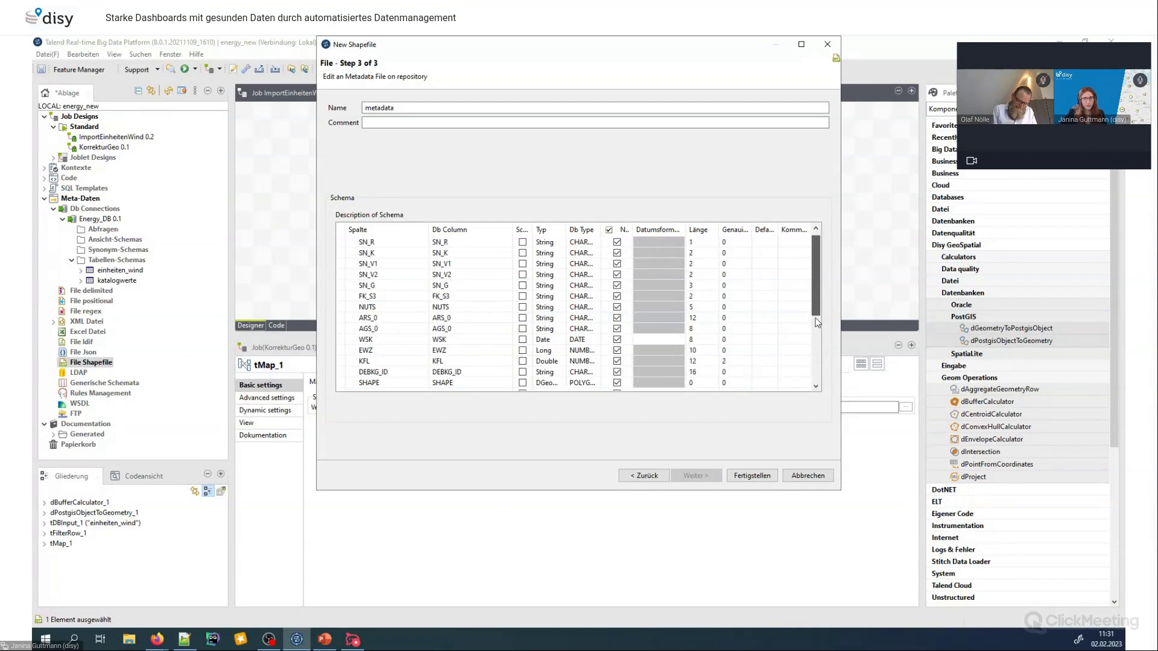
scroll(815, 317, "up", 3)
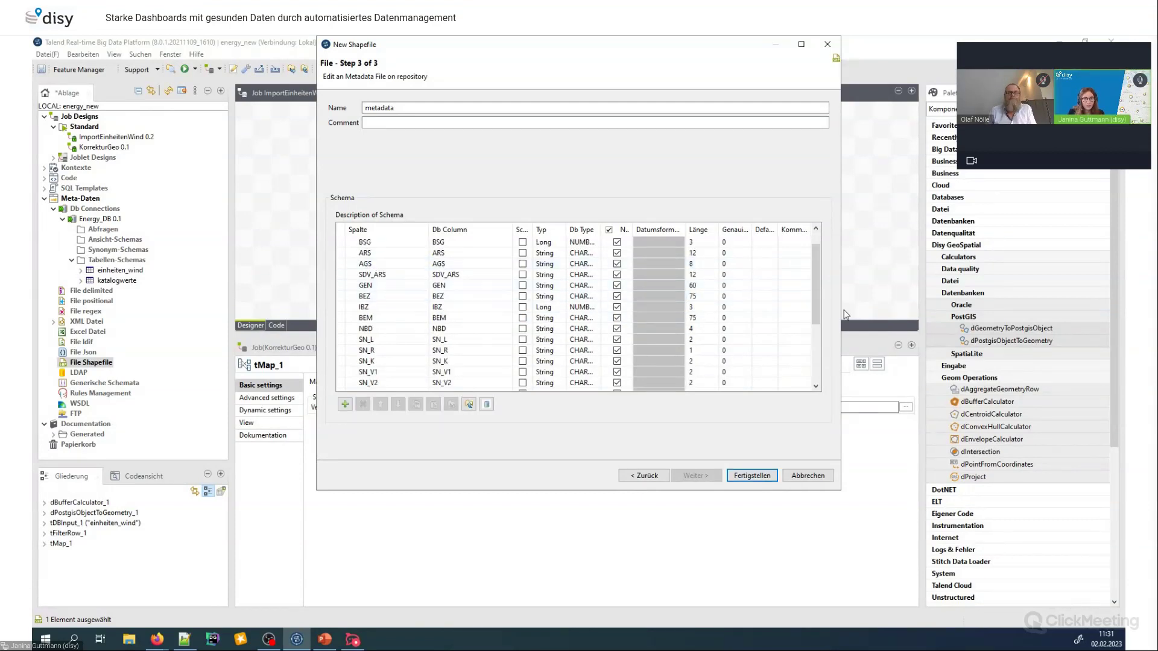
scroll(813, 305, "down", 3)
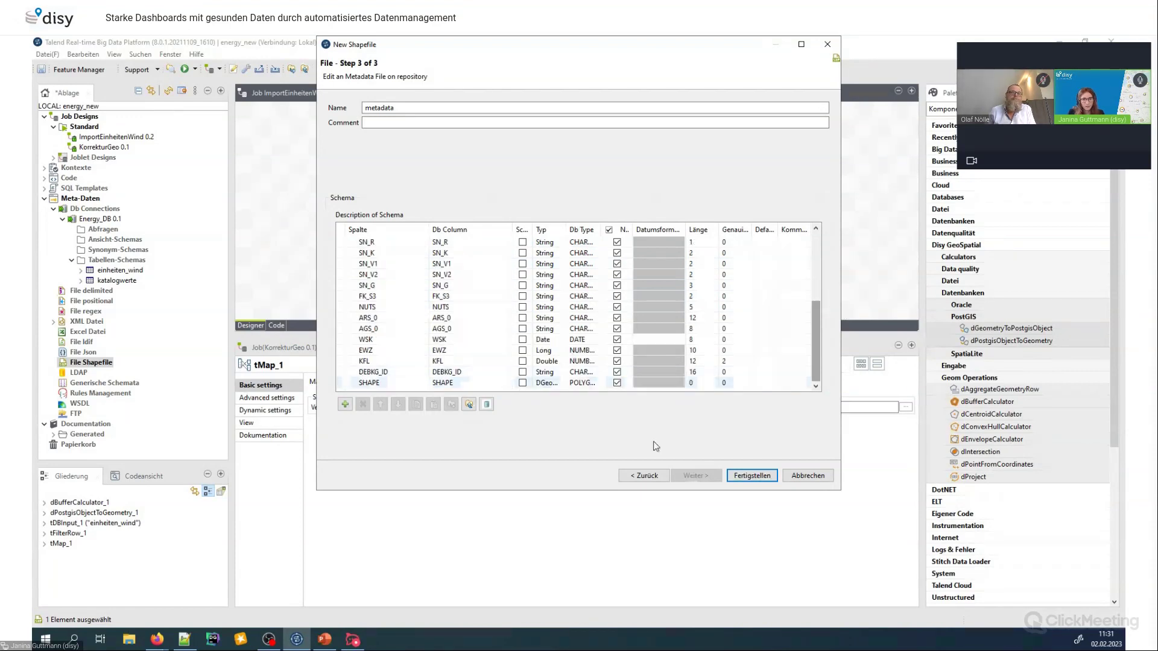
left_click(758, 476)
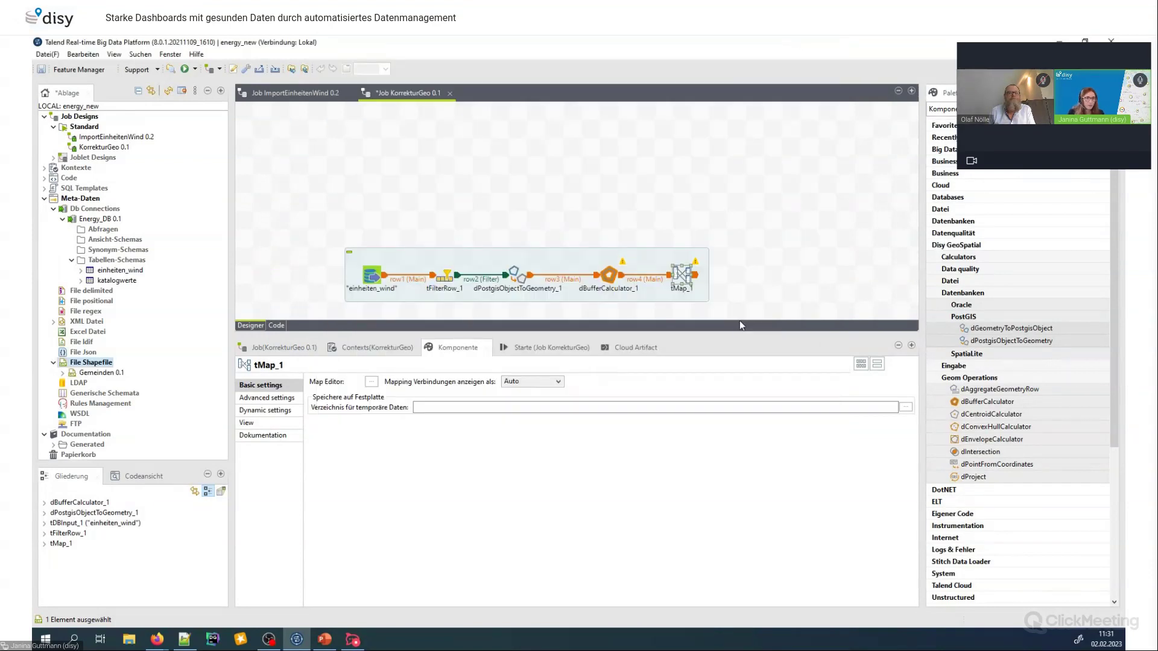
Place Gemeinden on the canvas as a dShapeFileInput and link it to tMap_1 as a lookup
left_click_drag(76, 376, 678, 195)
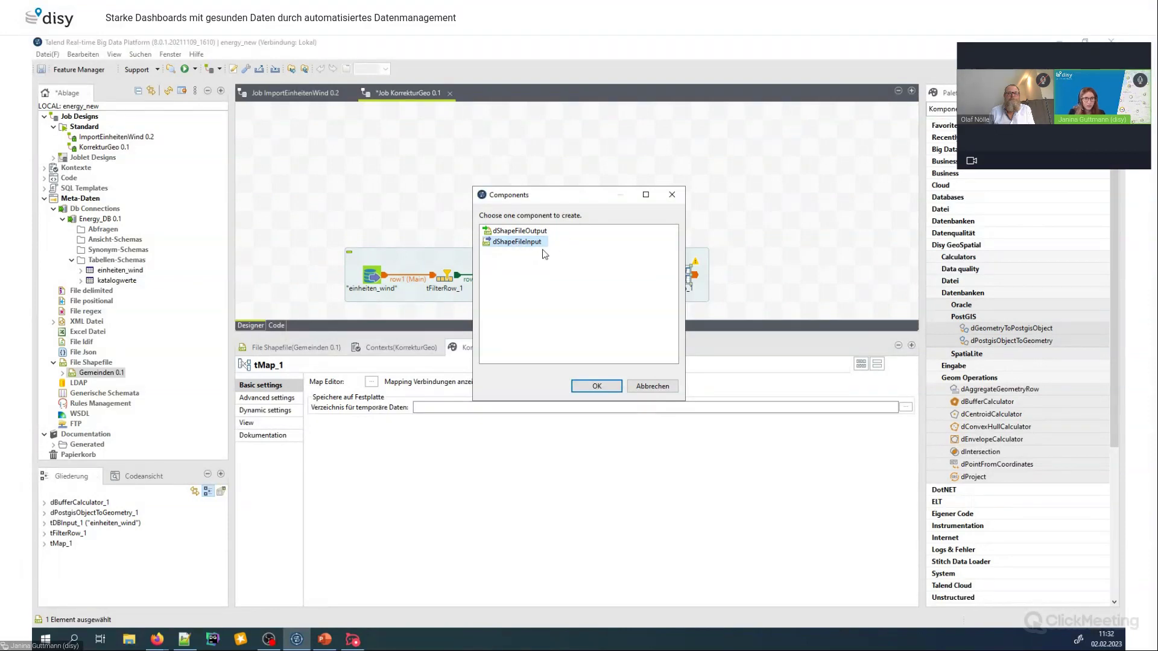
left_click(595, 386)
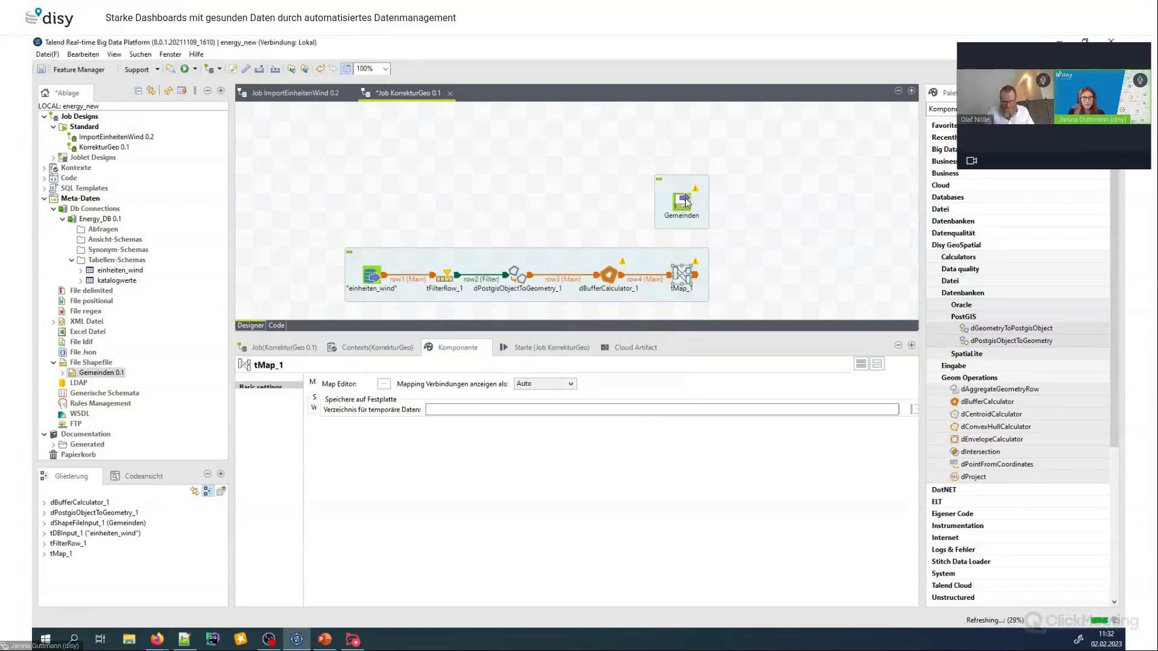
right_click(687, 201)
mouse_move(810, 217)
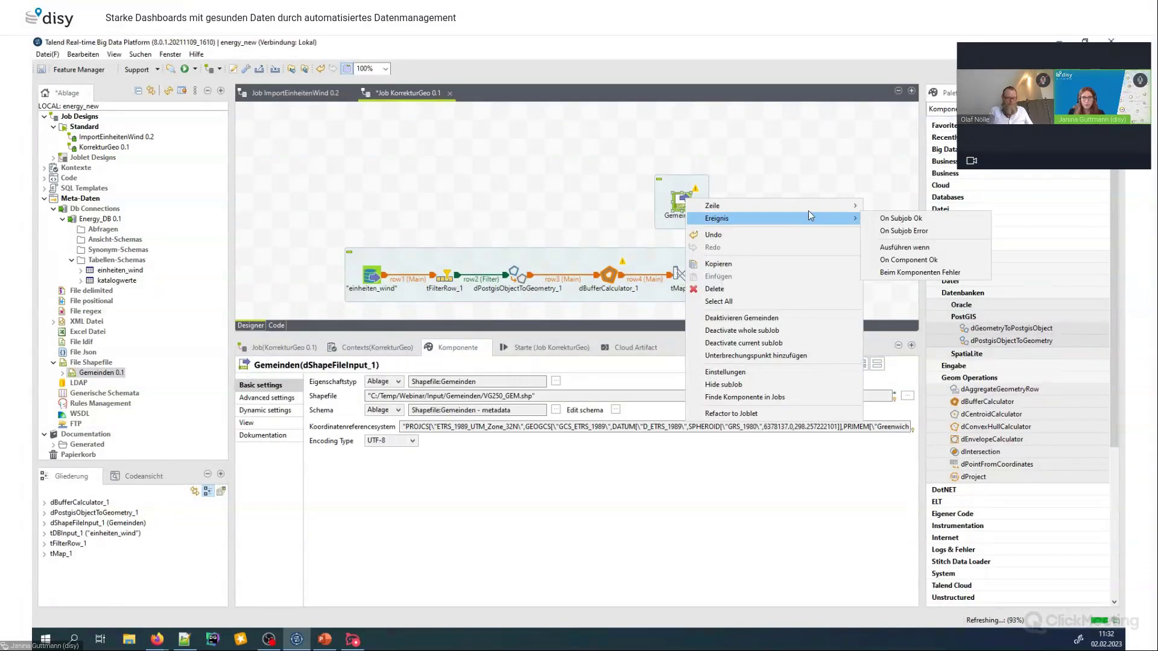
left_click(901, 218)
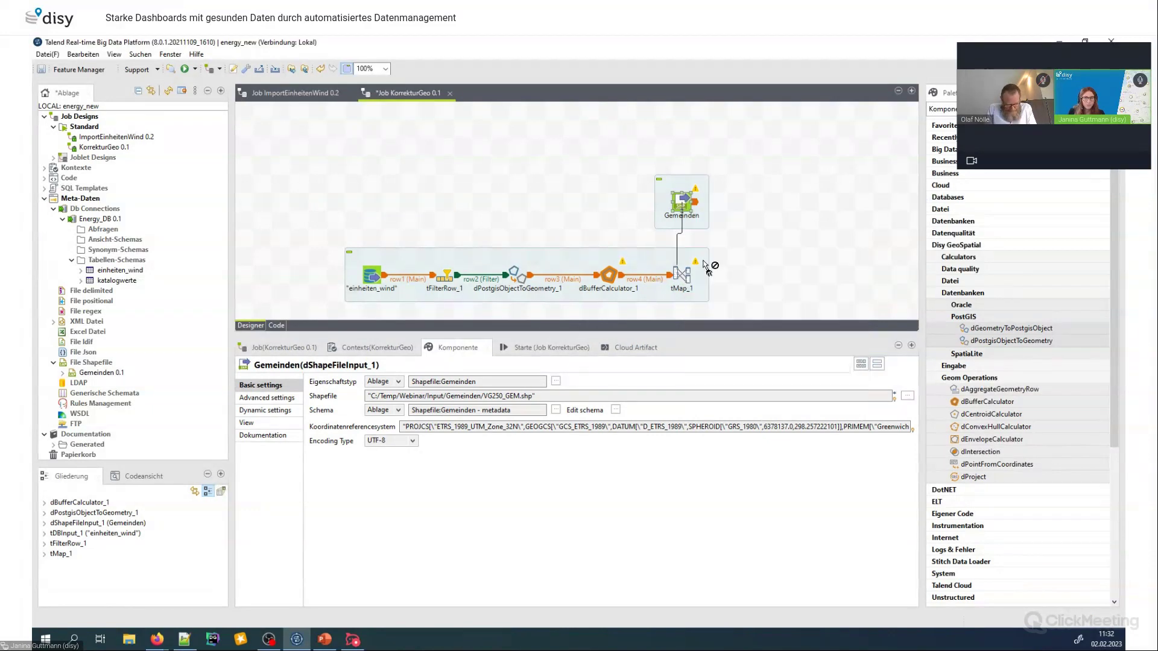
left_click(686, 273)
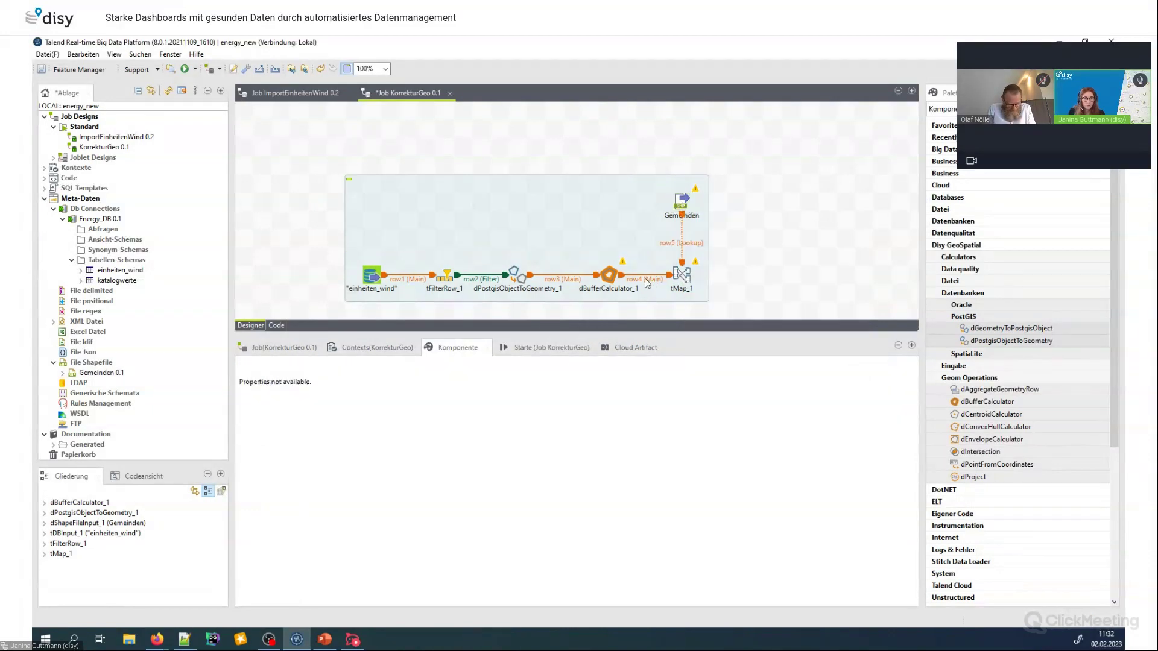
Rename the row4 link to buffered and the row5 link to gemeinden
left_click(647, 281)
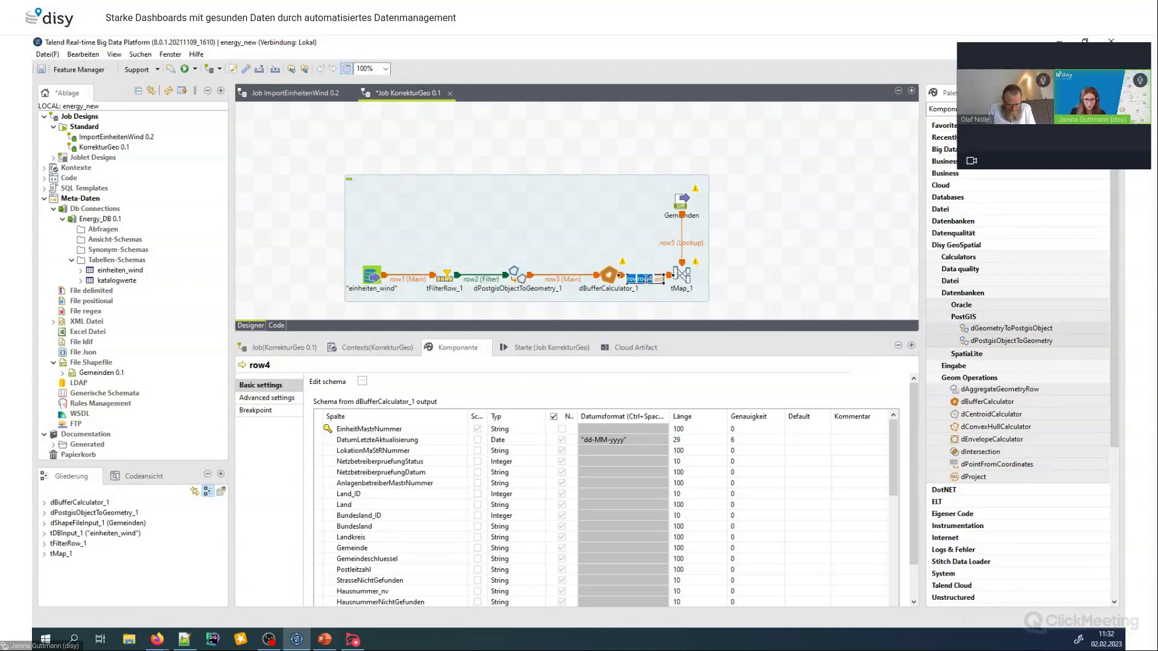
type("buffered")
left_click(692, 243)
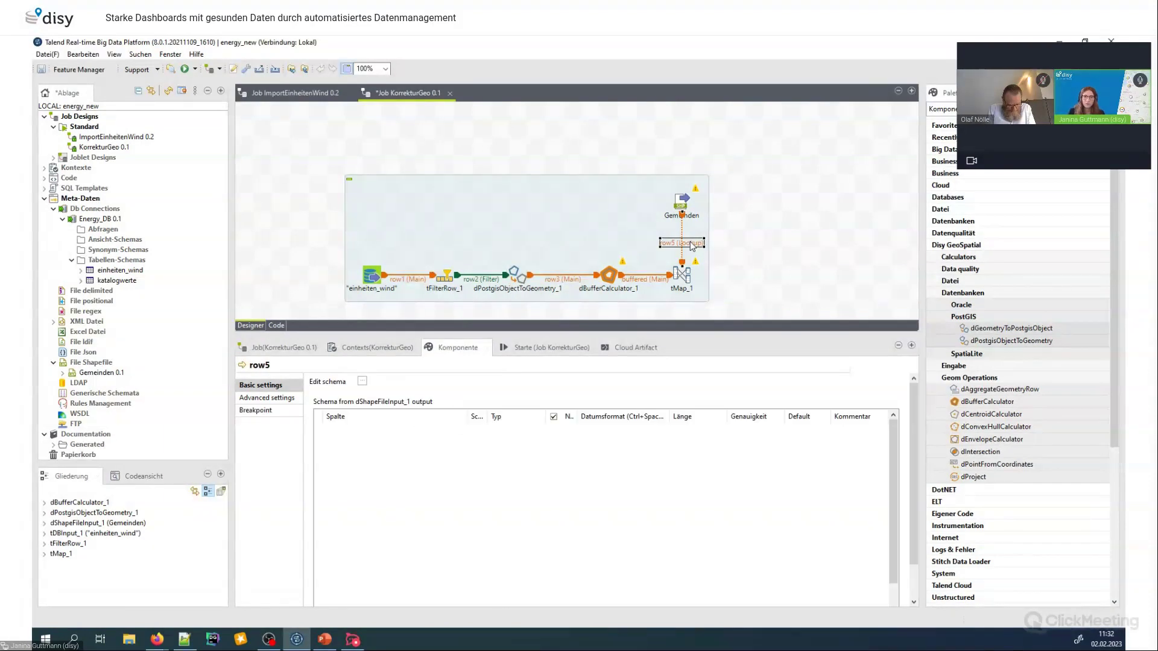
left_click(697, 244)
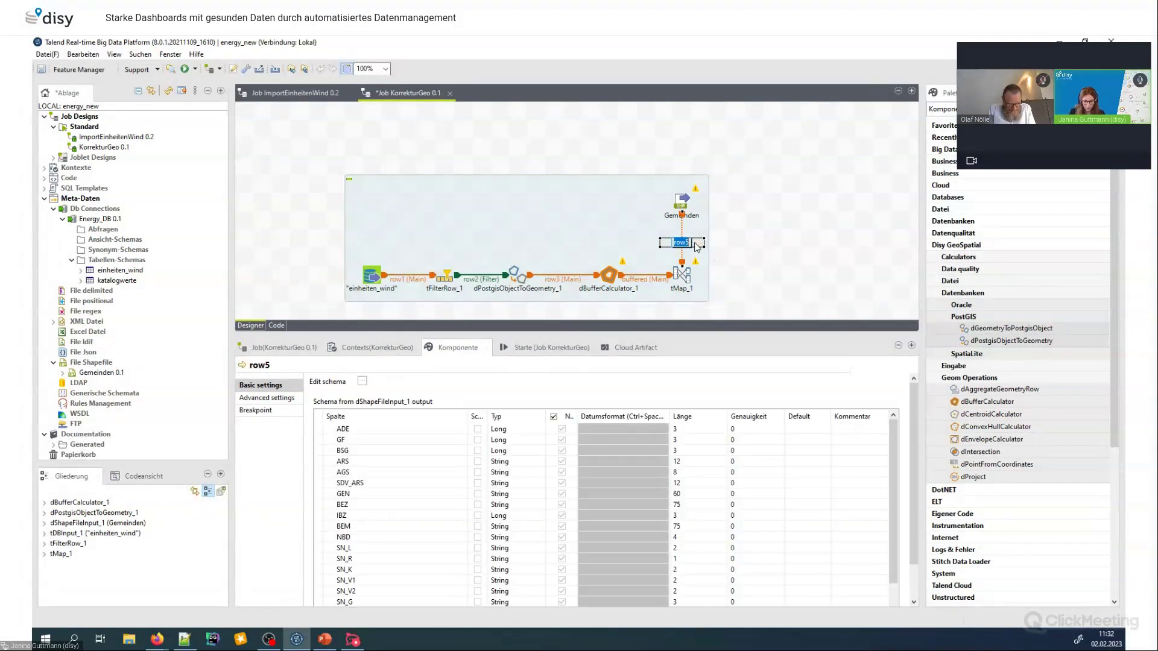
type("gemeinden (Lookup")
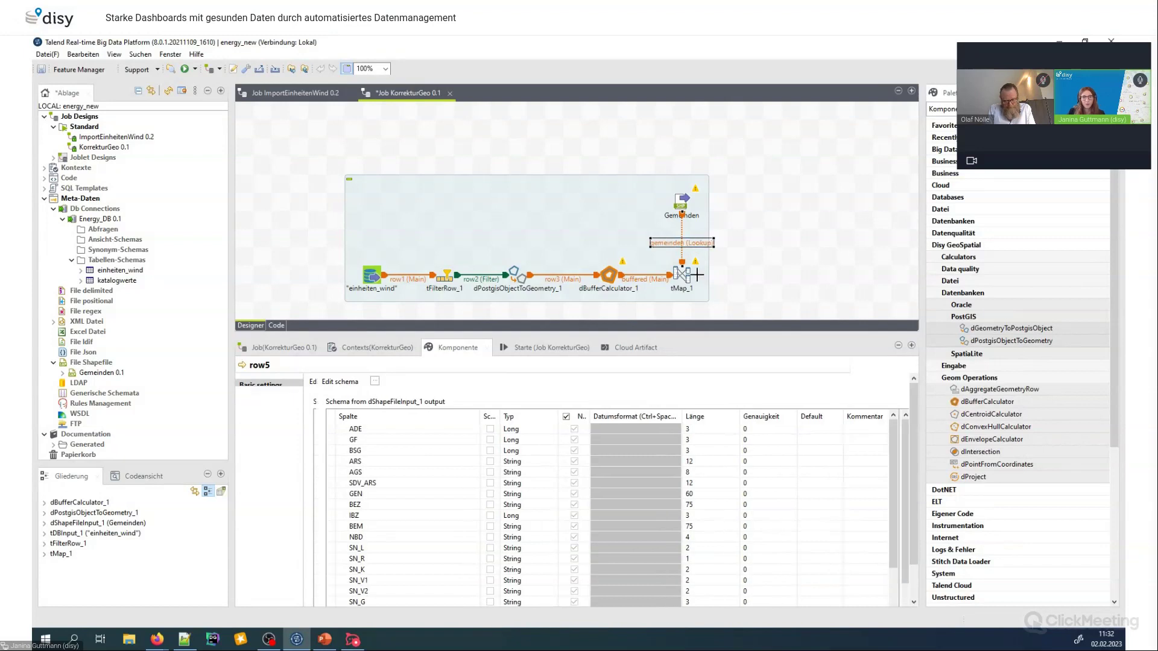
left_click(691, 269)
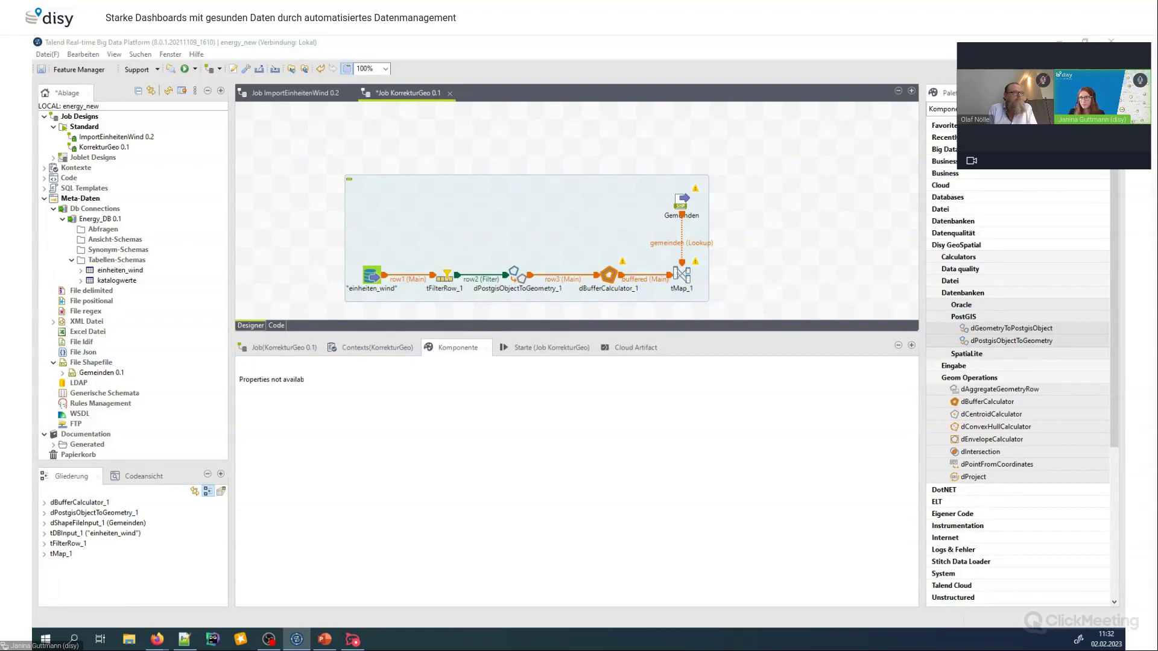
In the tMap_1 mapping editor, add a new output table named corrected
double_click(681, 275)
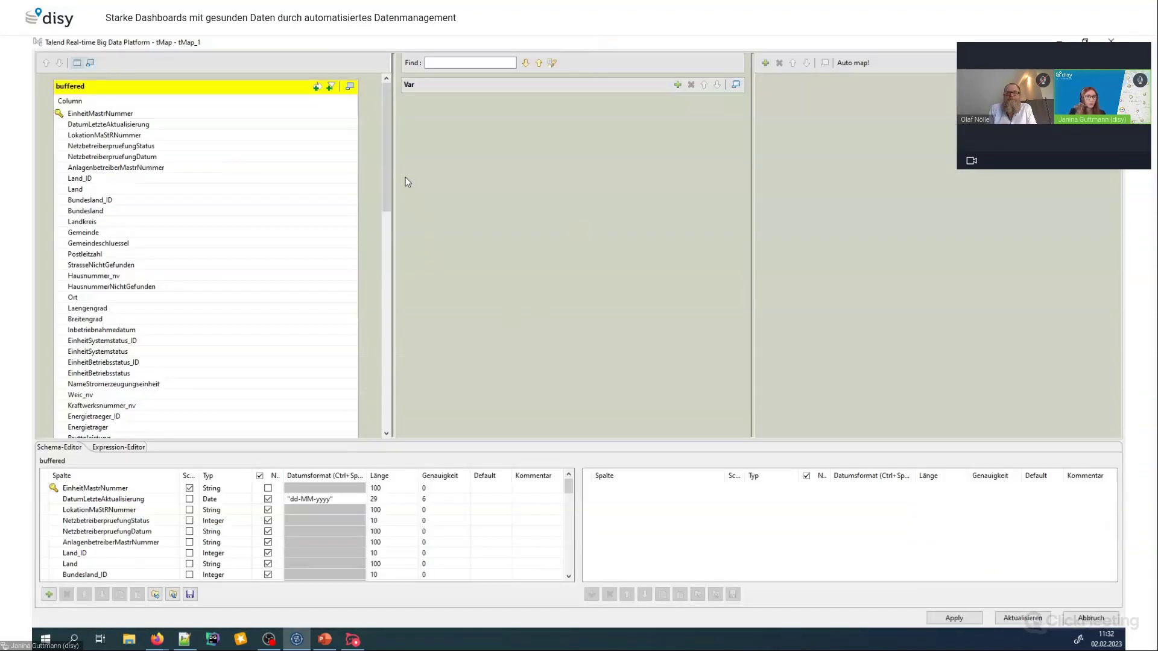
left_click(766, 63)
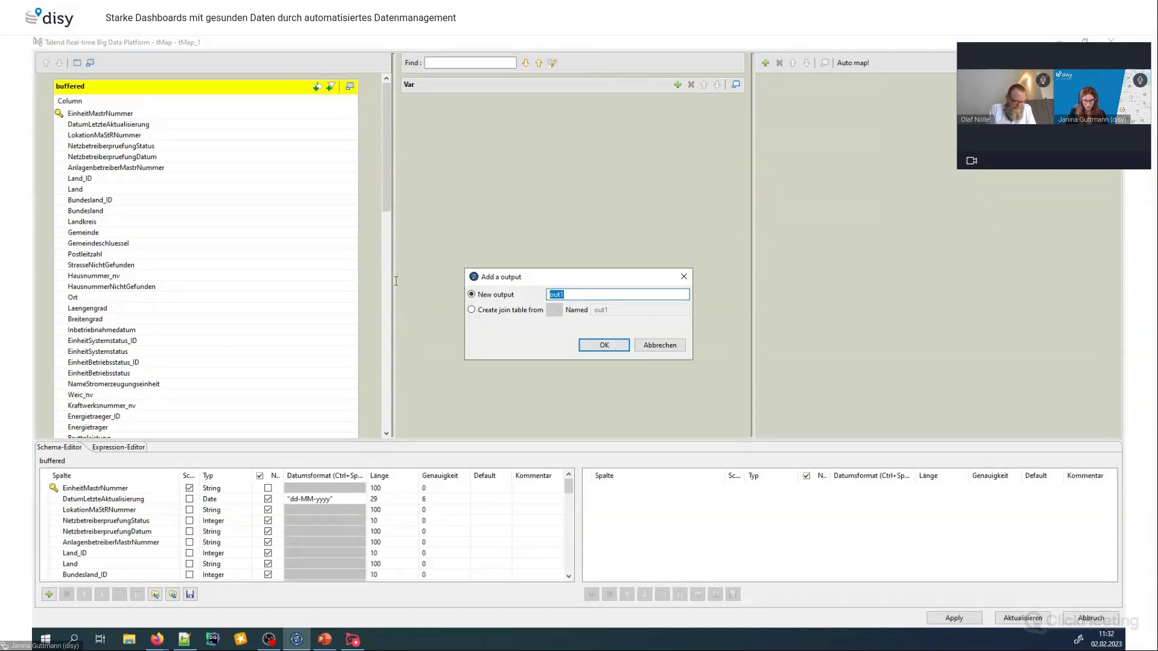
type("corrected")
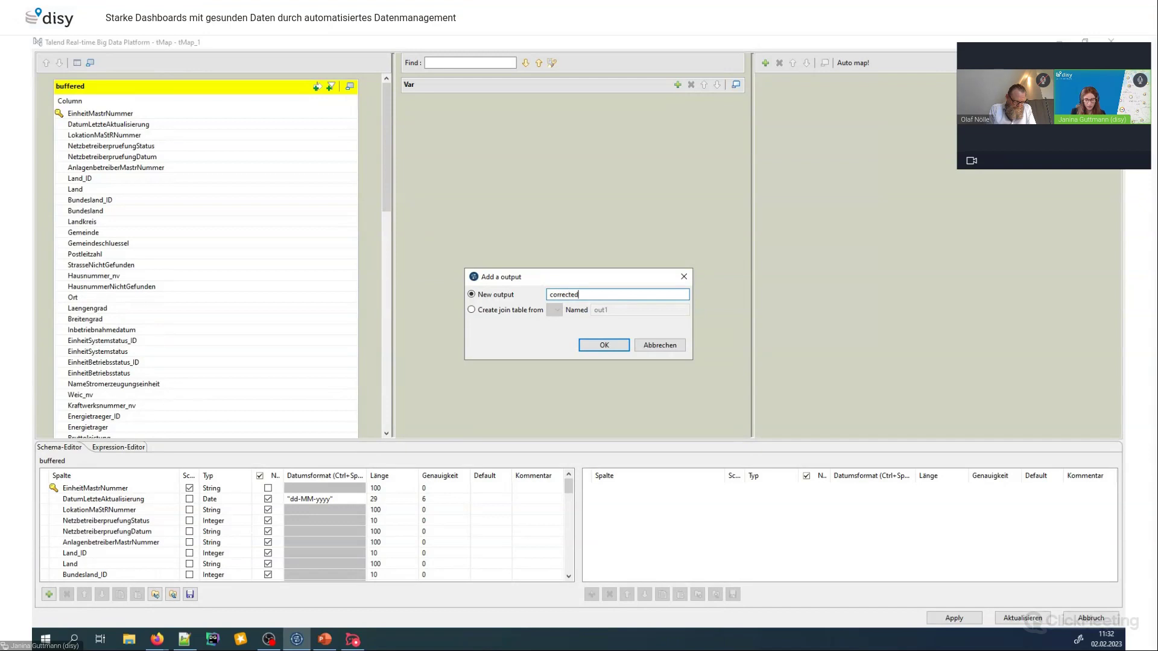
left_click(611, 346)
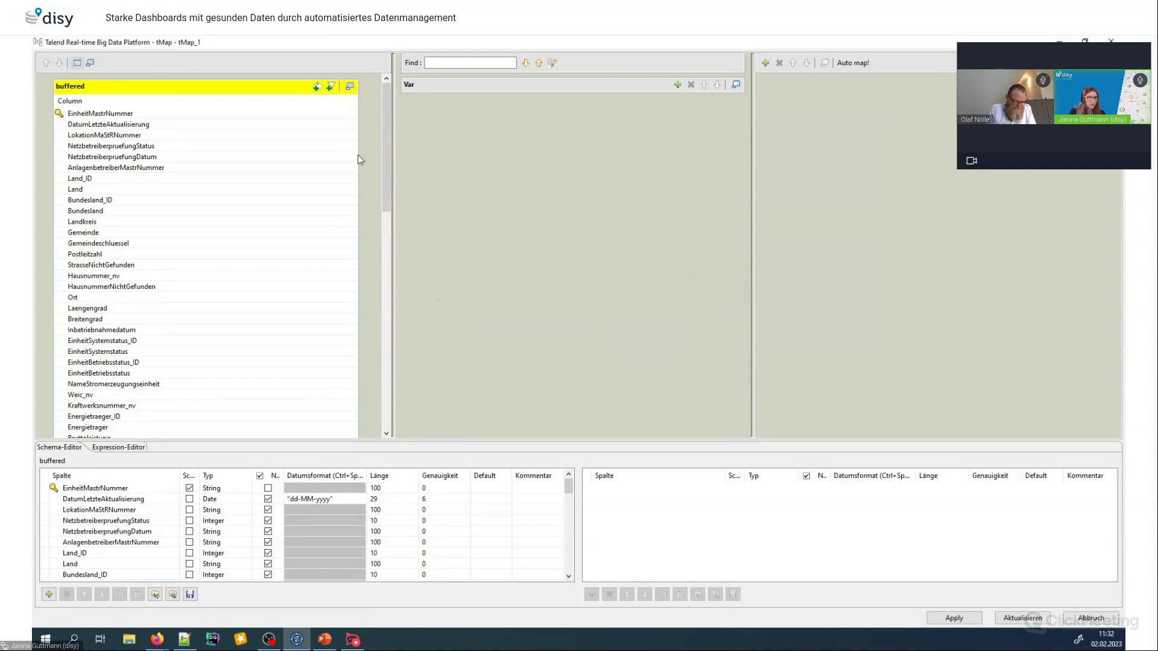
Select all columns of the buffered input table
left_click(235, 114)
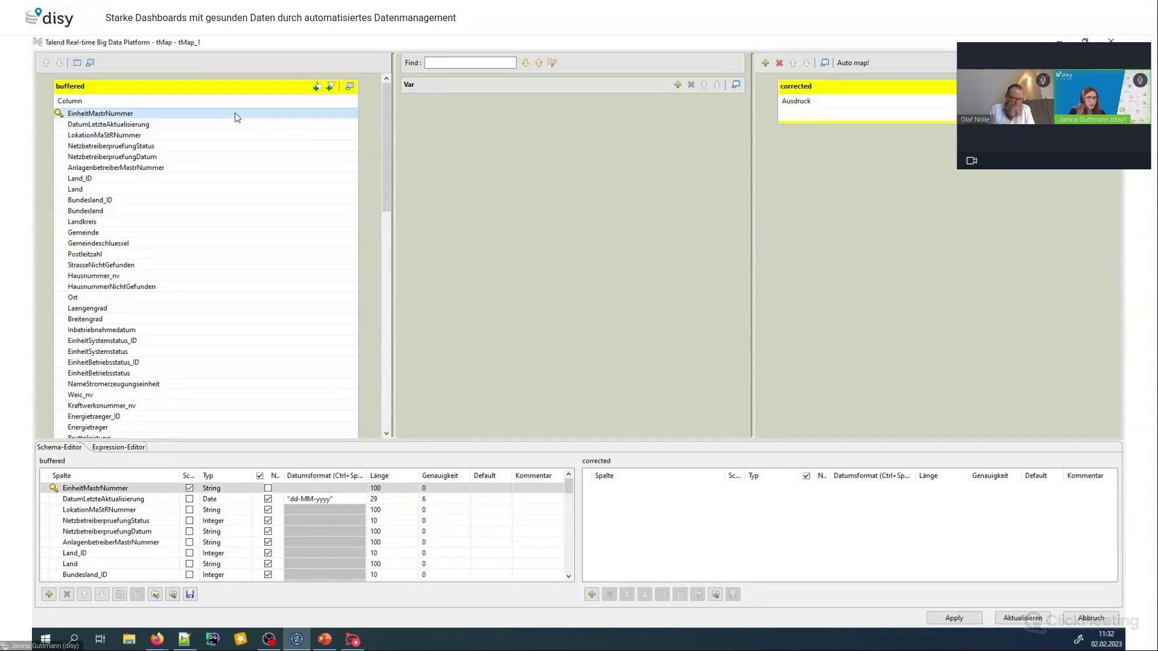
left_click_drag(386, 164, 384, 400)
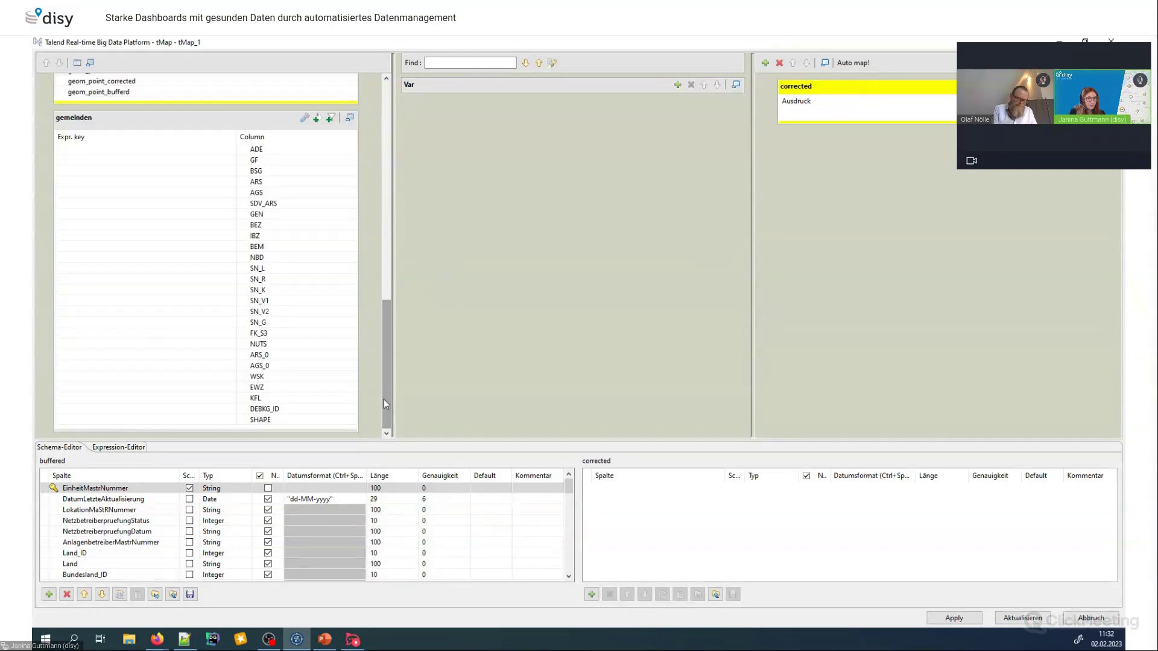
scroll(347, 218, "up", 5)
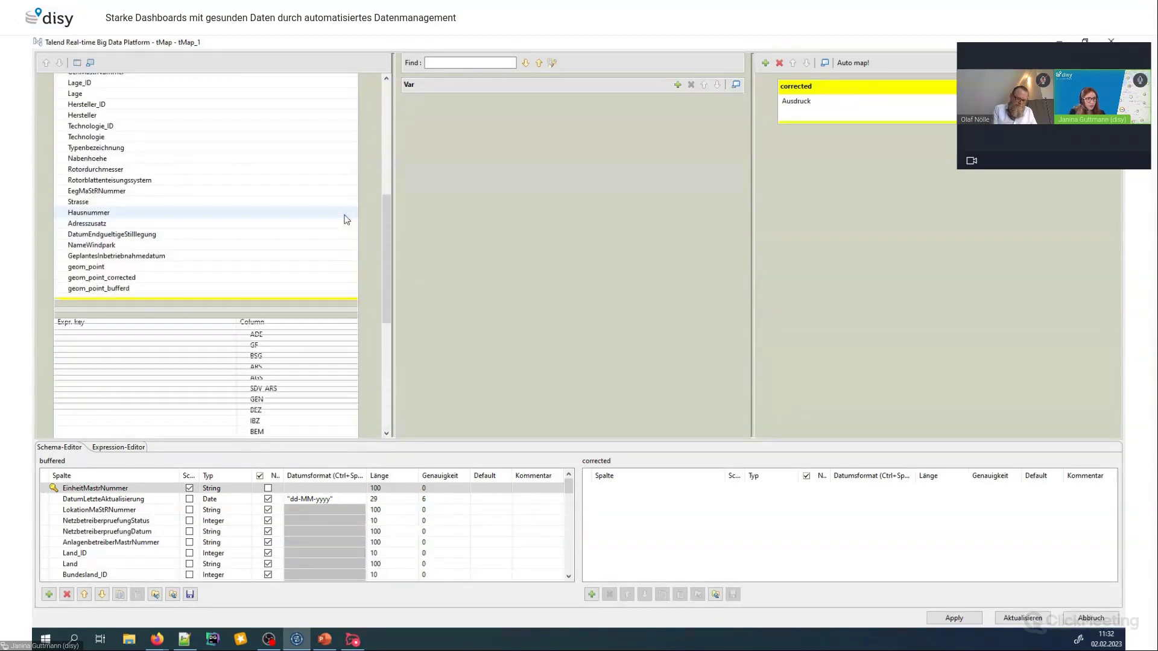
scroll(274, 302, "up", 6)
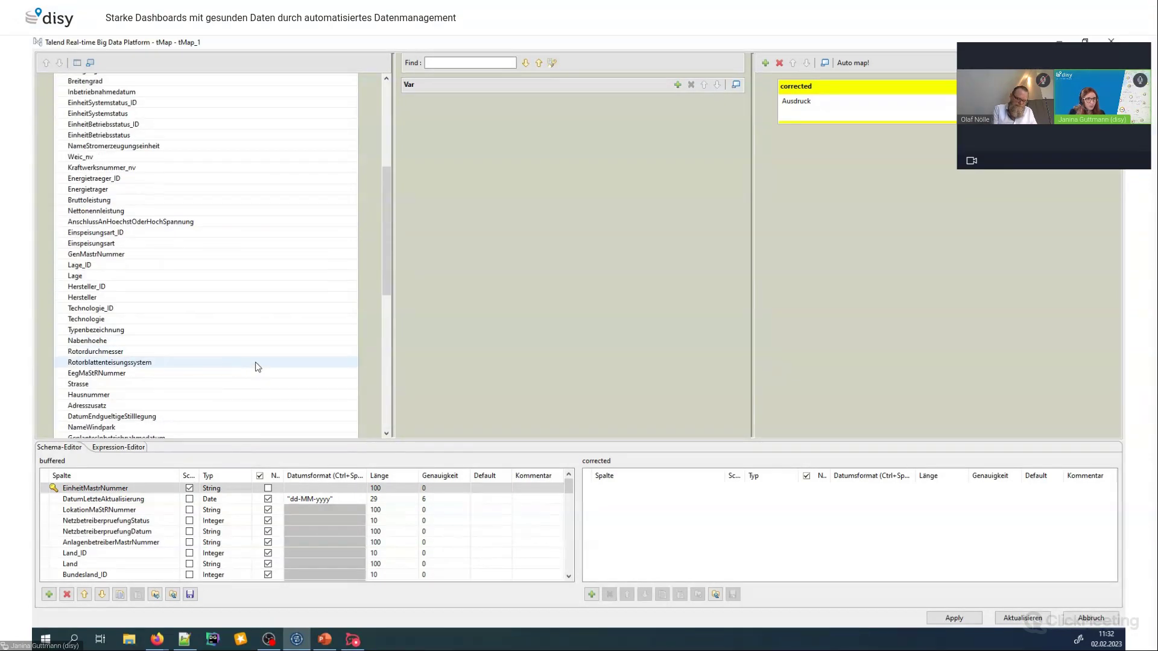
scroll(258, 367, "down", 1)
scroll(258, 367, "down", 3)
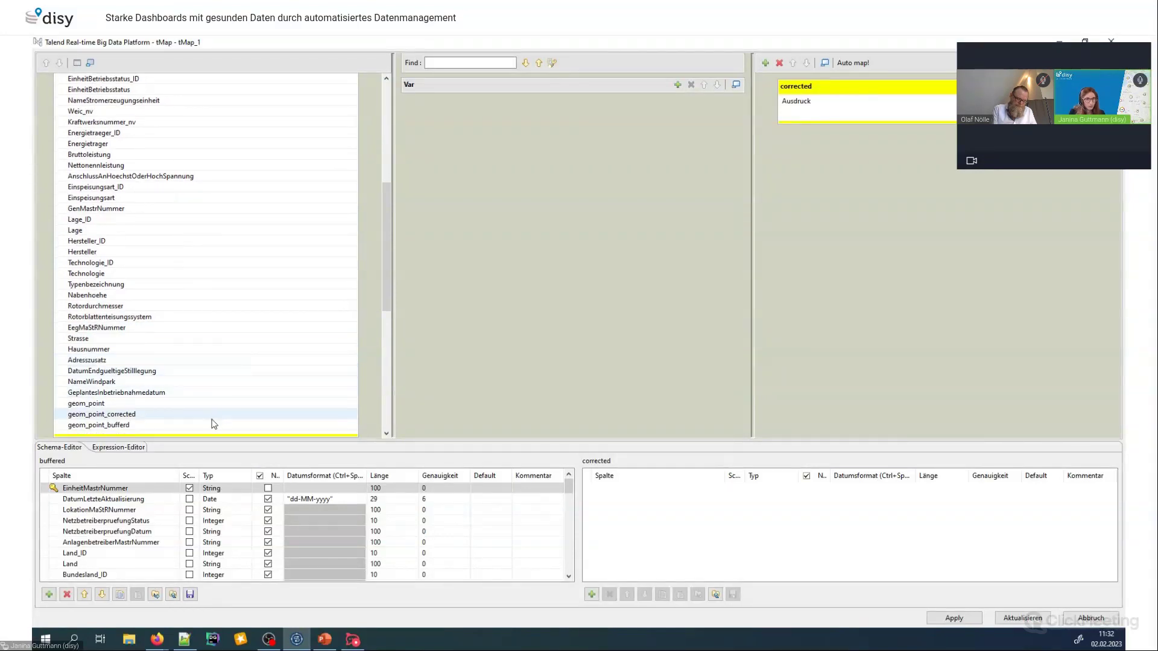
key("ctrl+a")
Map all buffered columns into corrected, clear geom_point, and set geom_point_corrected to true
left_click_drag(205, 132, 872, 121)
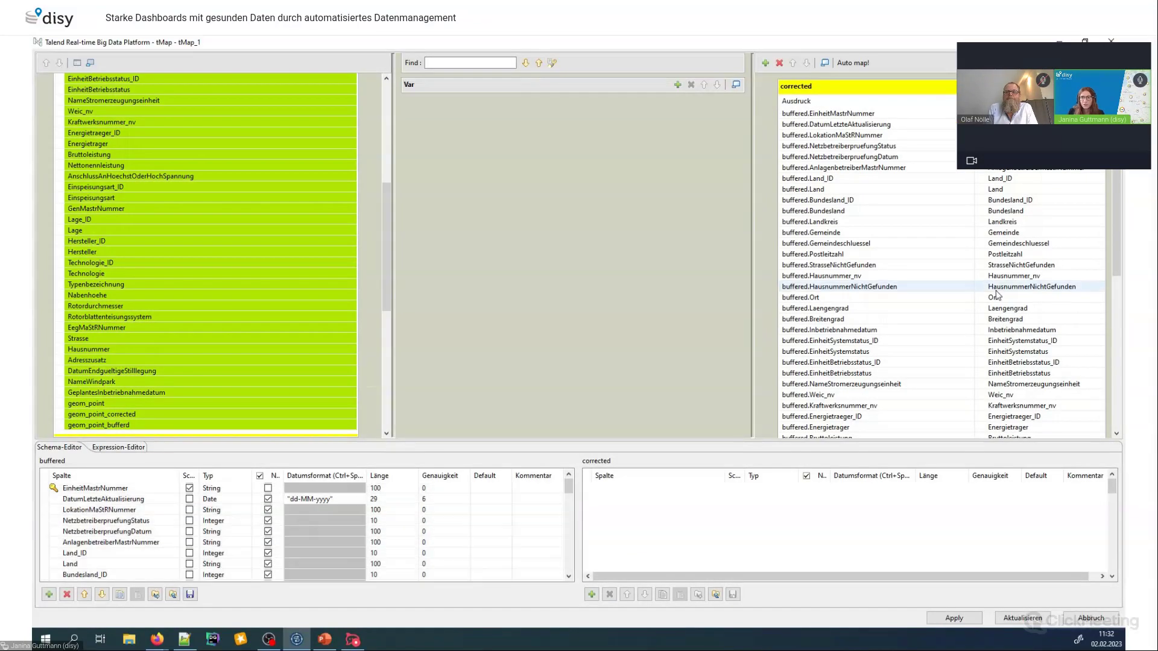
left_click_drag(1114, 278, 1113, 342)
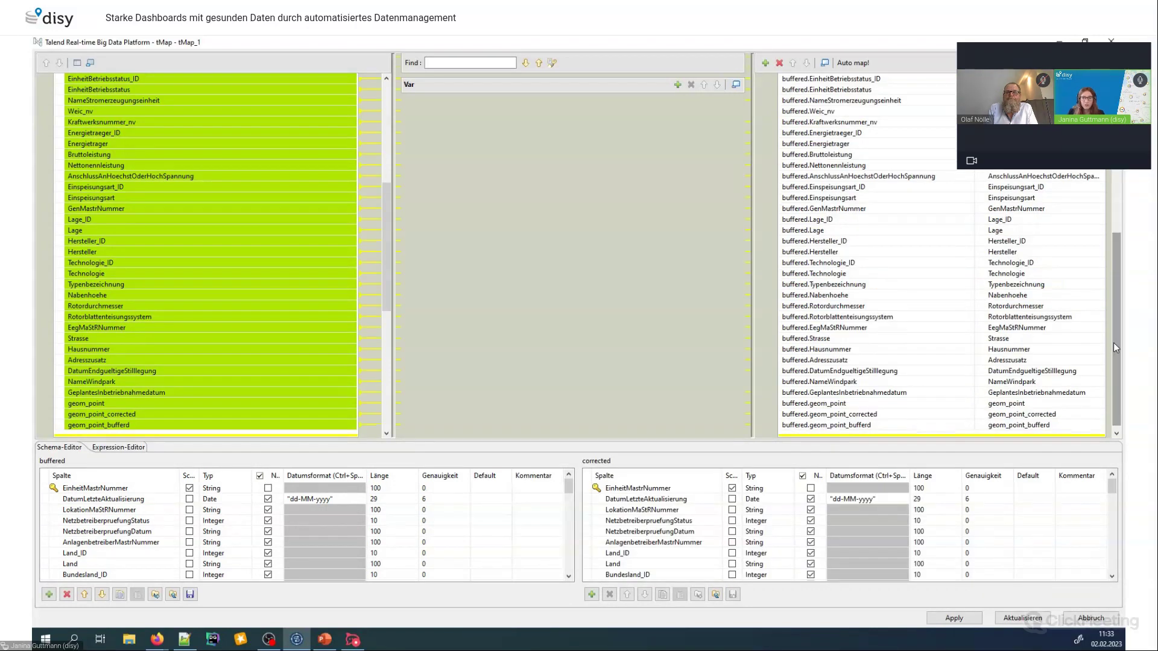
left_click(881, 405)
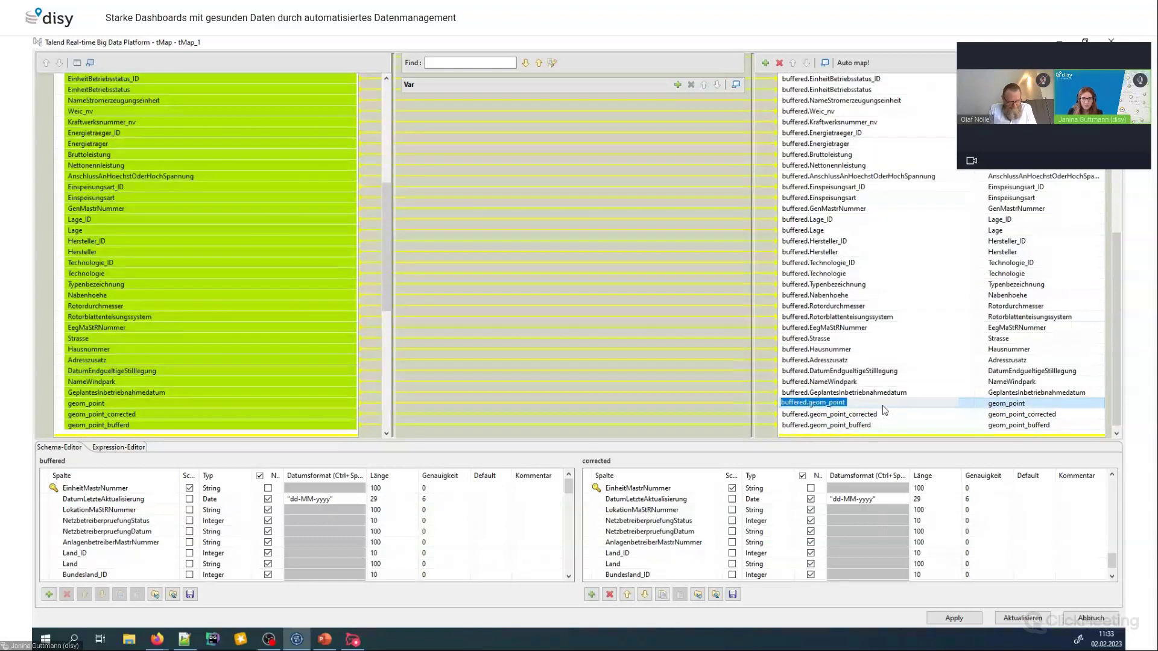
key("Delete")
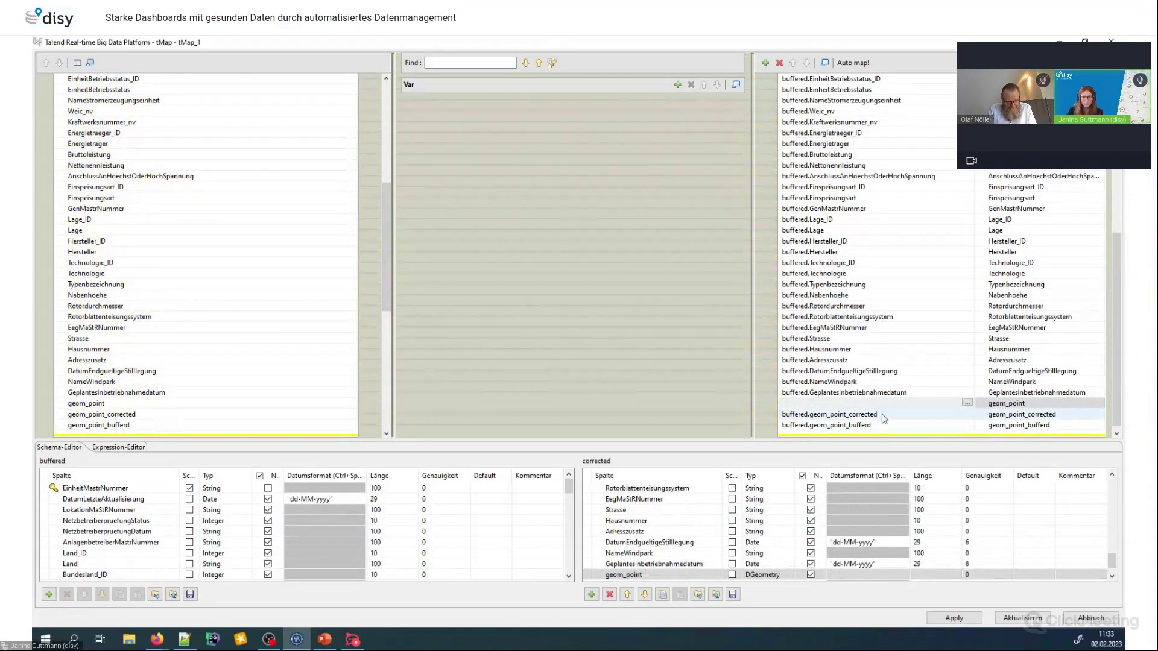
left_click(881, 415)
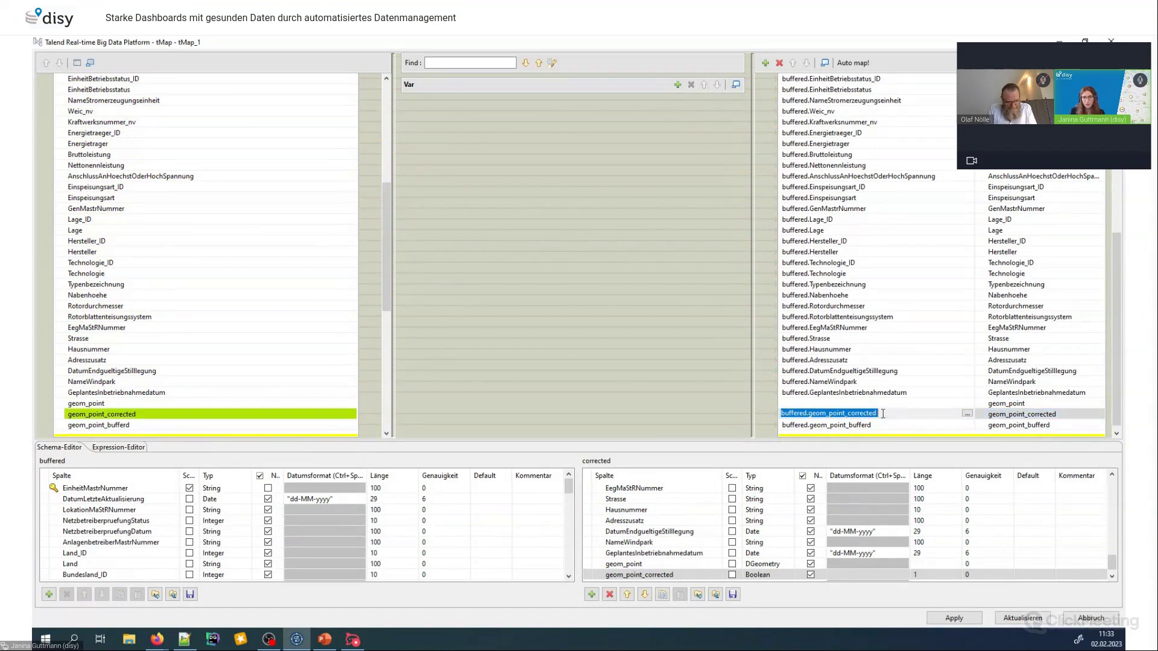
type("true")
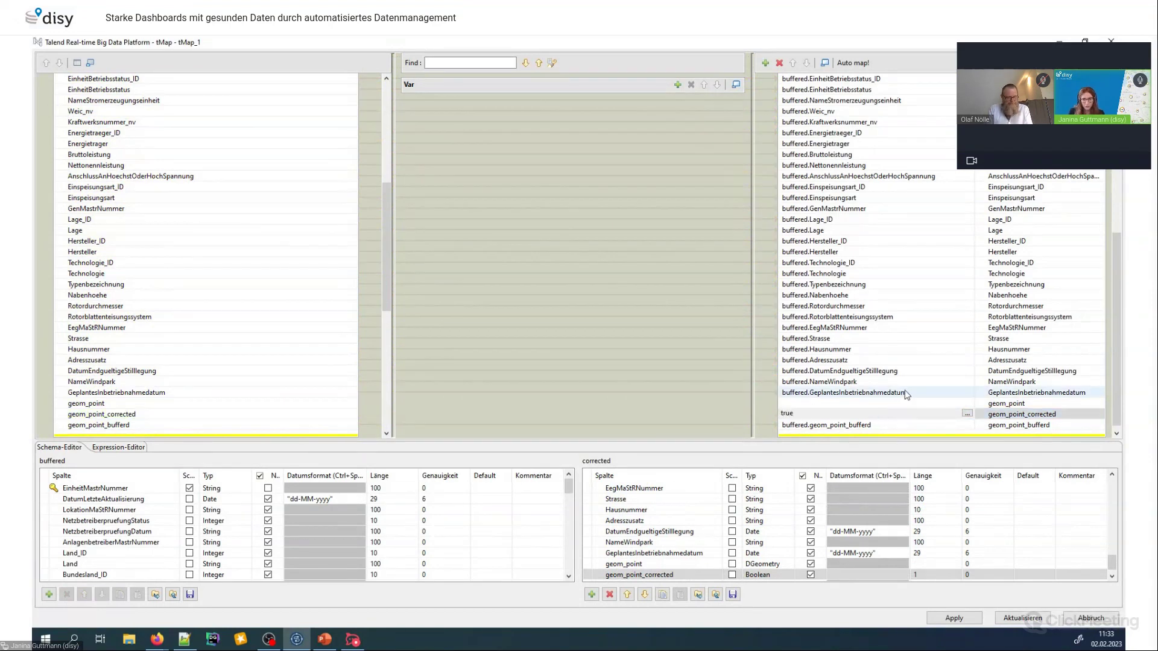
Remove the geom_point_bufferd column from the corrected output
left_click(881, 426)
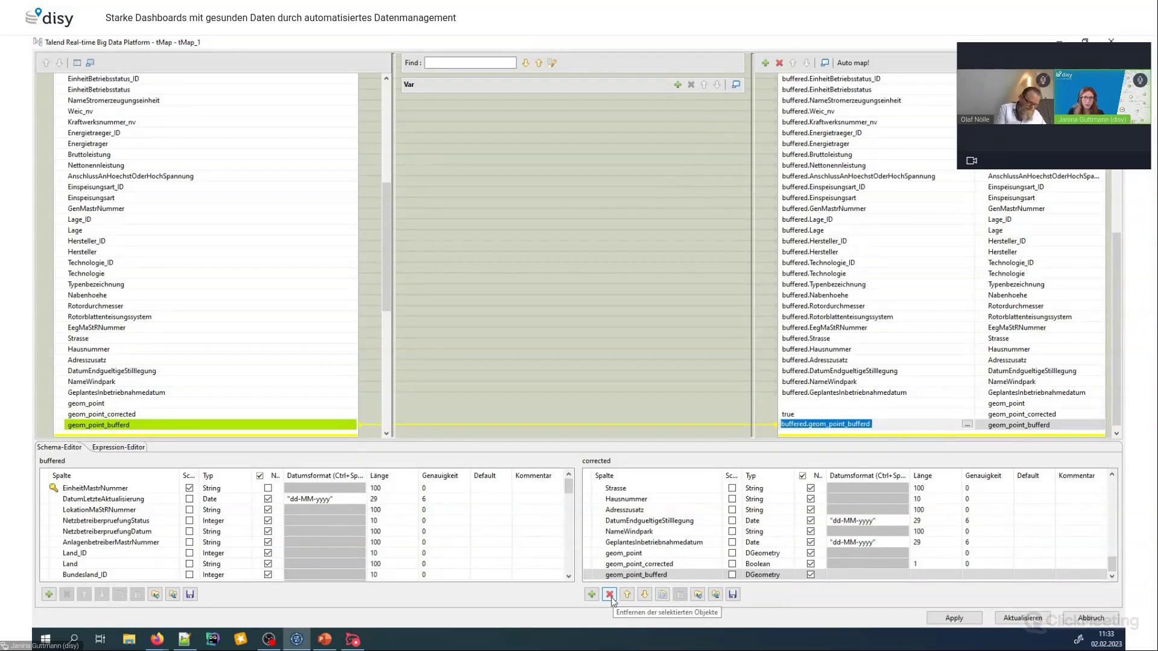
left_click(609, 595)
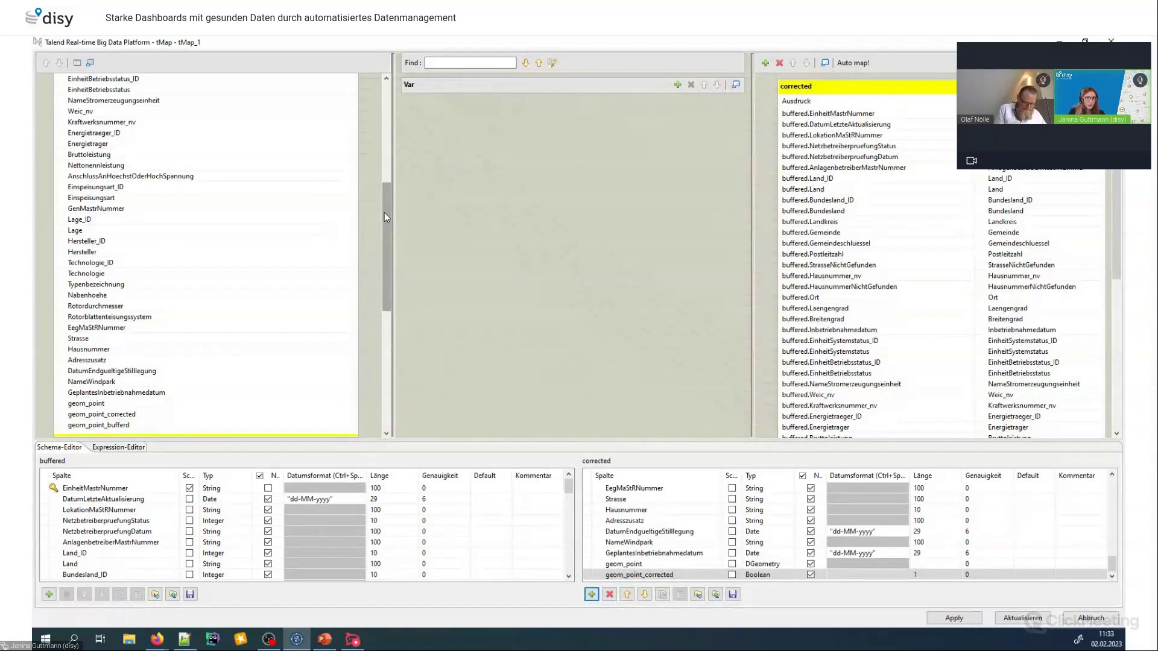
left_click_drag(385, 228, 424, 391)
scroll(874, 292, "down", 2)
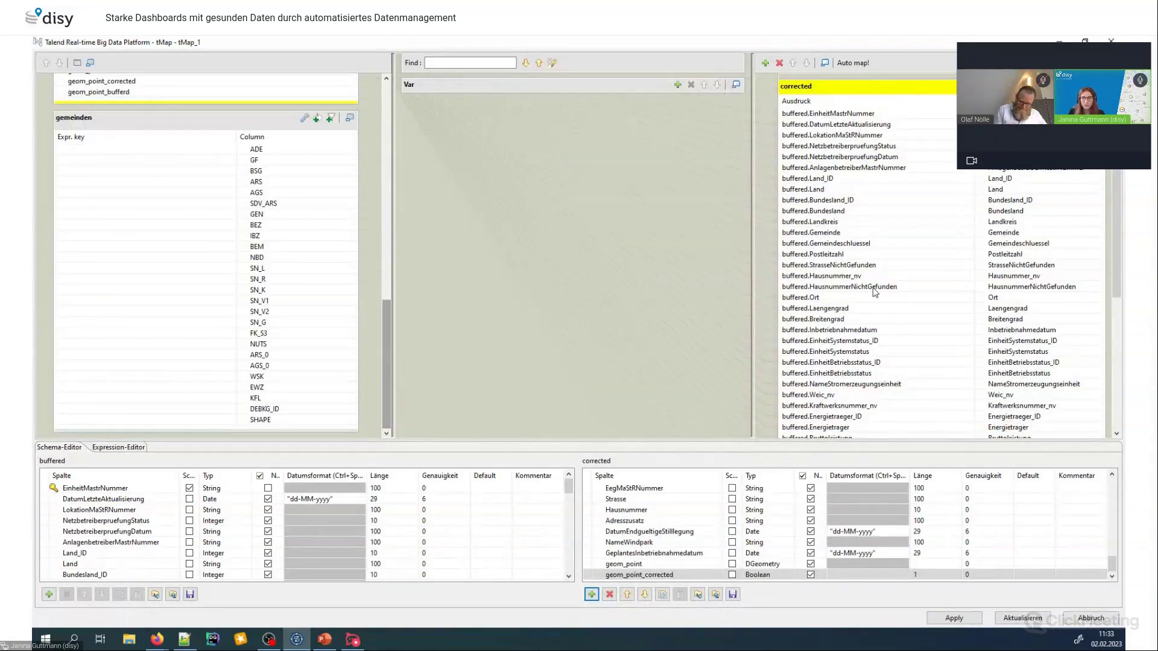
scroll(875, 291, "down", 6)
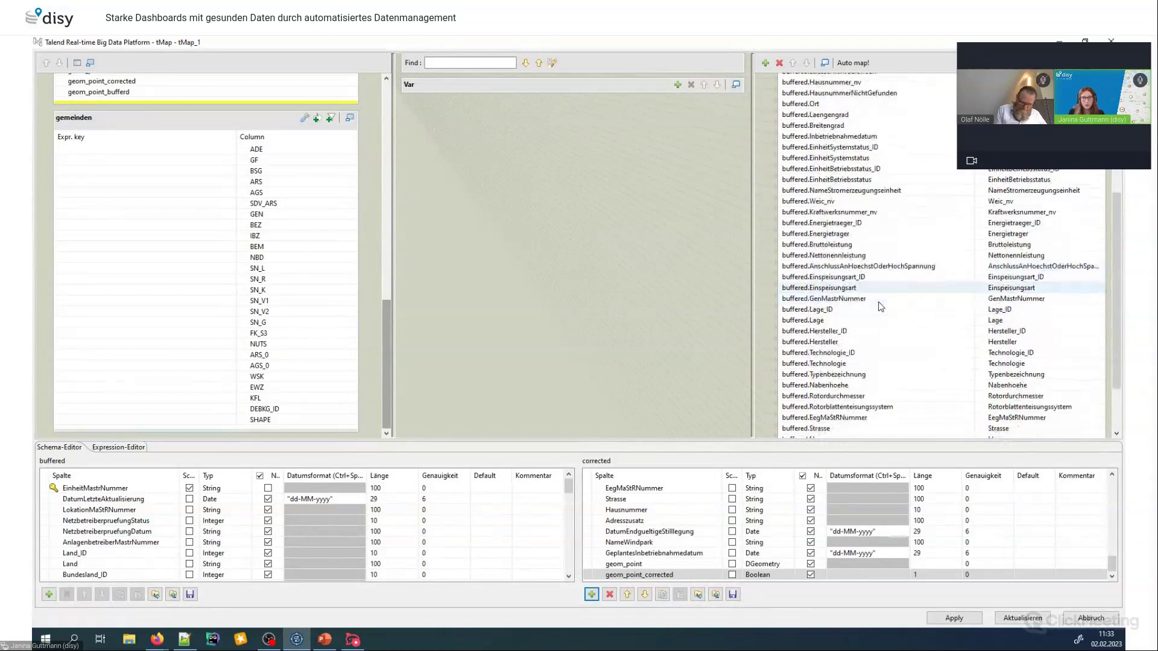
scroll(876, 307, "down", 2)
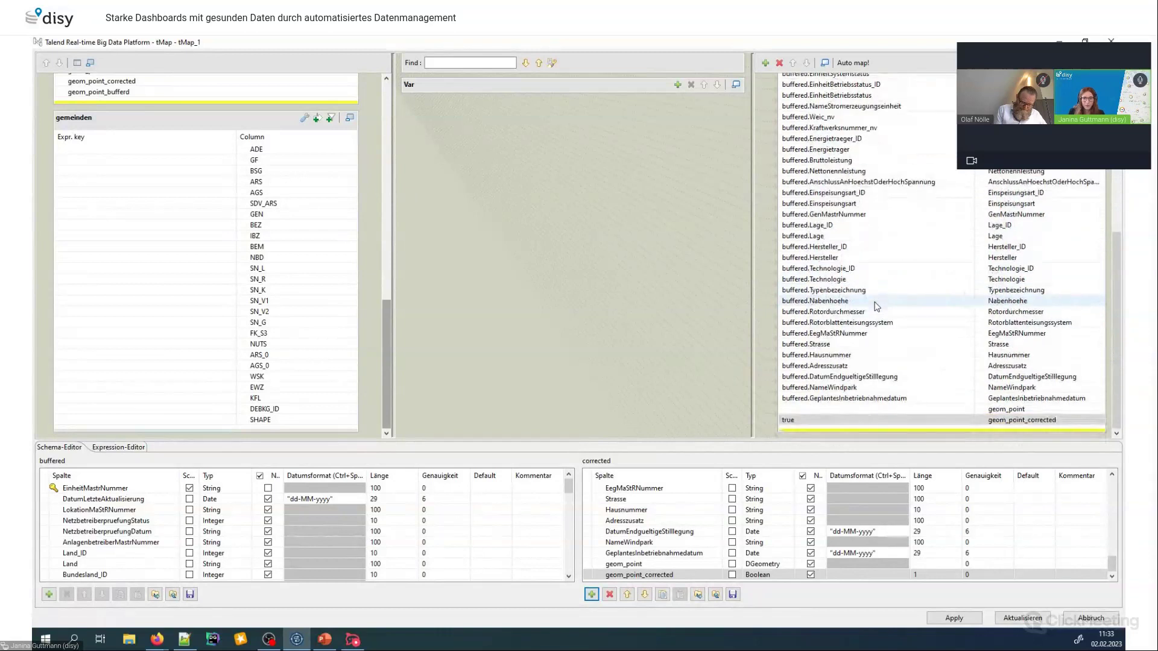
left_click(812, 410)
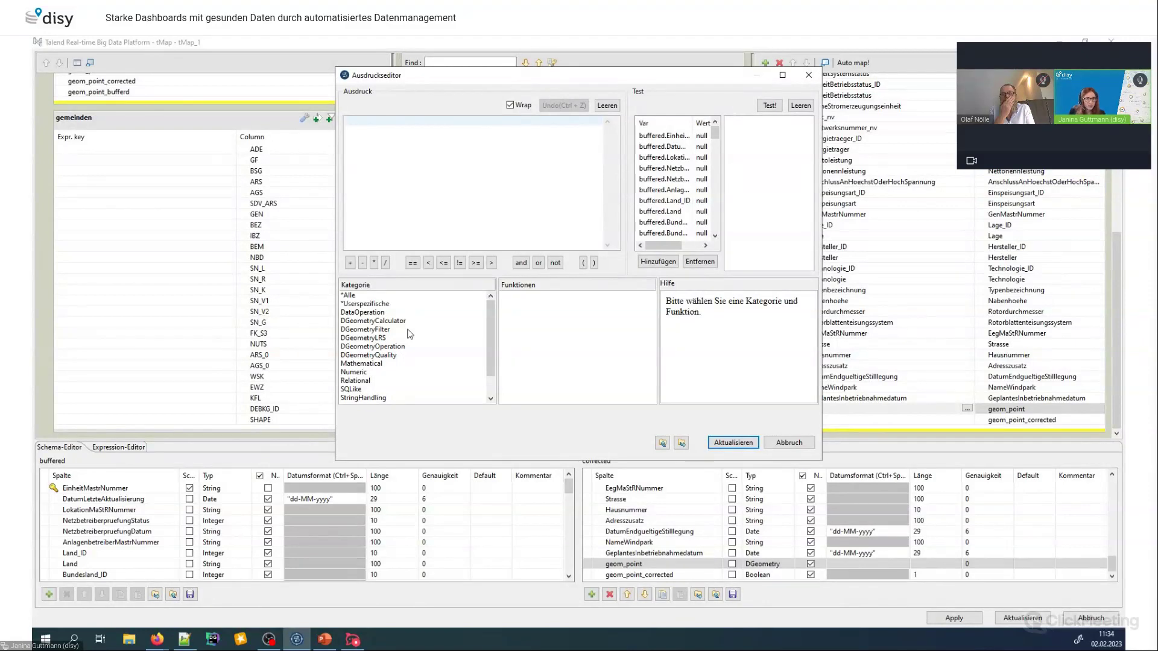
Build geom_point's expression as DGeometryOperation.CENTROID(gemeinden.SHAPE) in the expression editor and apply it
left_click(363, 350)
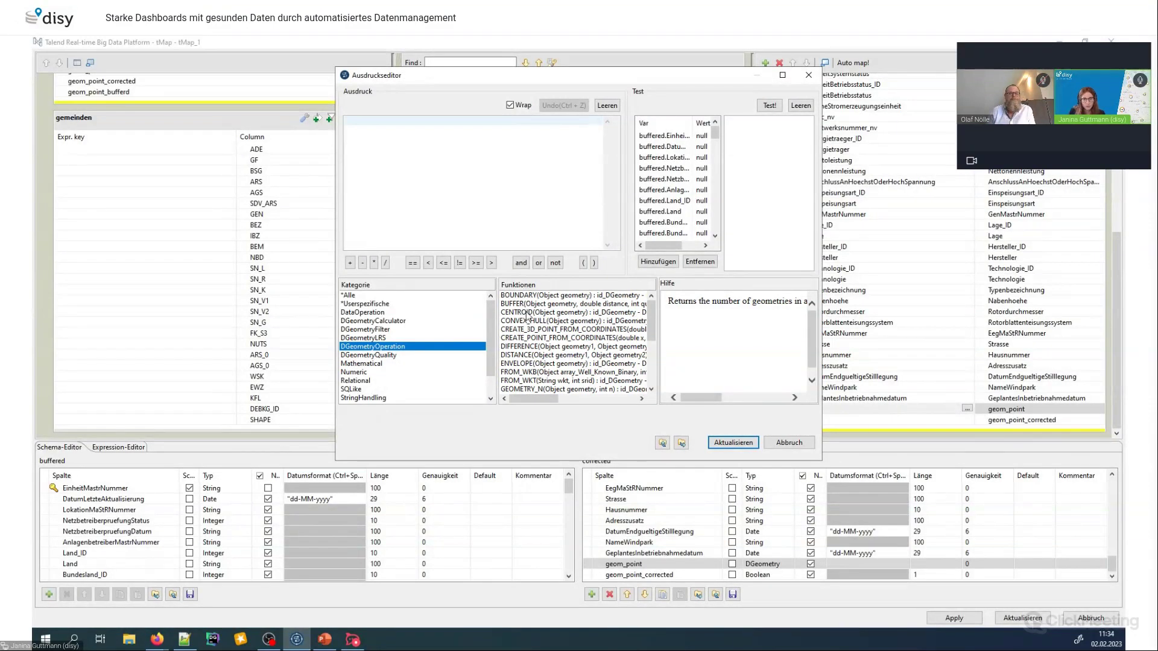
left_click(631, 312)
double_click(630, 312)
left_click_drag(473, 121, 456, 121)
key("BackSpace")
left_click_drag(716, 134, 717, 244)
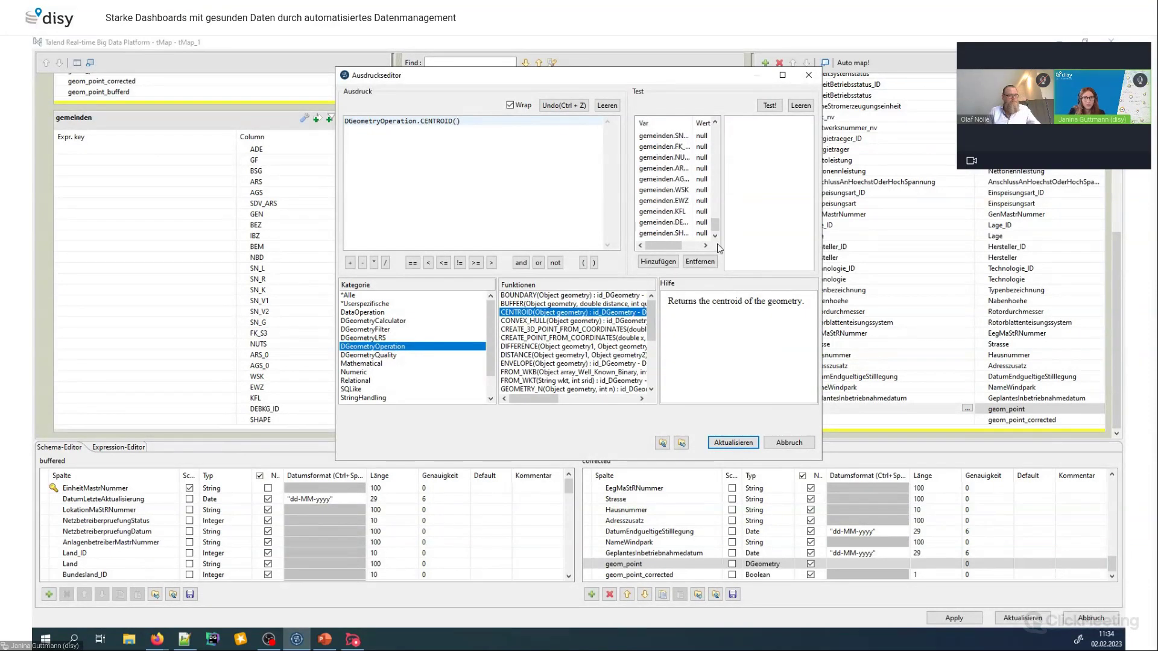
double_click(656, 233)
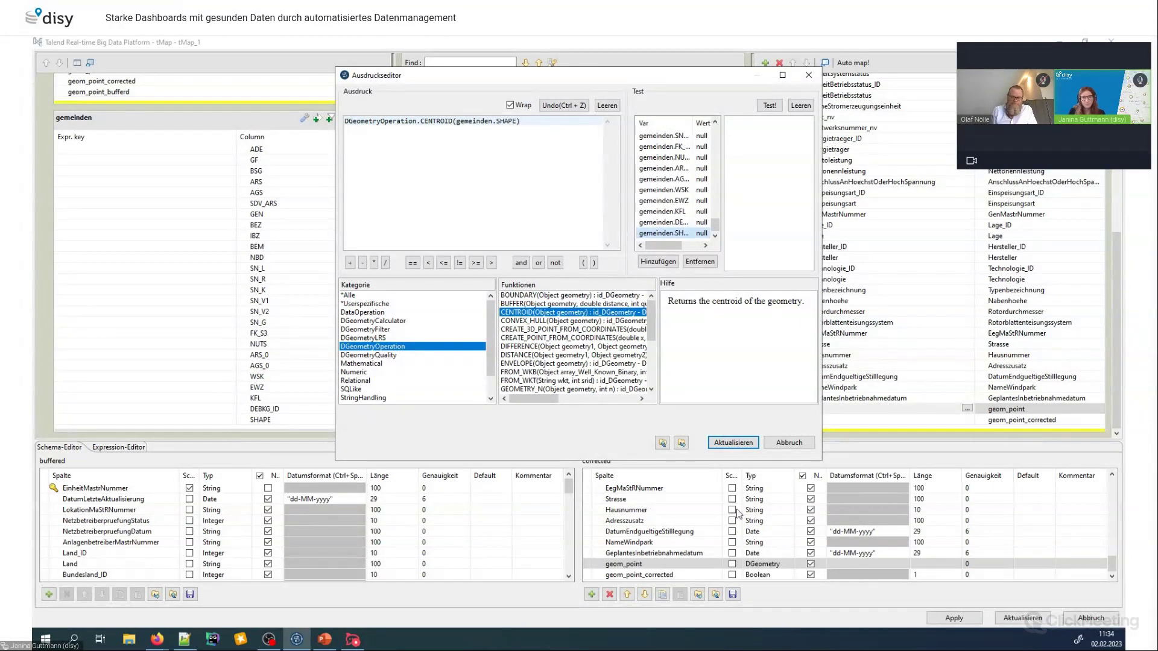
left_click(733, 443)
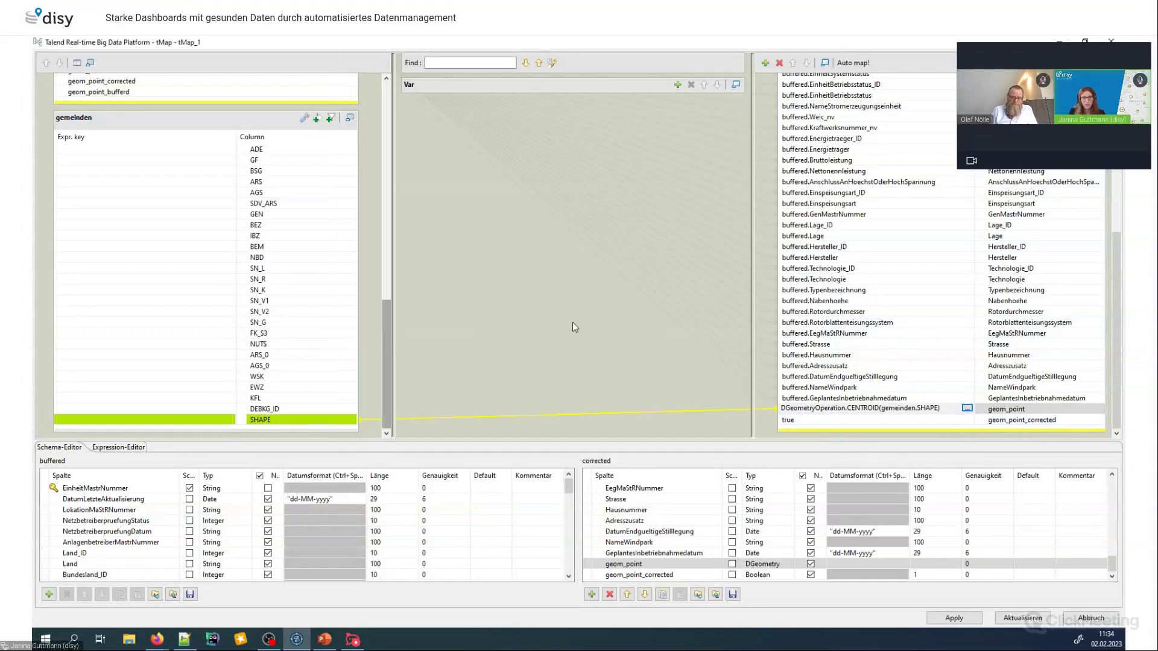
Turn on the gemeinden expression filter and enter buffered.Gemeindeschluessel.equals(gemeinden.AGS) &&
left_click_drag(389, 323, 393, 272)
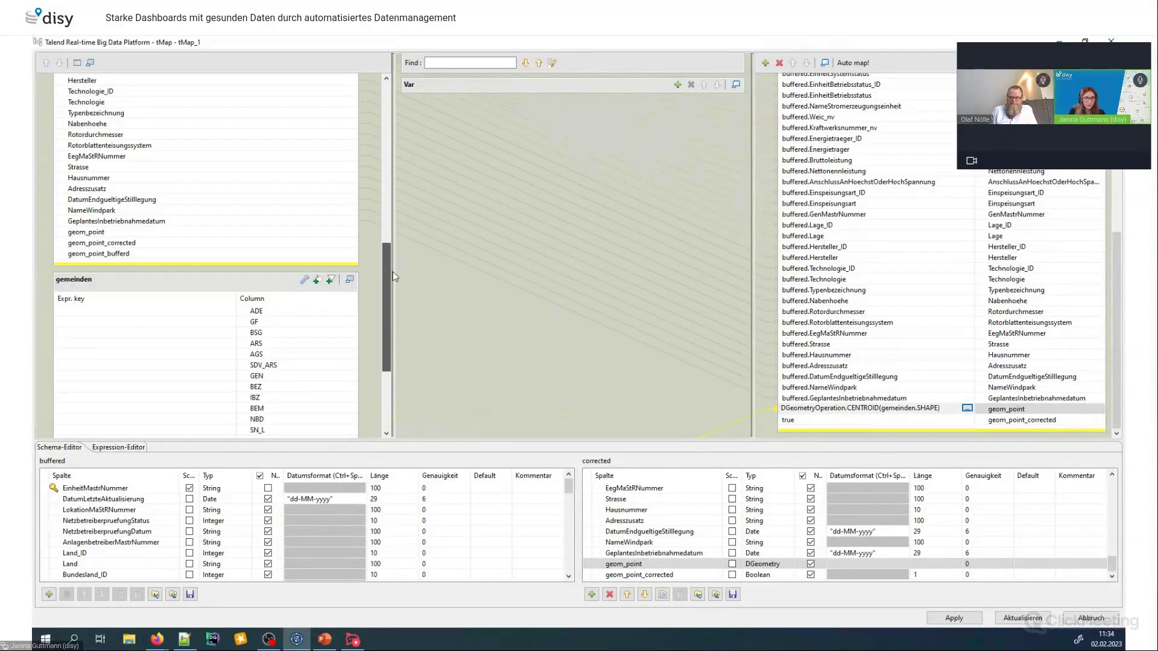
left_click(320, 283)
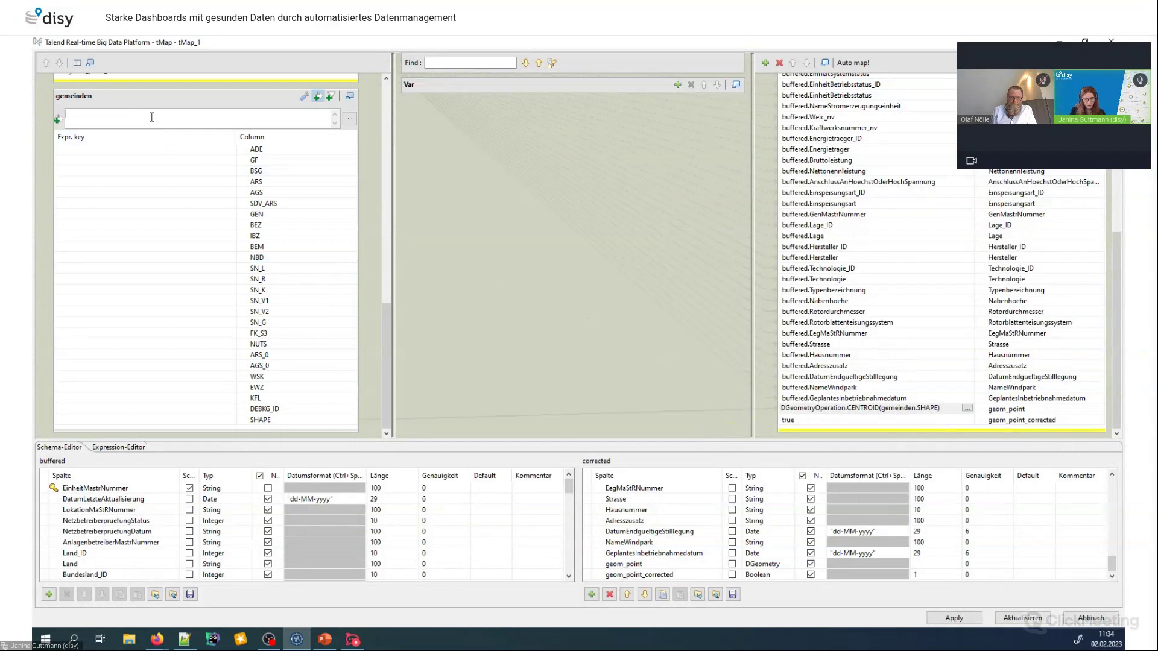
type("buffered")
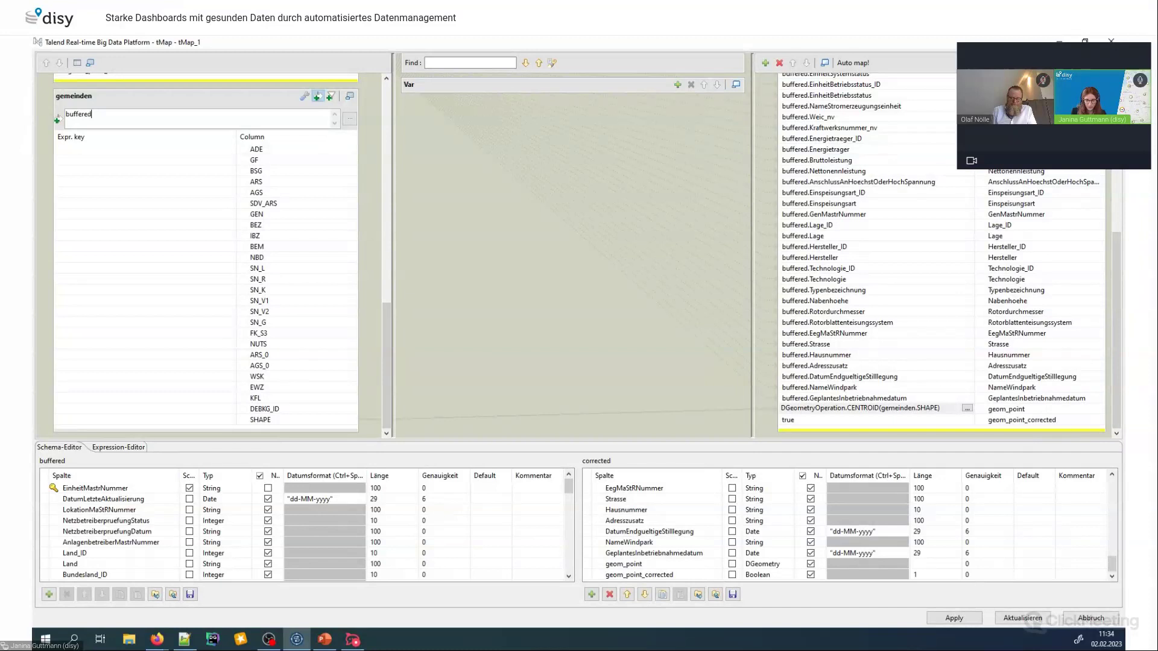
type(".ge")
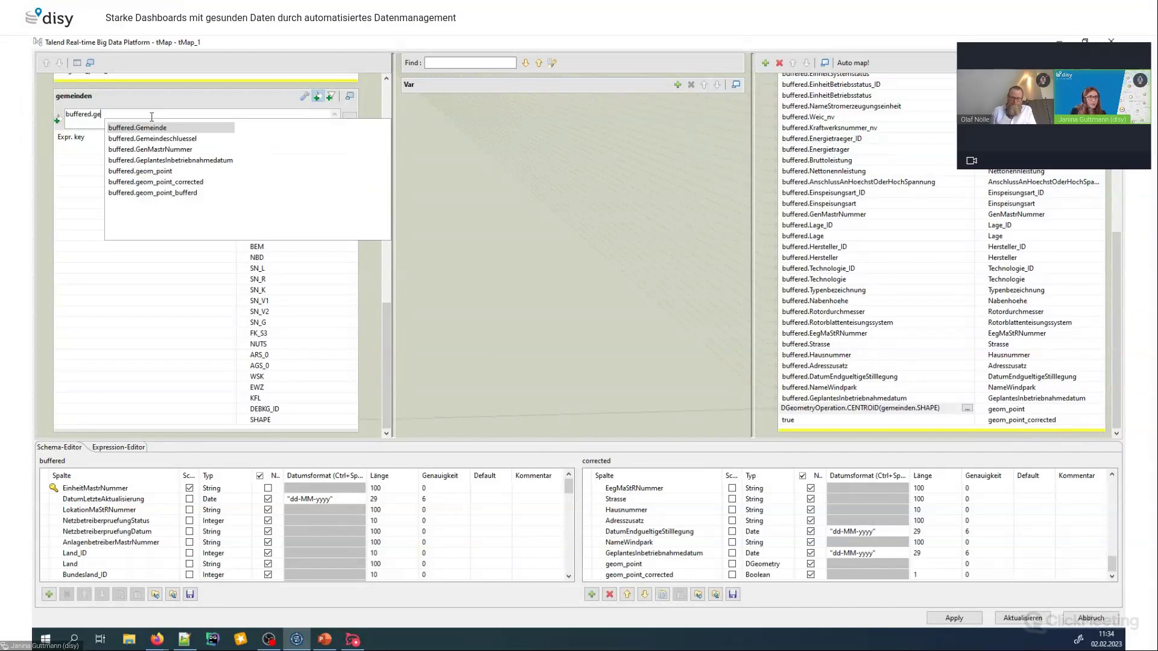
double_click(160, 127)
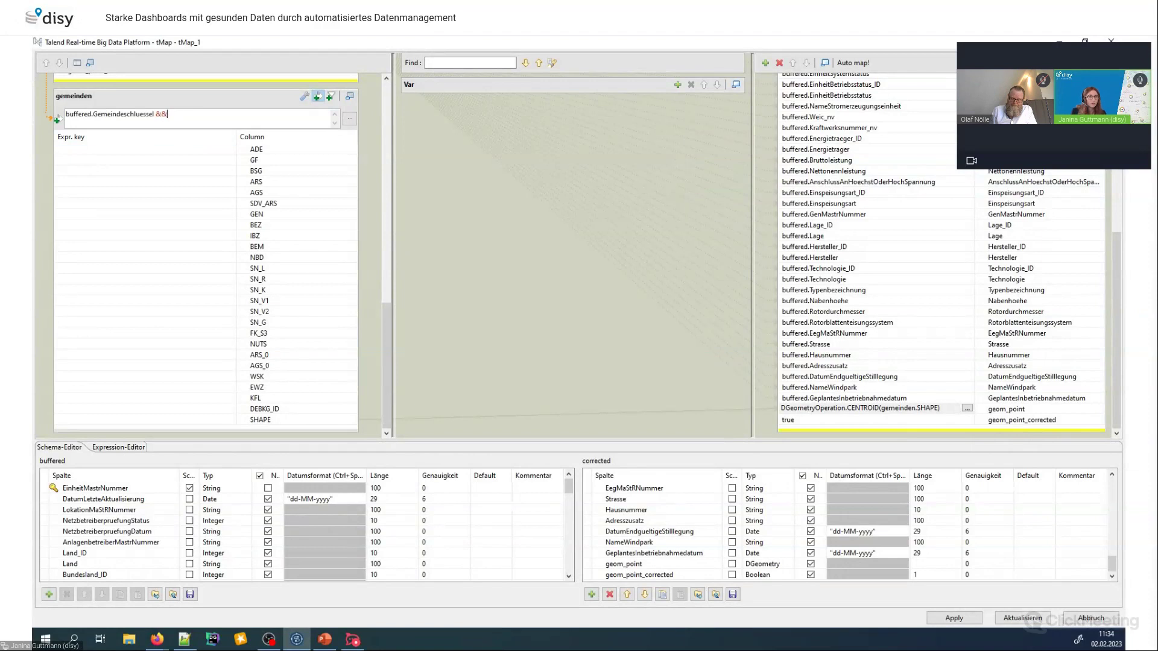
type(".equals(")
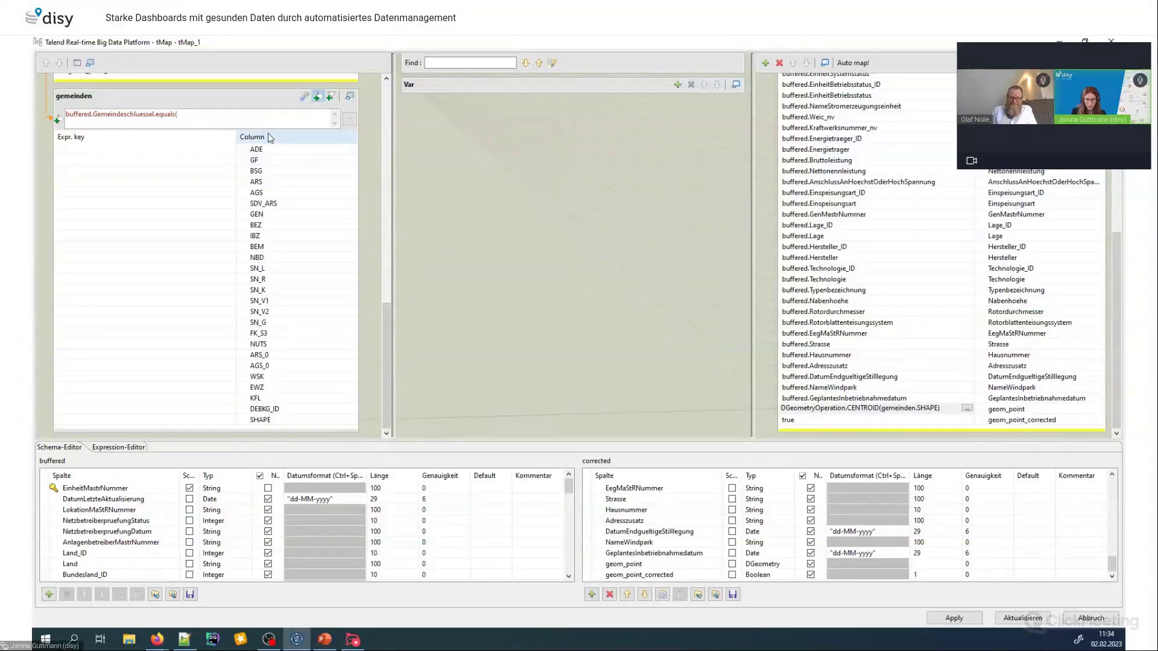
type("ags")
key("ctrl+space")
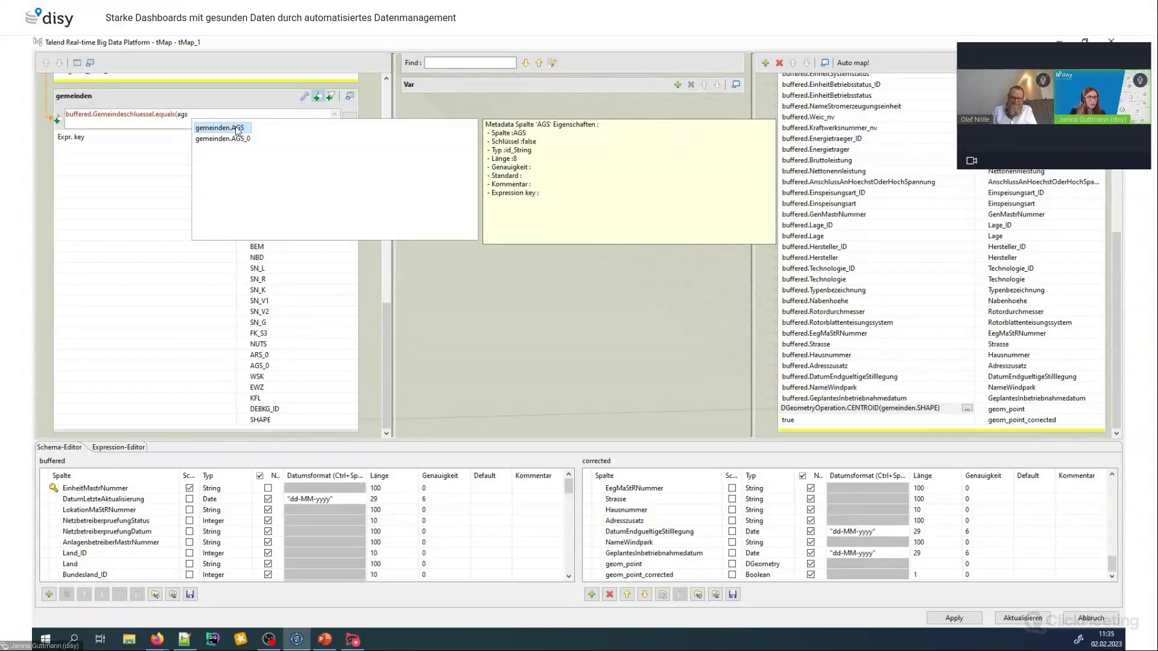
double_click(236, 128)
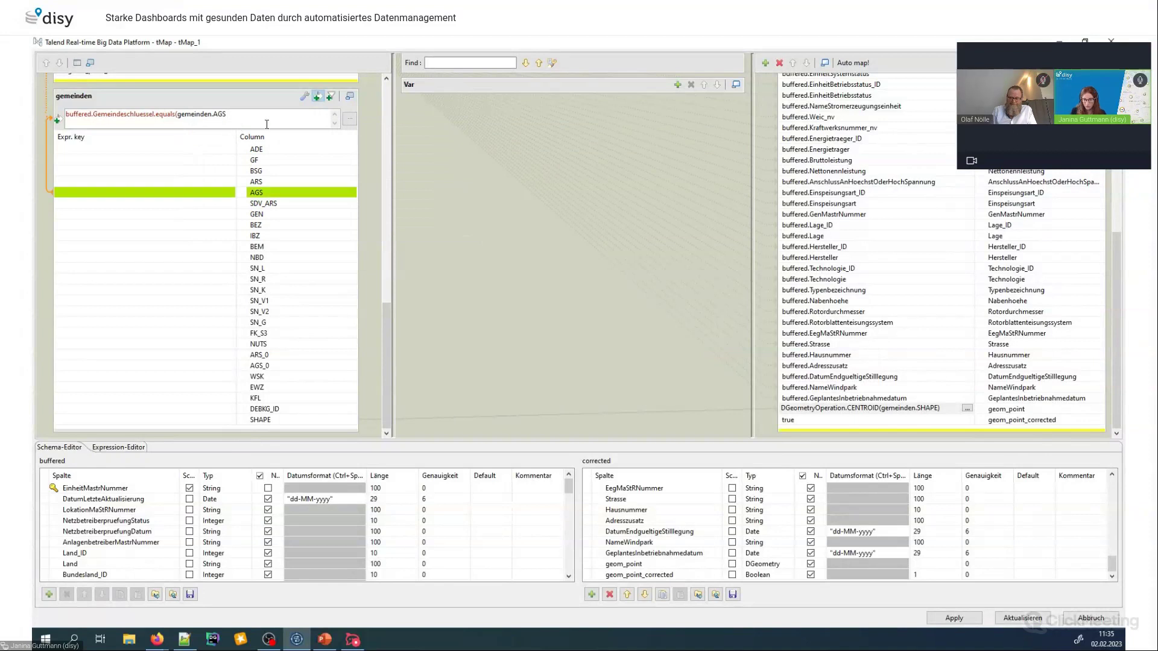
type(")")
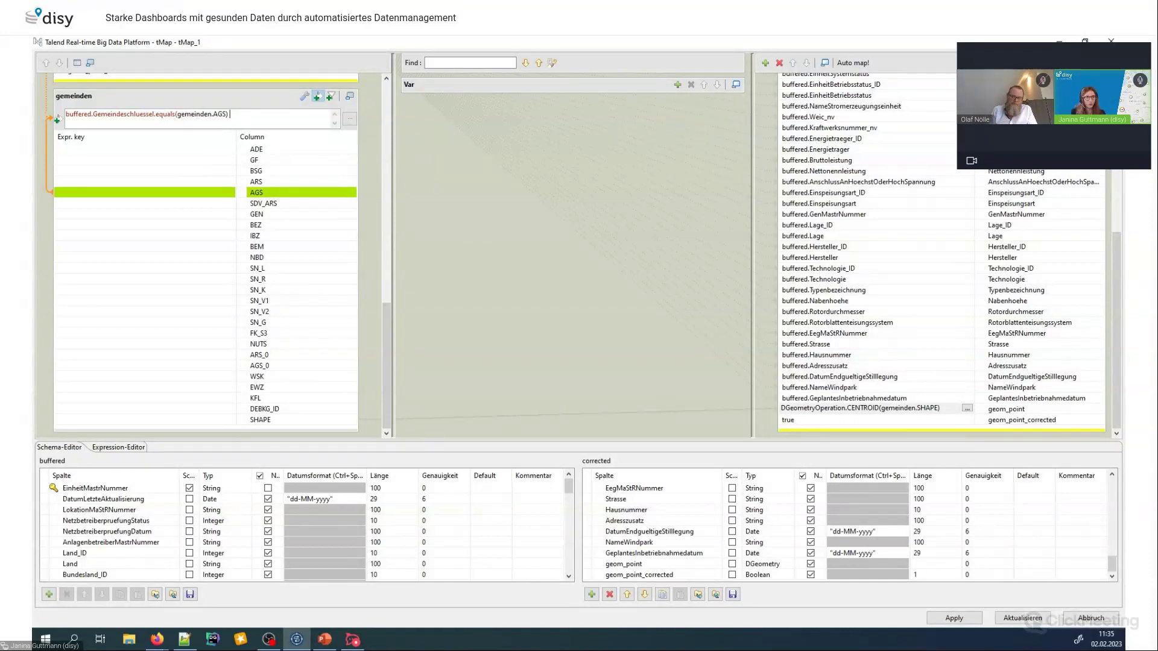
type("&&")
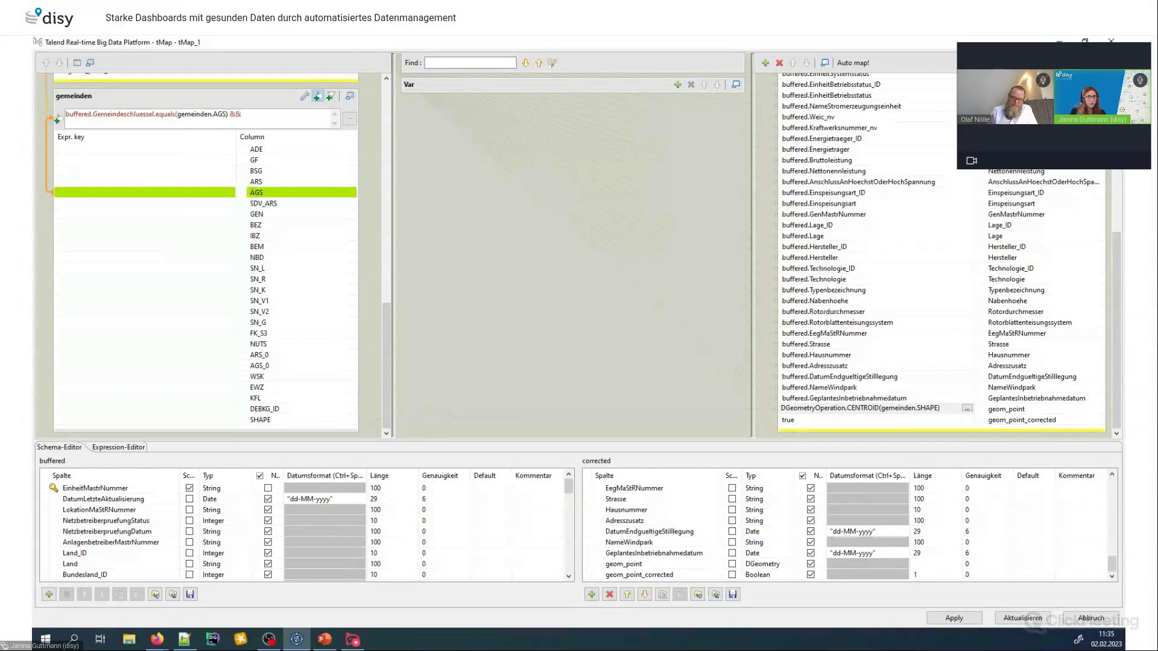
Append DGeometryFilter.INTERSECTS to the gemeinden filter expression via the expression editor
left_click(350, 119)
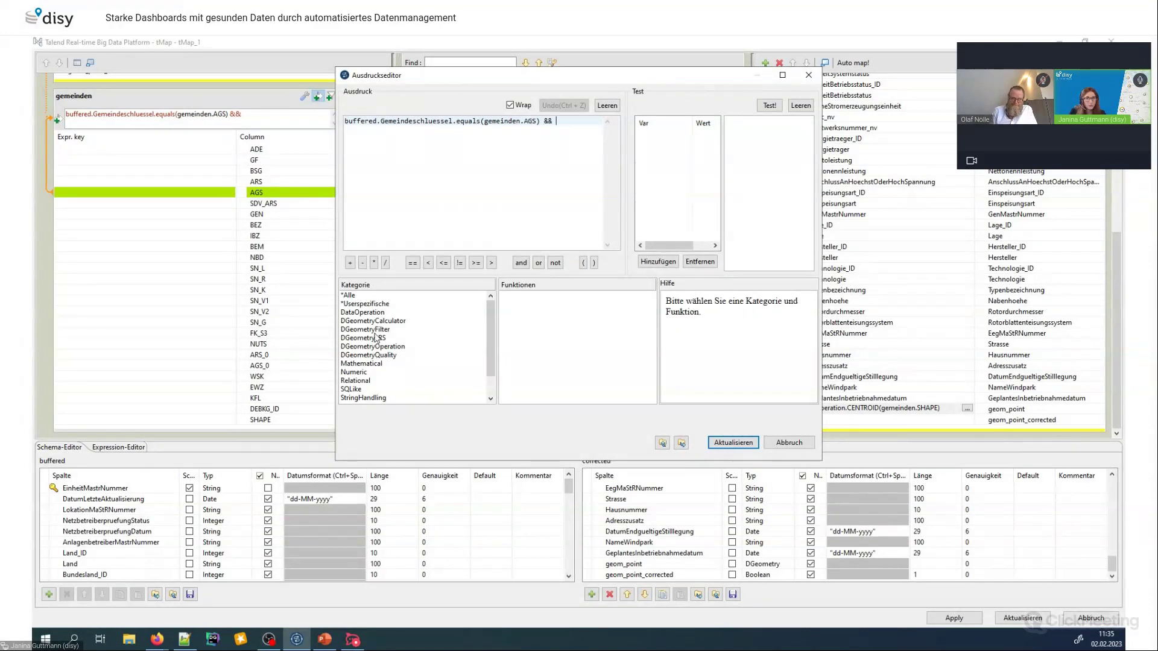
left_click(376, 330)
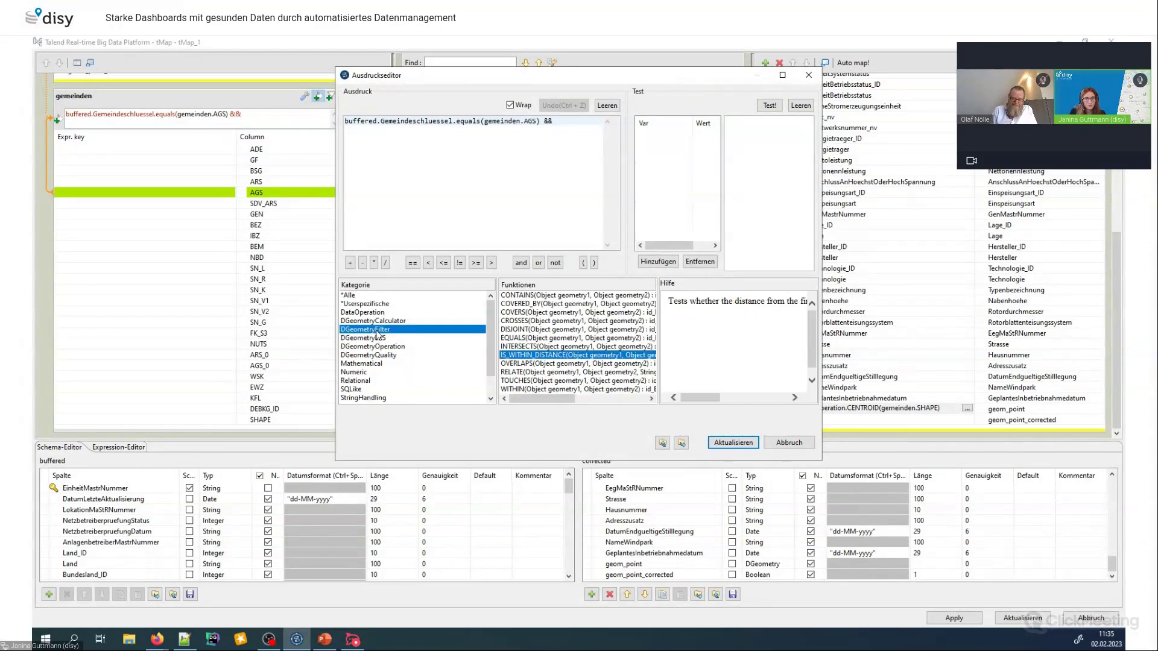
left_click(519, 347)
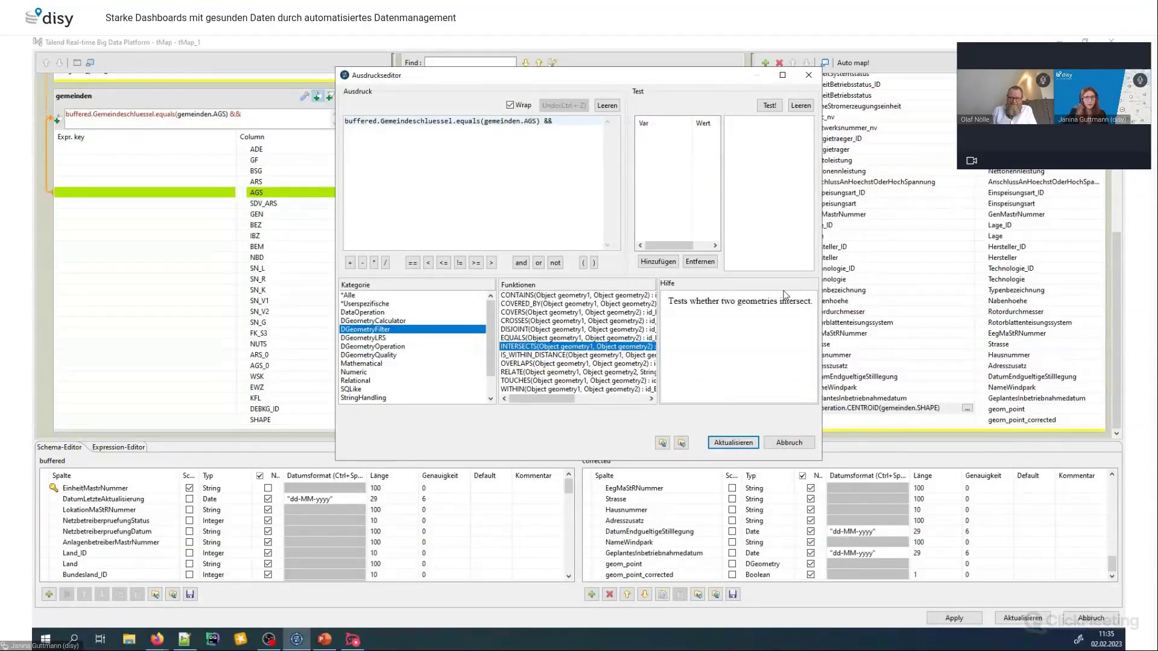
double_click(518, 348)
left_click(747, 444)
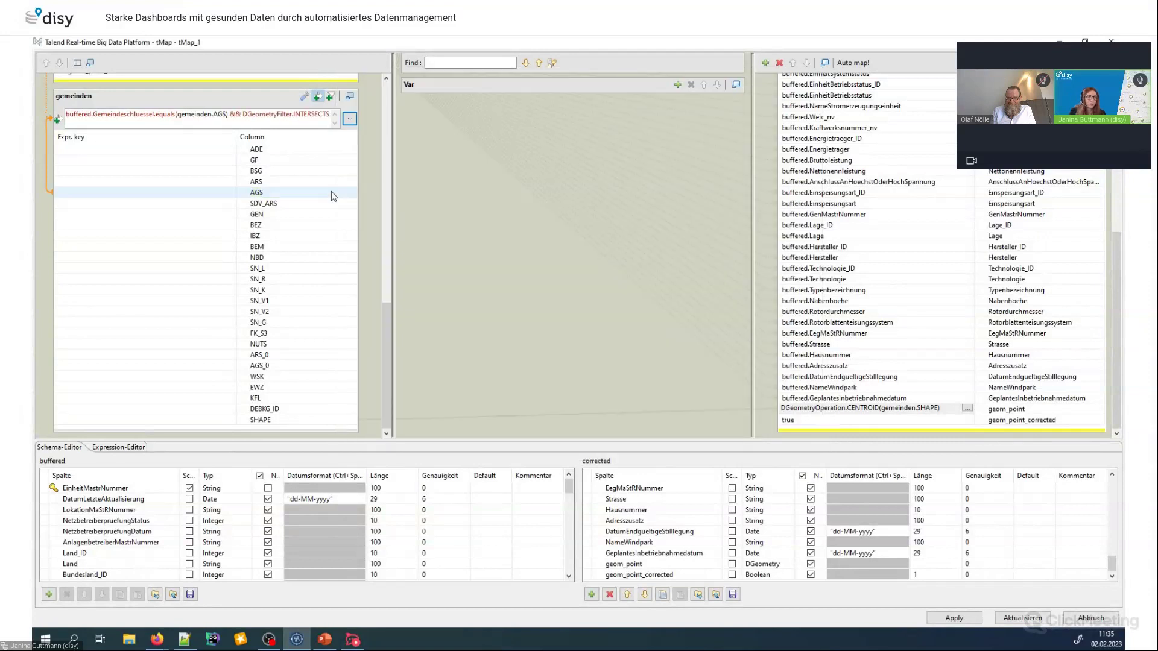
Replace INTERSECTS' first null argument with buffered.geom_point_bufferd
left_click_drag(292, 114, 398, 114)
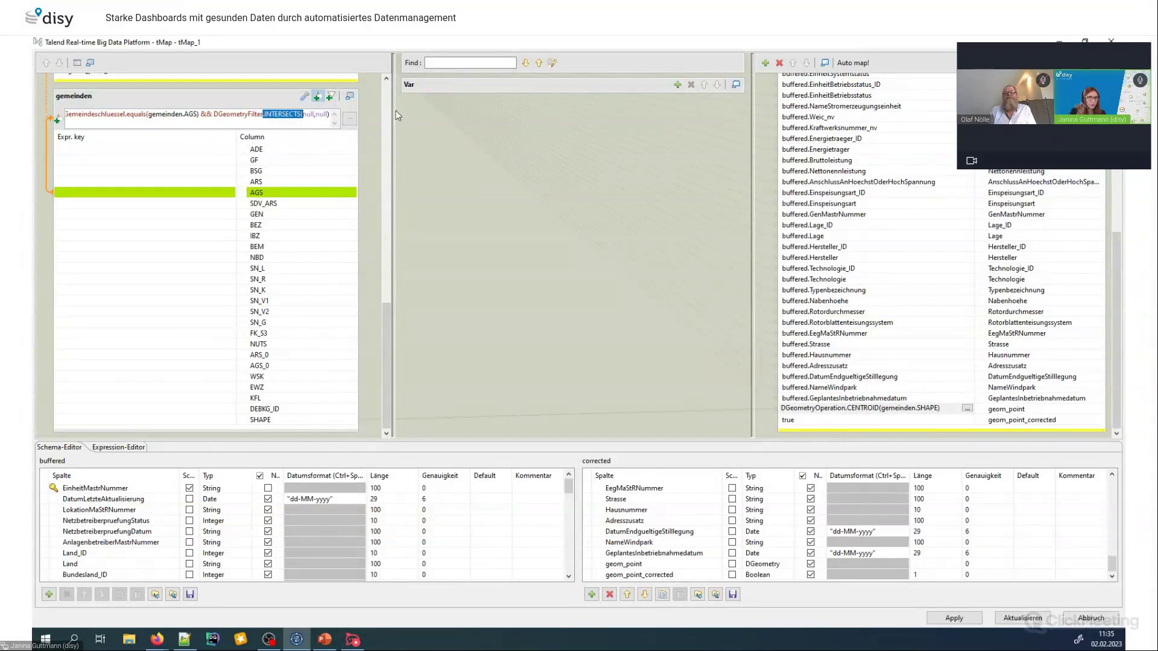
double_click(308, 114)
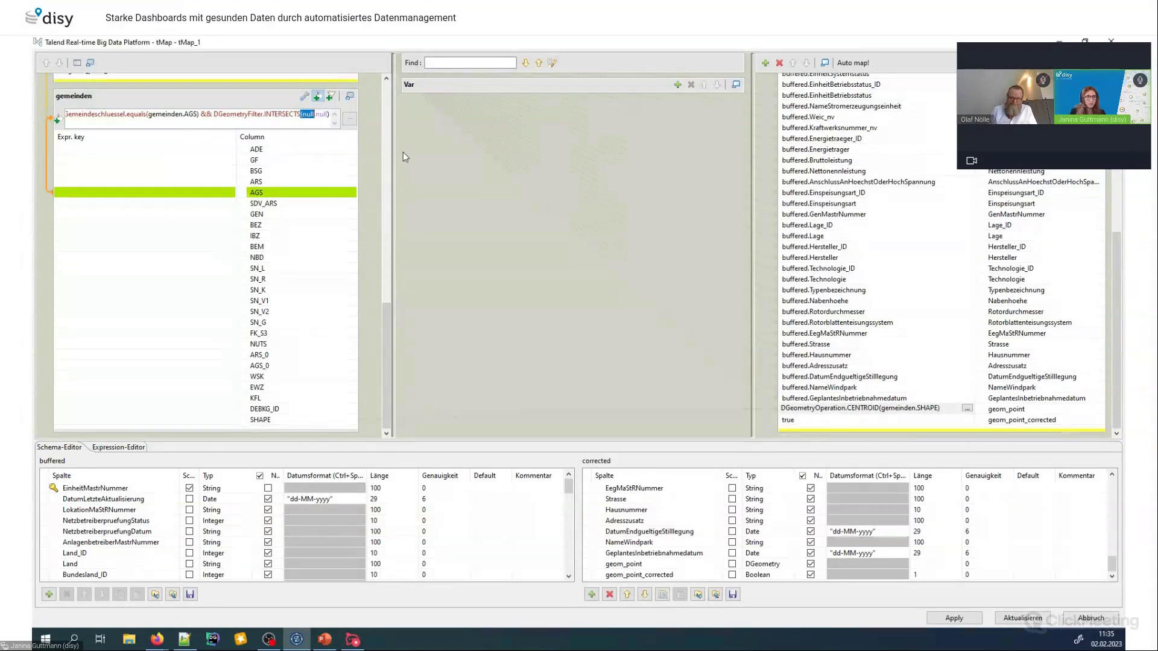
key("shift+Left")
key("shift+Left")
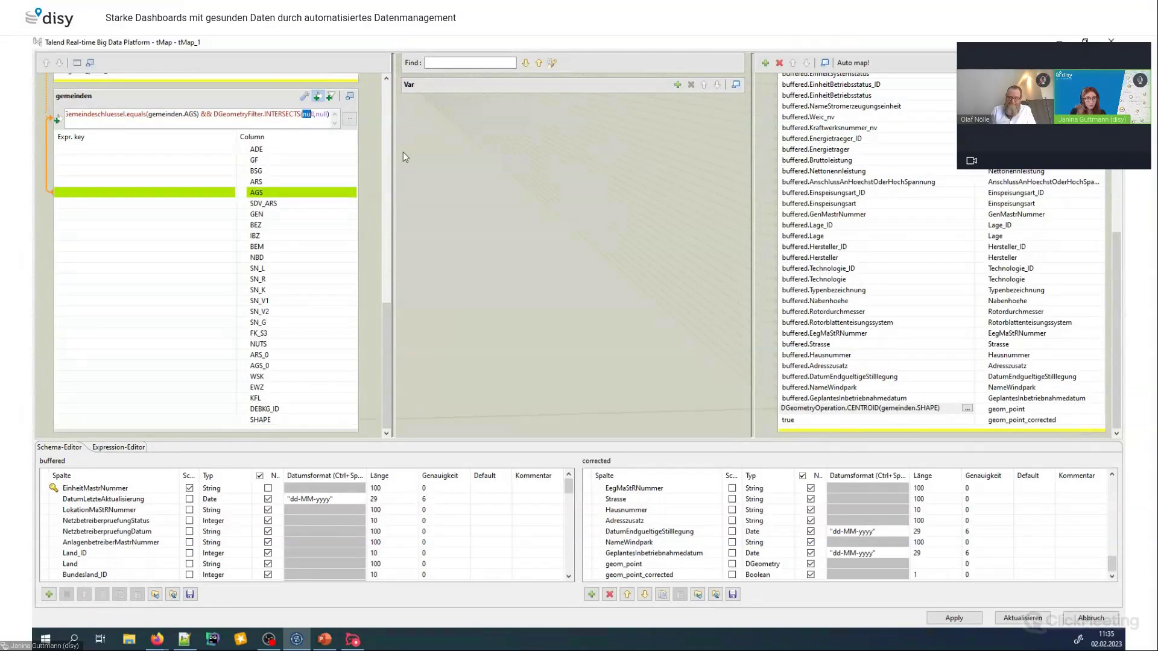
type("buffe")
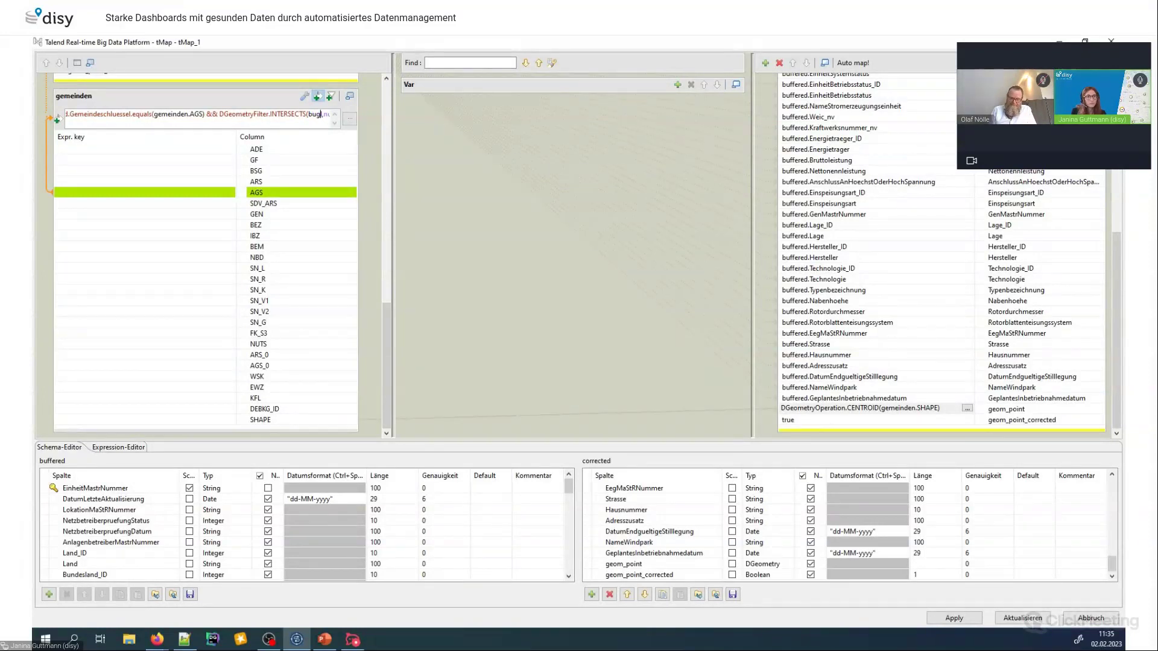
type("r")
key("ctrl+space")
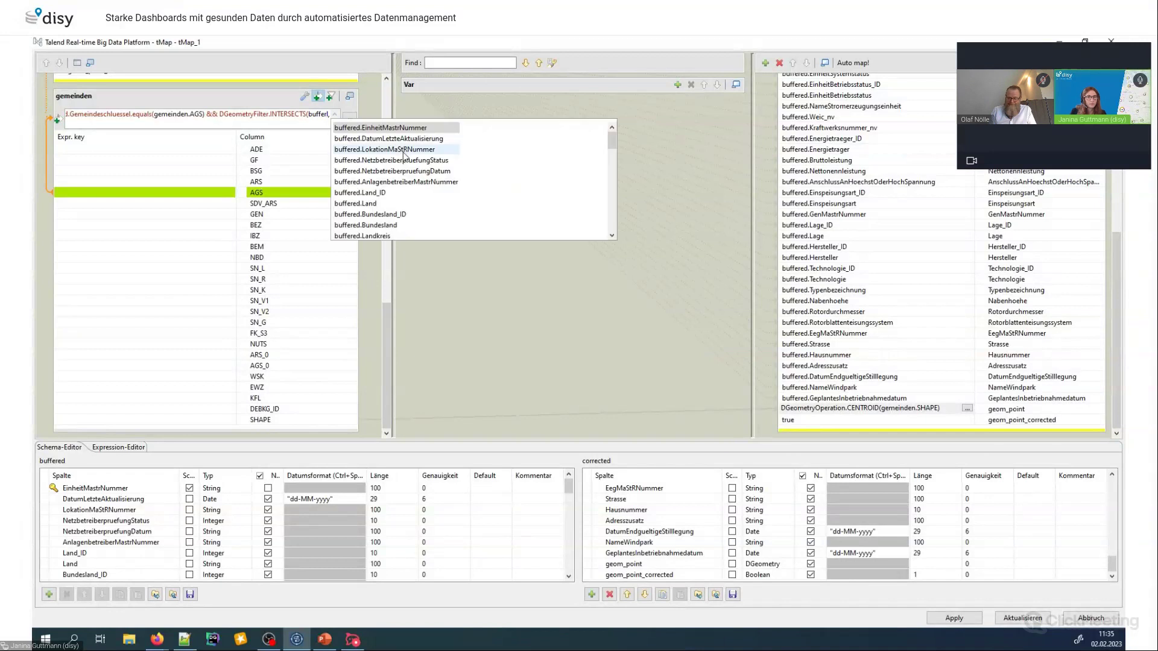
scroll(424, 198, "down", 5)
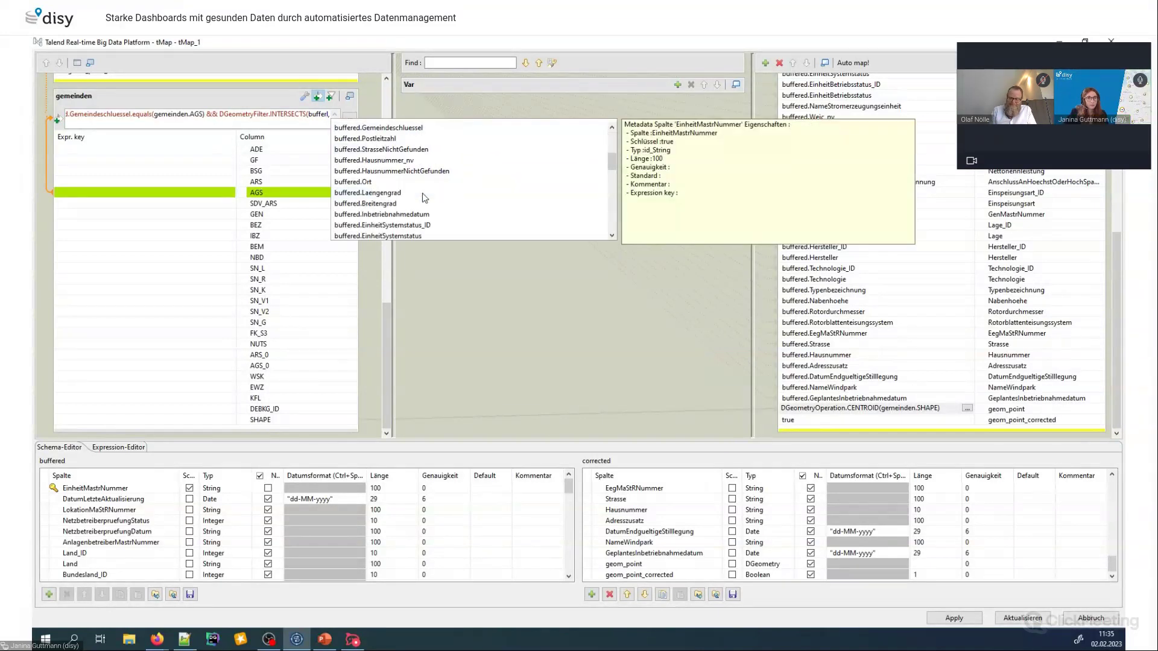
scroll(422, 193, "down", 6)
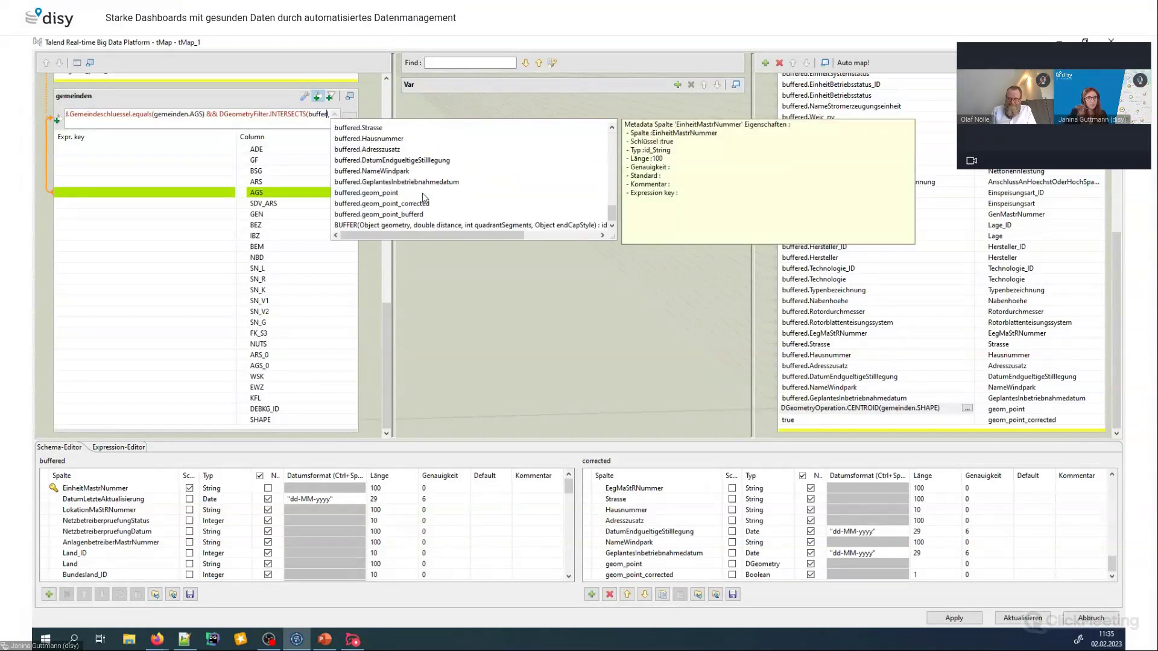
double_click(396, 215)
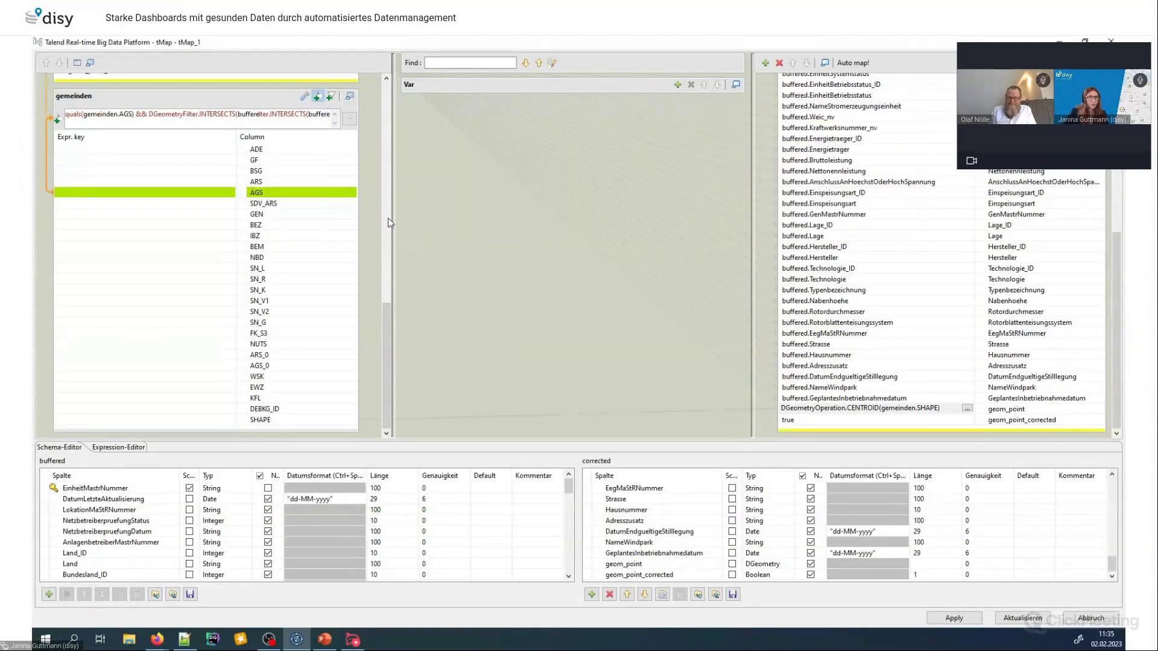
type(",null")
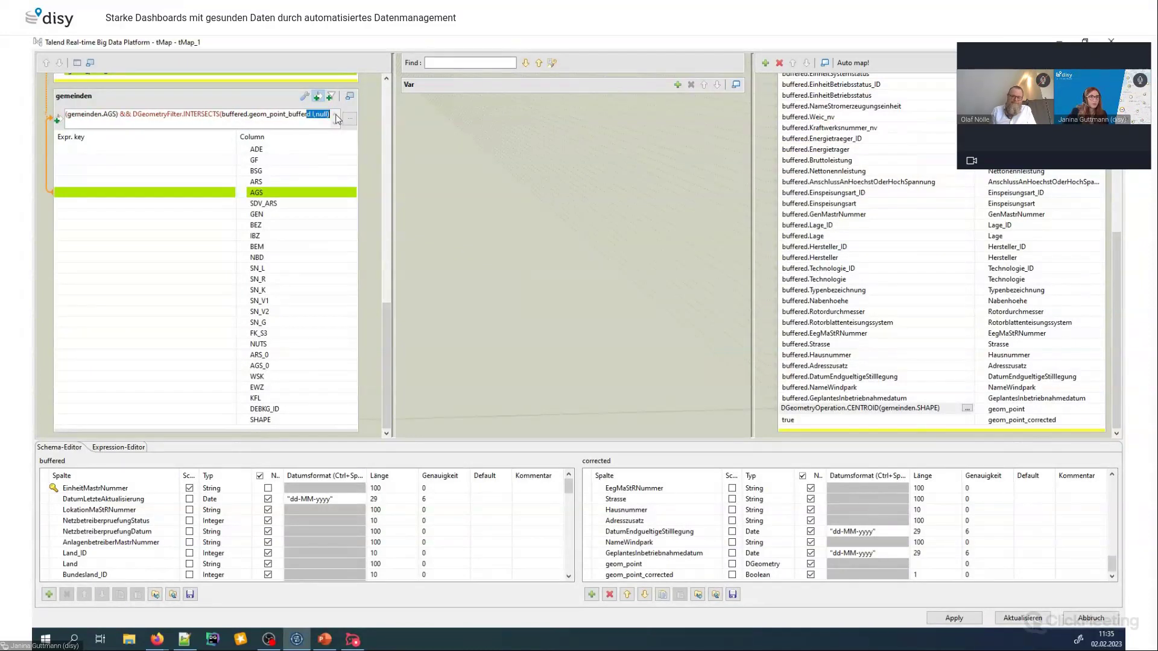
key("BackSpace")
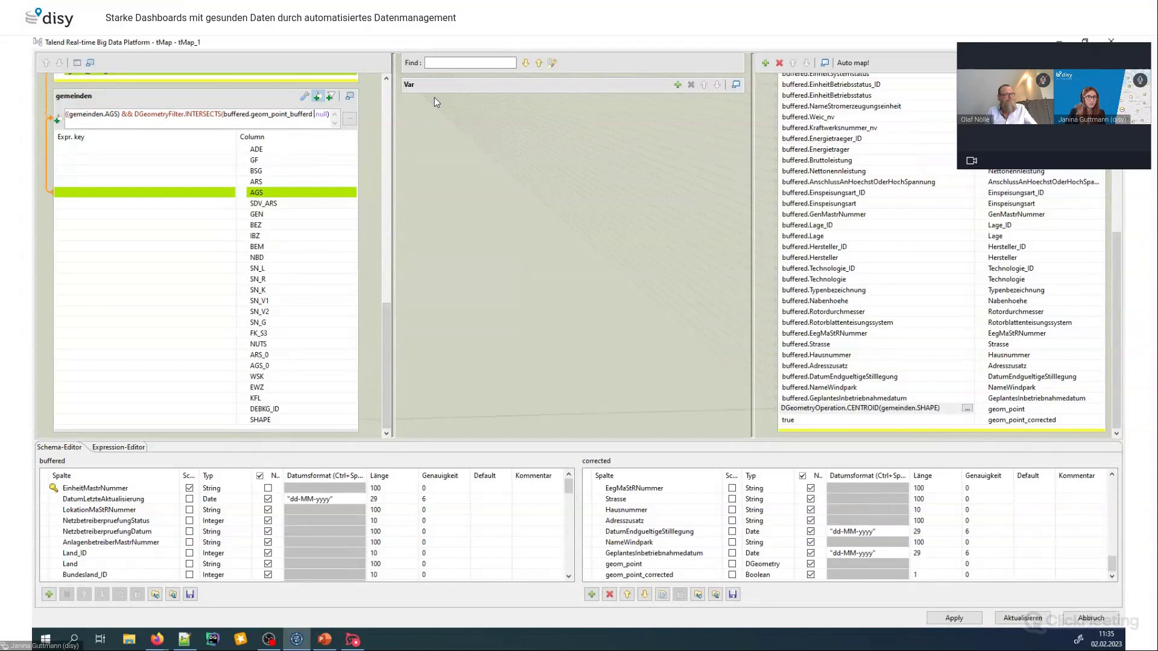
Set gemeinden.SHAPE as the second argument, append == false, and apply the filter
key("shift+Right")
key("shift+Right")
key("shift+Right")
key("shift+Right")
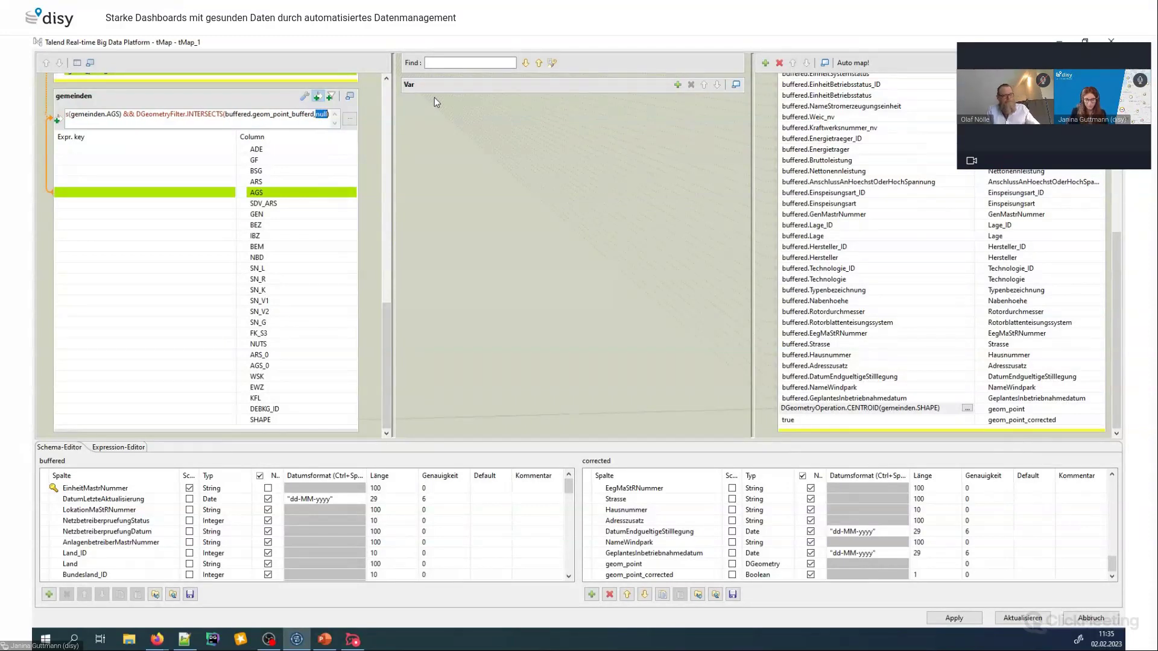
type("shape")
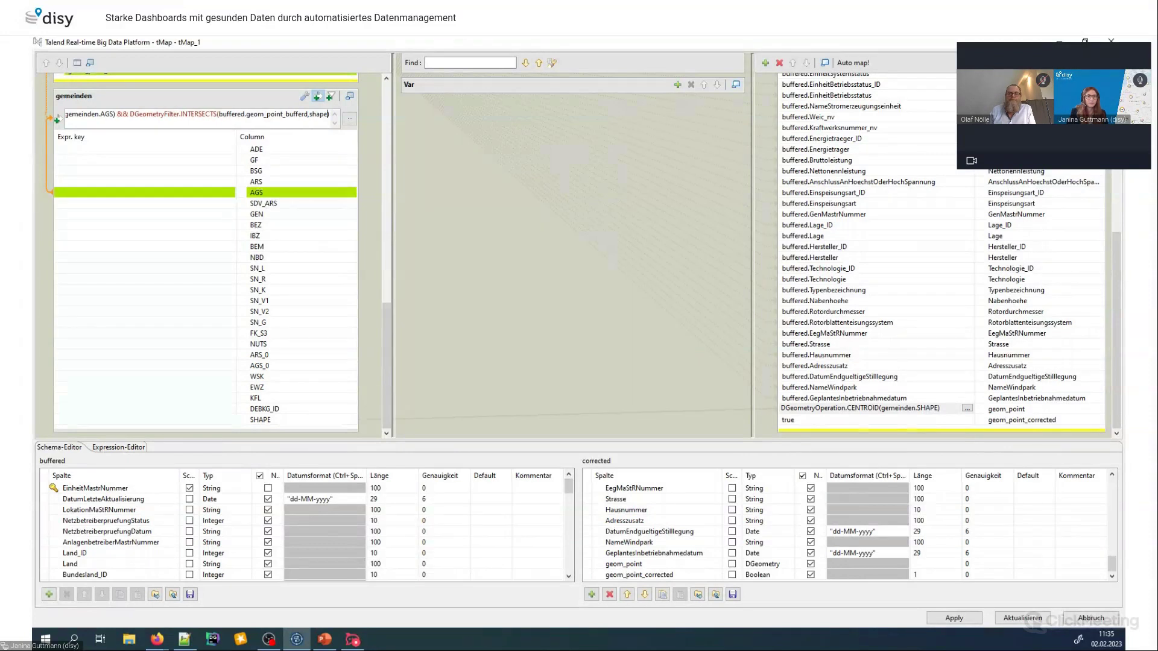
key("Return")
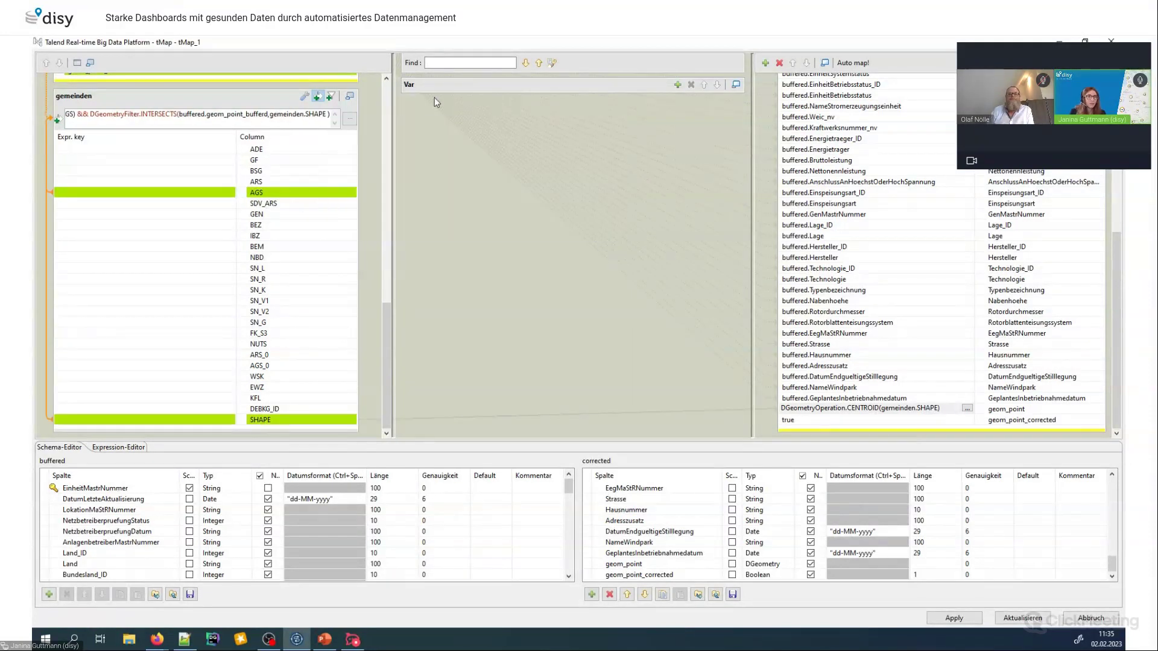
key("End")
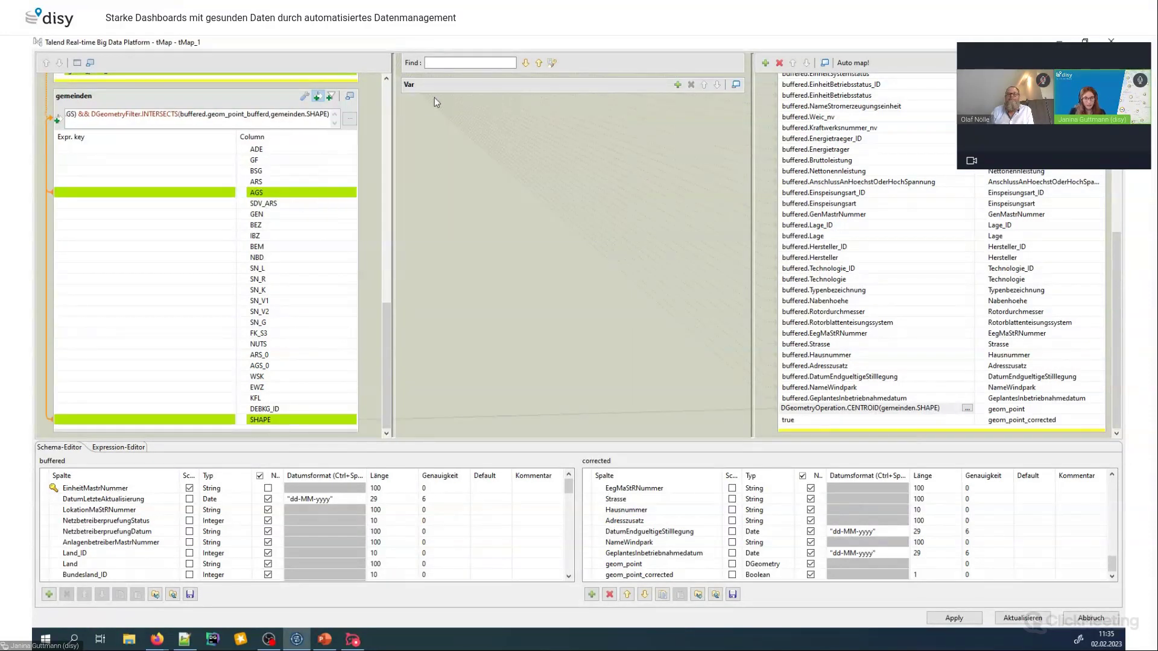
type("==")
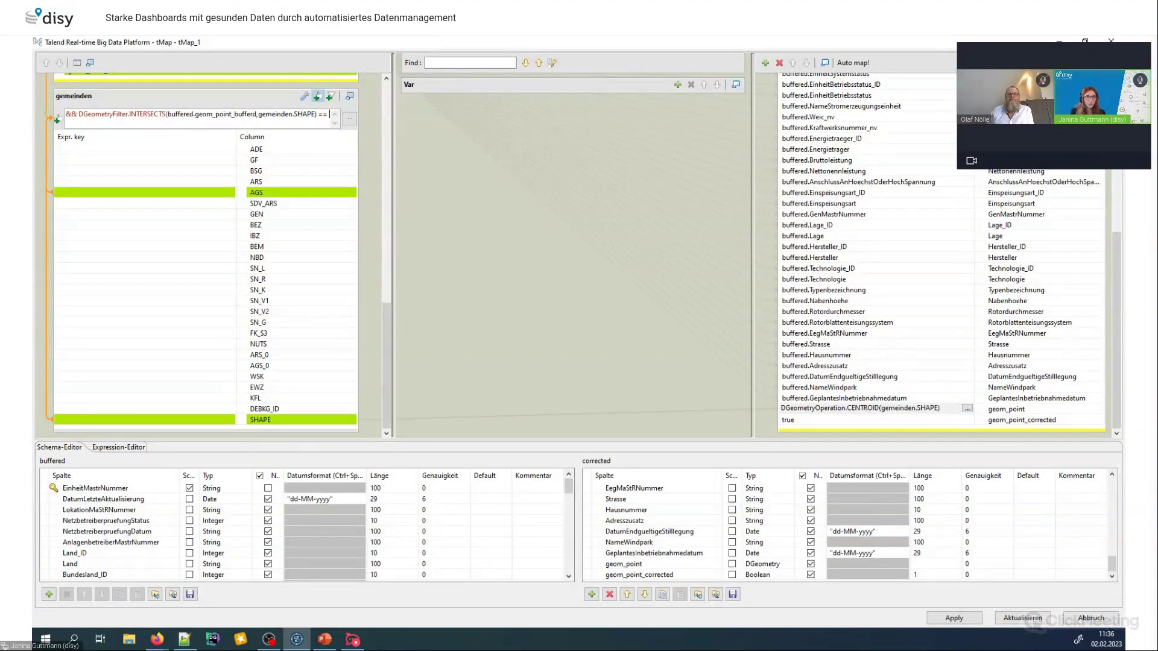
type("fal")
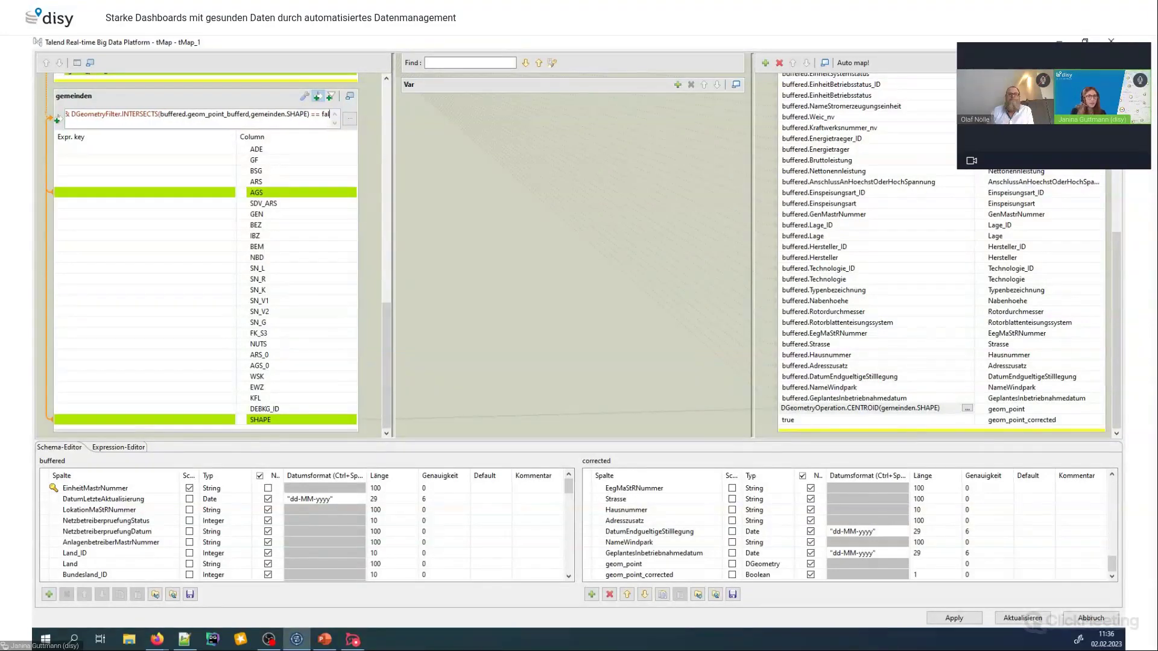
type("se")
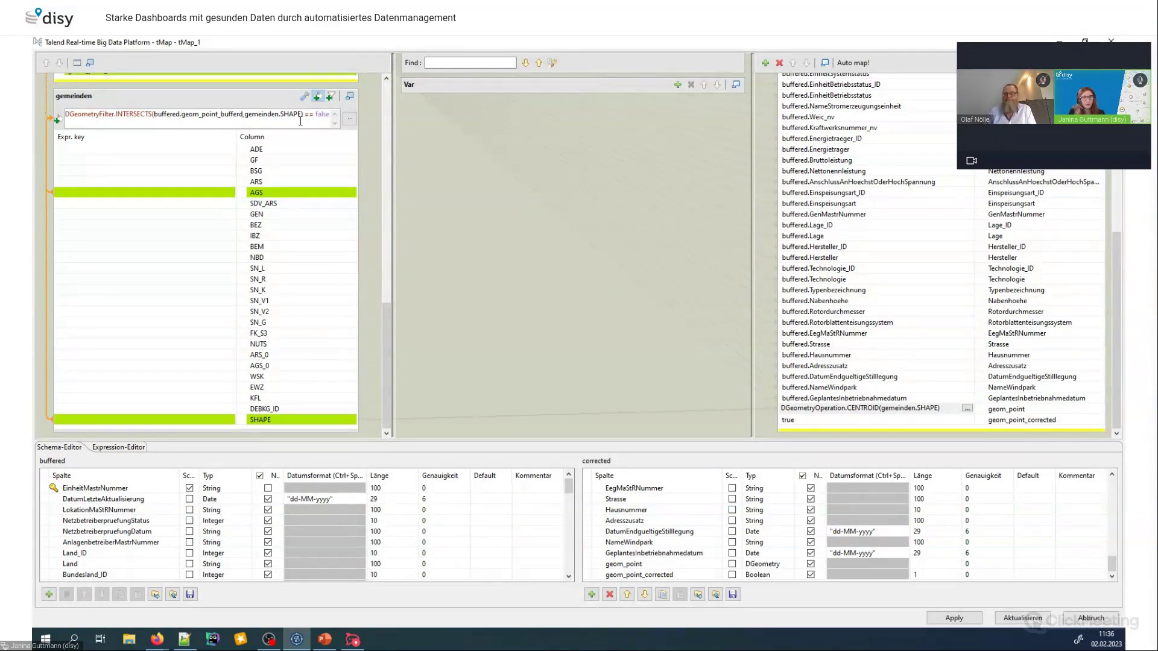
left_click(965, 620)
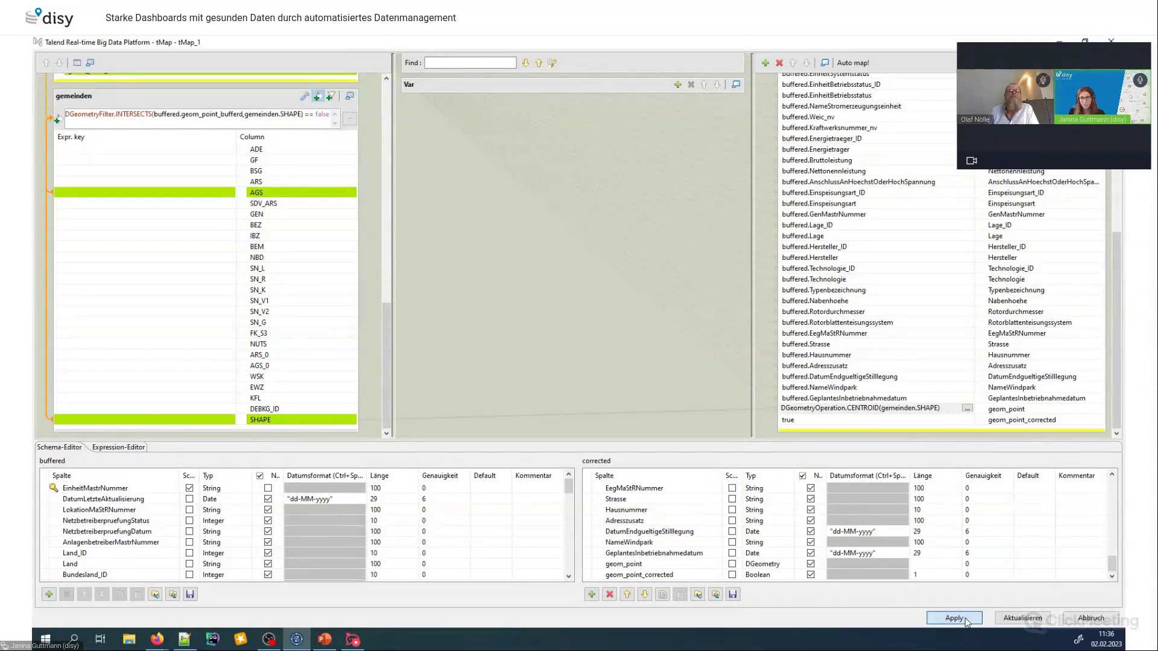
Add a dGeometryToPostgisObject converter right of tMap_1 and connect tMap_1's corrected output to it
left_click(1023, 618)
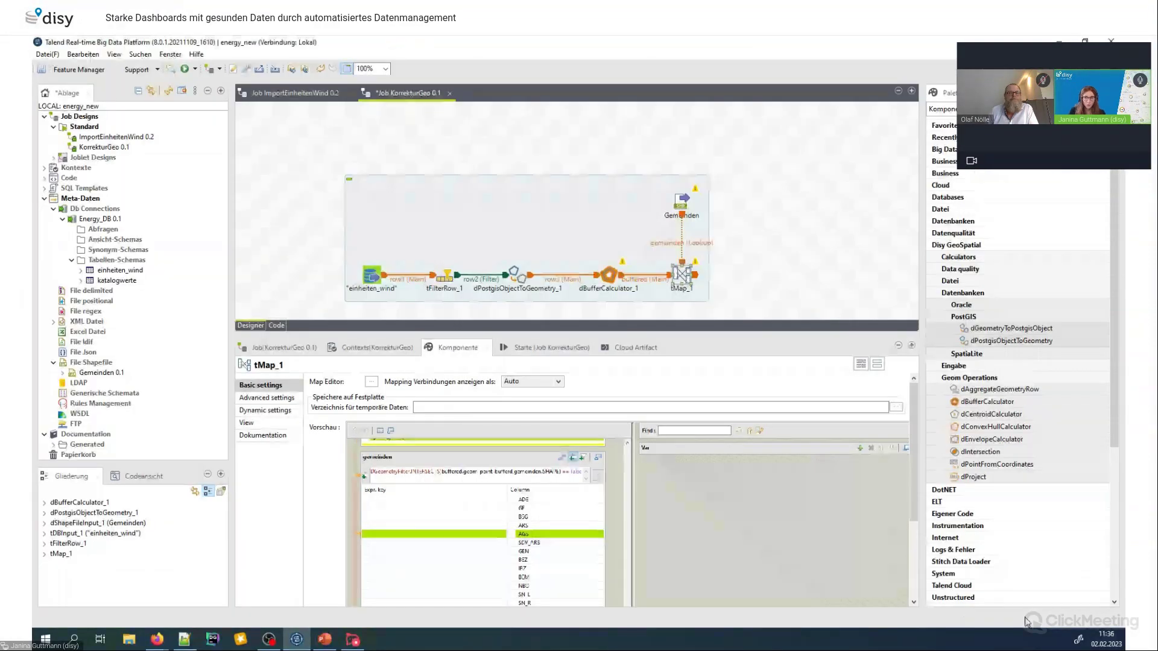
left_click(764, 279)
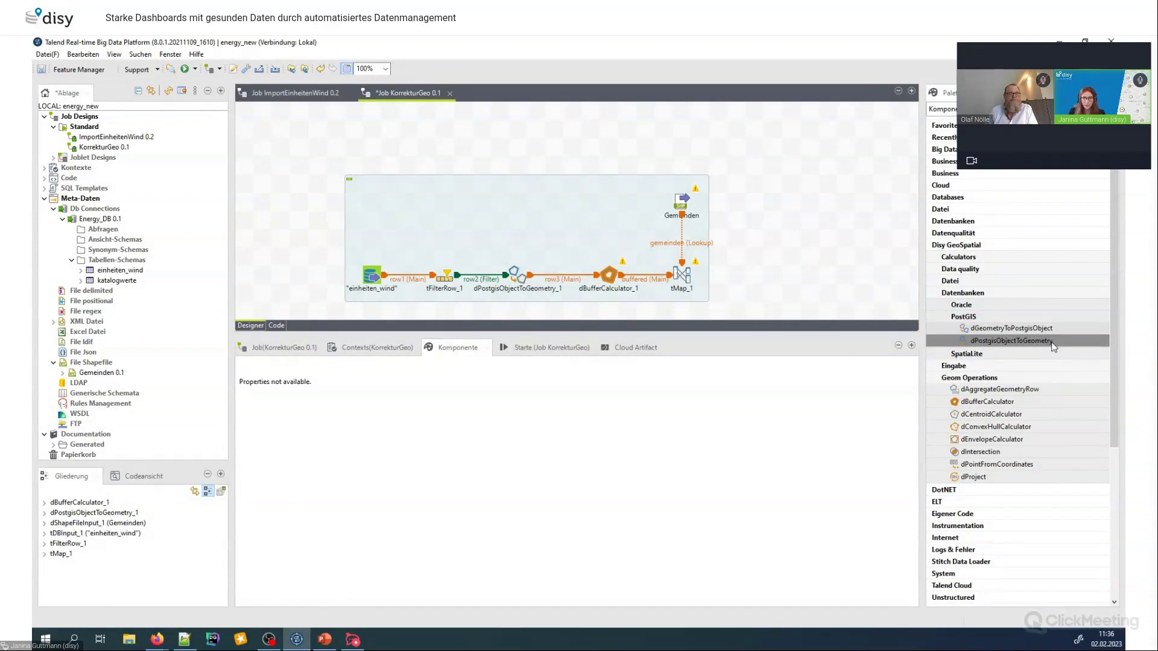
left_click_drag(1012, 329, 754, 276)
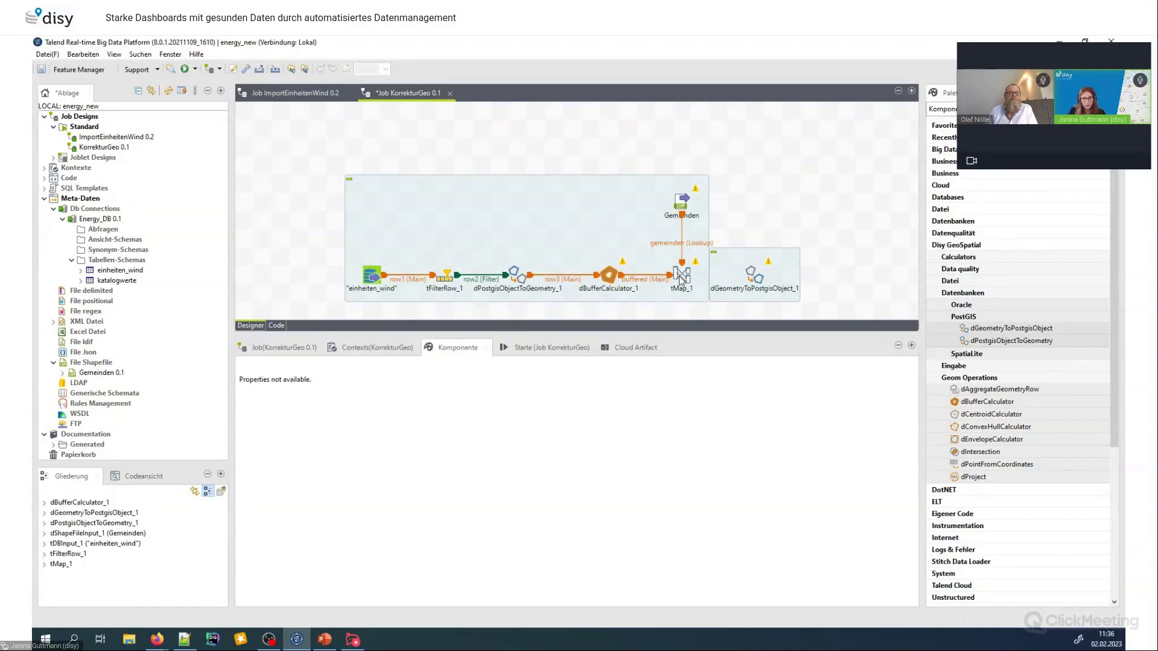
right_click(681, 278)
mouse_move(833, 280)
left_click(881, 279)
left_click(761, 289)
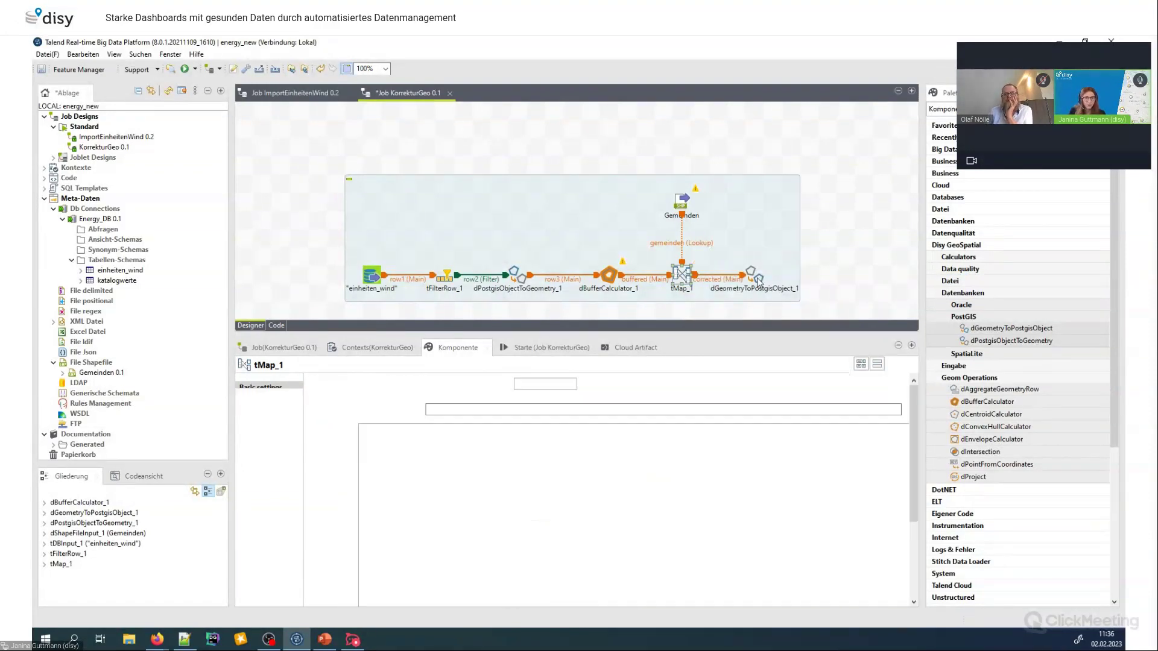
Set the converter's SRID to 25832 and copy all input columns into its output schema
left_click(757, 281)
left_click(445, 398)
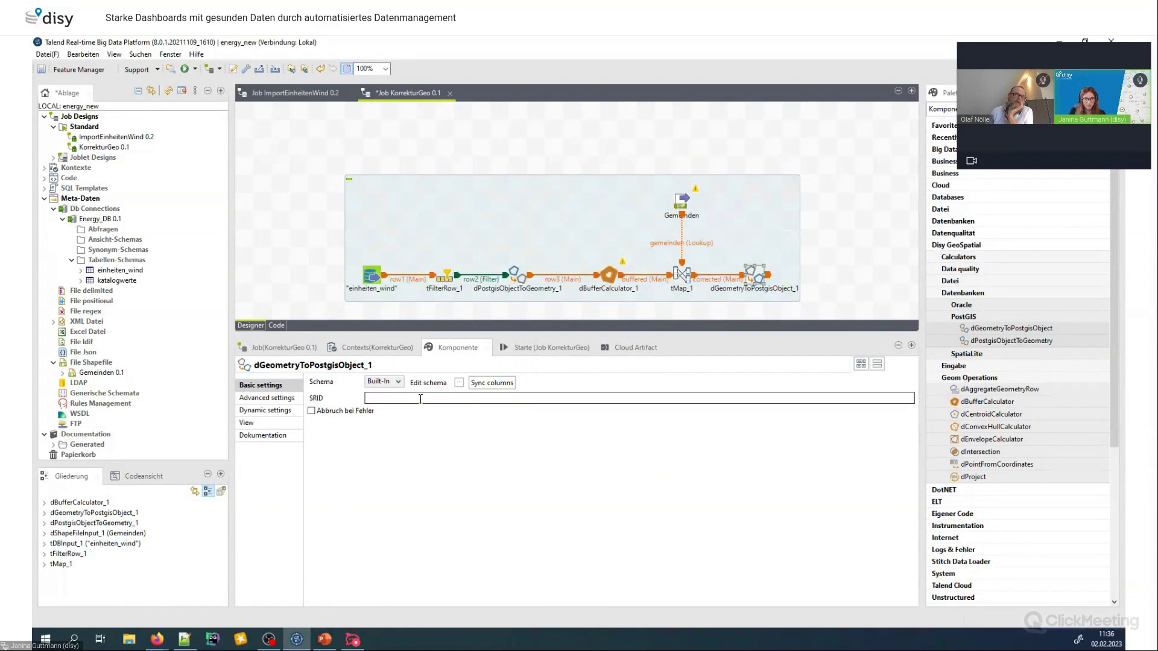
type("25832")
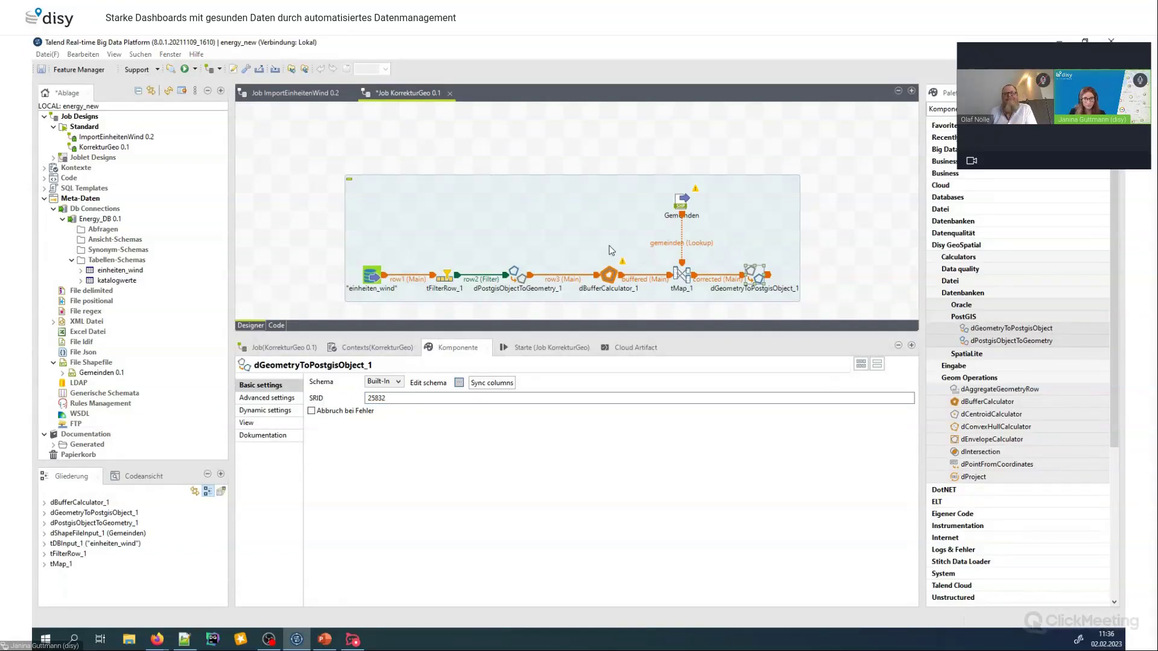
left_click(459, 383)
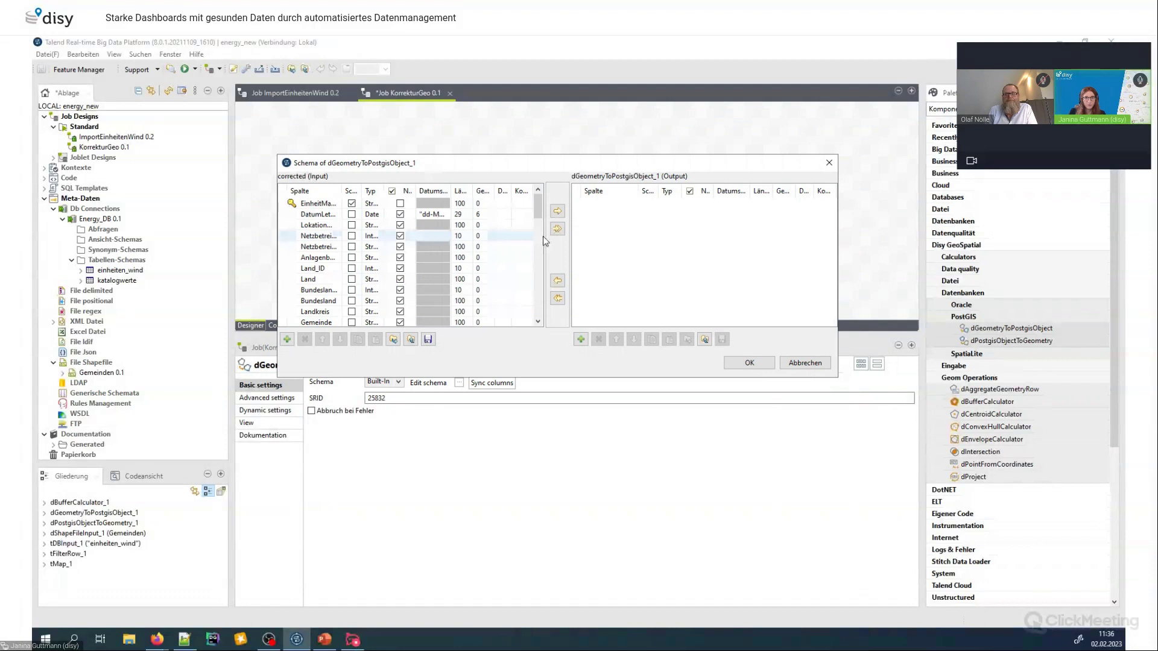
left_click(557, 228)
left_click(597, 372)
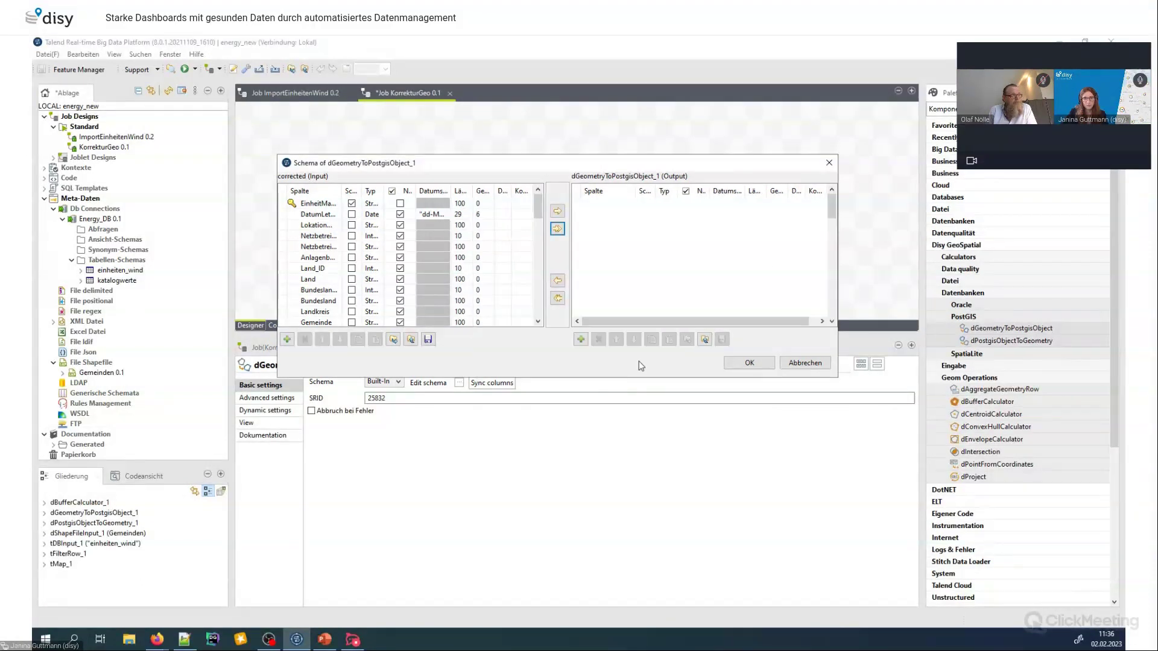
left_click(831, 321)
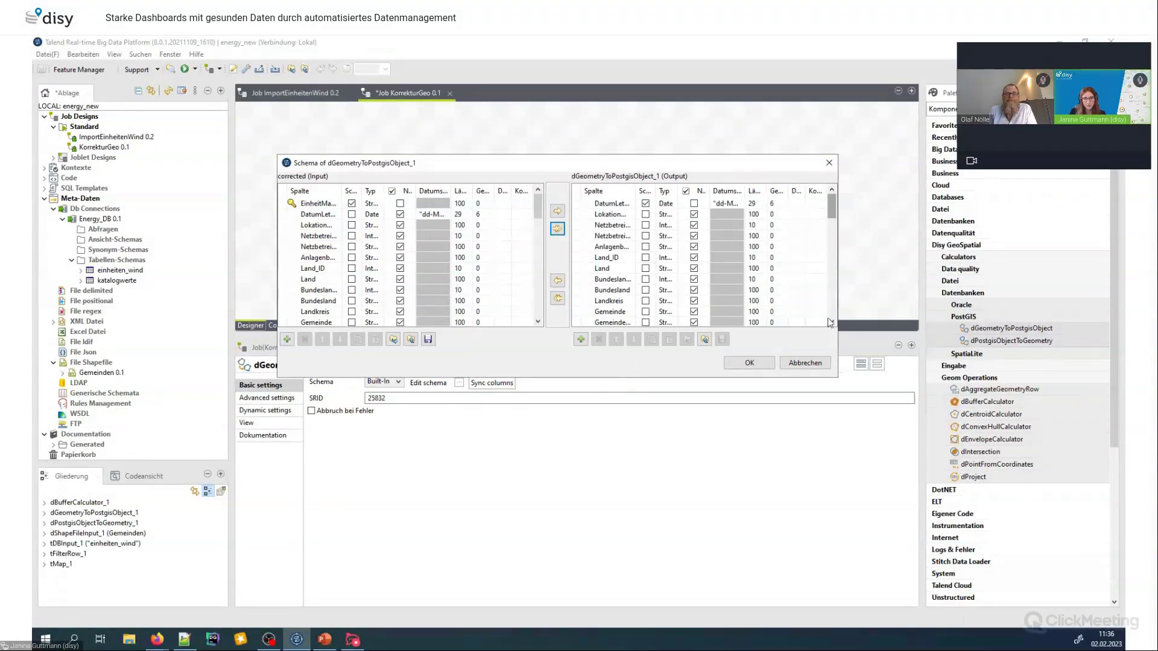
Change geom_point's type to Object, save the schema and select the einheiten_wind table definition
scroll(700, 283, "down", 6)
left_click(667, 301)
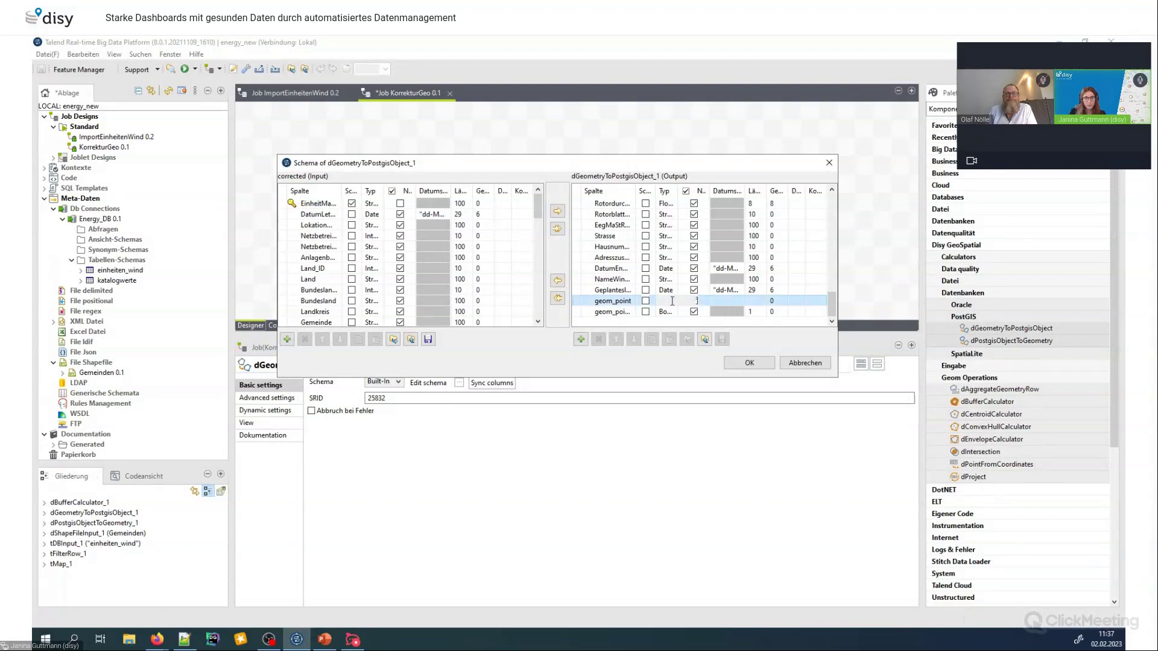
left_click(678, 300)
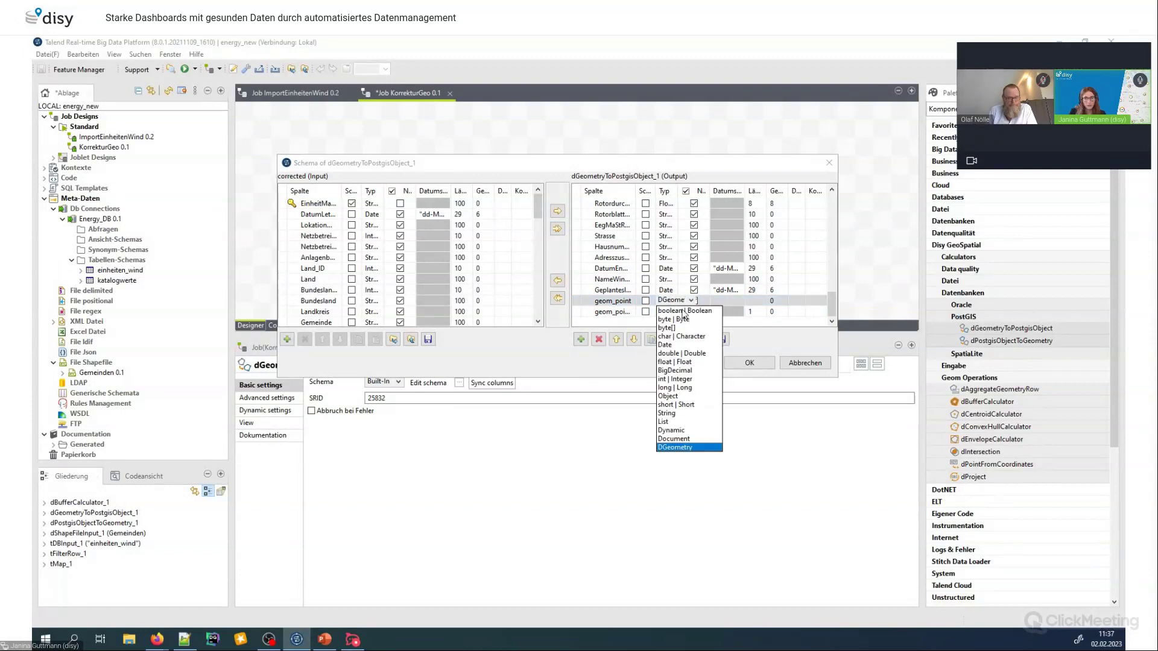
left_click(675, 396)
left_click(751, 365)
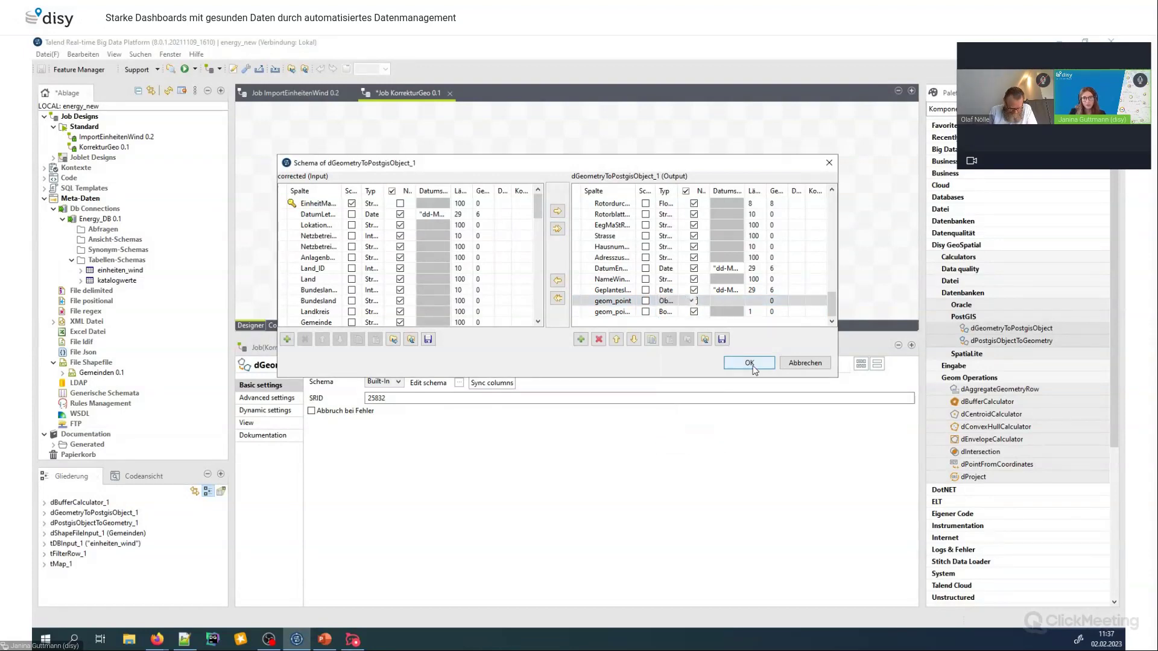
left_click(106, 273)
Add an einheiten_wind PostgreSQL output and connect the converter to it with a Main row
left_click_drag(816, 253, 847, 284)
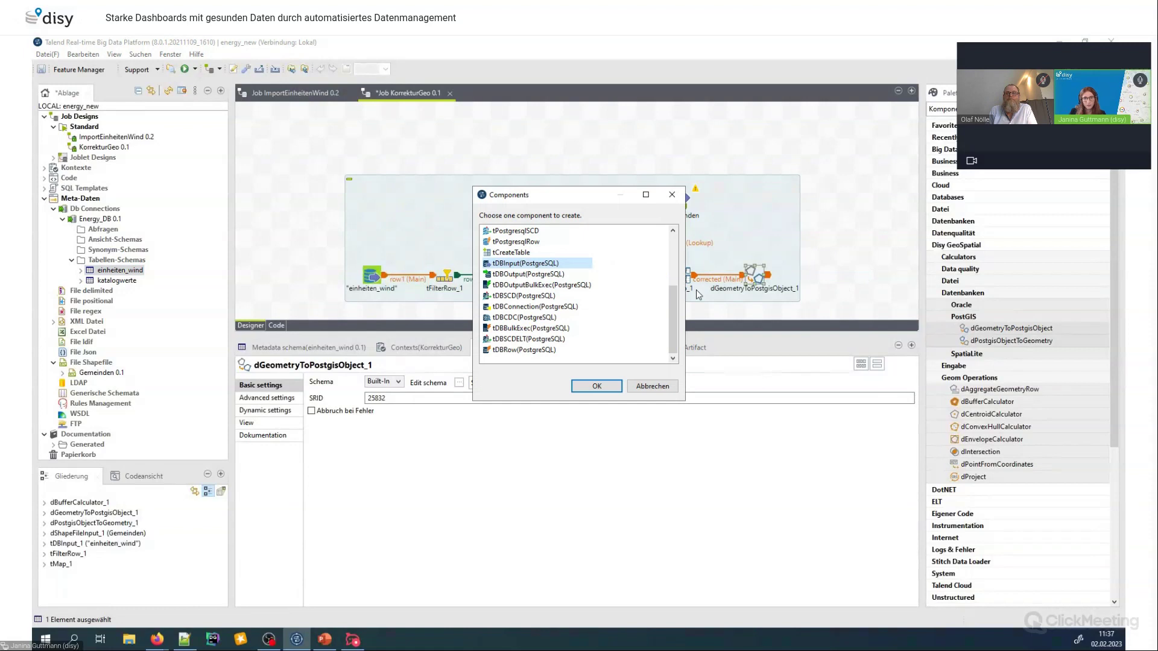
left_click(529, 274)
left_click(596, 386)
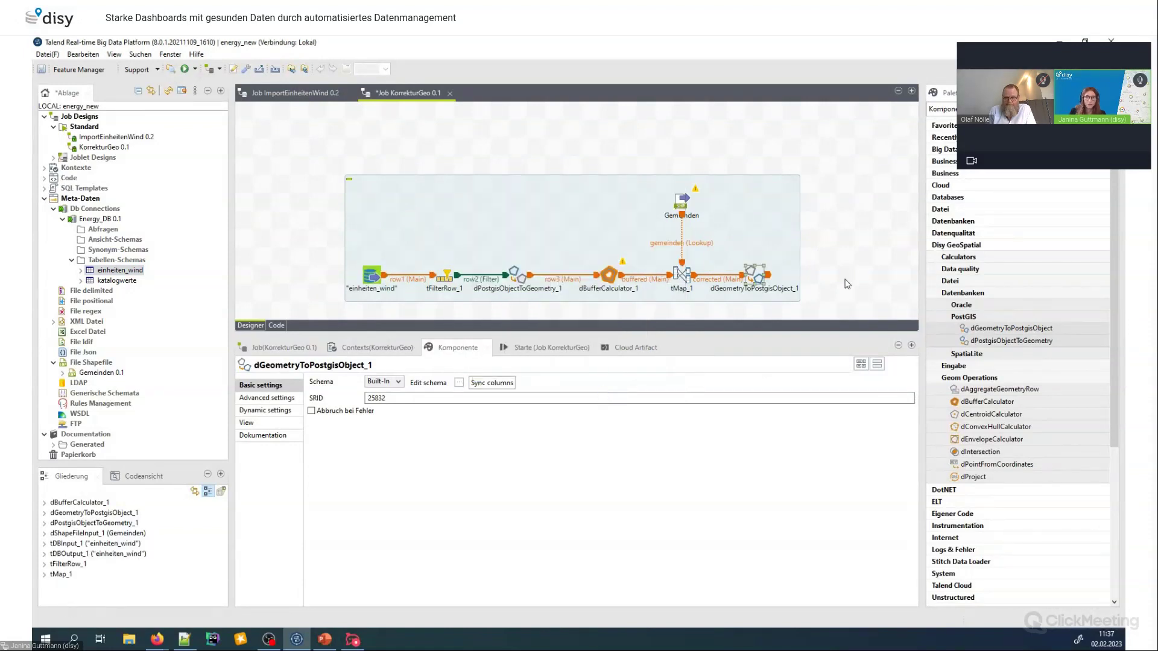
right_click(760, 281)
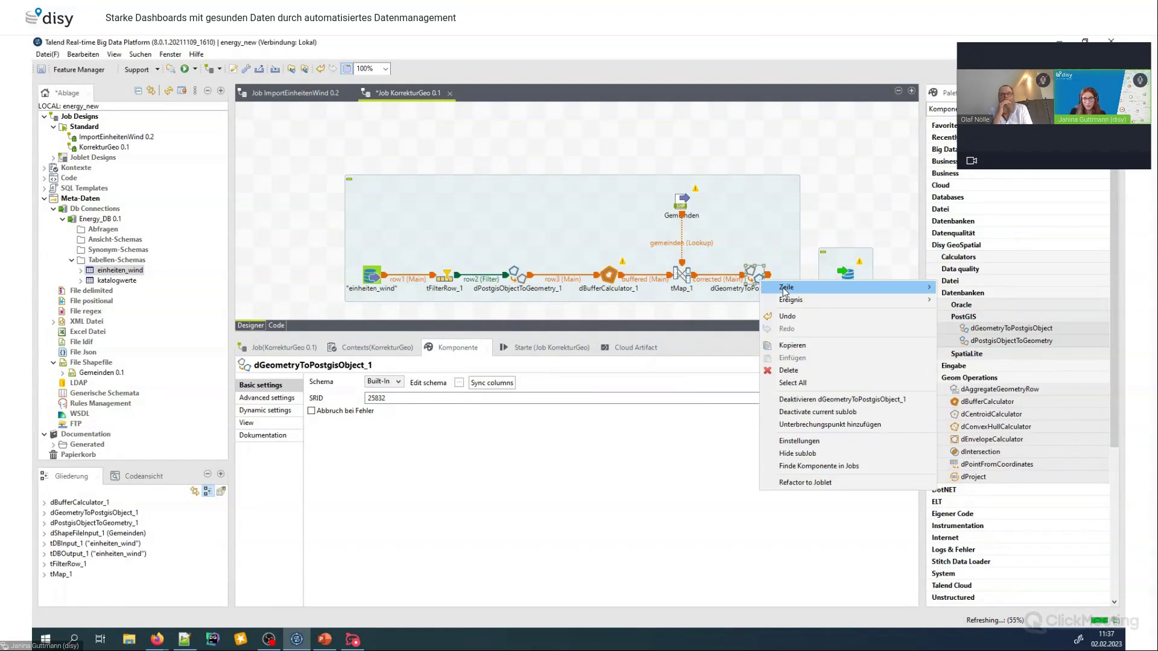
left_click(962, 288)
left_click(846, 275)
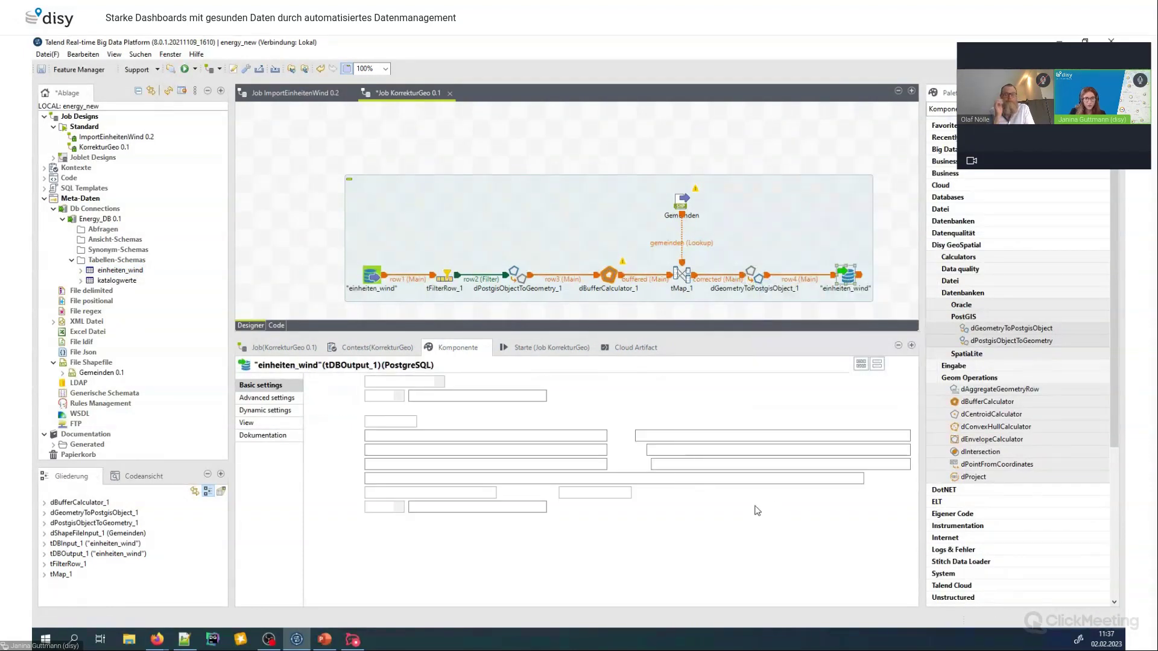
Make the output update existing rows instead of inserting, and show the job's run view
left_click(625, 493)
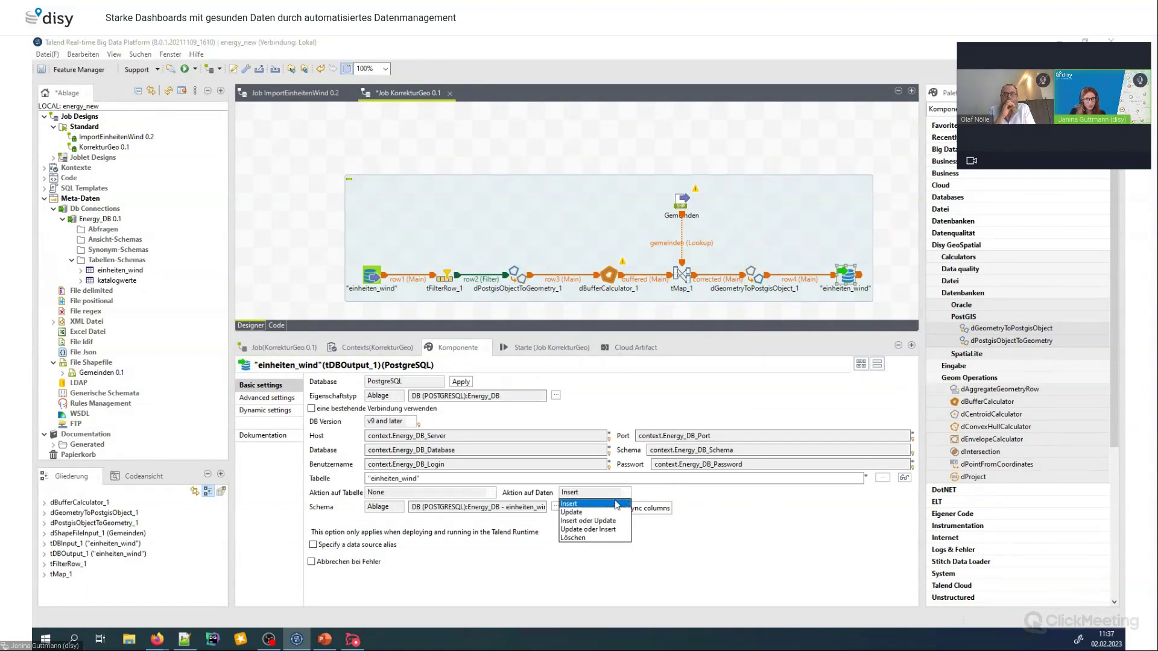
left_click(585, 513)
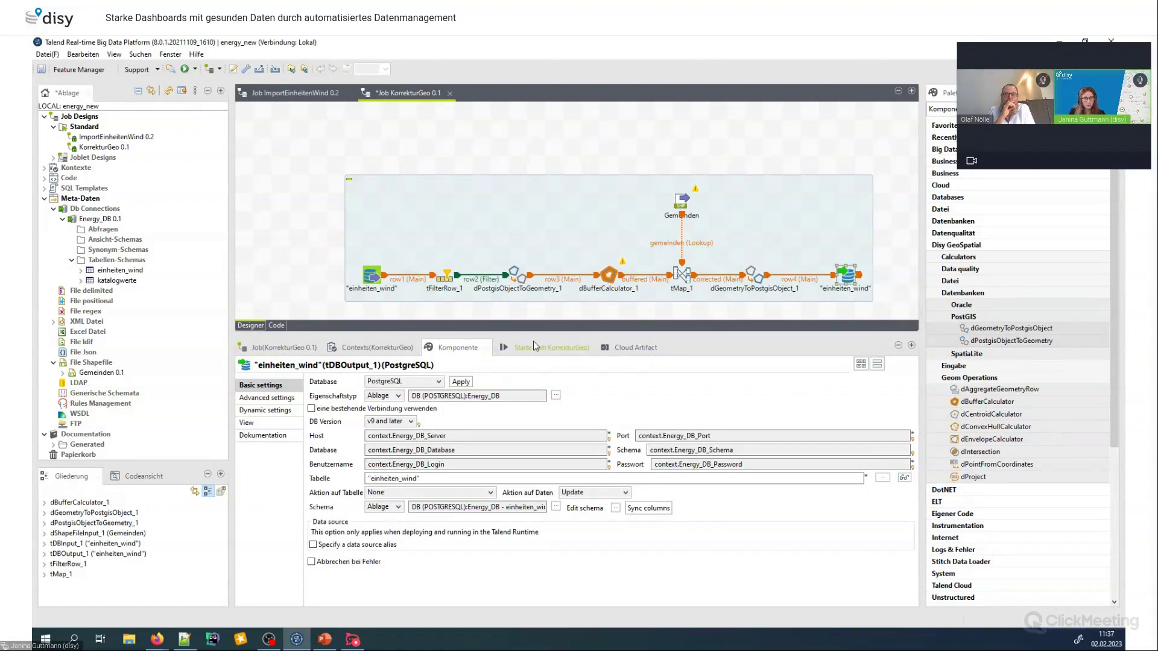
left_click(524, 348)
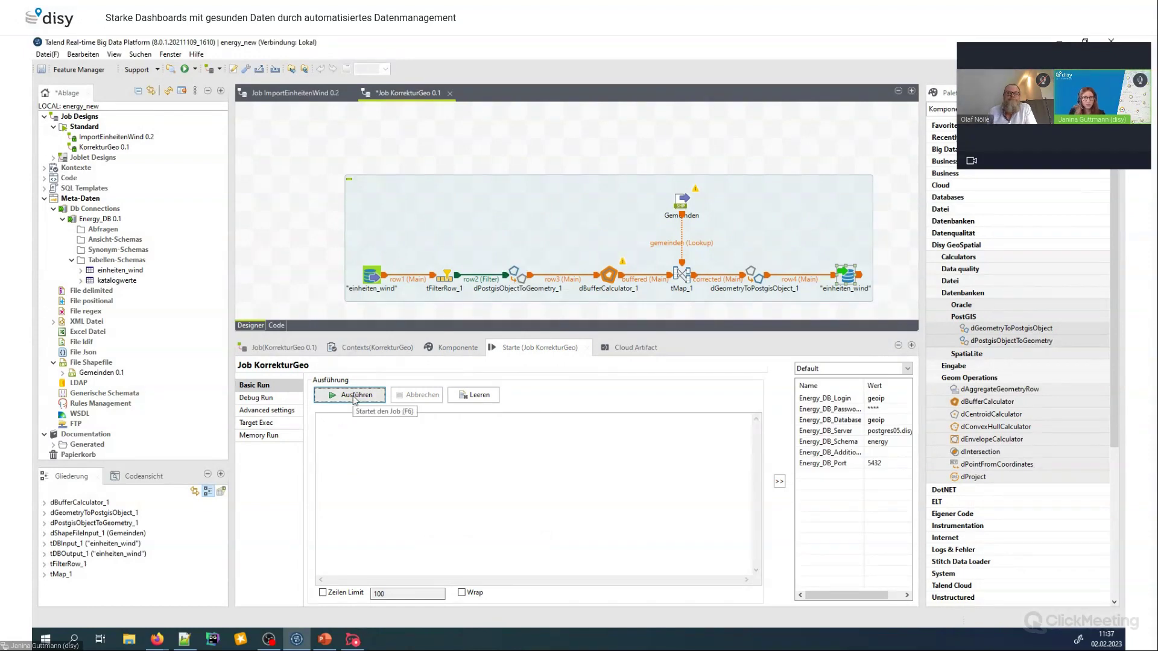
Run the KorrekturGeo job with Ausführen
left_click(355, 397)
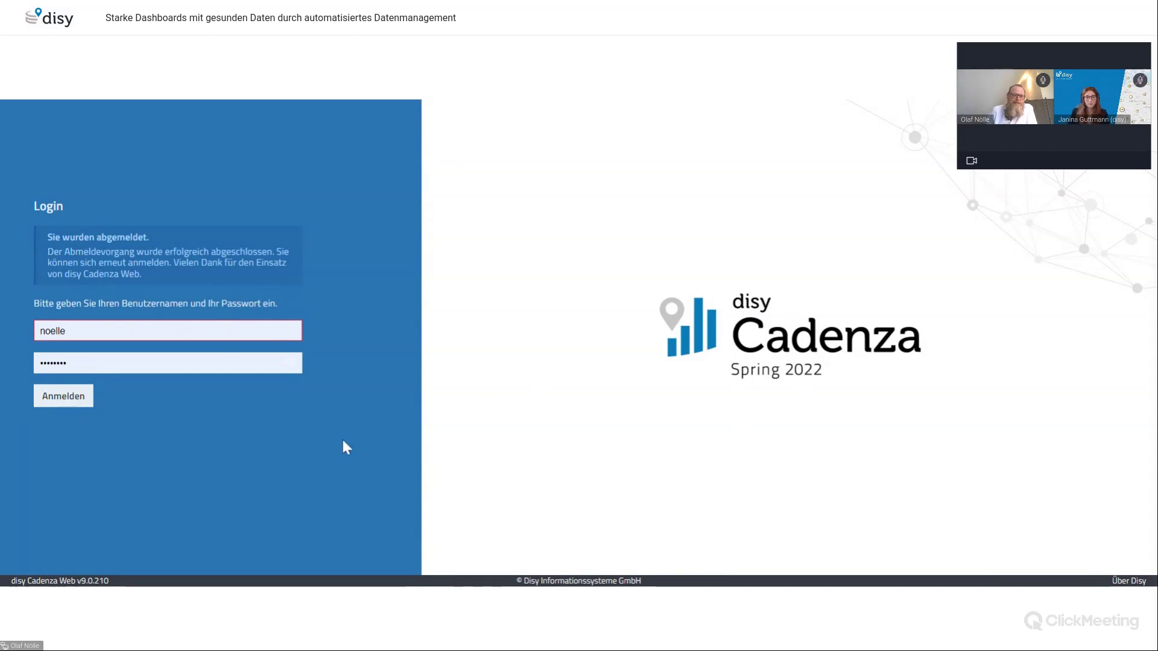
Log in to Cadenza Web with the entered username and password
left_click(59, 402)
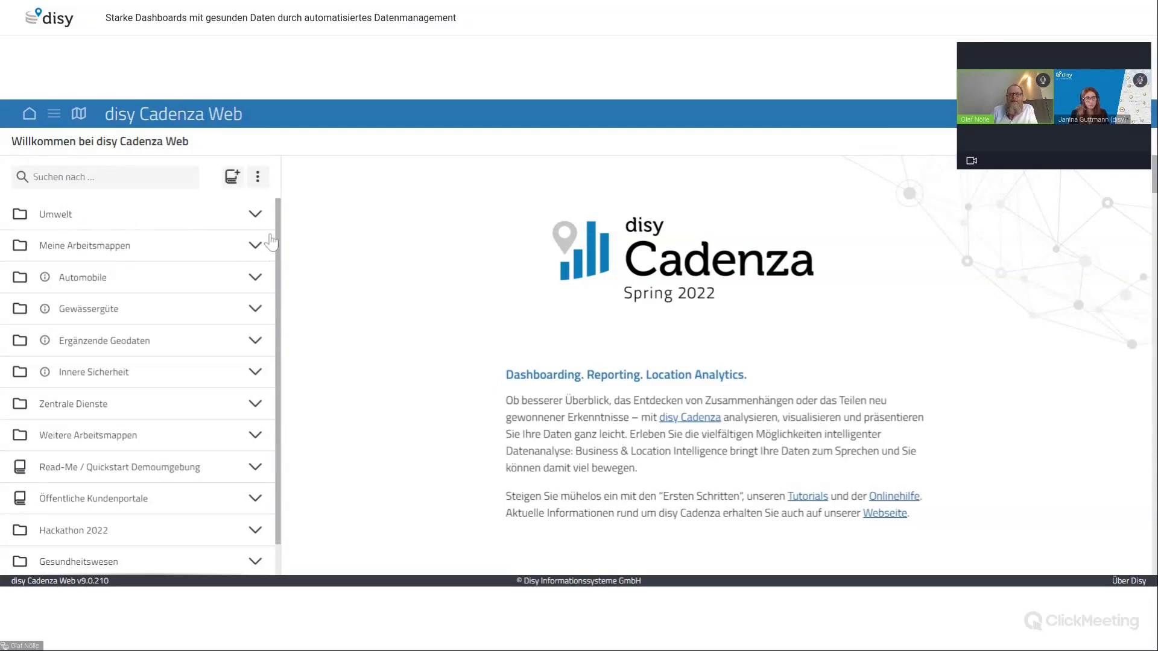
Expand Umwelt, 'What about the energy?' and the Windy! workbook in the navigation tree
left_click(256, 218)
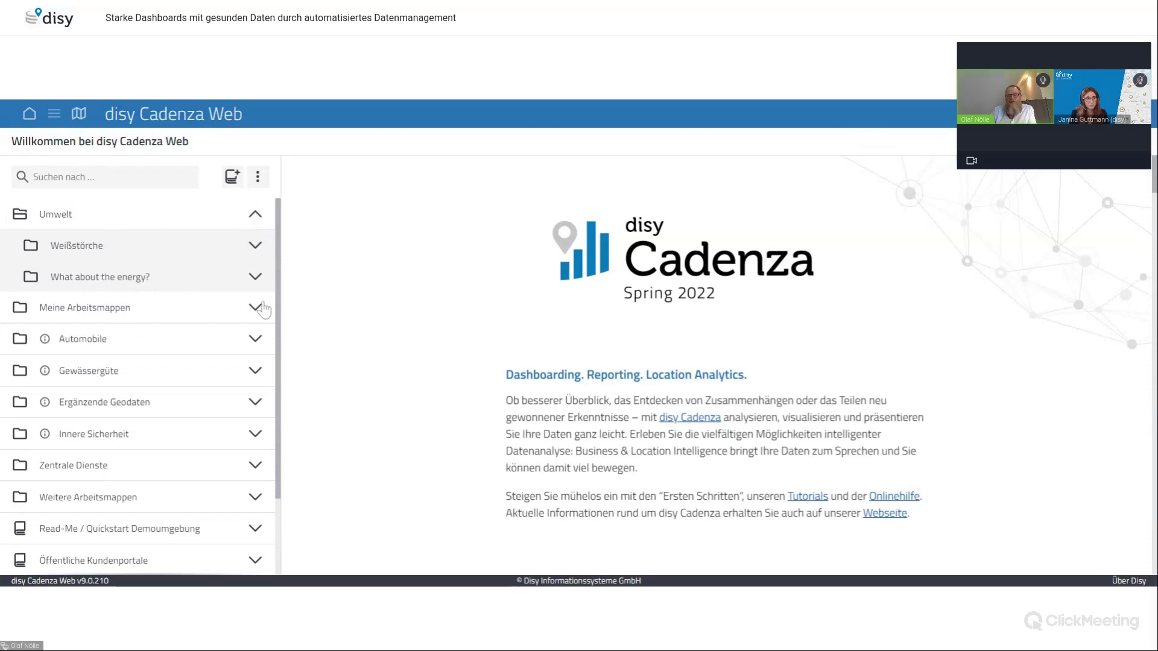
left_click(256, 278)
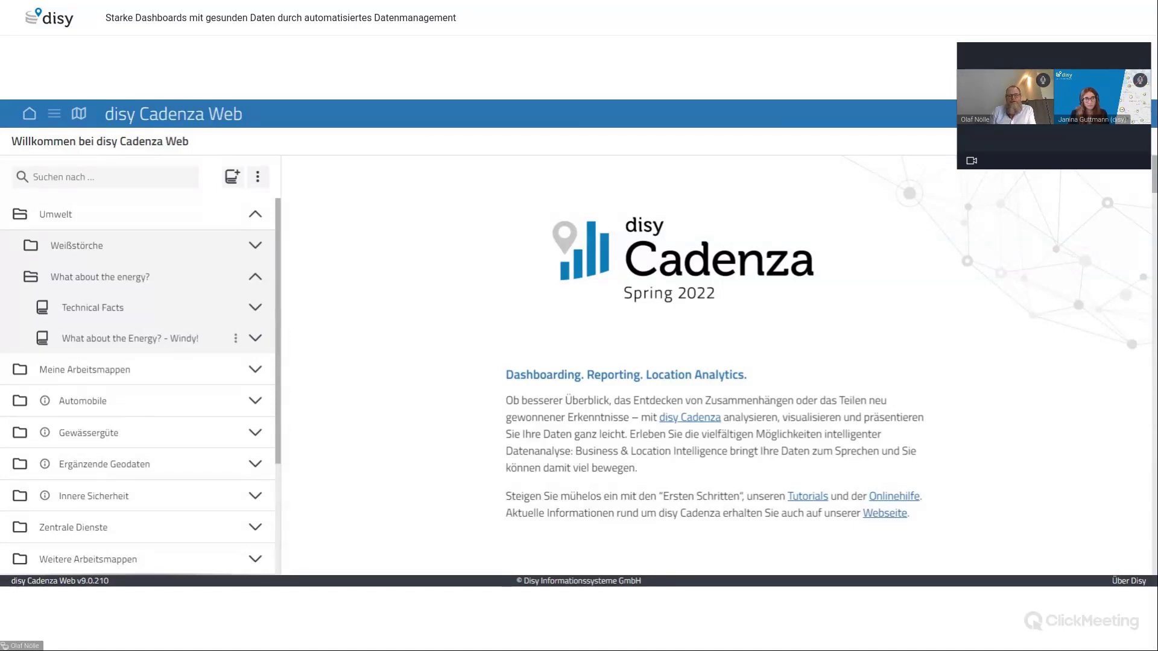
left_click(255, 338)
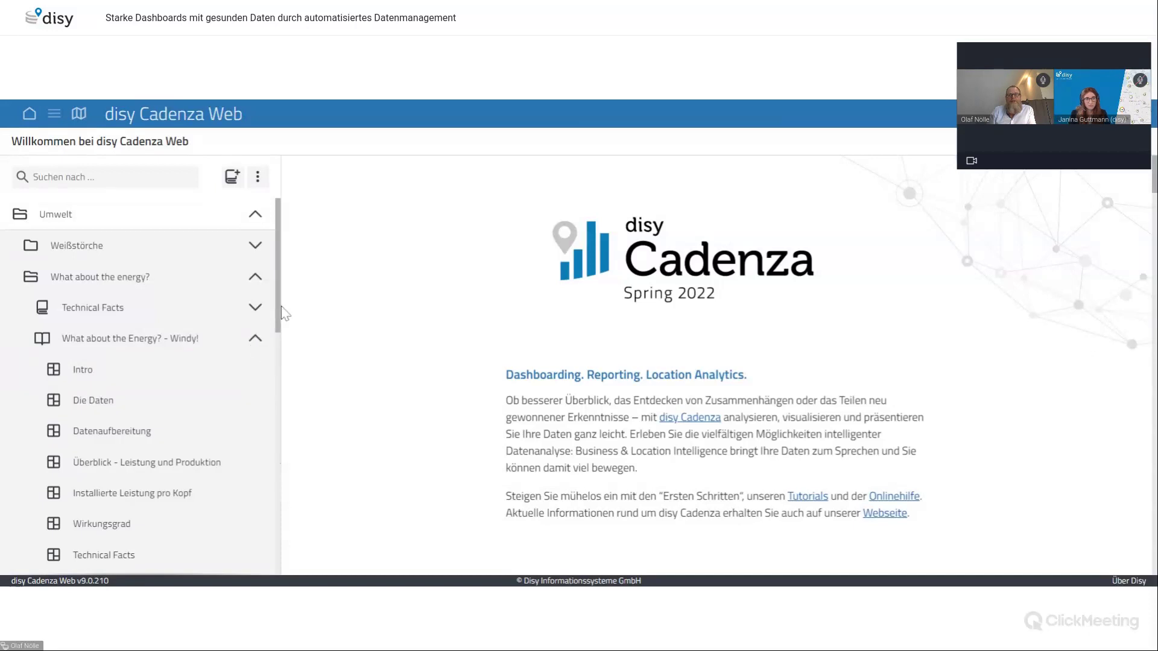
left_click_drag(281, 306, 284, 354)
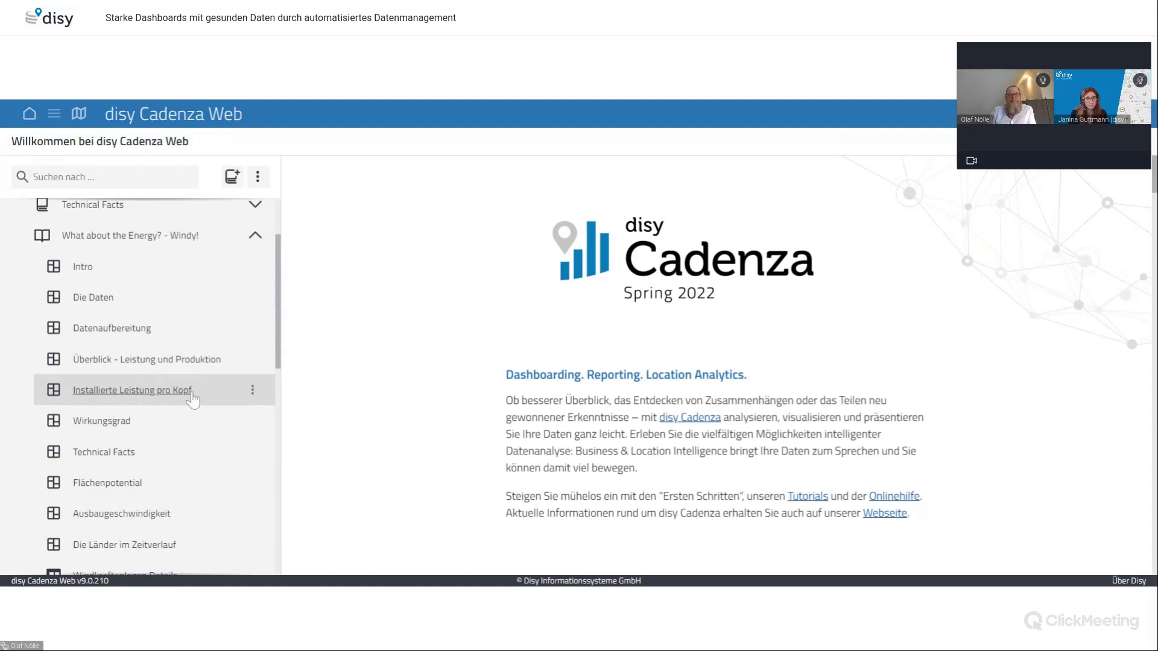
Open the Windy! workbook's Datenaufbereitung sheet
left_click(125, 333)
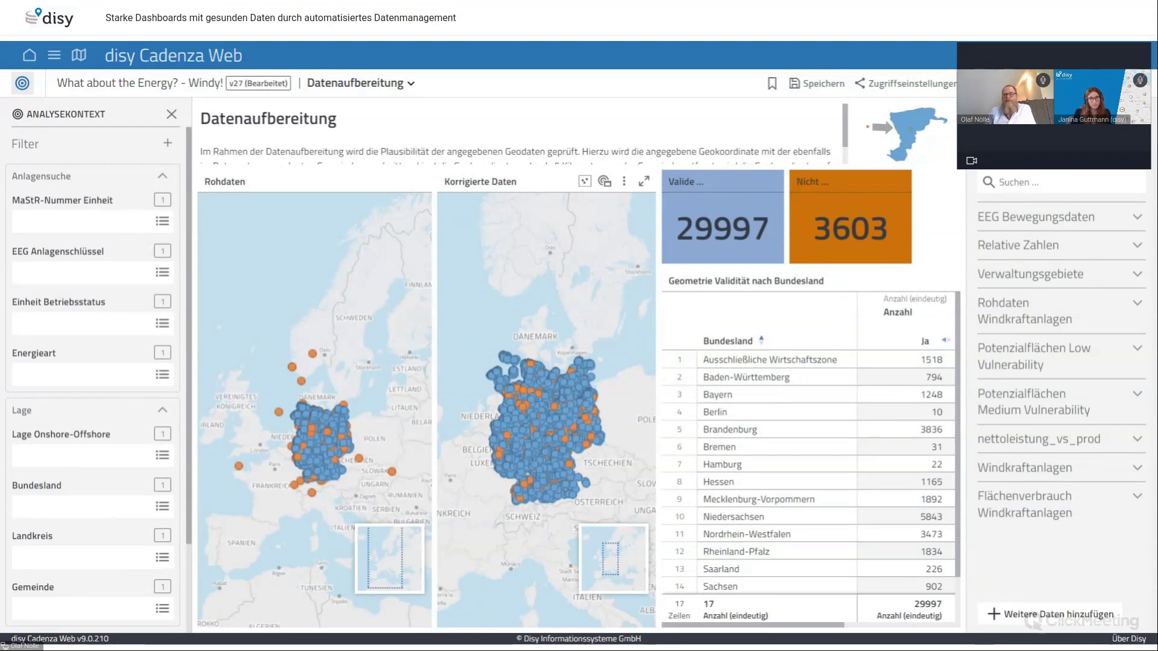
Enlarge the Korrigierte Daten map and zoom into the Bavarian–Czech border area
left_click(646, 183)
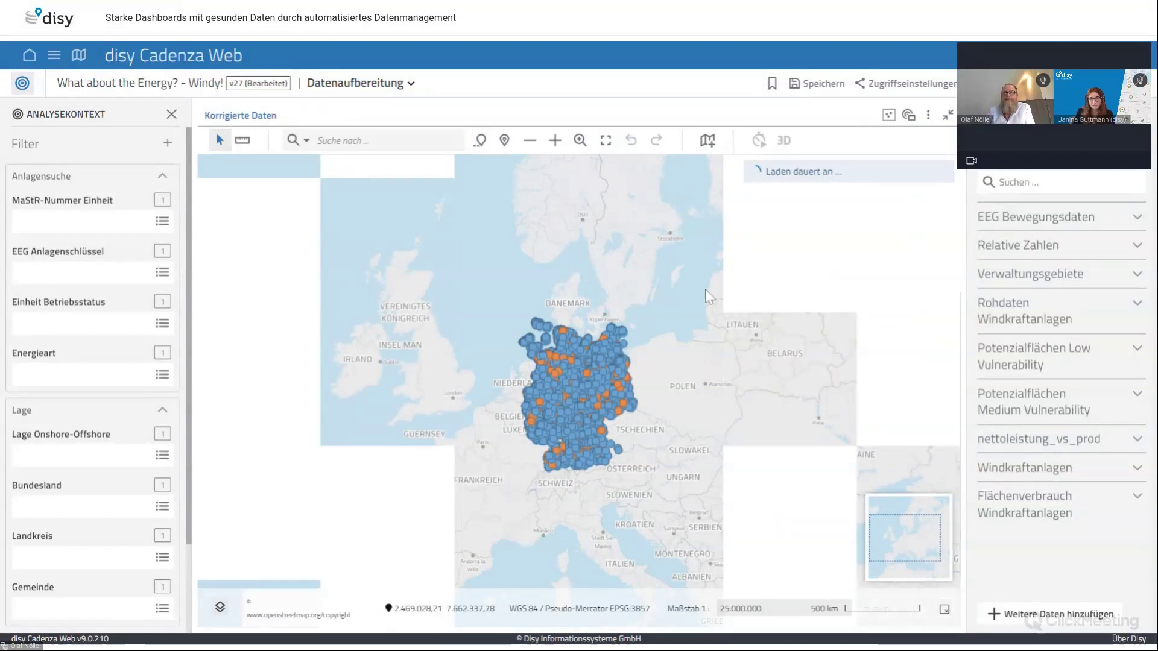
left_click(580, 140)
left_click_drag(600, 440, 611, 465)
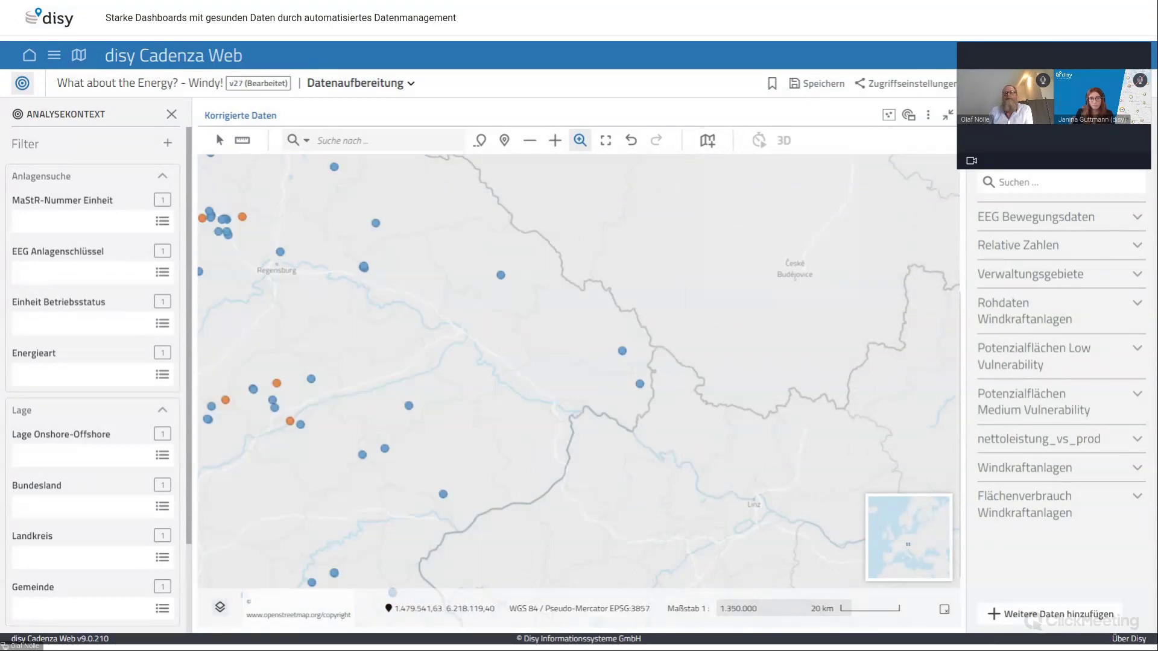
left_click(217, 137)
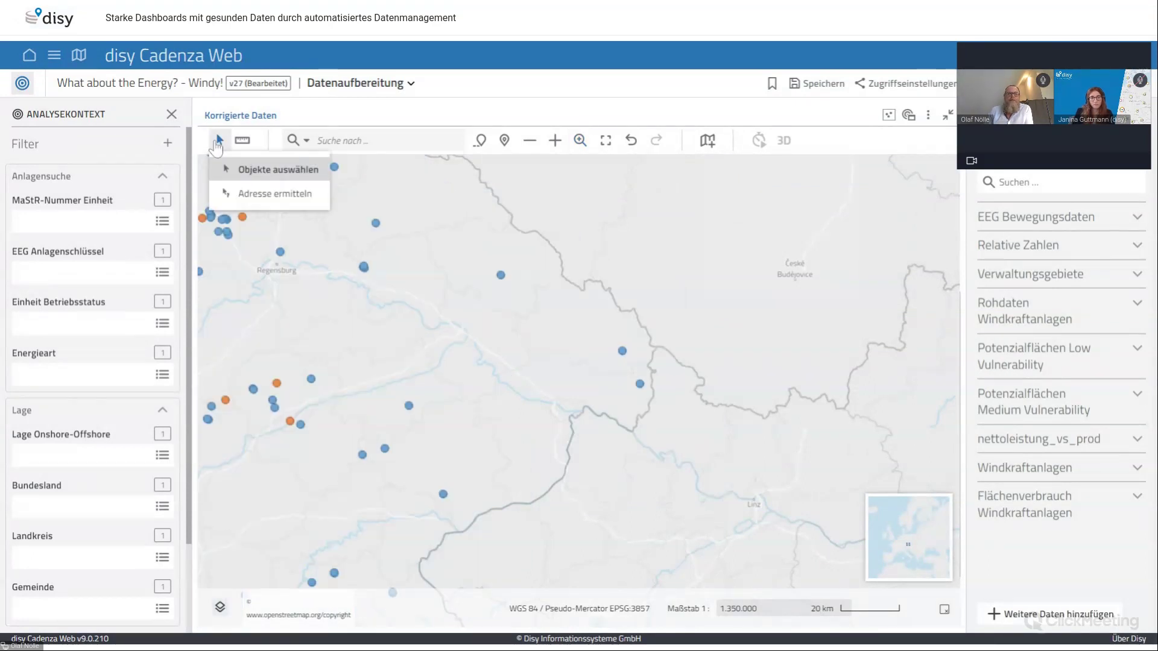
Select one wind turbine near Regen with 'Objekte auswählen' and display its attributes
left_click(255, 172)
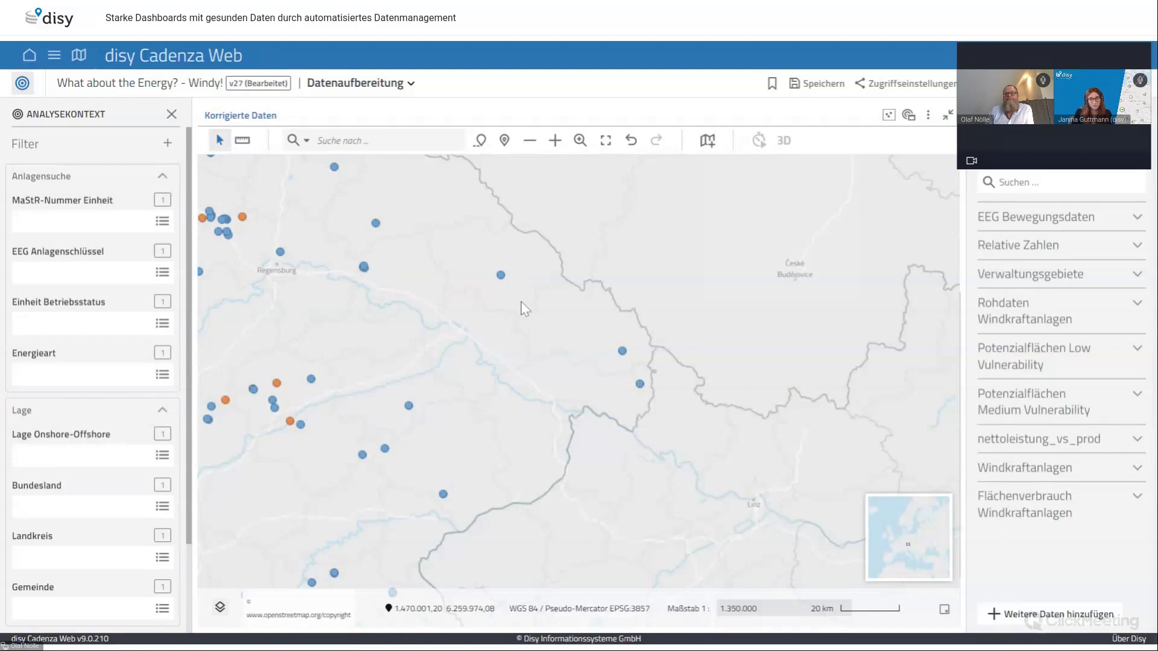
left_click(501, 275)
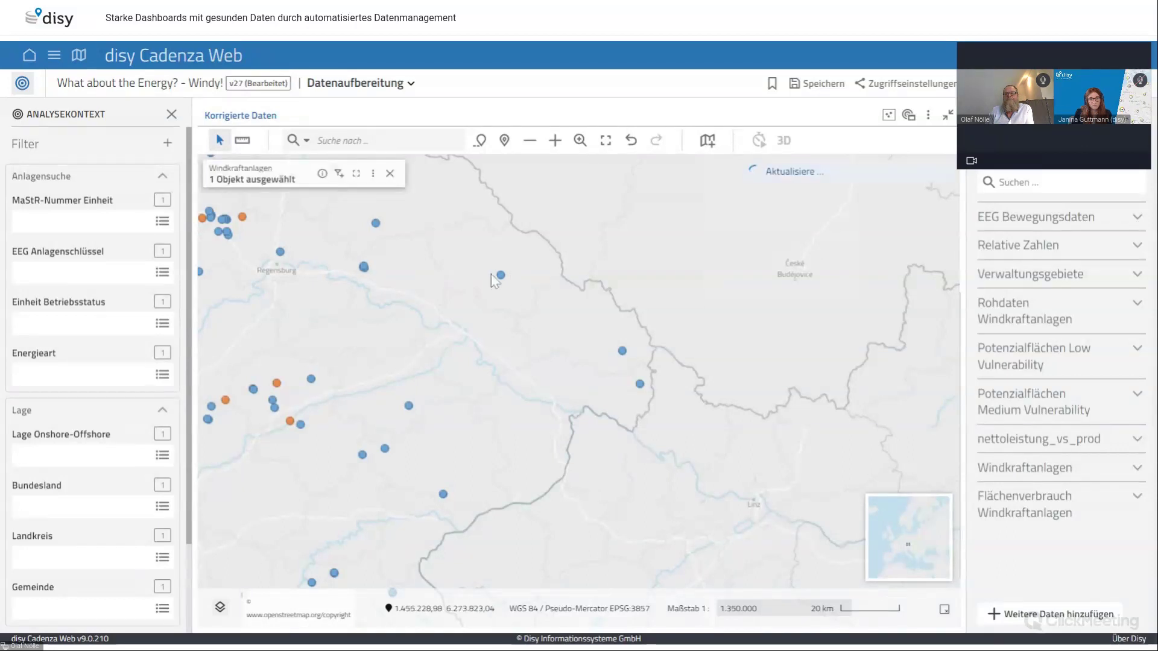
left_click(322, 174)
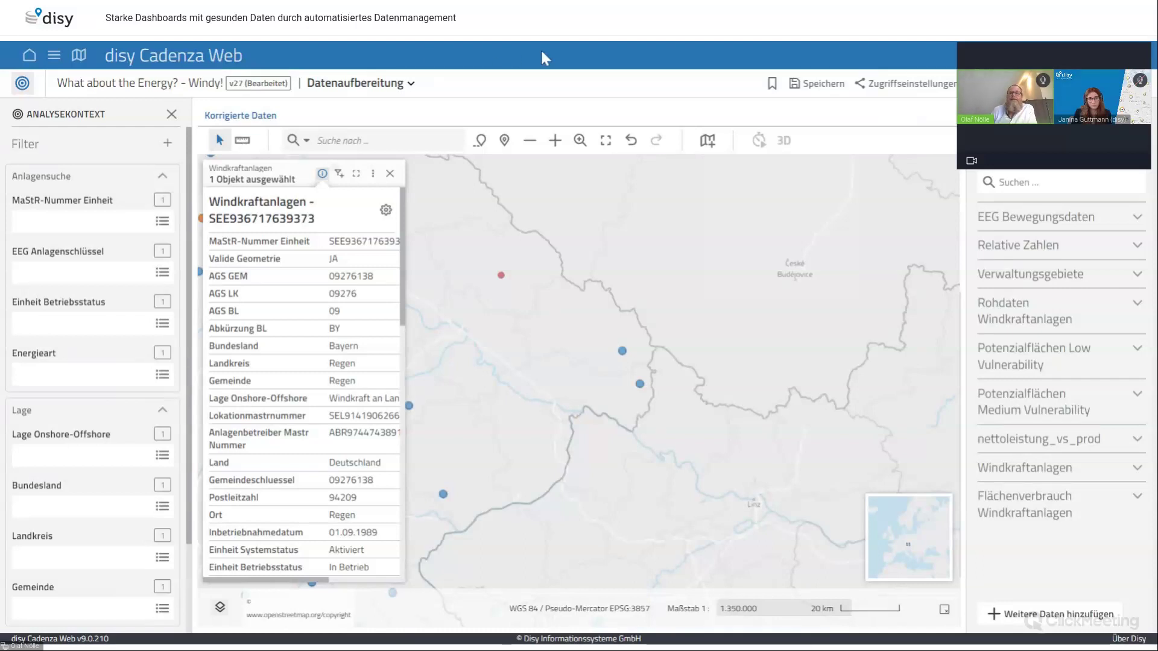
Restore the Korrigierte Daten map to normal size and close the turbine's attribute popup
mouse_move(949, 120)
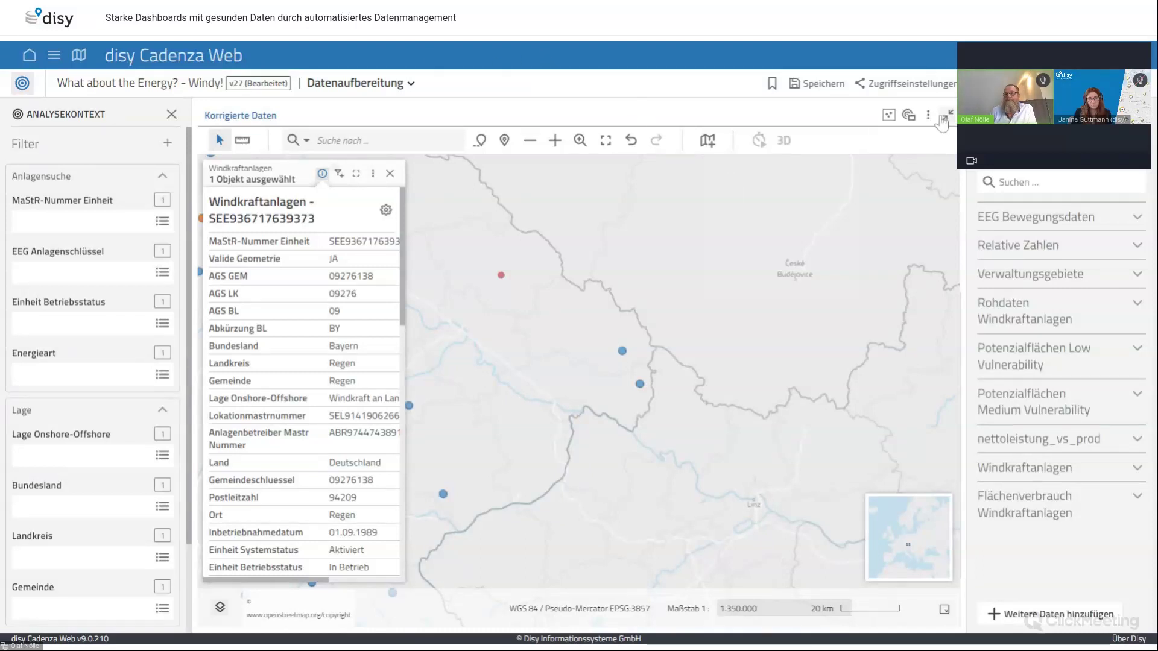
left_click(949, 120)
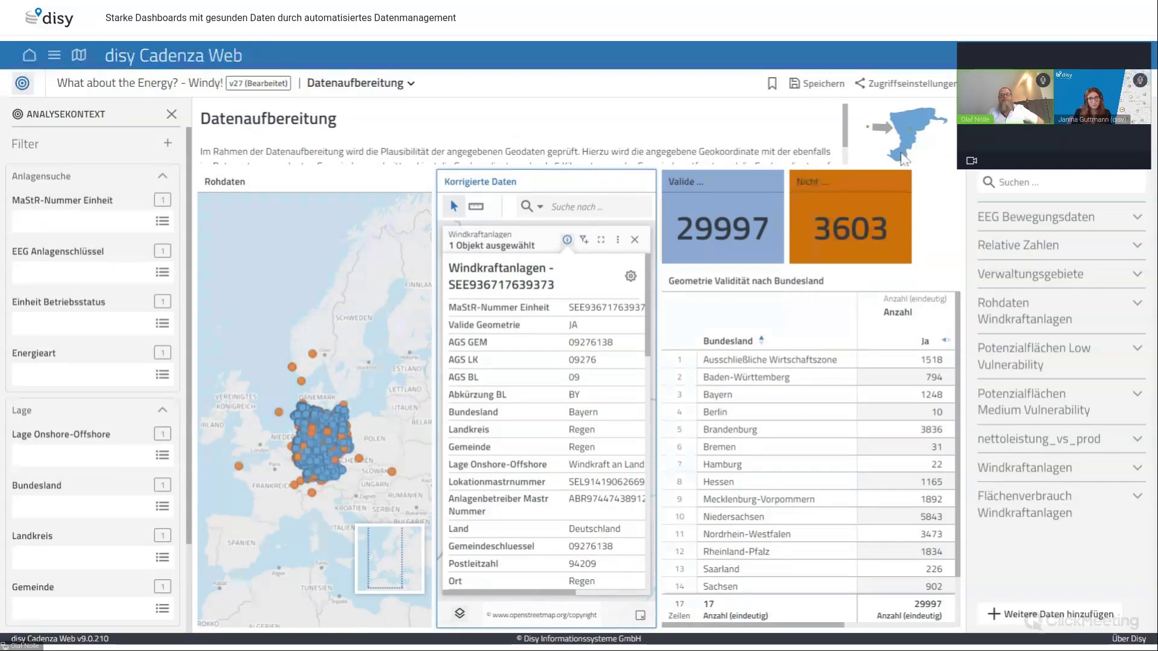
left_click(635, 241)
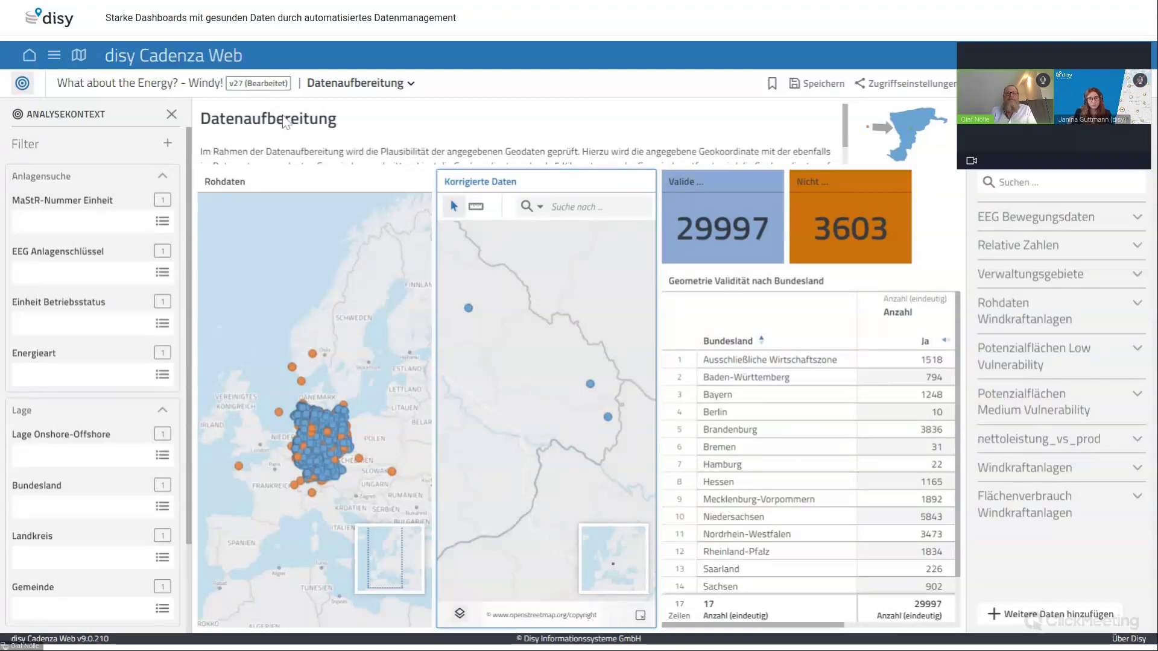
Switch from Datenaufbereitung to the Die Daten worksheet
left_click(409, 84)
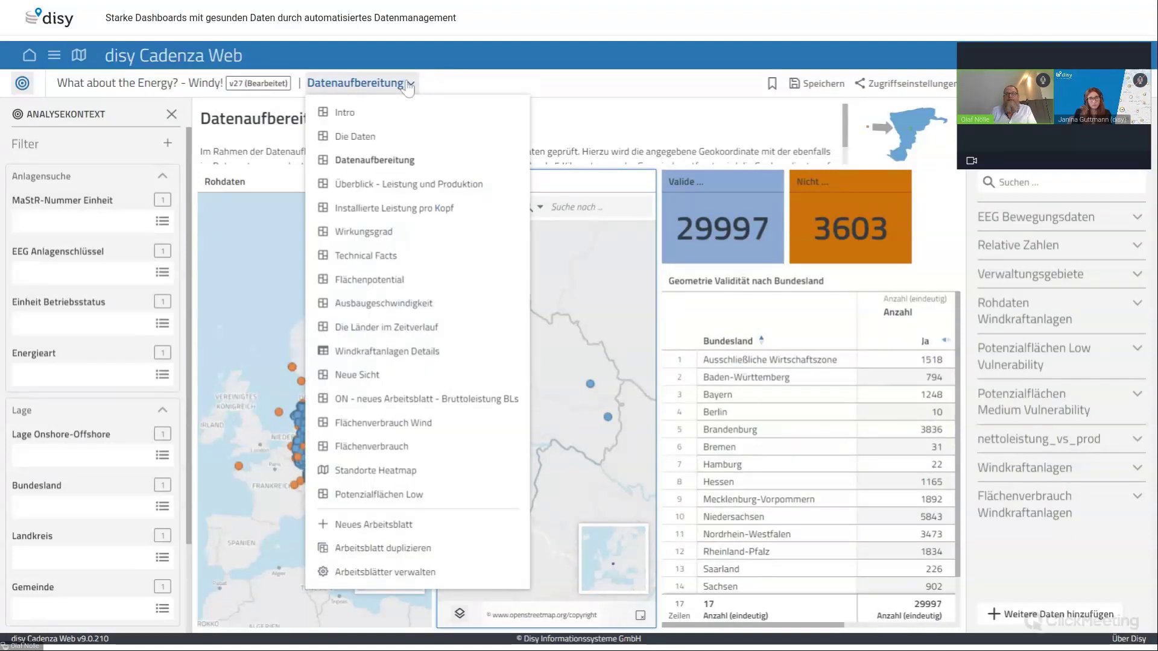
left_click(365, 138)
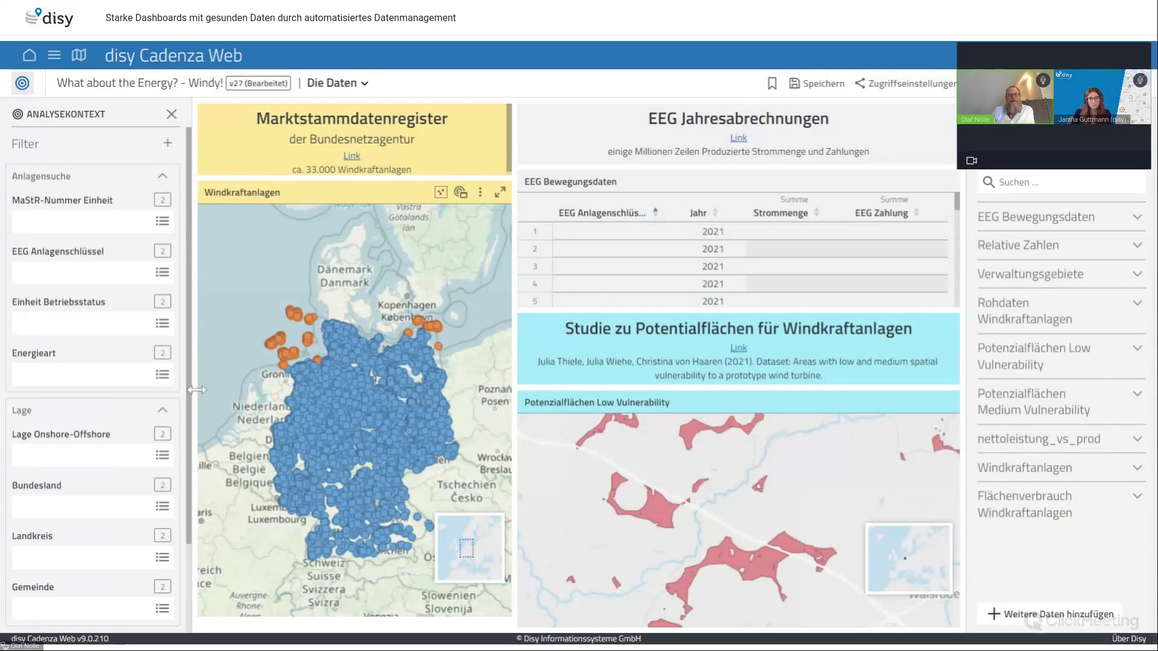
Expand the Verwaltungsgebiete data to show its AGS GEM, Bundesland, Landkreis and Gemeinde dimensions
left_click_drag(192, 389, 205, 381)
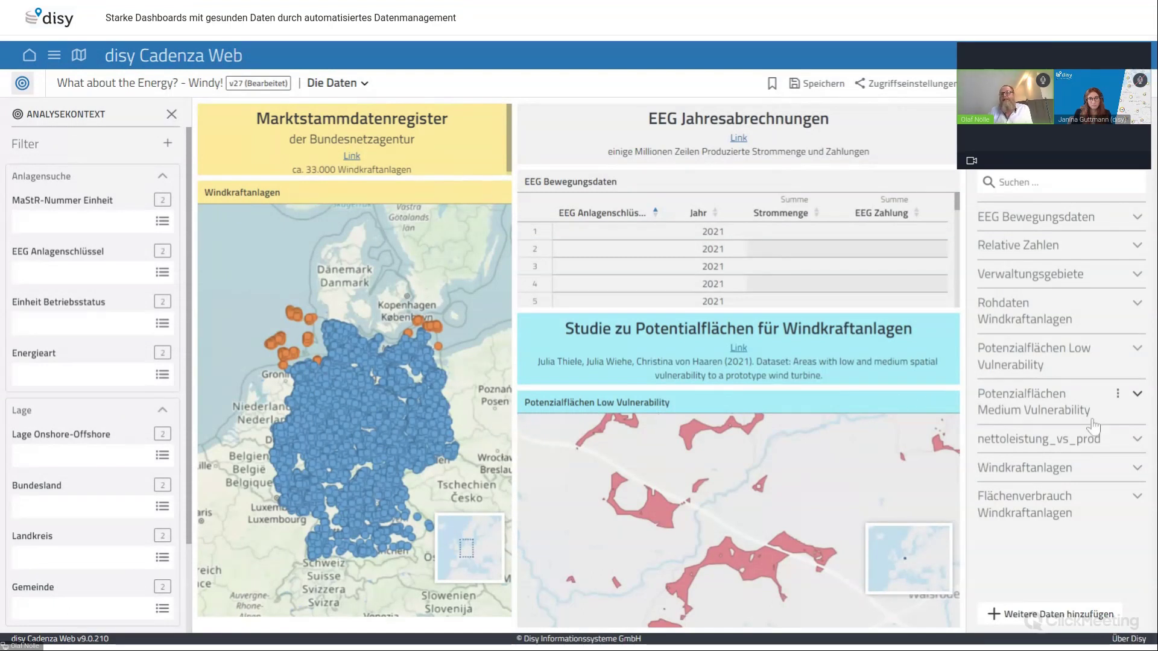
mouse_move(1097, 360)
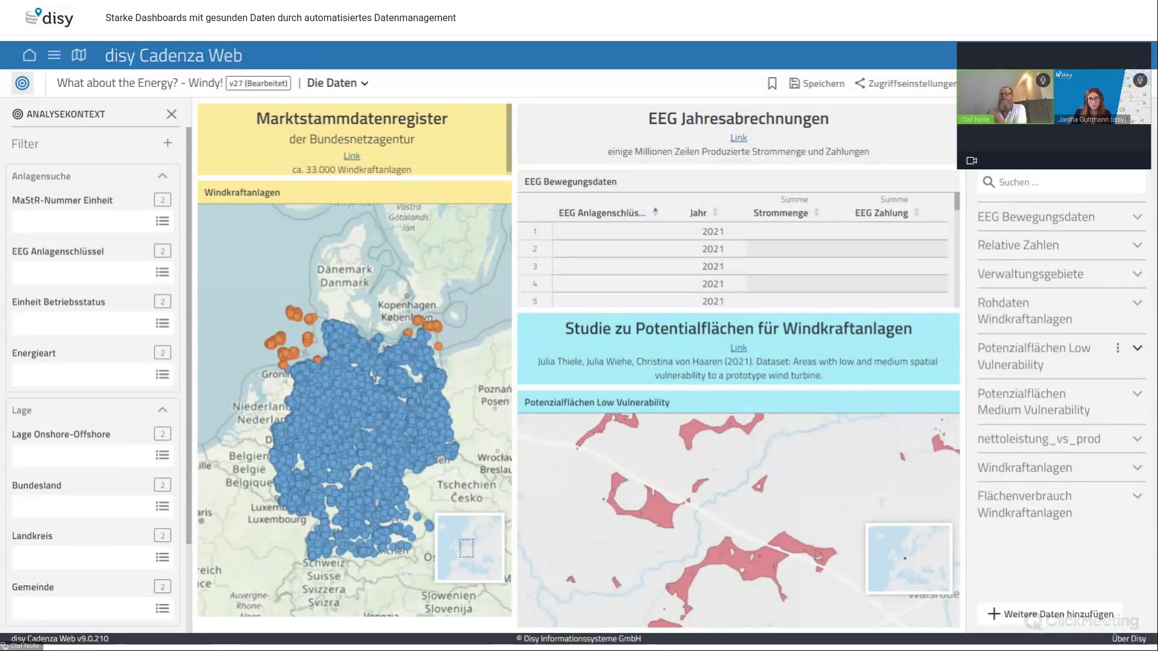
left_click(1137, 276)
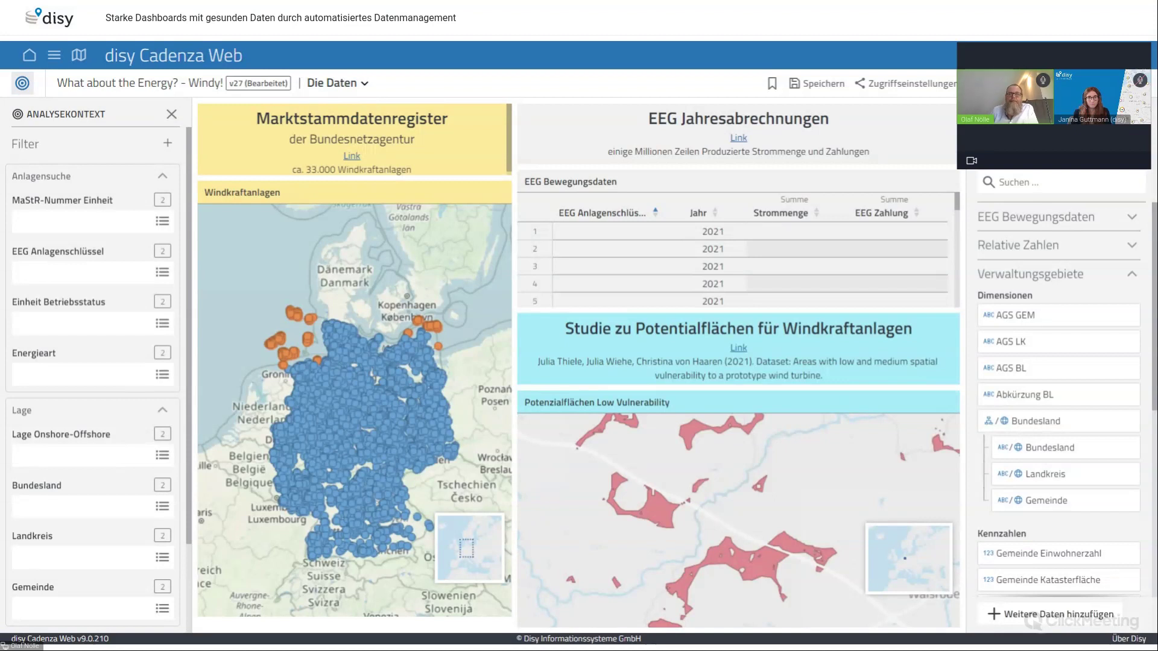
left_click(364, 85)
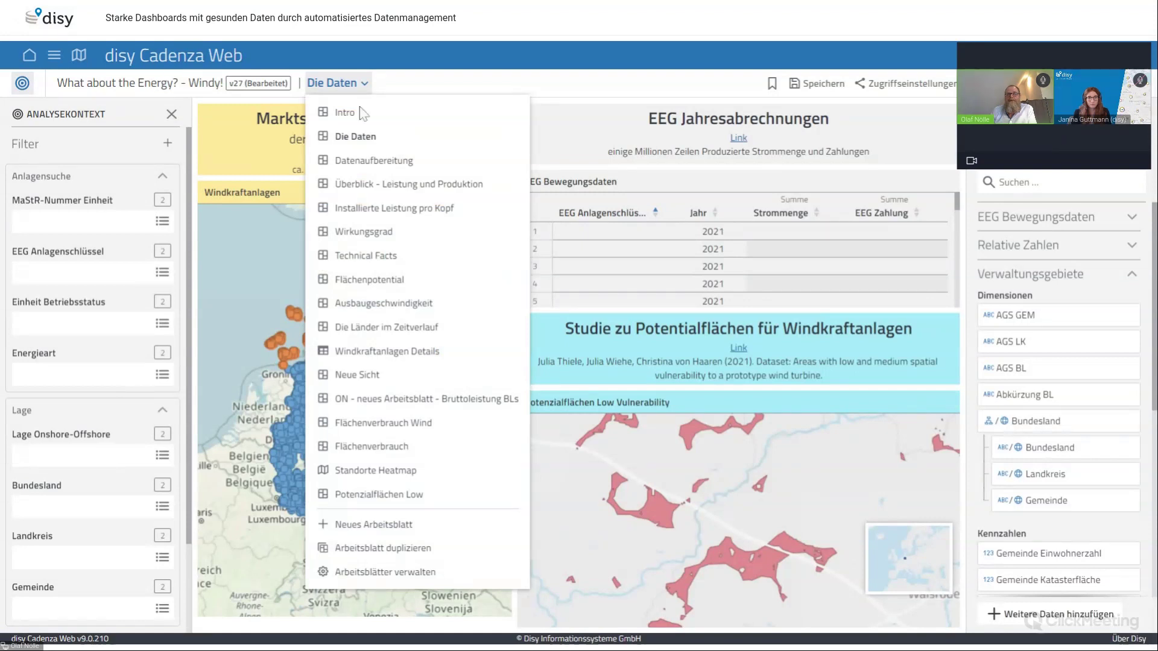
Switch to the 'Überblick - Leistung und Produktion' worksheet and activate its federal states map
left_click(380, 188)
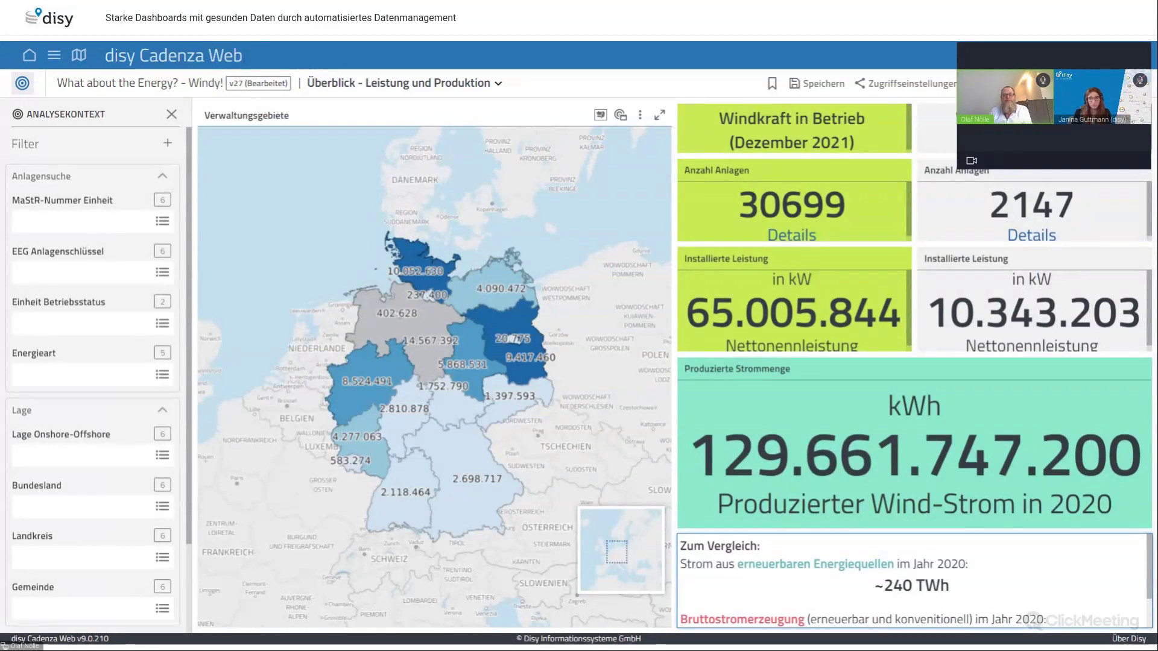
left_click(262, 207)
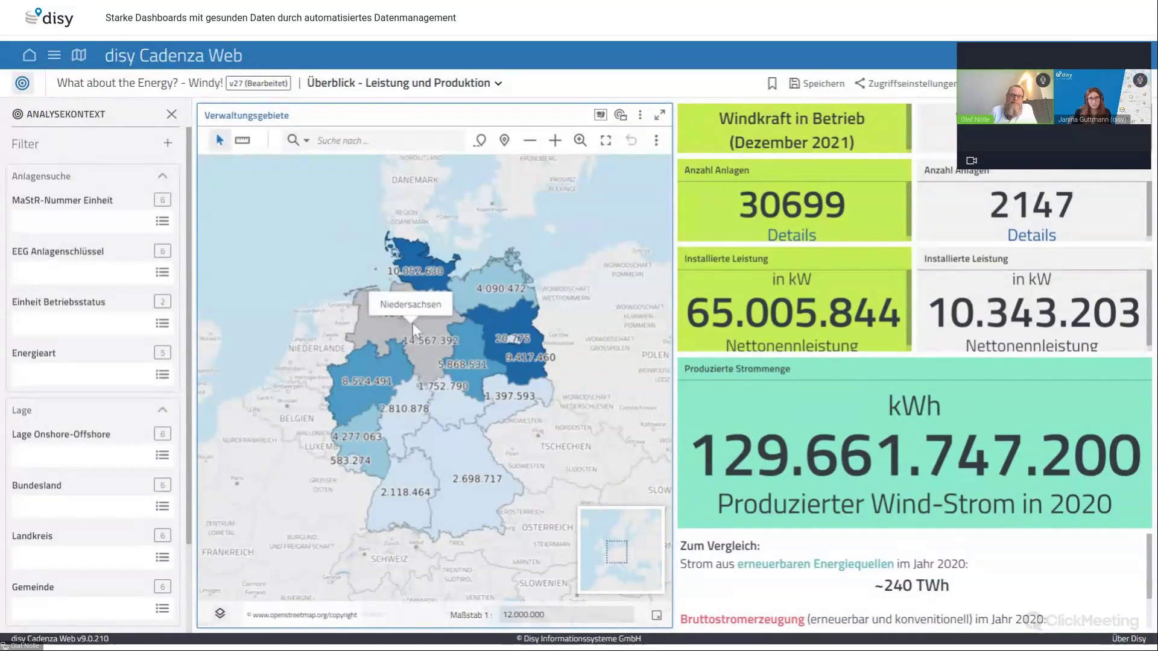
Select Niedersachsen on the states map to see its 6738 turbines and 13.671.923 Nettonennleistung
left_click(412, 324)
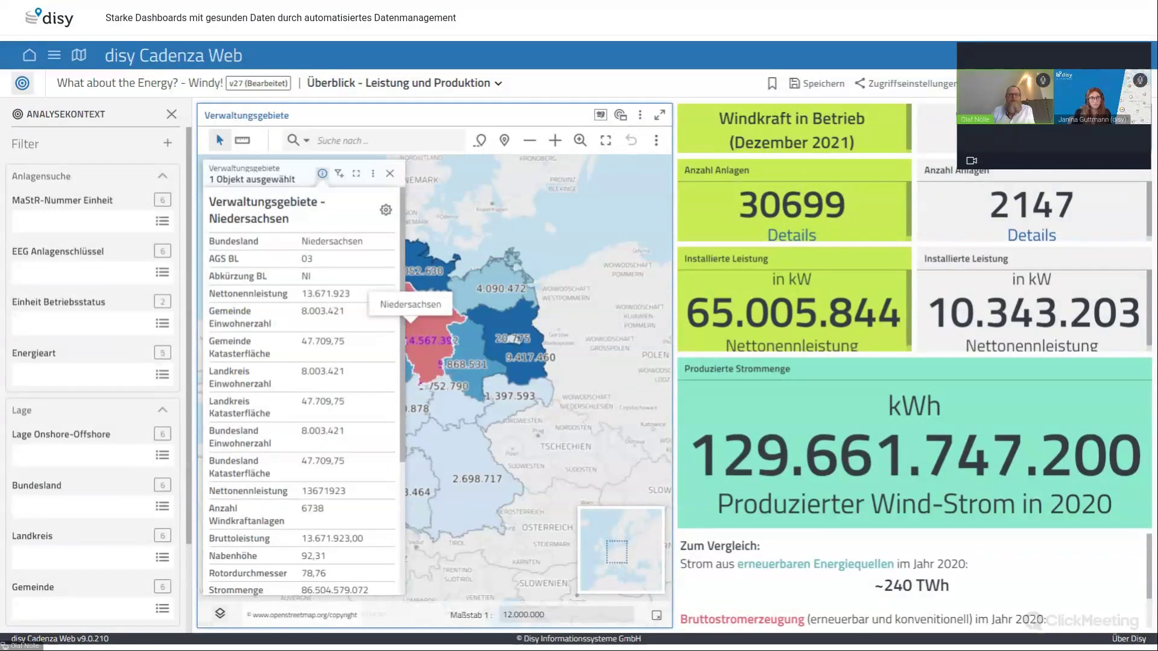
left_click_drag(187, 408, 175, 377)
left_click(499, 84)
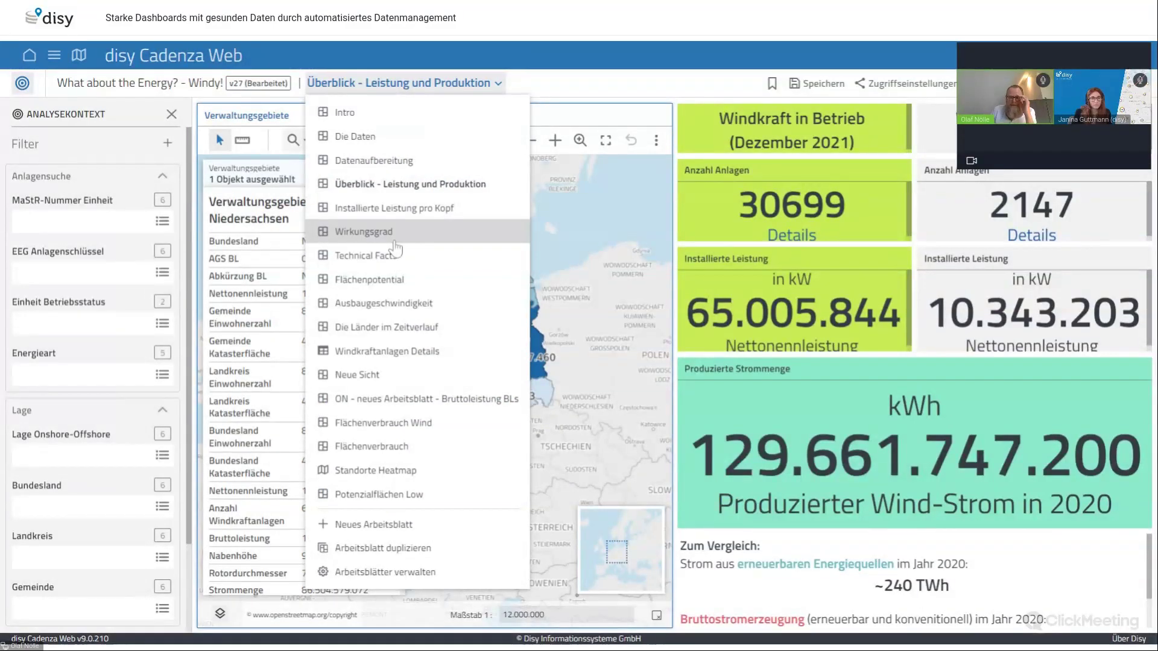
Switch to the 'Die Länder im Zeitverlauf' worksheet with its three capacity maps
left_click(394, 329)
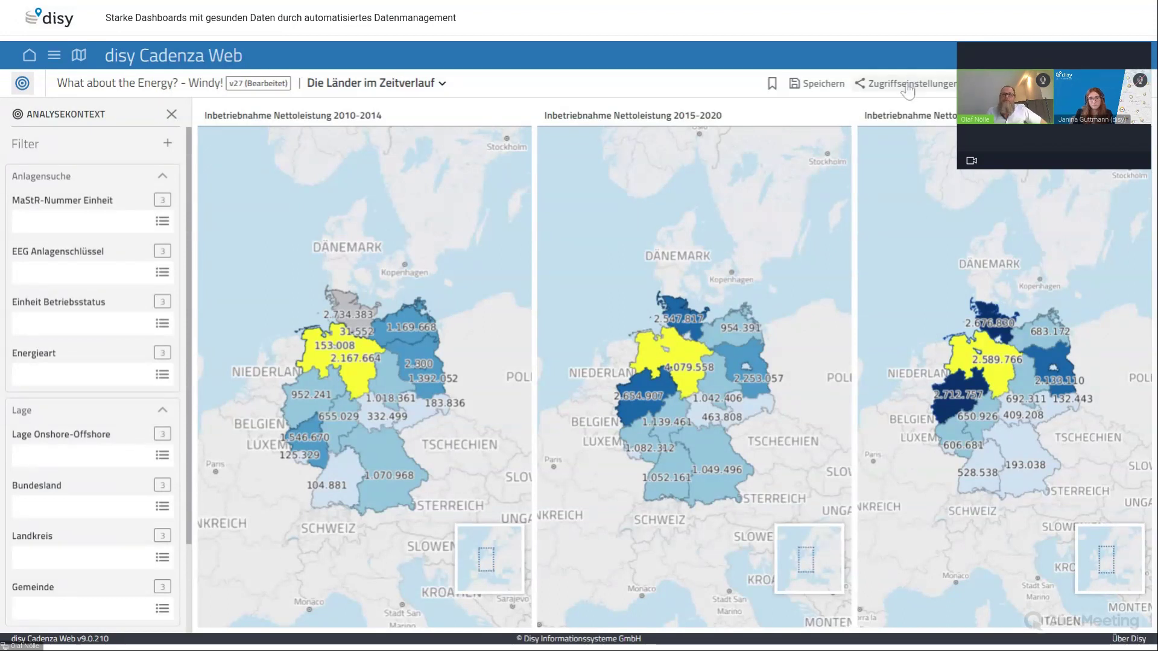
left_click(908, 89)
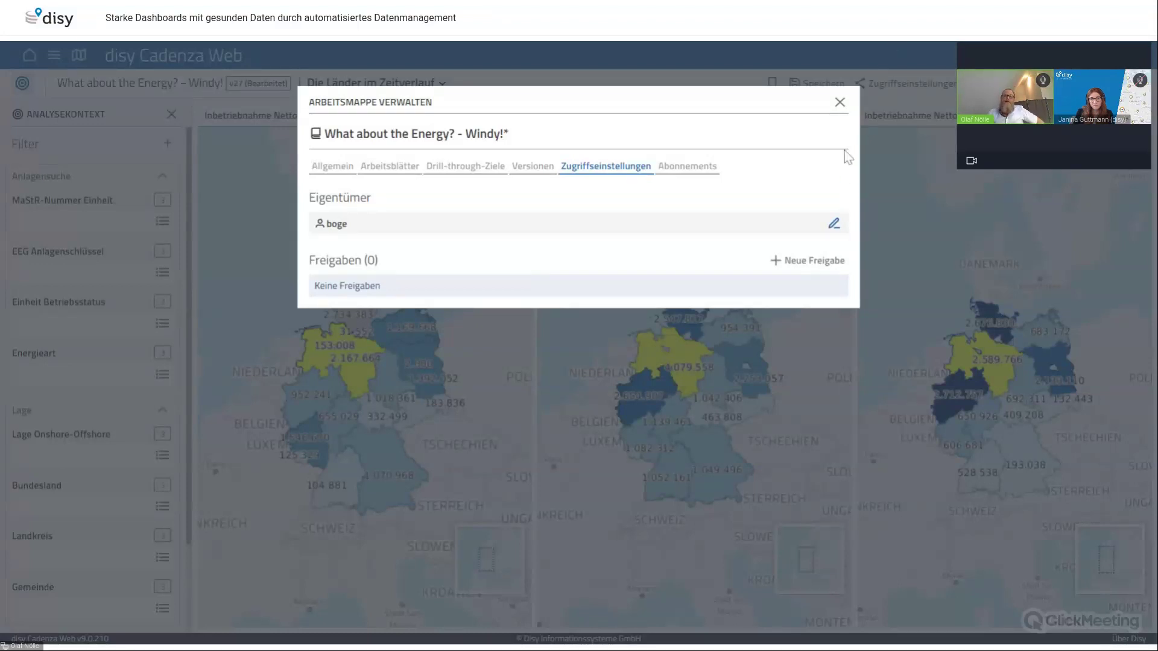
left_click(840, 103)
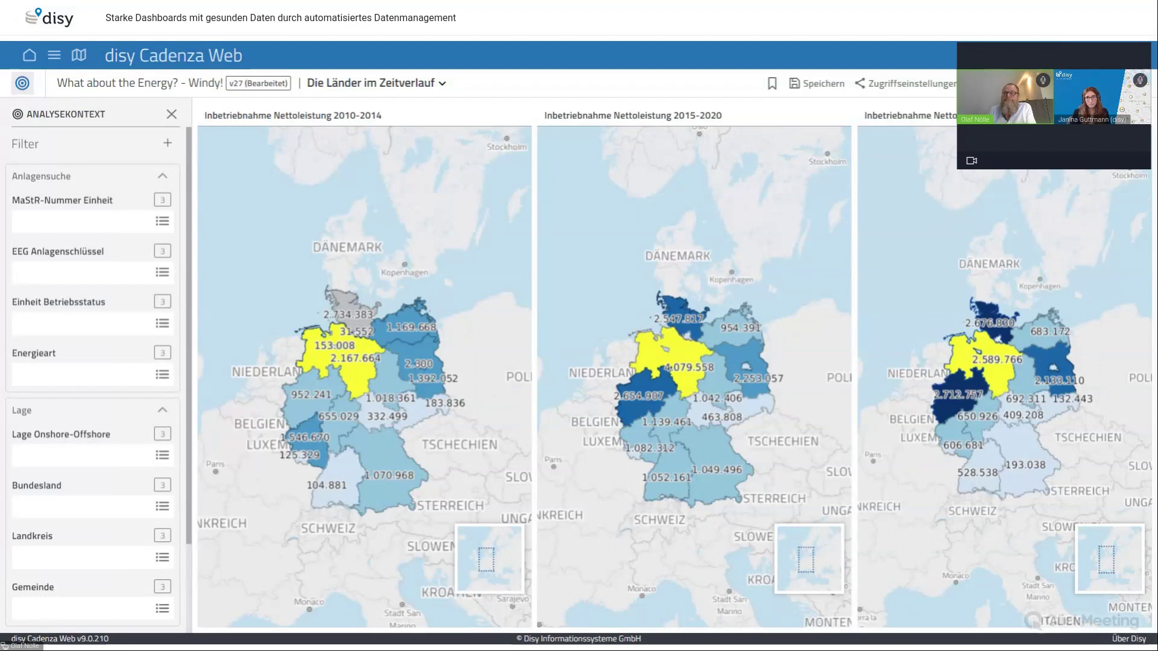
Open the worksheet dropdown beside the 'Die Länder im Zeitverlauf' title
left_click(443, 85)
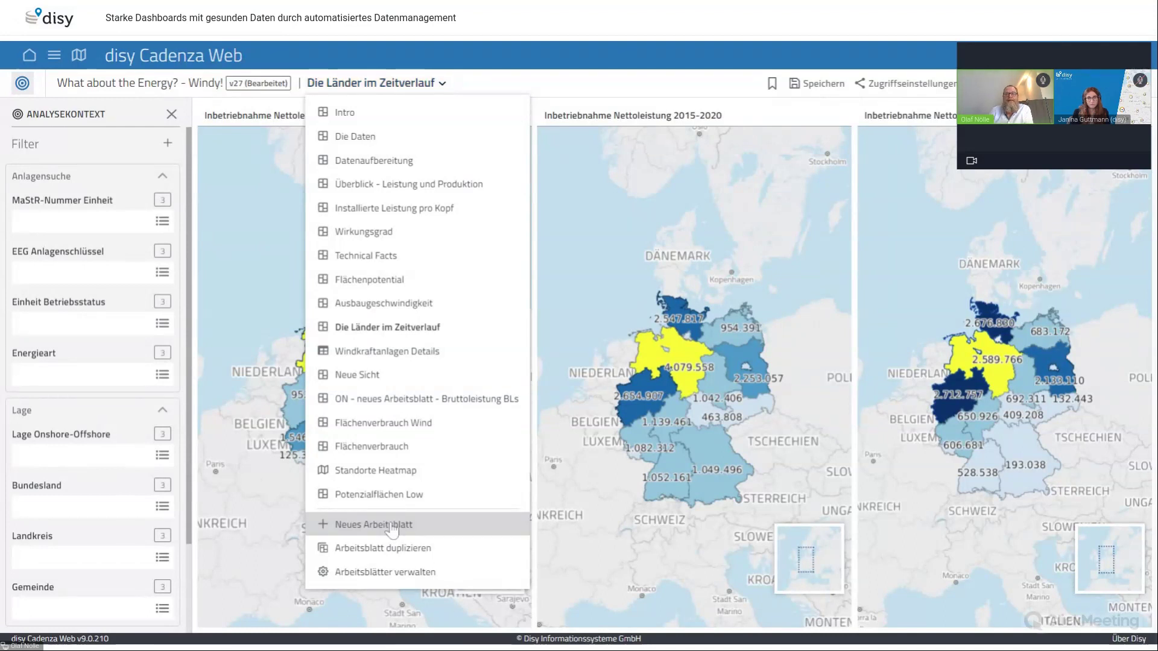
Start a new worksheet, replacing the default 'Arbeitsblatt 18' name with 'Bruttoleistung in den Ländern'
left_click(421, 524)
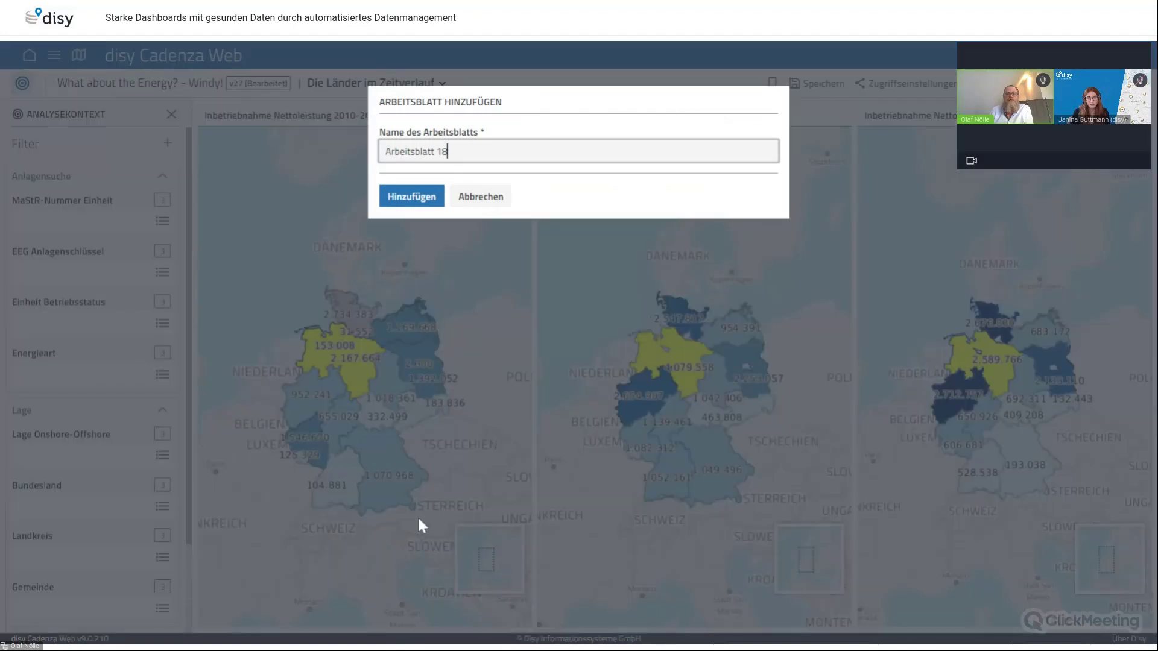
key("shift+Left")
key("shift+Left")
key("shift+Left")
key("shift+Left")
key("shift+Left")
key("shift+Left")
key("shift+Left")
key("shift+Left")
key("shift+Left")
key("shift+Left")
key("shift+Left")
key("shift+Left")
key("shift+Left")
key("shift+Left")
key("shift+Left")
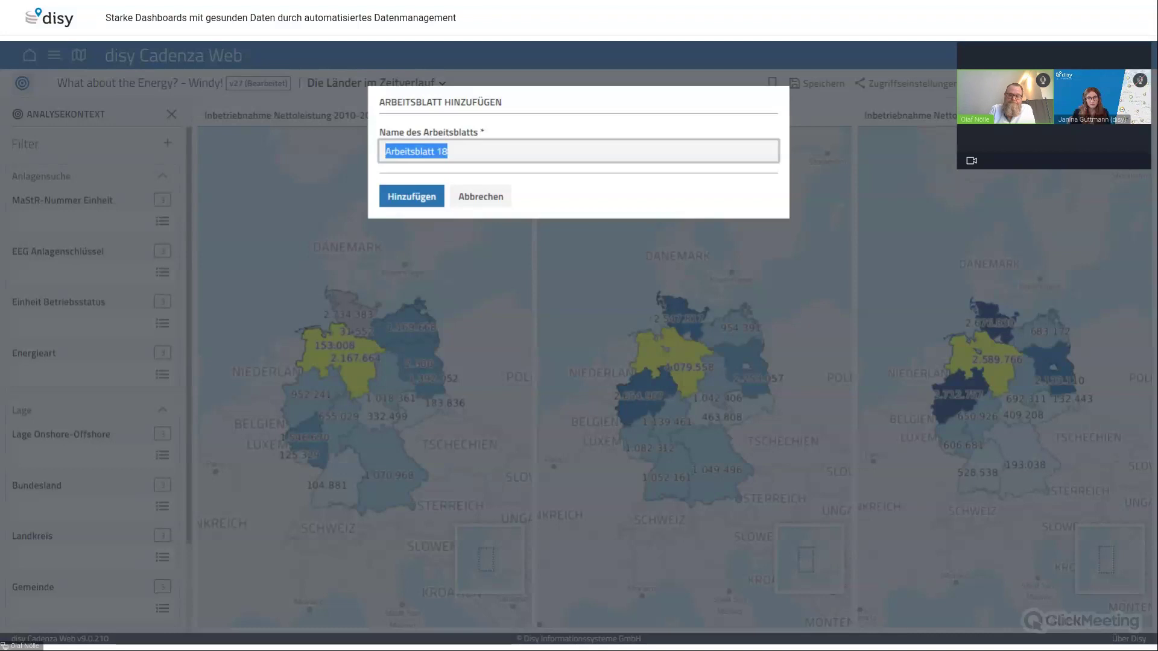
type("Bru")
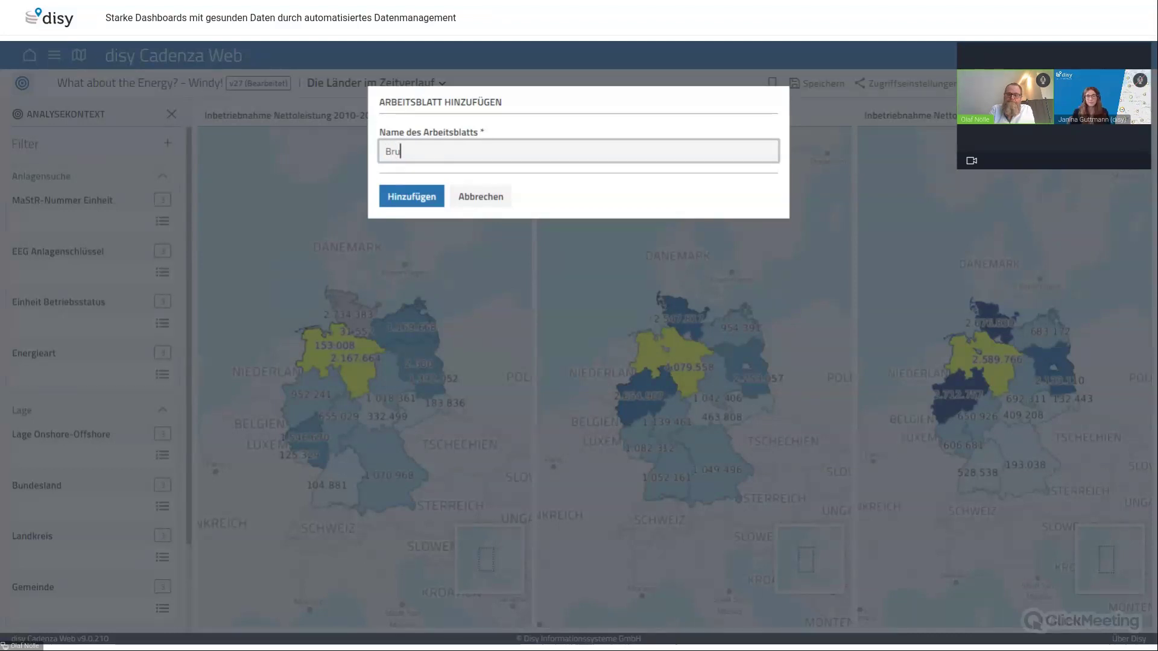
type("ttol")
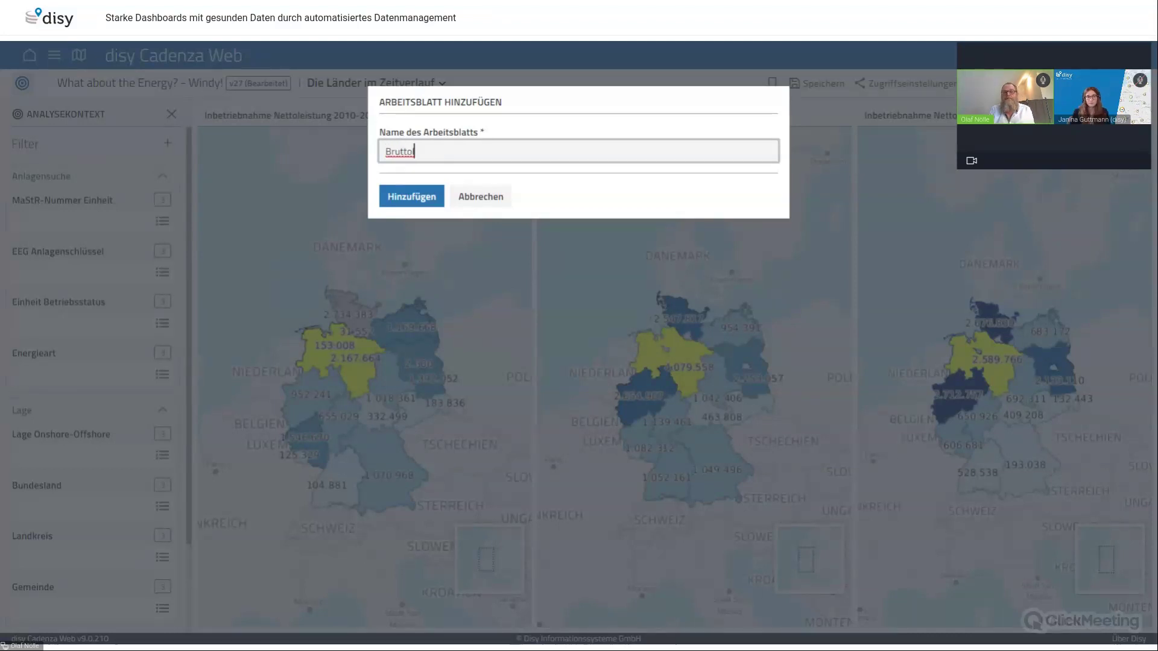
type("eist")
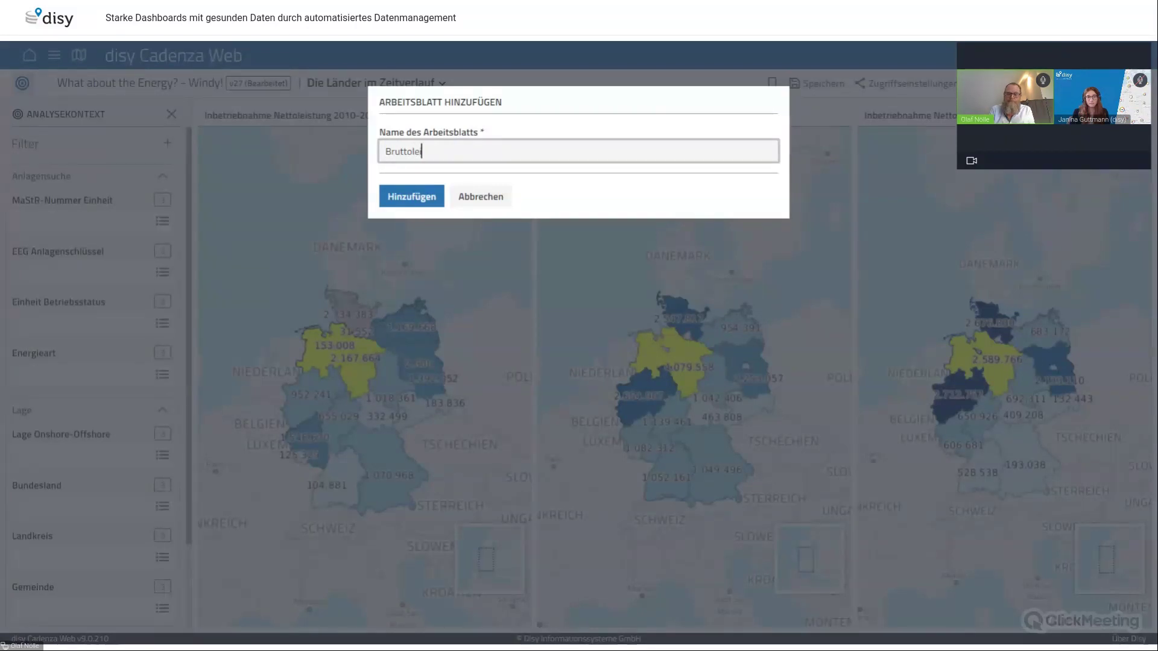
type("ung in")
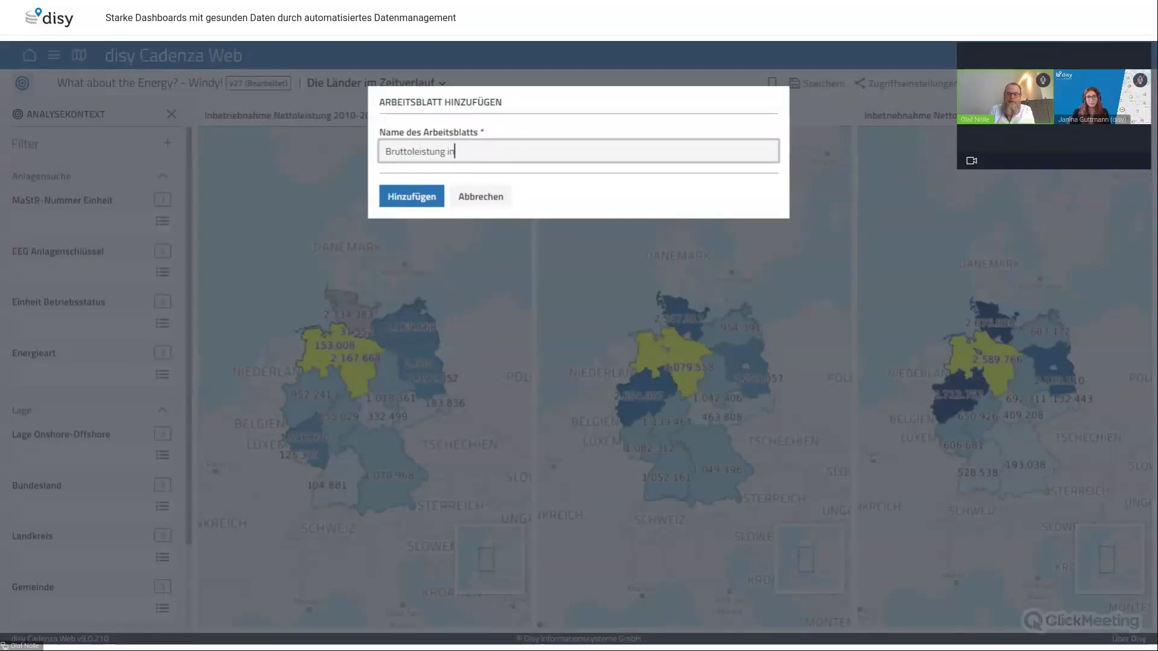
type(" den Lä")
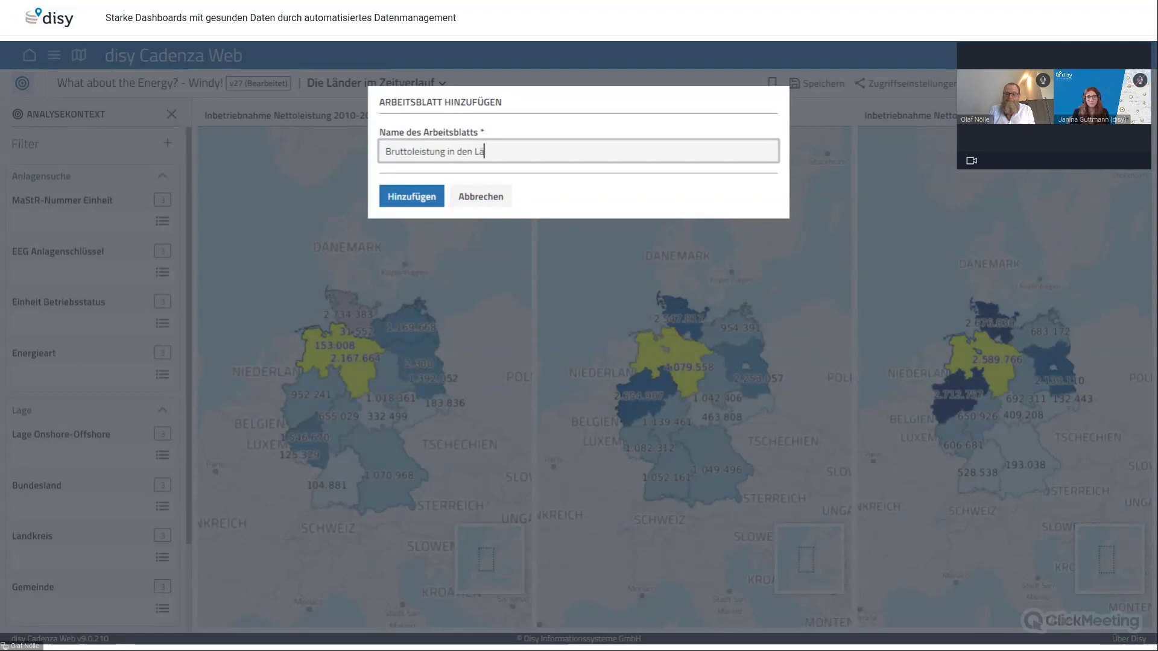
type("ndern")
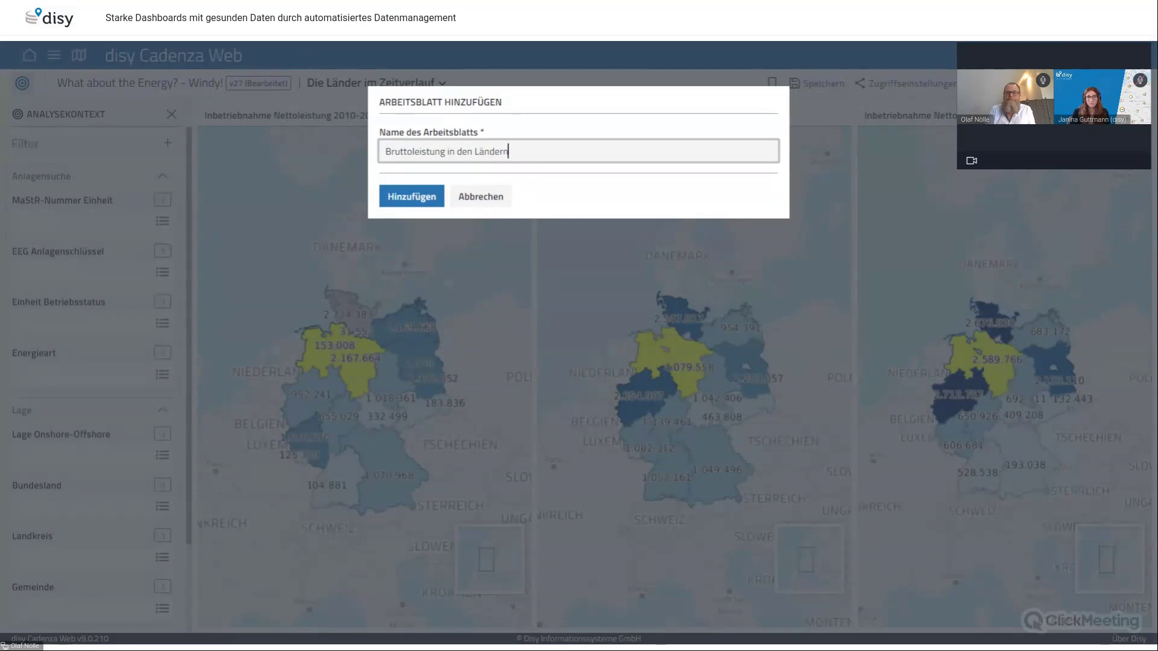
Create the worksheet, try the Disy Dark and Topo plain basemaps, then settle on Disy Streets
left_click(403, 205)
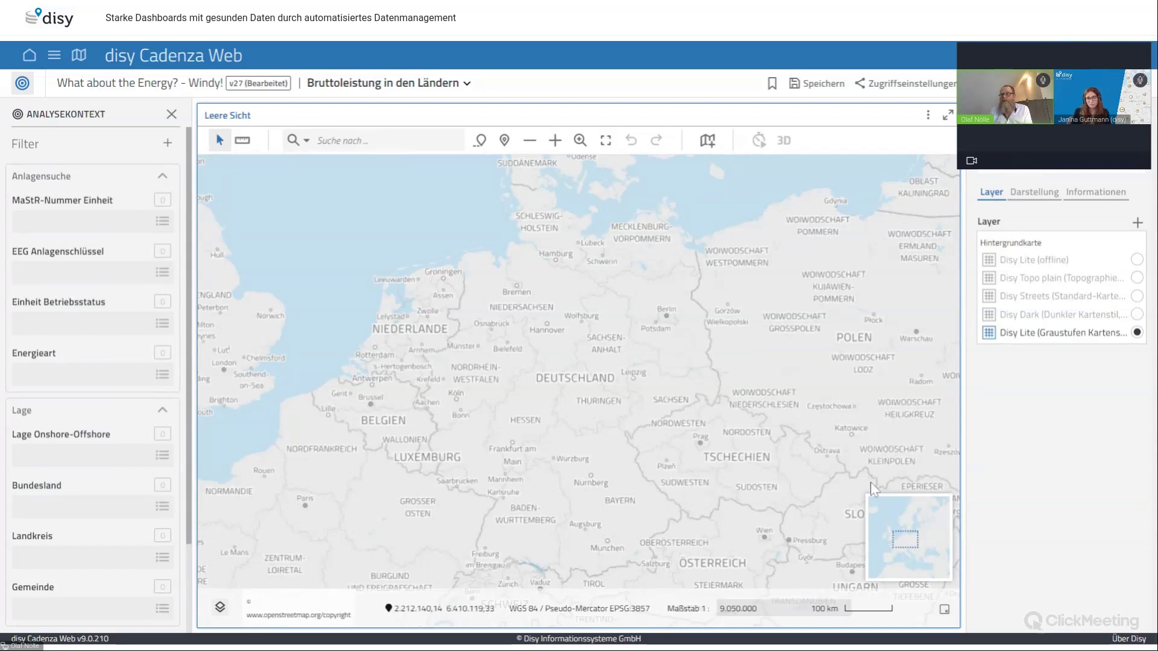
left_click(1137, 315)
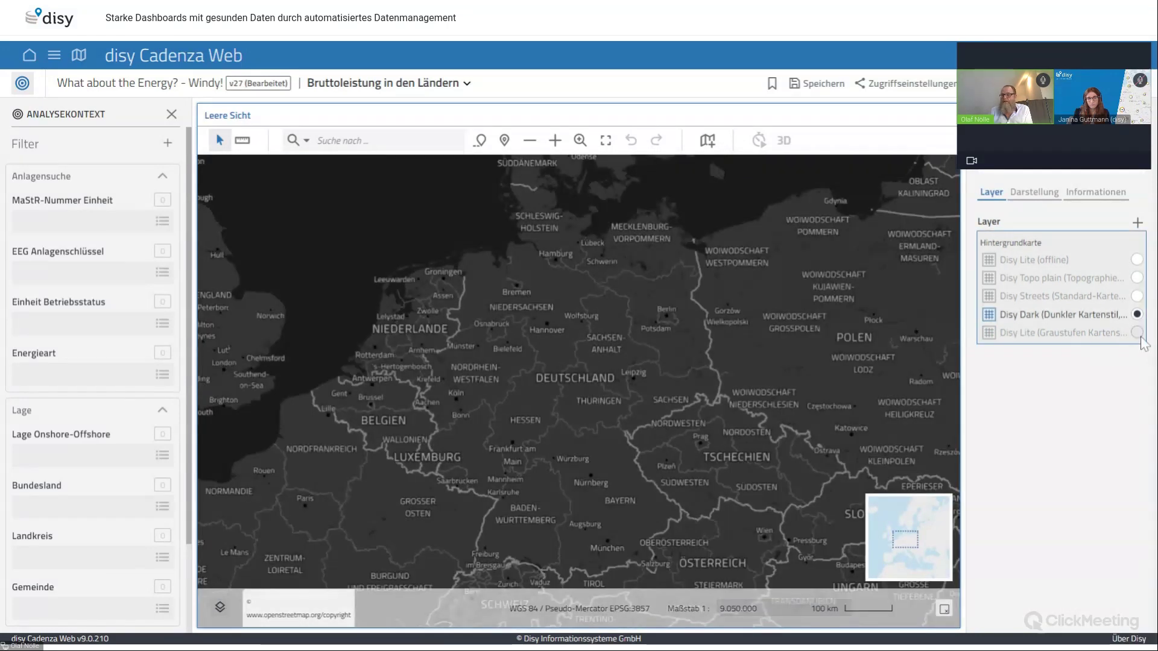
left_click(1139, 280)
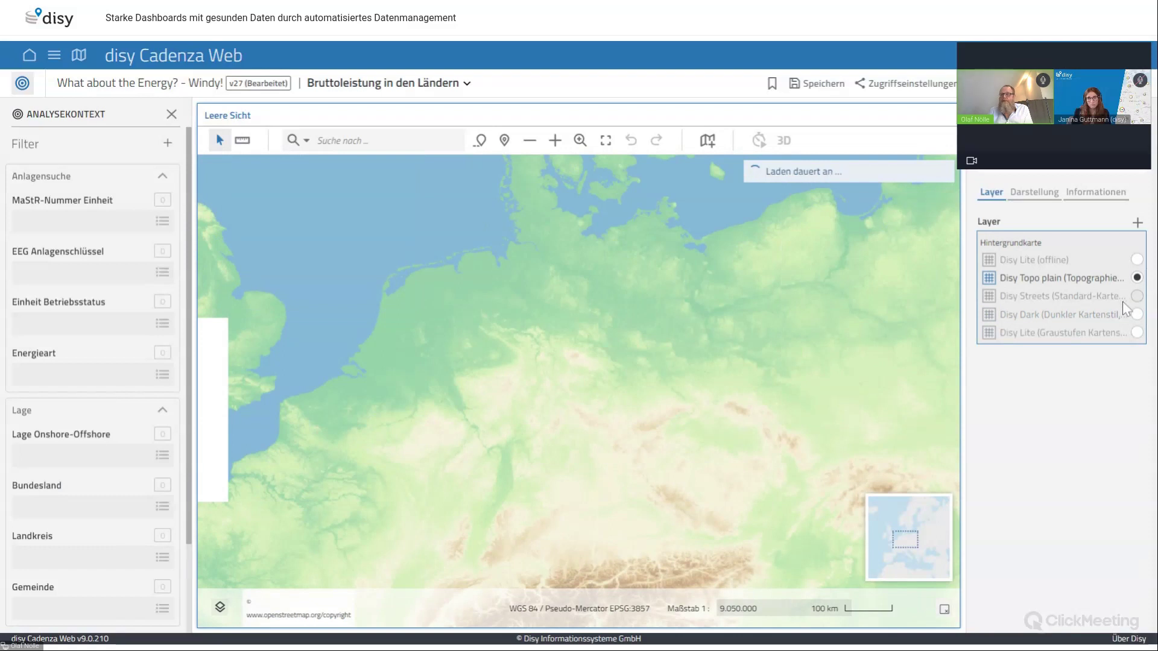
left_click(1137, 298)
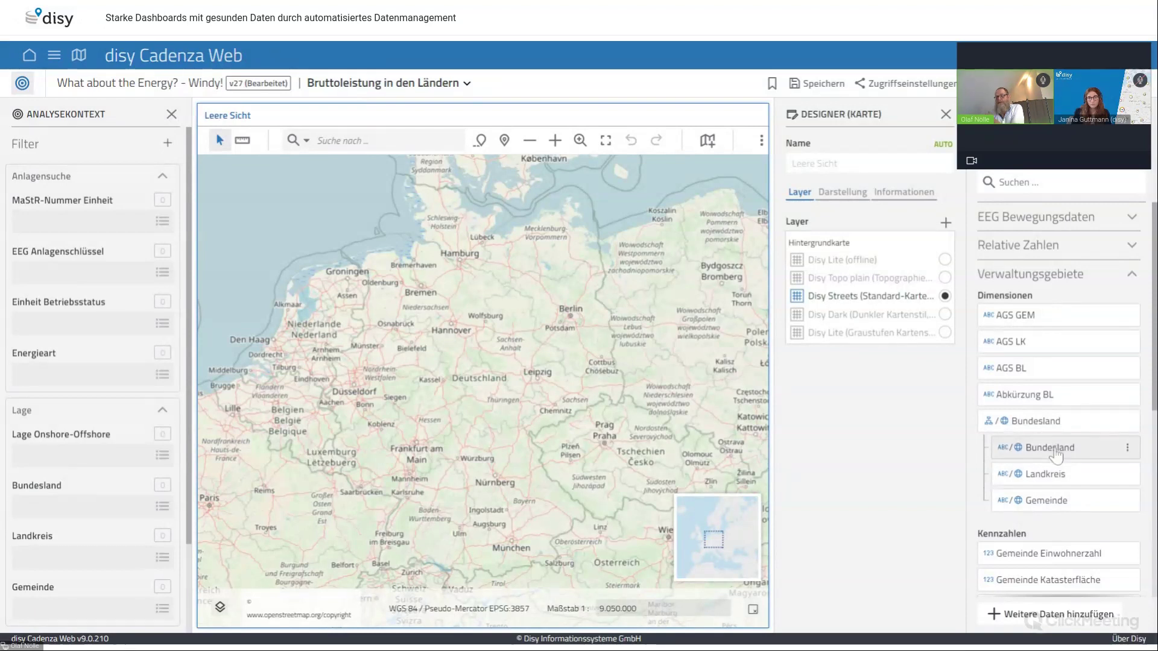
Place the Bundesland areas on the map and add the Windkraftanlagen Bruttoleistung measure
left_click(1054, 452)
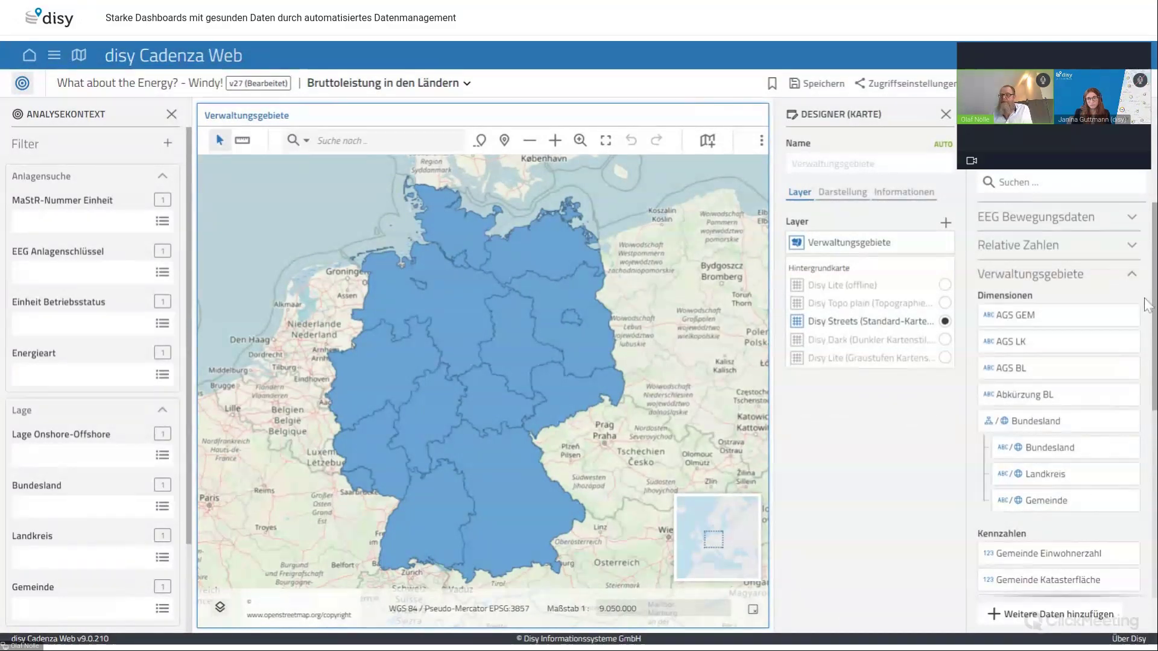
scroll(1139, 403, "down", 5)
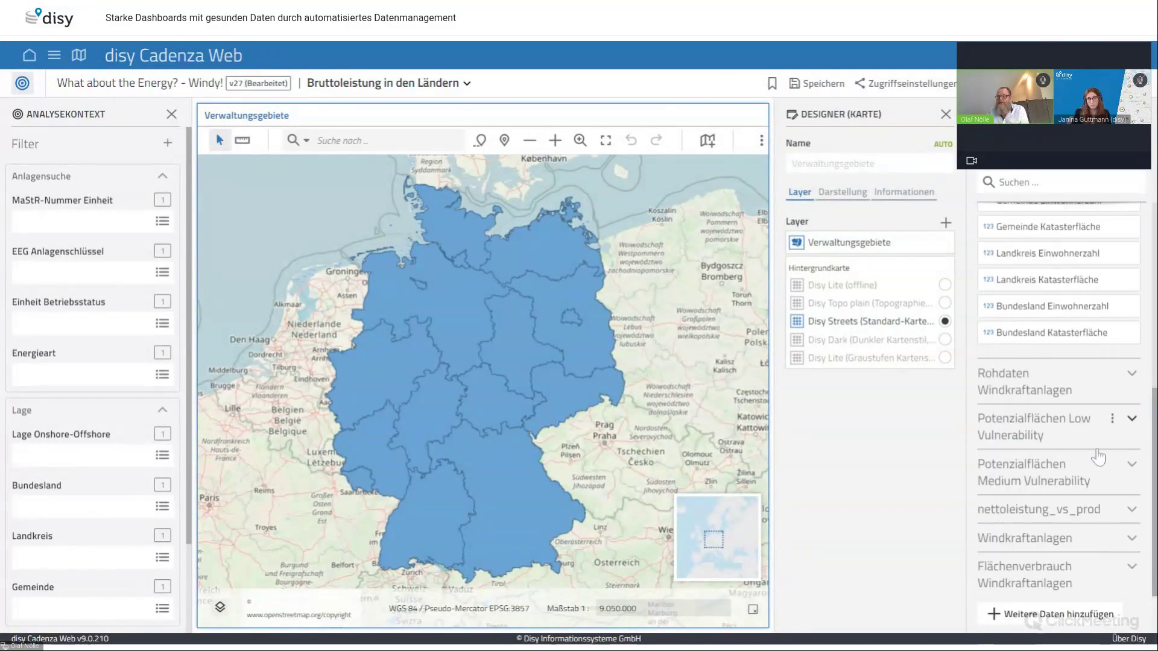
left_click(1132, 550)
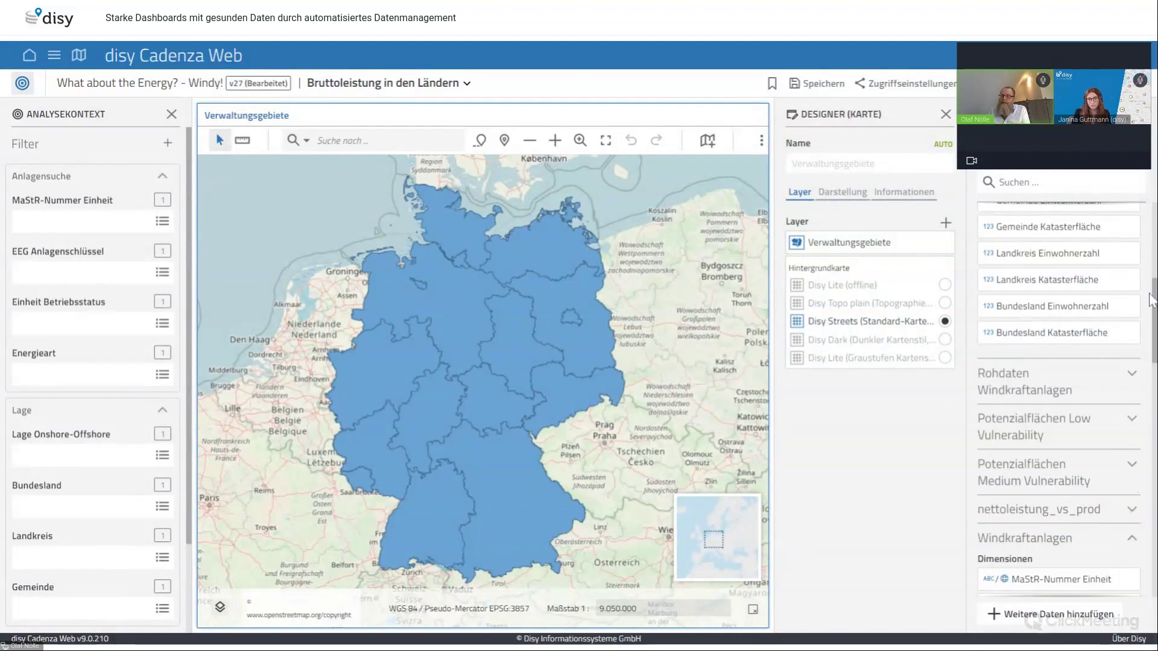
scroll(1128, 362, "down", 5)
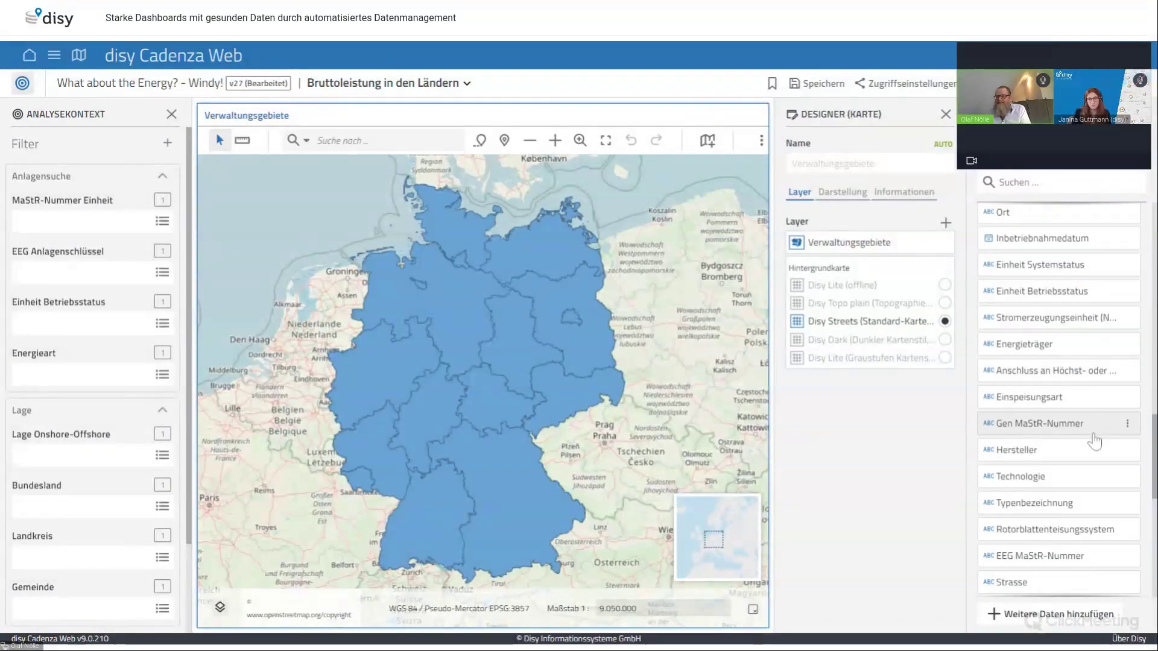
scroll(1093, 471, "down", 8)
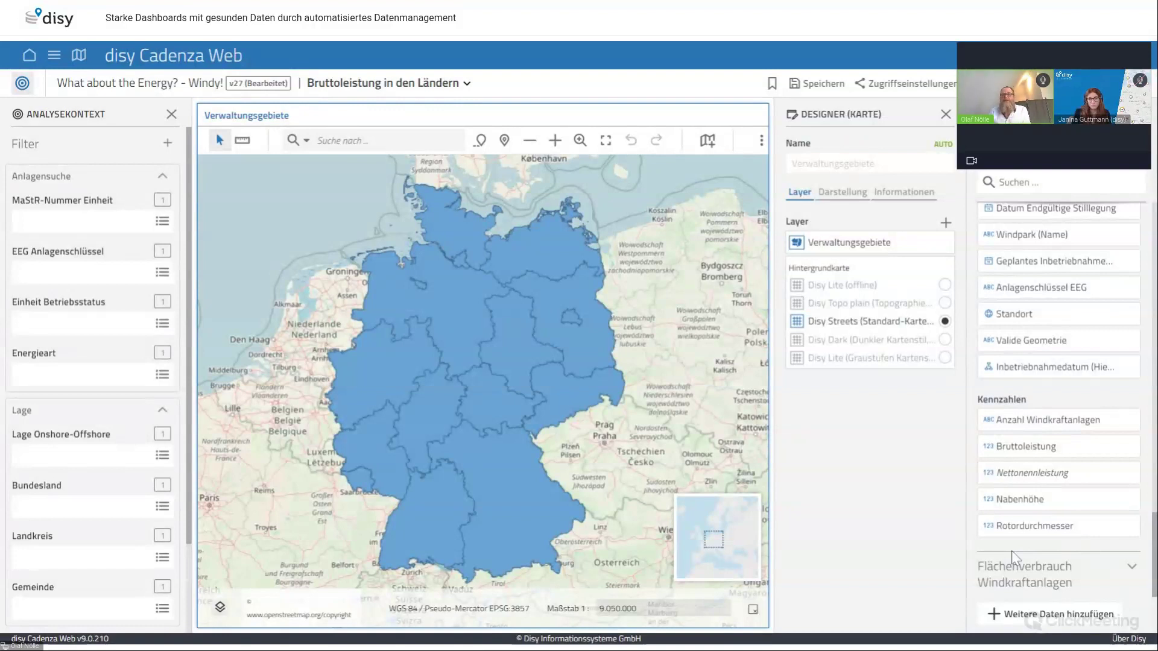
left_click_drag(1025, 447, 1019, 449)
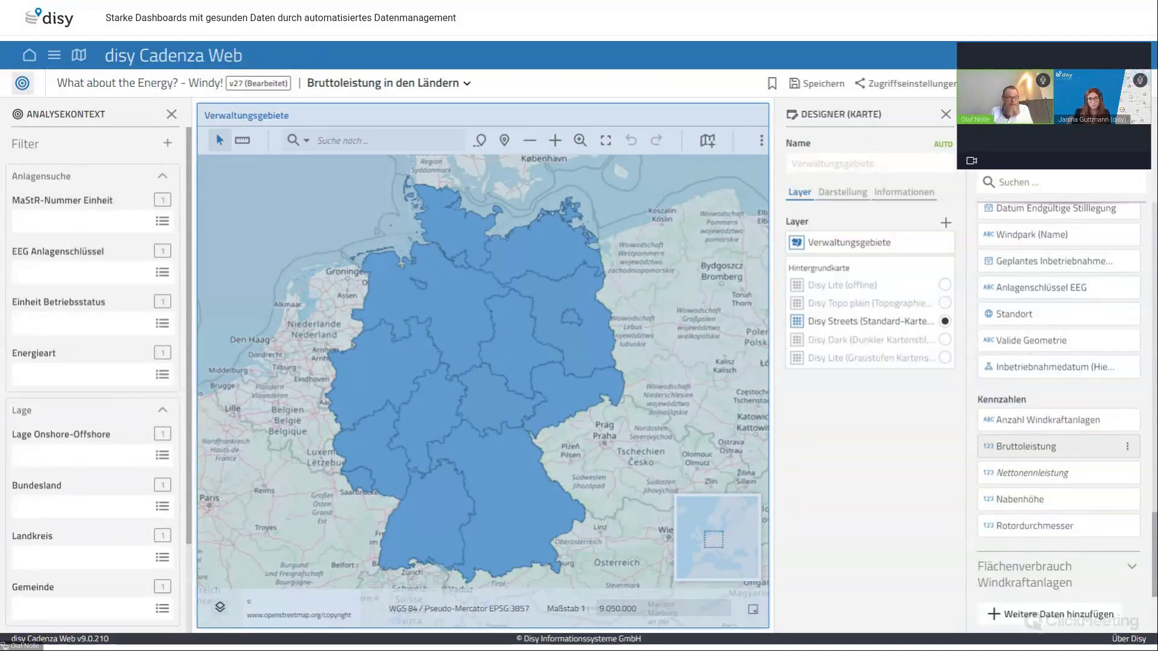